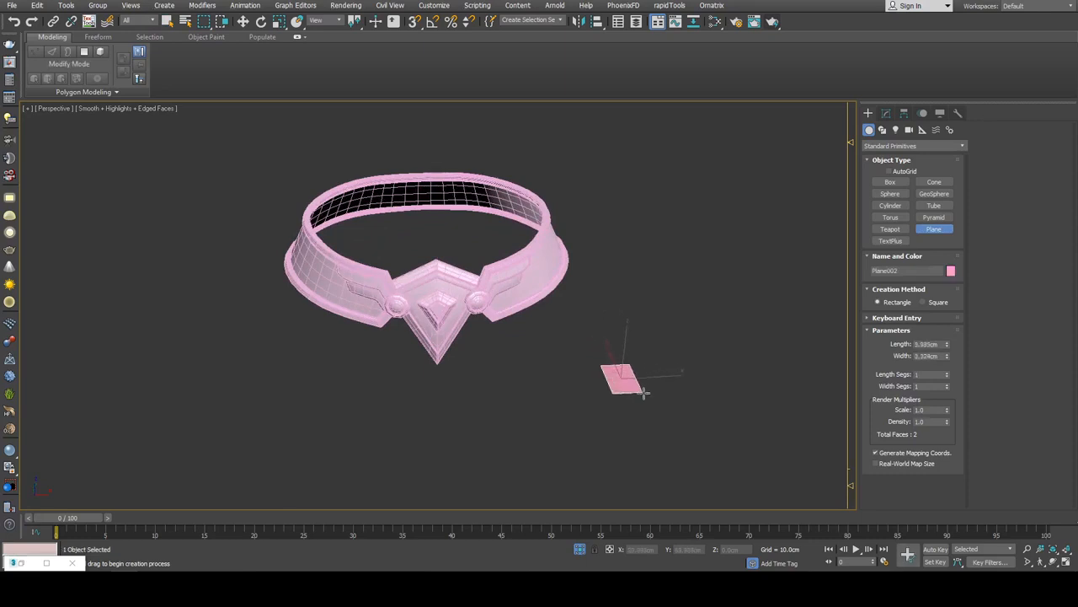
# - Quick Align the new plane to the collar
pyautogui.press('w')
pyautogui.moveTo(589, 316); pyautogui.dragTo(590, 324, button='middle')
pyautogui.hotkey('shift', 'a')
pyautogui.click(551, 278)
pyautogui.scroll(-10, 556, 291)
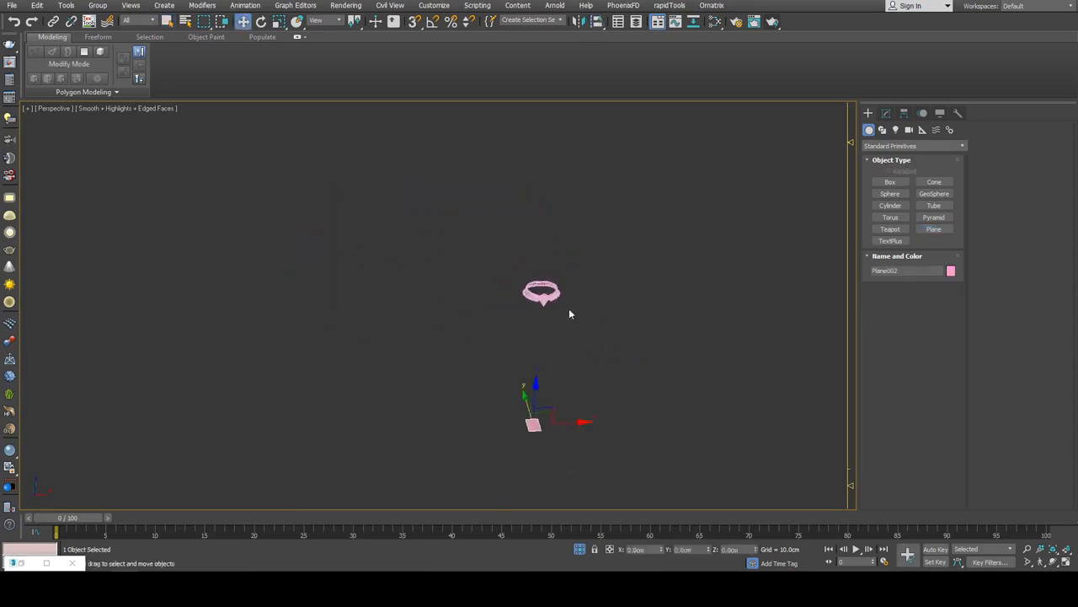
pyautogui.scroll(4, 569, 308)
# - Add an Edit Poly modifier to the plane and raise all its vertices to the collar's height
pyautogui.click(886, 113)
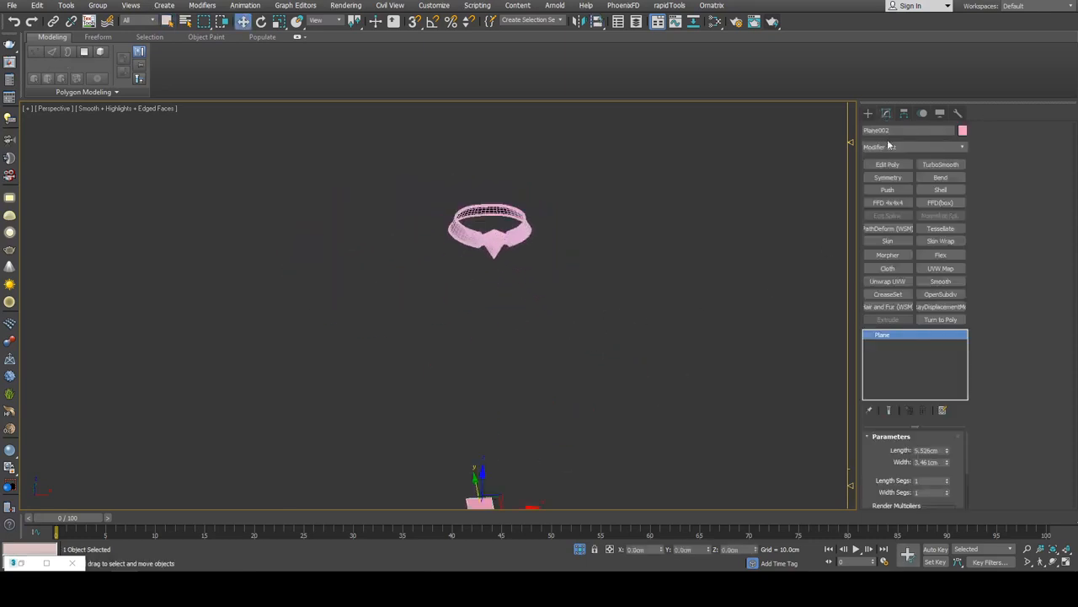
pyautogui.moveTo(465, 446); pyautogui.dragTo(476, 386, button='middle')
pyautogui.press('1')
pyautogui.moveTo(398, 385); pyautogui.dragTo(562, 490)
pyautogui.moveTo(491, 428); pyautogui.dragTo(564, 171)
pyautogui.press('z')
pyautogui.scroll(-8, 537, 269)
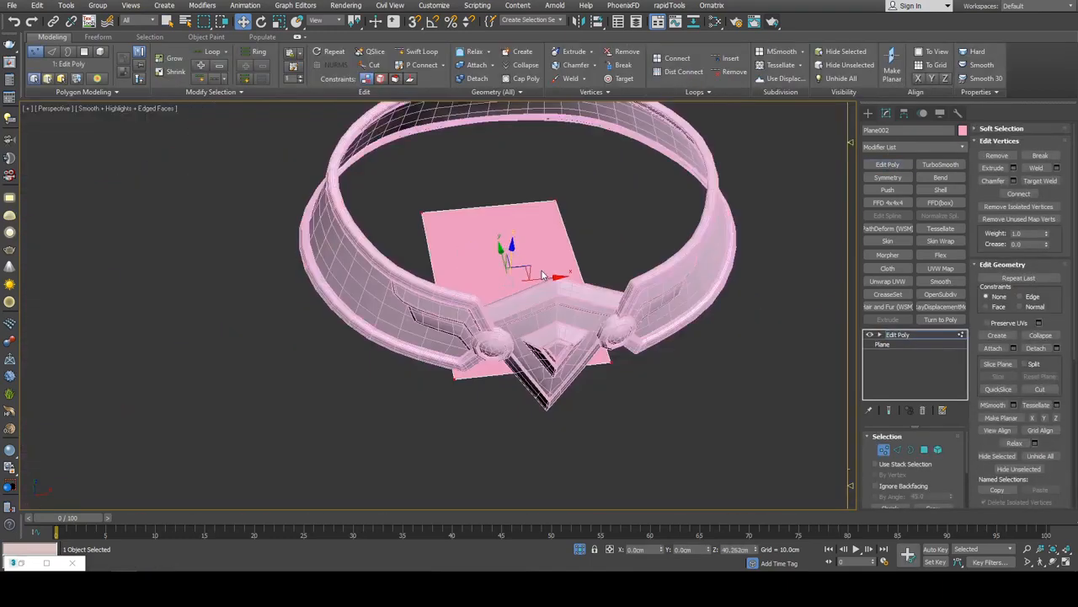
# - Rotate the plane's vertices upright and place them in front of the collar
pyautogui.keyDown('alt'); pyautogui.moveTo(537, 270); pyautogui.dragTo(530, 291, button='middle'); pyautogui.keyUp('alt')
pyautogui.scroll(2, 530, 291)
pyautogui.press('e')
pyautogui.moveTo(497, 288); pyautogui.dragTo(559, 412)
pyautogui.press('w')
pyautogui.press('r')
pyautogui.press('w')
pyautogui.keyDown('alt'); pyautogui.moveTo(559, 412); pyautogui.dragTo(545, 371, button='middle'); pyautogui.keyUp('alt')
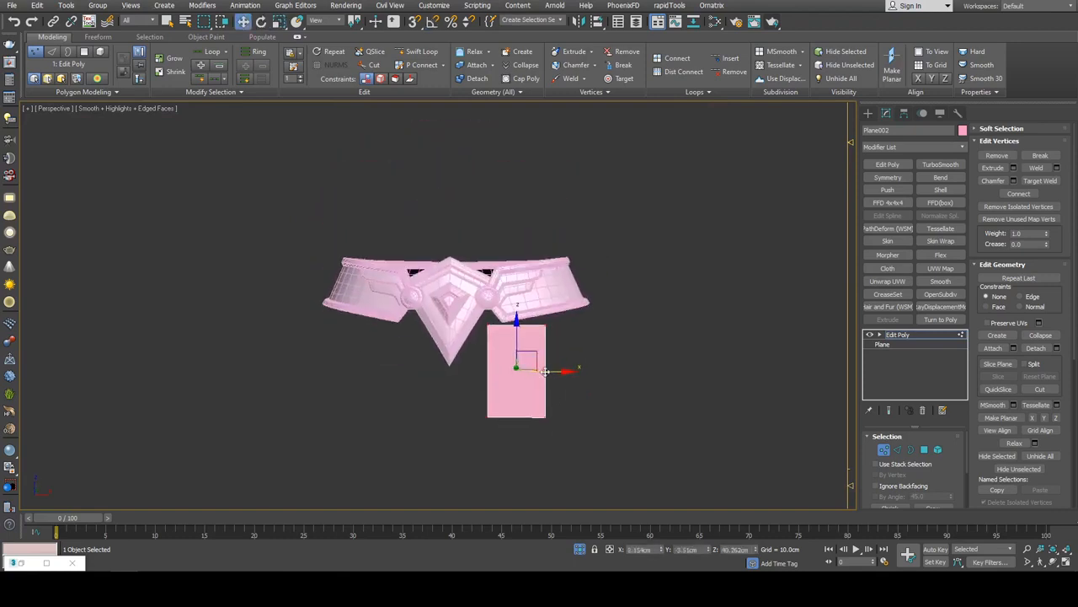
# - Fit the upright plane over the collar band beside the wing ornament and rotate it to follow the band's curve
pyautogui.moveTo(538, 353); pyautogui.dragTo(556, 220)
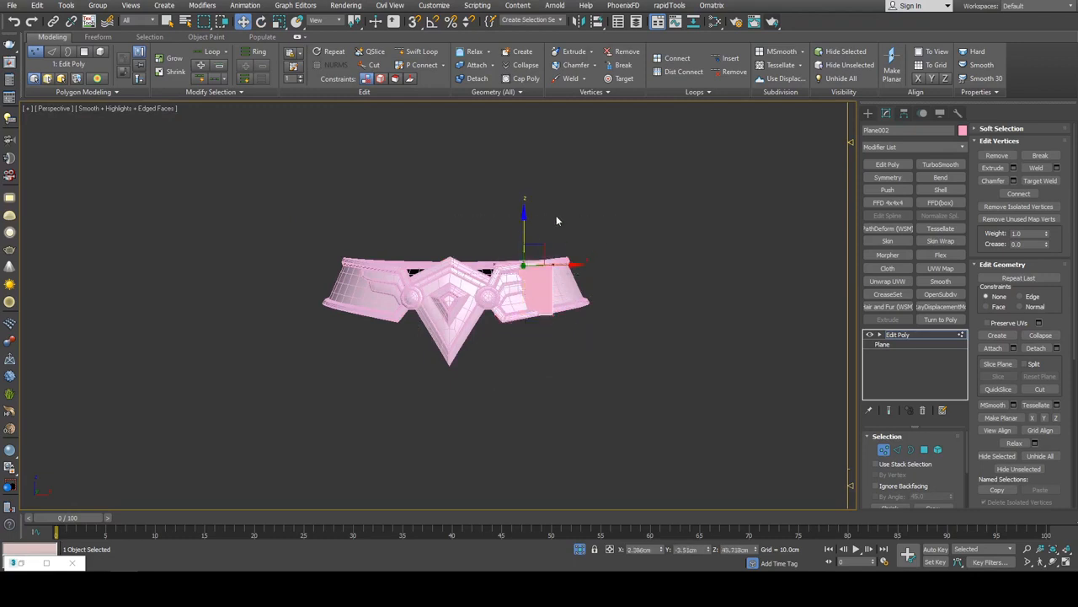
pyautogui.keyDown('alt'); pyautogui.moveTo(535, 216); pyautogui.dragTo(416, 289, button='middle'); pyautogui.keyUp('alt')
pyautogui.scroll(3, 528, 363)
pyautogui.press('e')
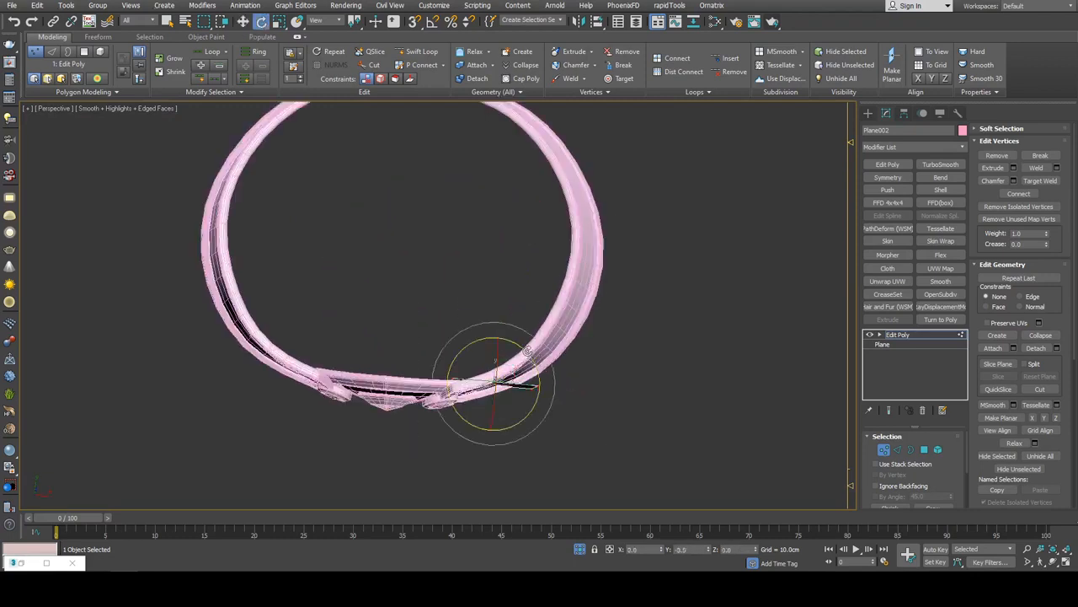
pyautogui.press('w')
# - Extend the plane's outer edge in segments around the side of the collar, following its curve and slope
pyautogui.press('2')
pyautogui.keyDown('alt'); pyautogui.moveTo(563, 376); pyautogui.dragTo(526, 388, button='middle'); pyautogui.keyUp('alt')
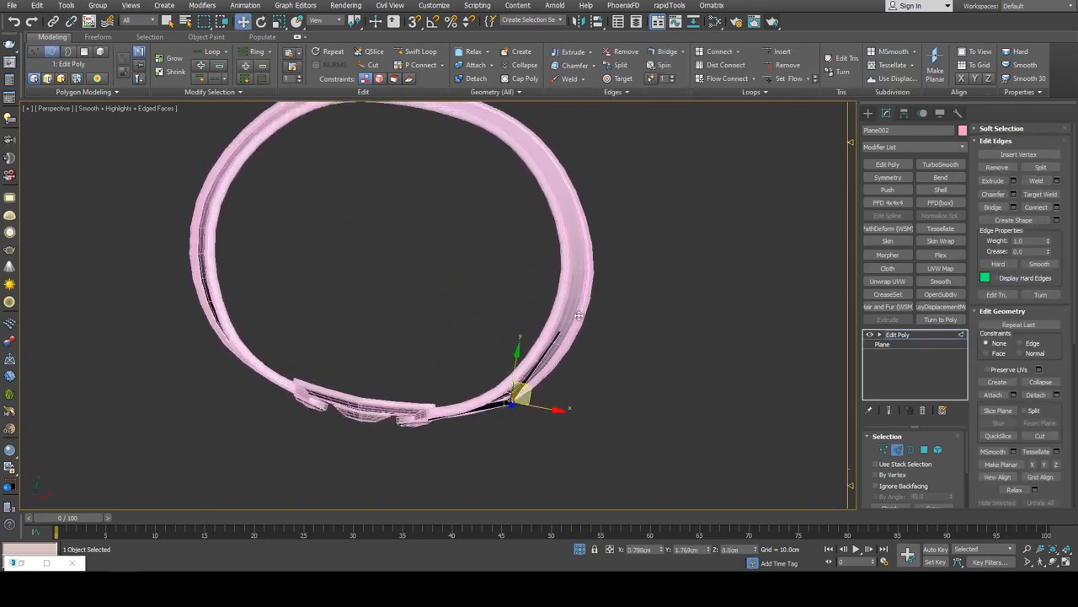
pyautogui.keyDown('alt'); pyautogui.moveTo(579, 315); pyautogui.dragTo(496, 268, button='middle'); pyautogui.keyUp('alt')
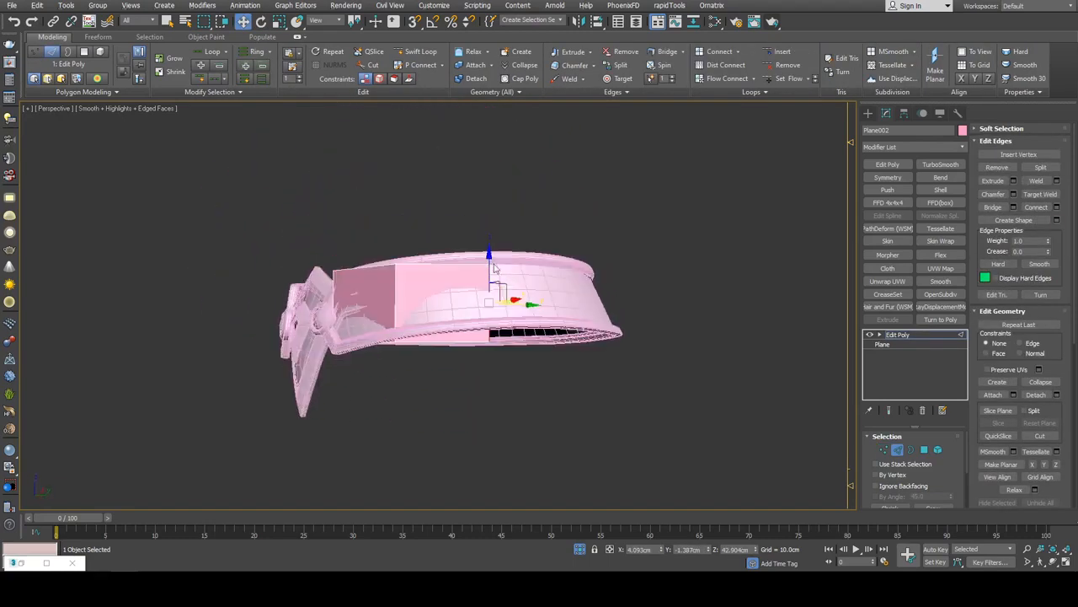
pyautogui.moveTo(492, 262); pyautogui.dragTo(494, 247)
pyautogui.keyDown('alt'); pyautogui.moveTo(495, 246); pyautogui.dragTo(532, 360, button='middle'); pyautogui.keyUp('alt')
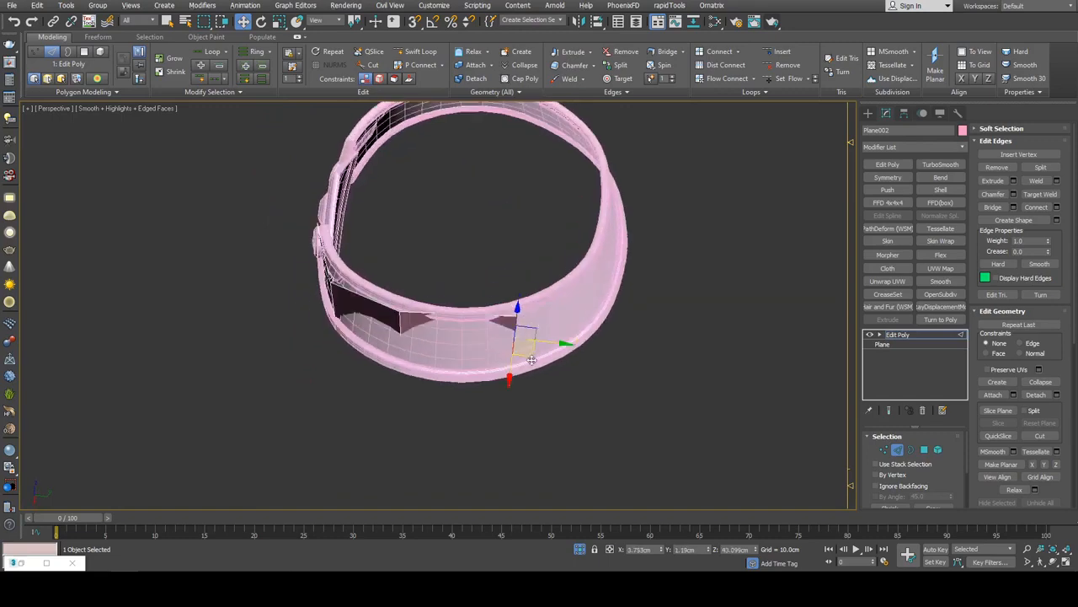
pyautogui.keyDown('alt'); pyautogui.moveTo(605, 312); pyautogui.dragTo(525, 363, button='middle'); pyautogui.keyUp('alt')
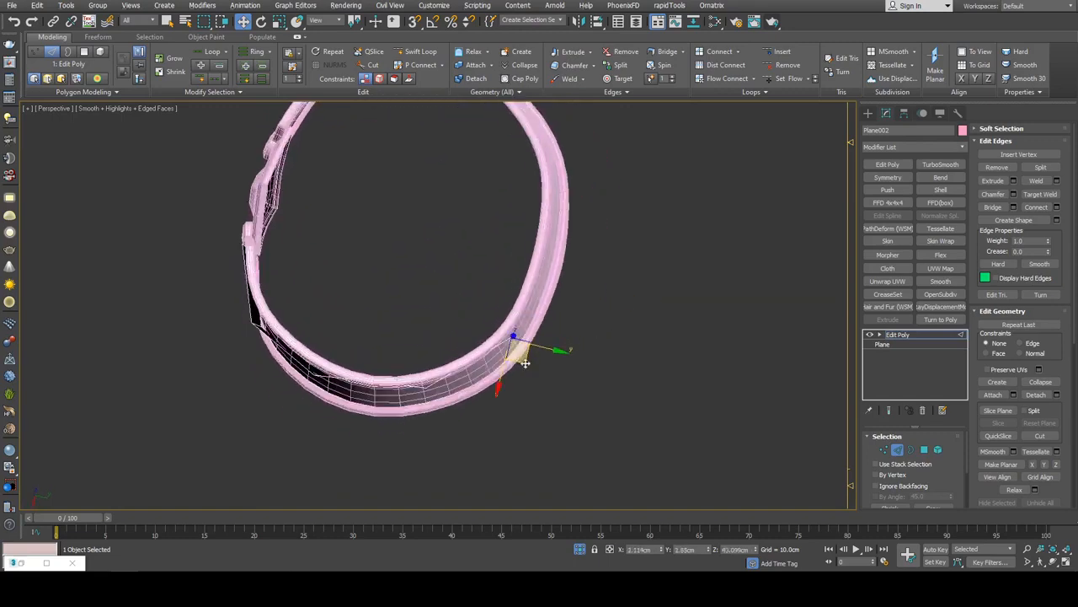
pyautogui.click(566, 270)
pyautogui.scroll(-3, 628, 265)
pyautogui.keyDown('alt'); pyautogui.moveTo(568, 269); pyautogui.dragTo(712, 295, button='middle'); pyautogui.keyUp('alt')
# - Try completing the plane strip around the collar with Symmetry and TurboSmooth, and discard the strip
pyautogui.press('2')
pyautogui.press('q')
pyautogui.scroll(2, 712, 295)
pyautogui.click(887, 178)
pyautogui.keyDown('alt'); pyautogui.moveTo(820, 193); pyautogui.dragTo(651, 373, button='middle'); pyautogui.keyUp('alt')
pyautogui.doubleClick(949, 168)
pyautogui.click(716, 290)
pyautogui.scroll(-3, 707, 284)
# - Create a standard box beside the collar, about 5 cm long and 9 cm wide
pyautogui.click(869, 113)
pyautogui.click(901, 183)
pyautogui.moveTo(651, 373); pyautogui.dragTo(609, 342, button='middle')
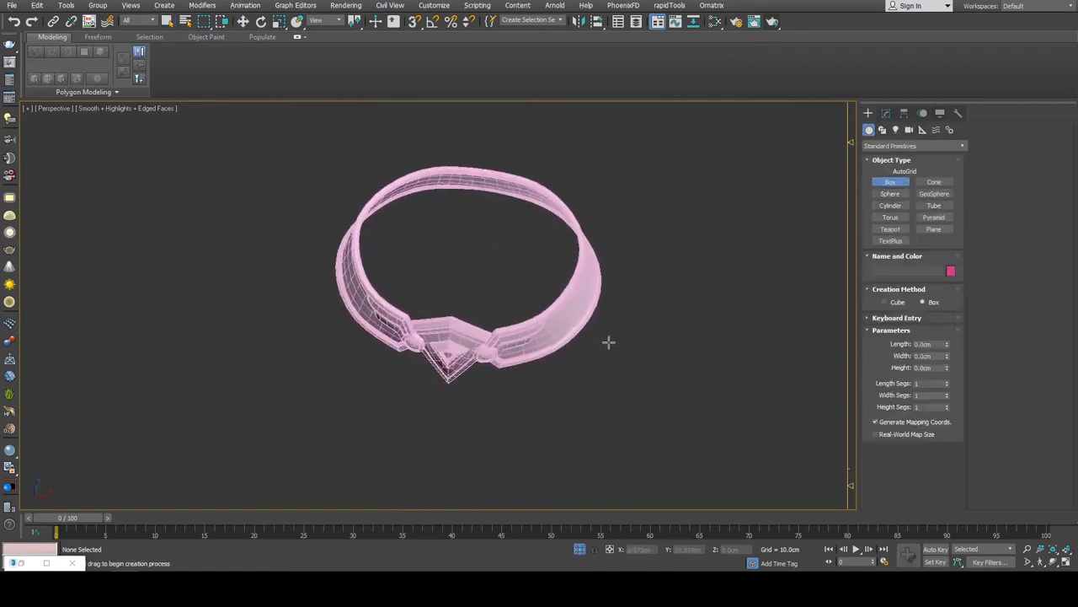
pyautogui.moveTo(609, 342); pyautogui.dragTo(691, 410)
pyautogui.rightClick(709, 391)
pyautogui.moveTo(644, 360); pyautogui.dragTo(768, 425)
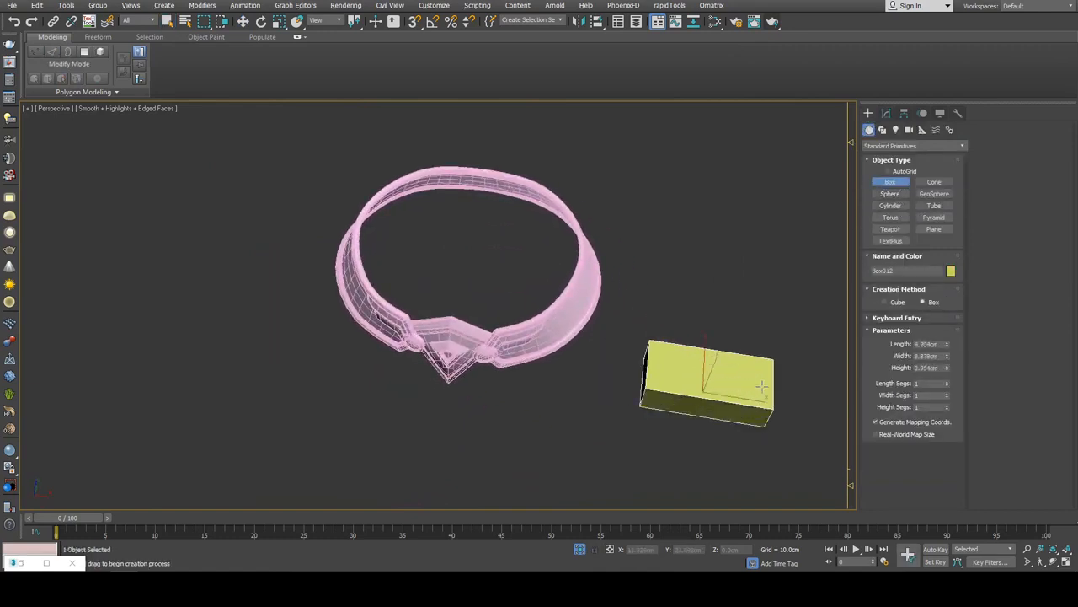
pyautogui.click(763, 378)
pyautogui.rightClick(760, 376)
# - Quick Align the box to the collar
pyautogui.press('w')
pyautogui.hotkey('shift', 'a')
pyautogui.click(558, 318)
pyautogui.scroll(-6, 558, 317)
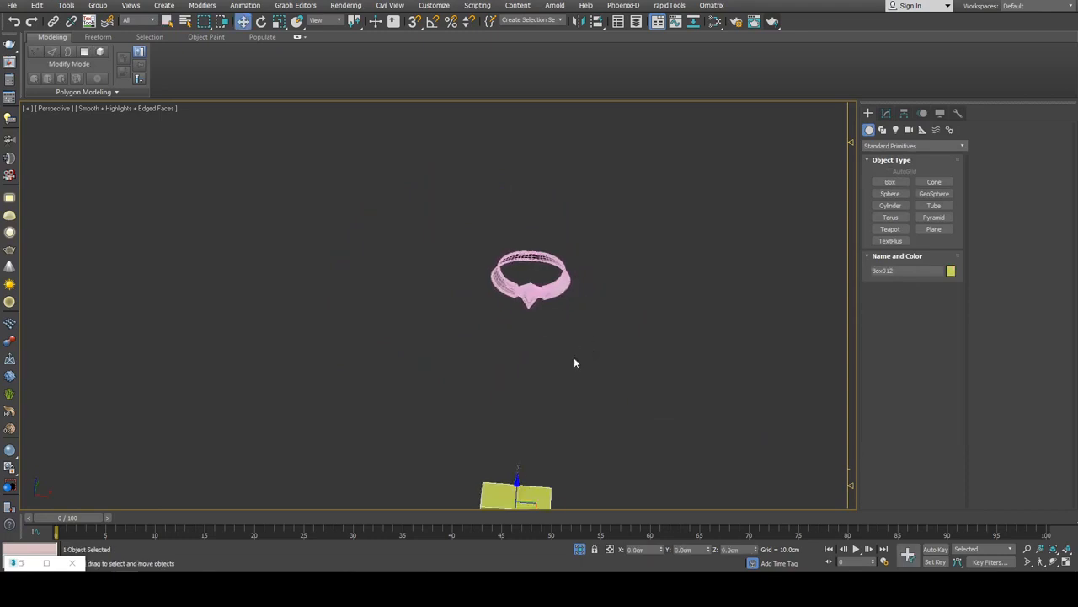
# - Add an Edit Poly modifier to the box and raise the box to the collar's height
pyautogui.hotkey('shift', 'e')
pyautogui.moveTo(587, 457); pyautogui.dragTo(585, 366, button='middle')
pyautogui.press('1')
pyautogui.moveTo(428, 361); pyautogui.dragTo(568, 459)
pyautogui.keyDown('alt'); pyautogui.moveTo(519, 394); pyautogui.dragTo(482, 357, button='middle'); pyautogui.keyUp('alt')
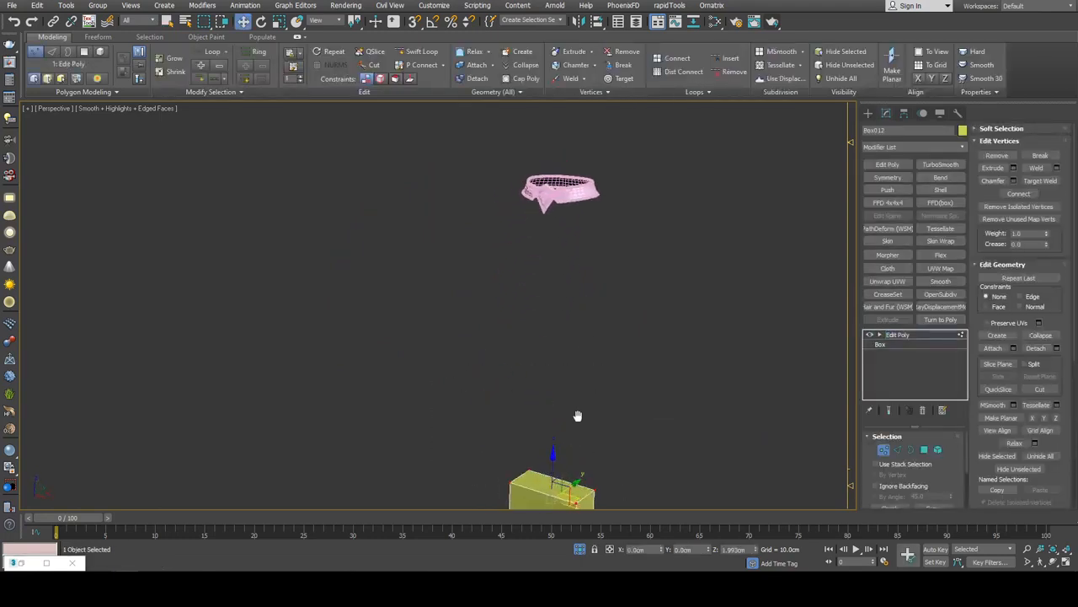
pyautogui.press('1')
pyautogui.moveTo(553, 474); pyautogui.dragTo(552, 173)
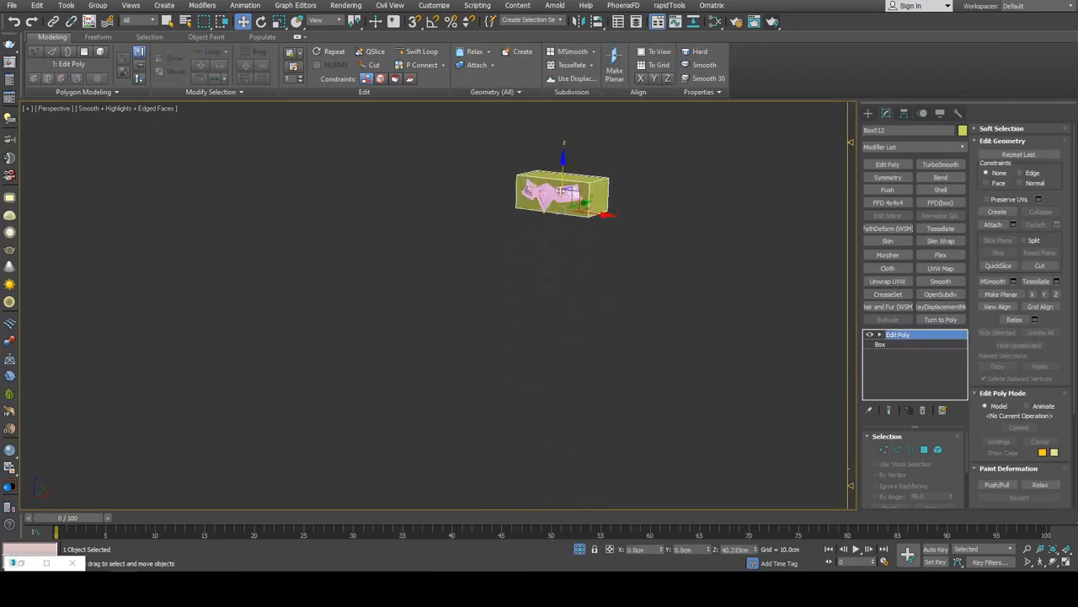
# - Delete the box's top and bottom polygons to leave an open band around the collar
pyautogui.press('z')
pyautogui.press('4')
pyautogui.click(527, 275)
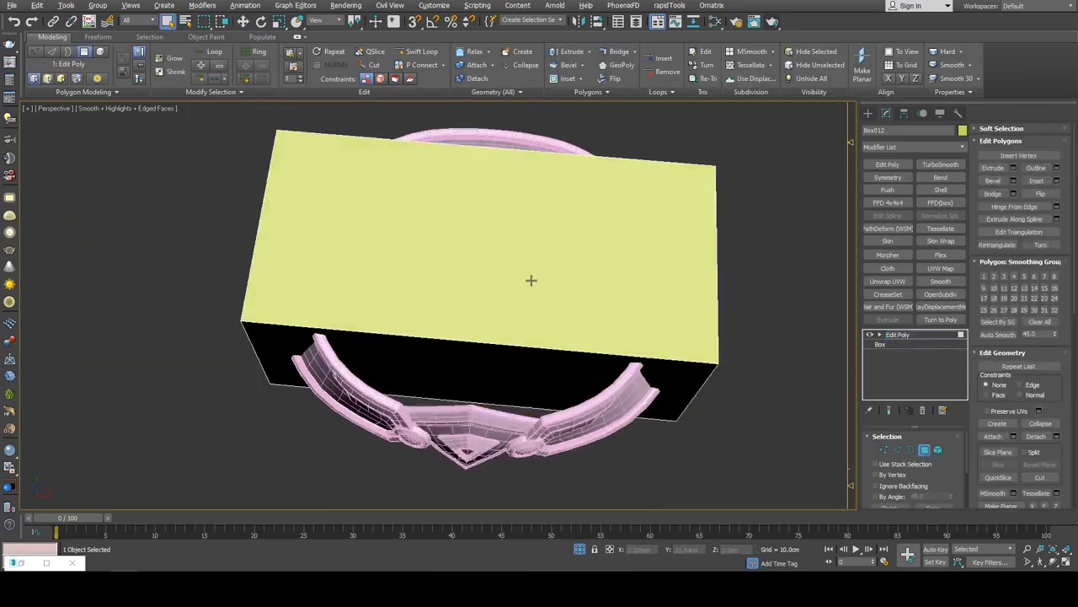
pyautogui.press('Delete')
pyautogui.moveTo(522, 289); pyautogui.dragTo(527, 294, button='middle')
pyautogui.scroll(-4, 520, 321)
pyautogui.press('4')
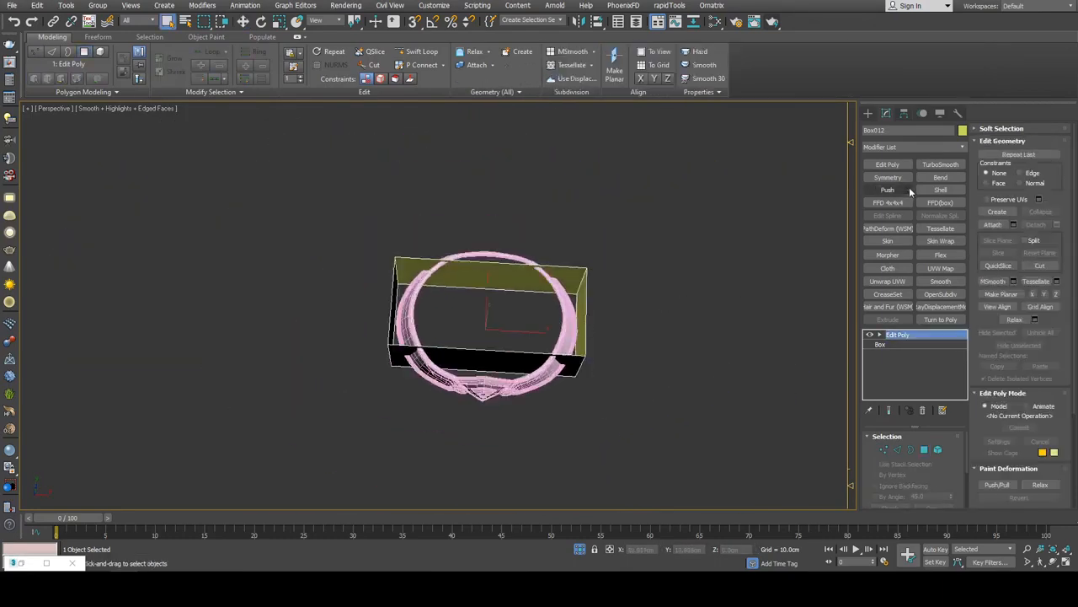
# - Add TurboSmooth with 2 iterations to the box and connect its long horizontal edges in the Edit Poly level
pyautogui.click(935, 166)
pyautogui.click(951, 455)
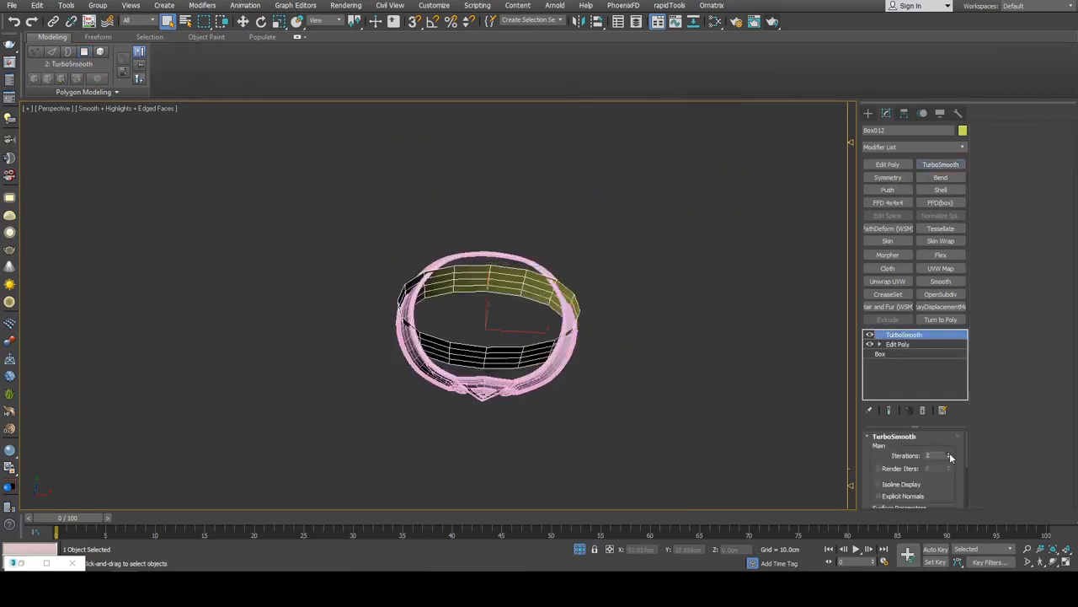
pyautogui.click(898, 345)
pyautogui.press('2')
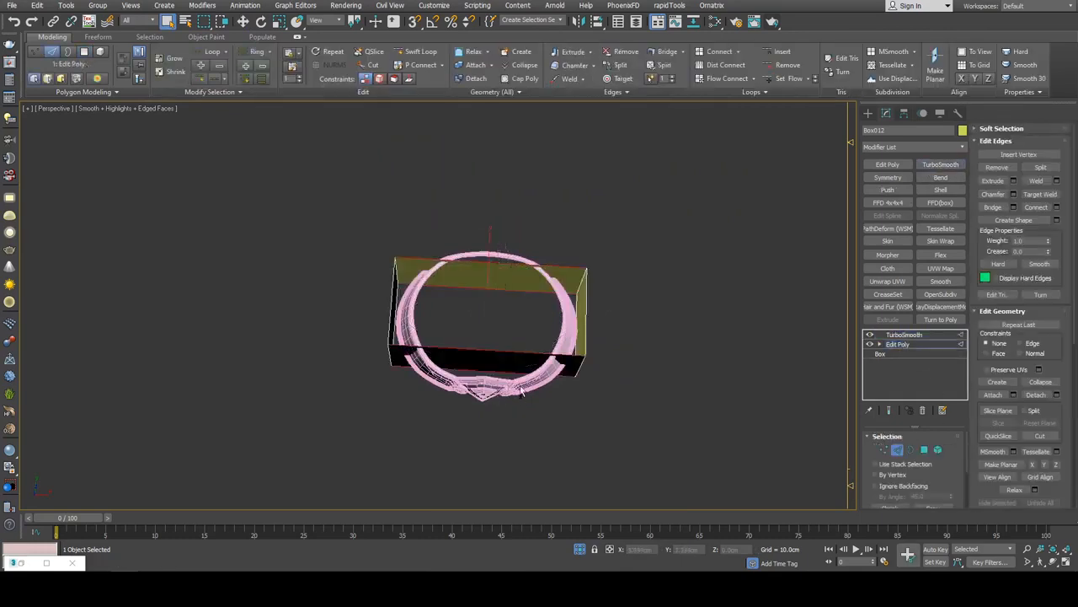
pyautogui.hotkey('ctrl', 'shift', 'e')
pyautogui.click(534, 311)
# - Scale all the box's vertices horizontally to match the collar's width
pyautogui.press('1')
pyautogui.keyDown('alt'); pyautogui.moveTo(438, 294); pyautogui.dragTo(434, 327, button='middle'); pyautogui.keyUp('alt')
pyautogui.moveTo(346, 223); pyautogui.dragTo(637, 419)
pyautogui.press('r')
pyautogui.scroll(3, 535, 327)
pyautogui.press('`')
pyautogui.moveTo(519, 313); pyautogui.dragTo(510, 314)
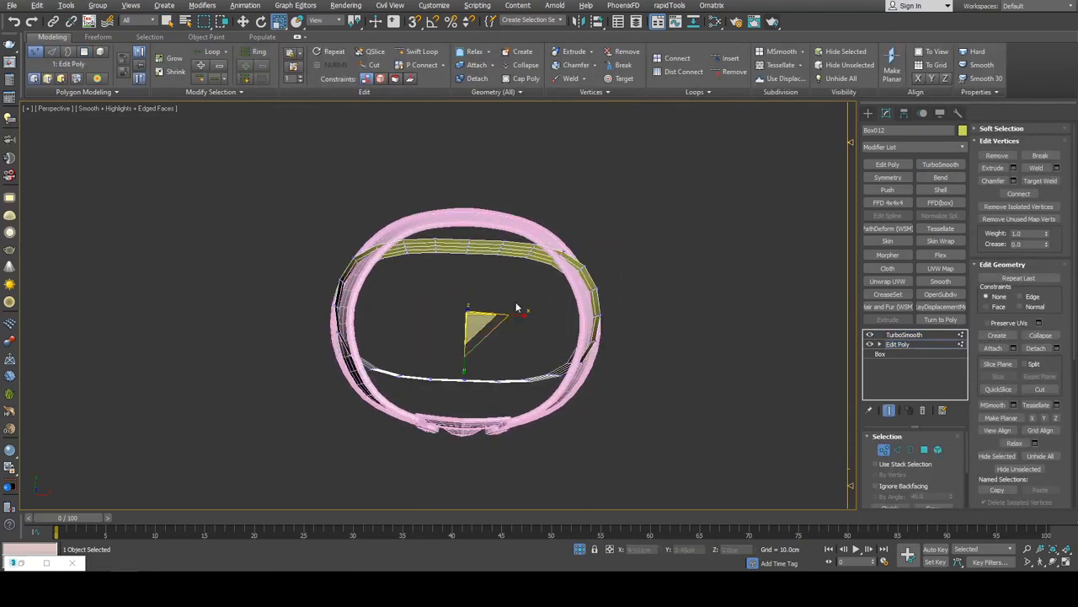
# - Move the middle vertices at the back and front outward so the smoothed ring follows the collar's oval
pyautogui.press('`')
pyautogui.moveTo(422, 198); pyautogui.dragTo(499, 265)
pyautogui.press('w')
pyautogui.press('`')
pyautogui.moveTo(469, 213); pyautogui.dragTo(484, 175)
pyautogui.press('`')
pyautogui.moveTo(425, 345); pyautogui.dragTo(483, 398)
pyautogui.press('`')
pyautogui.moveTo(465, 340); pyautogui.dragTo(469, 410)
pyautogui.keyDown('alt'); pyautogui.moveTo(580, 375); pyautogui.dragTo(519, 310, button='middle'); pyautogui.keyUp('alt')
# - Scale the ring's top vertices slightly inward to taper it toward the collar's upper rim
pyautogui.press('`')
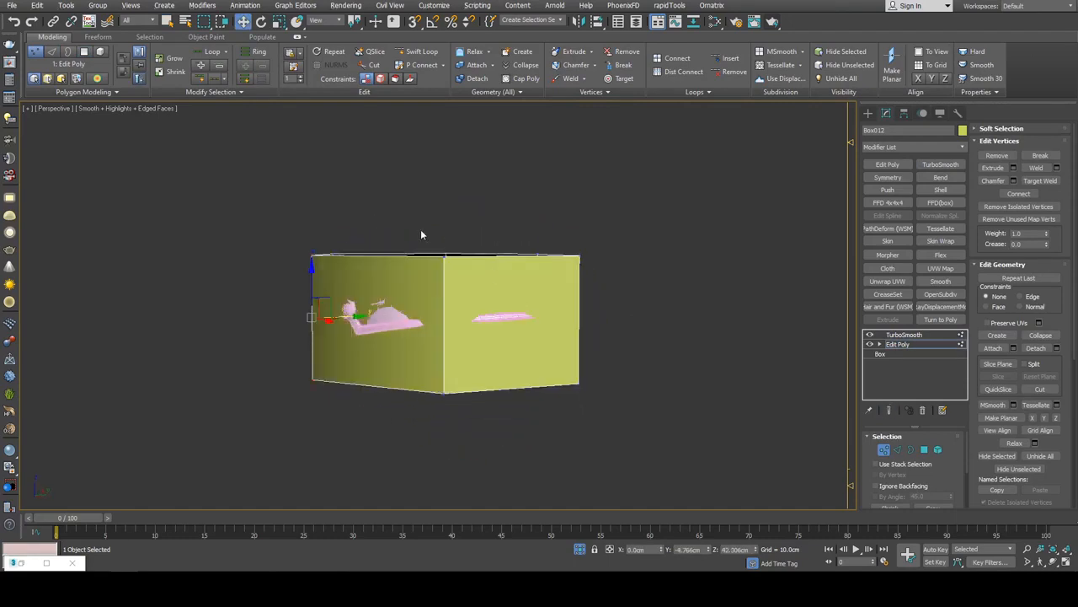
pyautogui.hotkey('alt', 'x')
pyautogui.keyDown('alt'); pyautogui.moveTo(371, 225); pyautogui.dragTo(324, 221, button='middle'); pyautogui.keyUp('alt')
pyautogui.moveTo(285, 207); pyautogui.dragTo(614, 261)
pyautogui.press('r')
pyautogui.press('`')
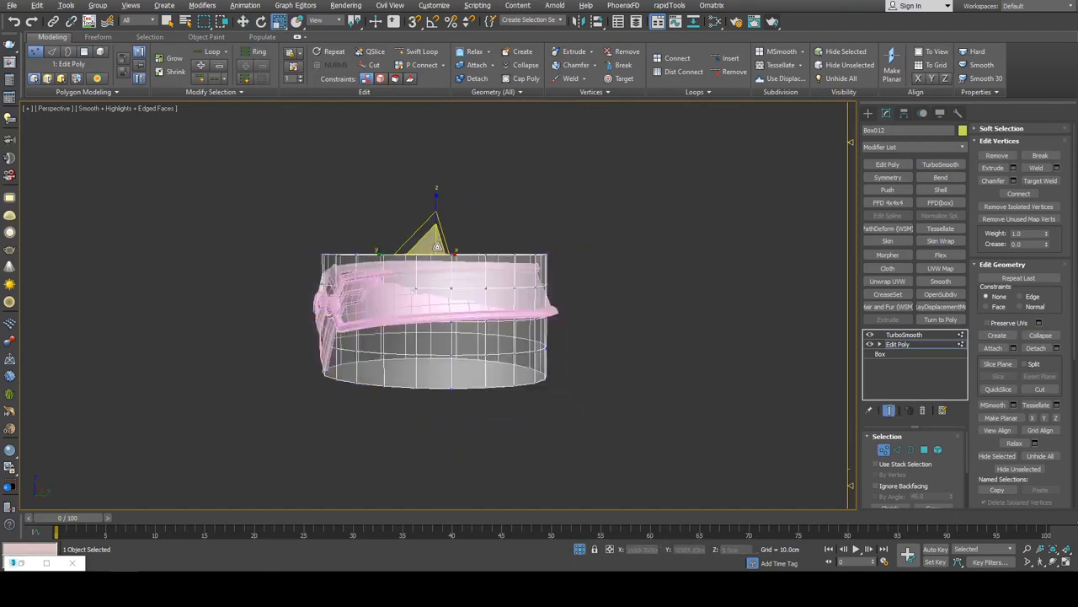
pyautogui.moveTo(437, 247); pyautogui.dragTo(438, 257)
# - Lower the ring's bottom vertices to about 40 cm in Z
pyautogui.press('`')
pyautogui.moveTo(262, 308); pyautogui.dragTo(638, 421)
pyautogui.press('w')
pyautogui.press('`')
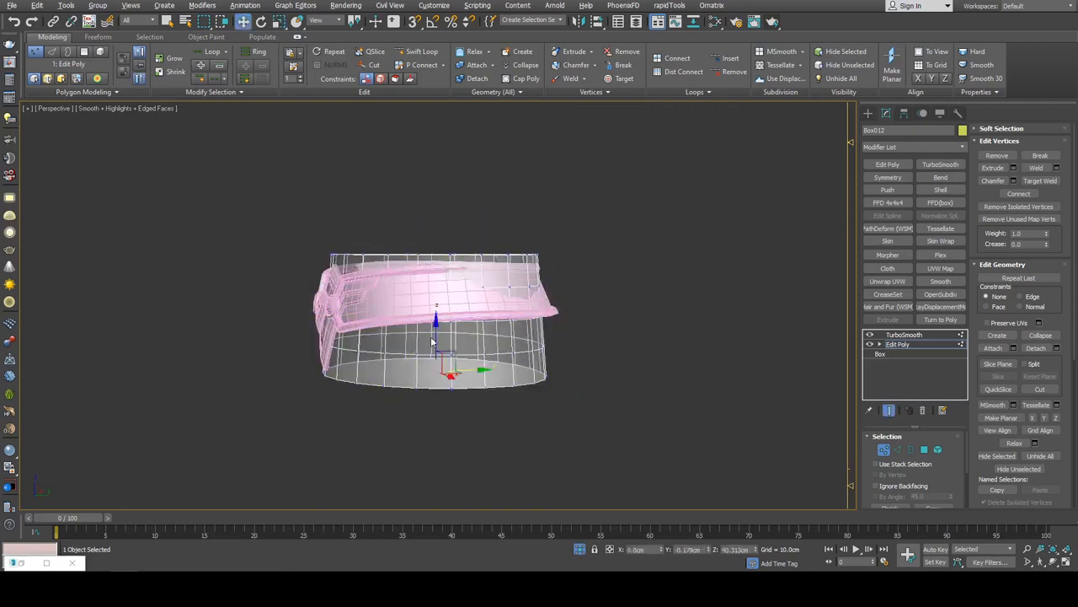
pyautogui.moveTo(435, 339); pyautogui.dragTo(435, 351)
pyautogui.click(603, 346)
# - Lower the ring's bottom vertices below the collar's pendant and scale them outward into a wide flare
pyautogui.hotkey('alt', 'x')
pyautogui.keyDown('alt'); pyautogui.moveTo(603, 346); pyautogui.dragTo(423, 330, button='middle'); pyautogui.keyUp('alt')
pyautogui.moveTo(632, 429); pyautogui.dragTo(632, 429)
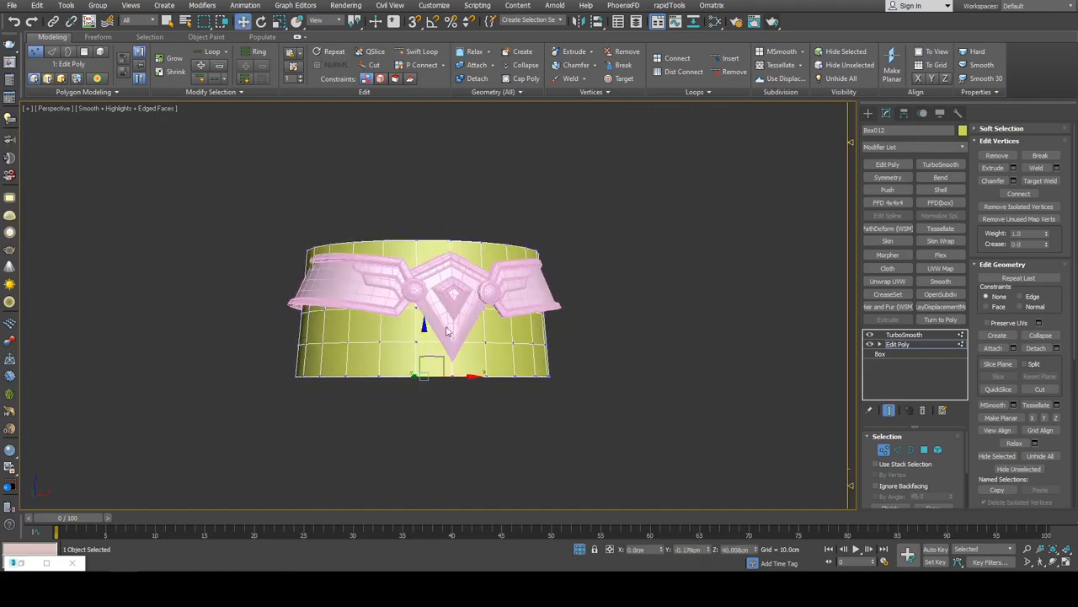
pyautogui.press('`')
pyautogui.press('`')
pyautogui.moveTo(428, 339); pyautogui.dragTo(439, 384)
pyautogui.press('r')
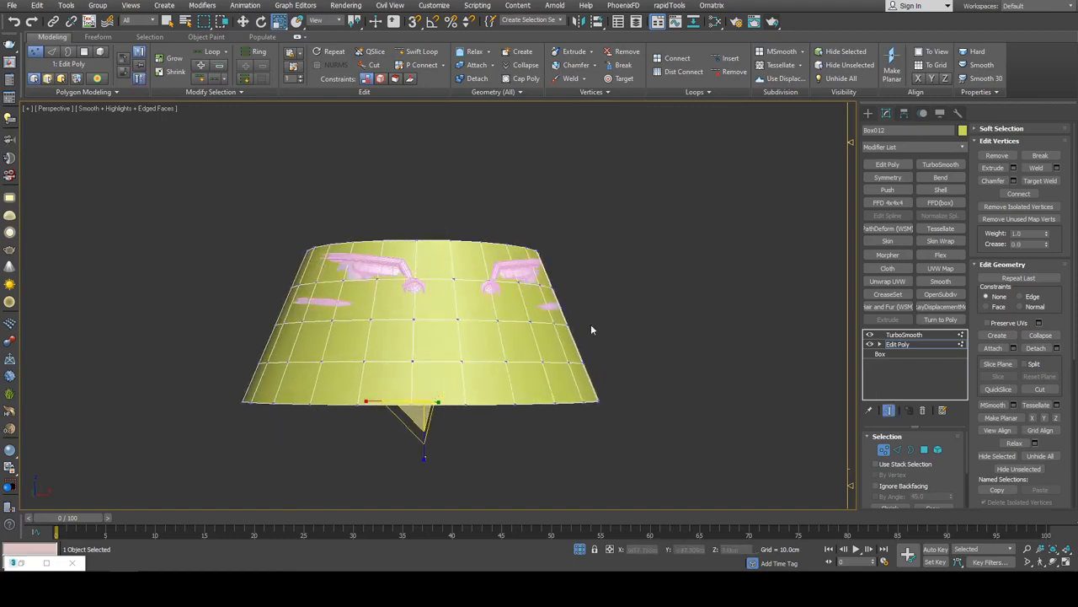
pyautogui.keyDown('alt'); pyautogui.moveTo(590, 329); pyautogui.dragTo(682, 310, button='middle'); pyautogui.keyUp('alt')
# - Set the flared ring's TurboSmooth iterations to 3
pyautogui.press('1')
pyautogui.press('q')
pyautogui.click(878, 335)
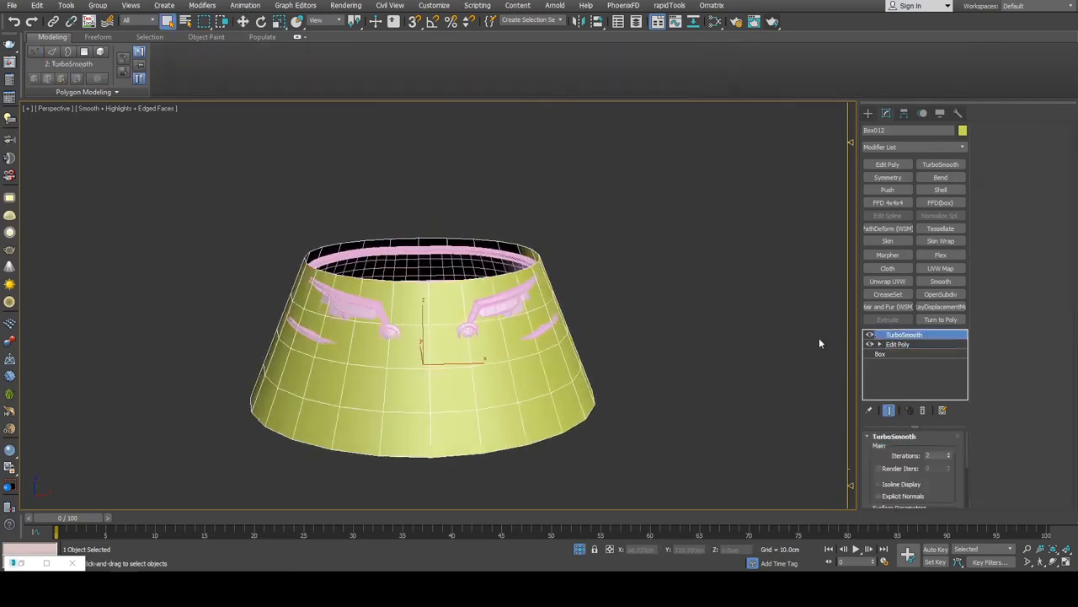
pyautogui.click(948, 453)
pyautogui.scroll(3, 663, 380)
pyautogui.scroll(-2, 713, 309)
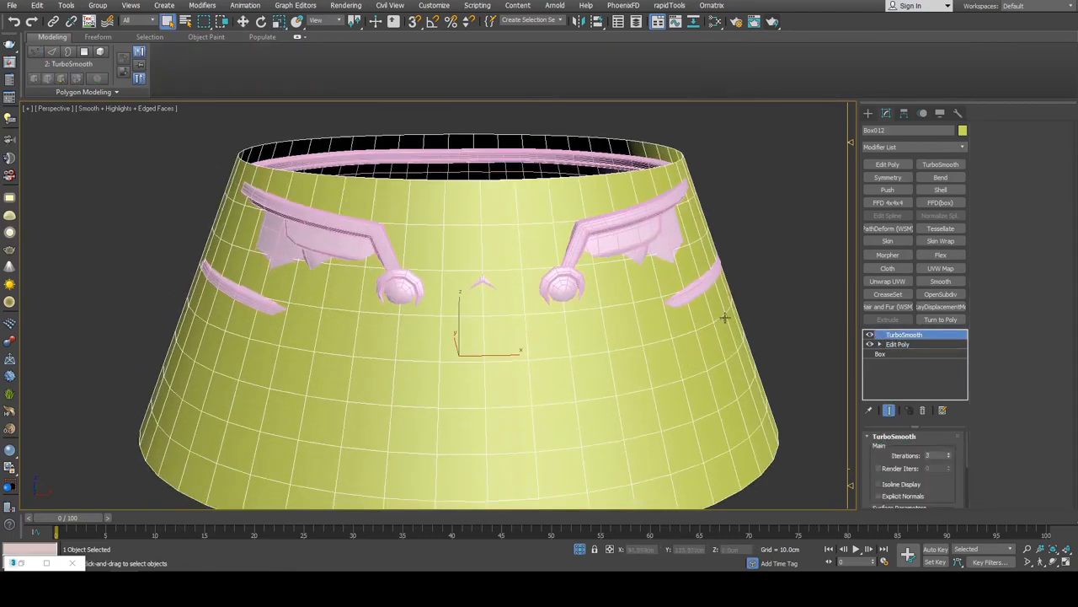
pyautogui.scroll(4, 641, 282)
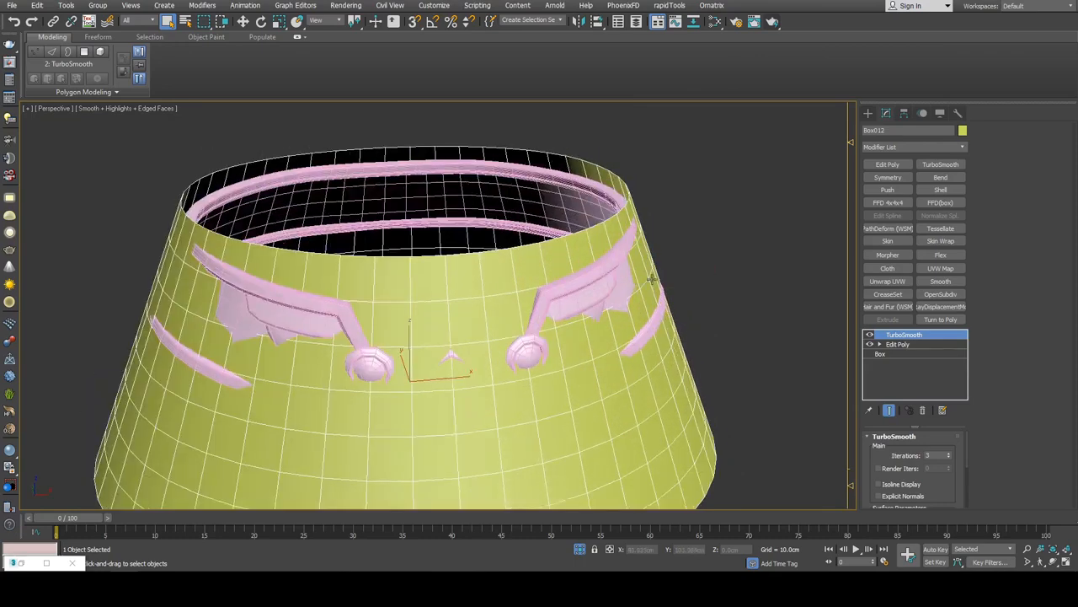
# - Add a Push modifier to the flared ring with a push value of -1 cm
pyautogui.click(887, 190)
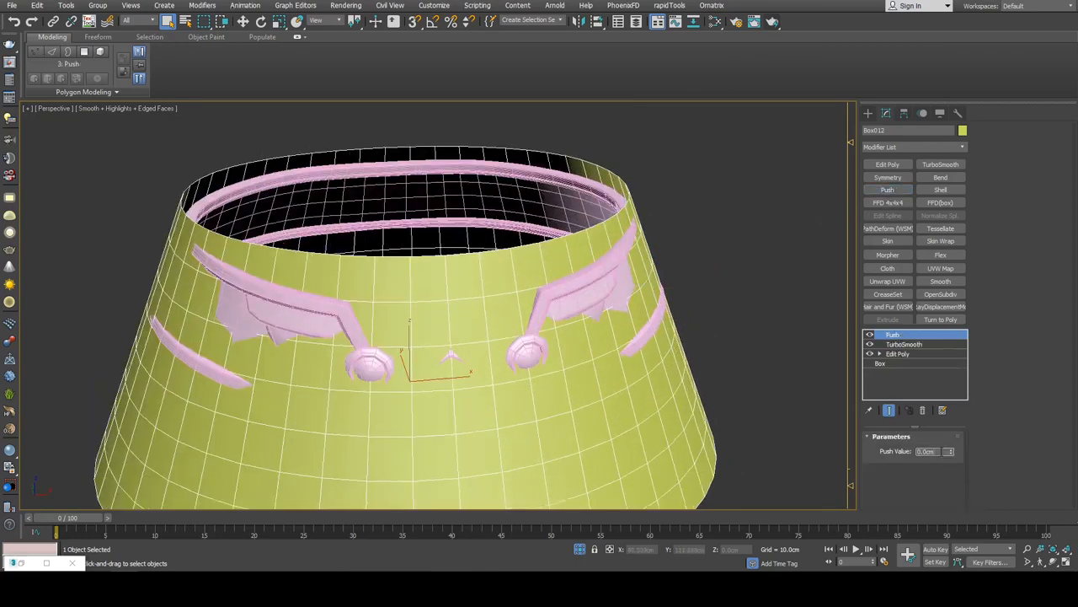
pyautogui.press('BackSpace')
pyautogui.write('-1')
pyautogui.press('Return')
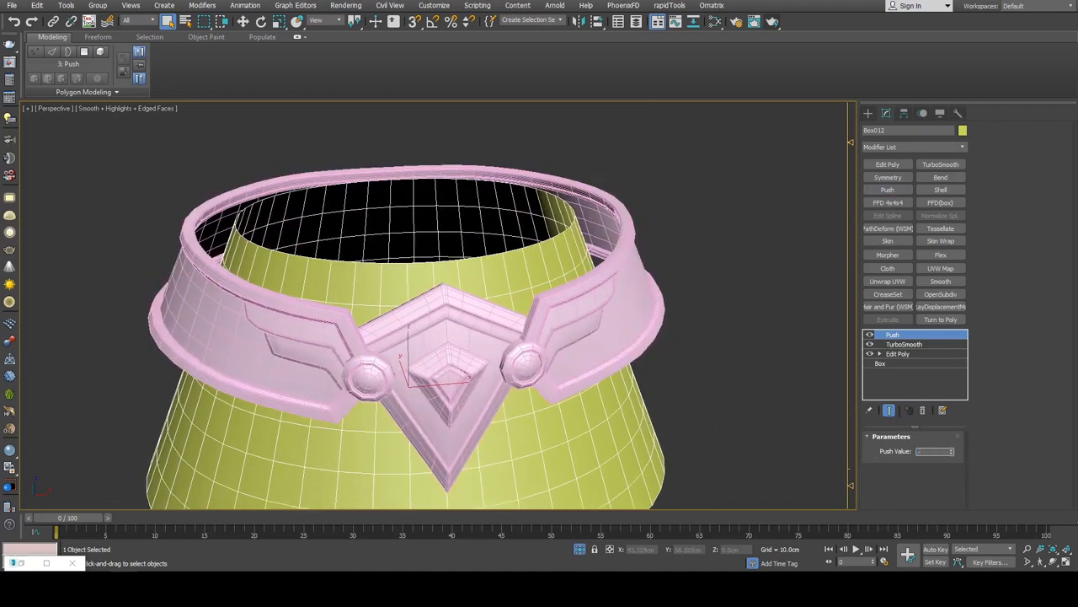
# - Set the push value to -0.25 cm and compare the ring's fit with the Push modifier off and on
pyautogui.write('-0.25')
pyautogui.press('Return')
pyautogui.moveTo(702, 414); pyautogui.dragTo(646, 373, button='middle')
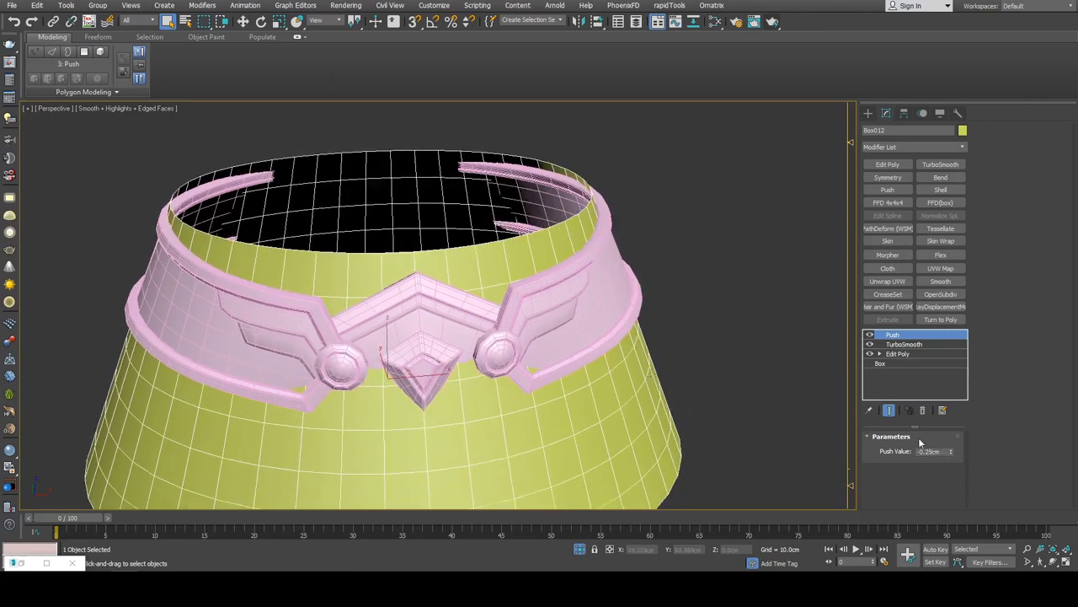
pyautogui.click(871, 335)
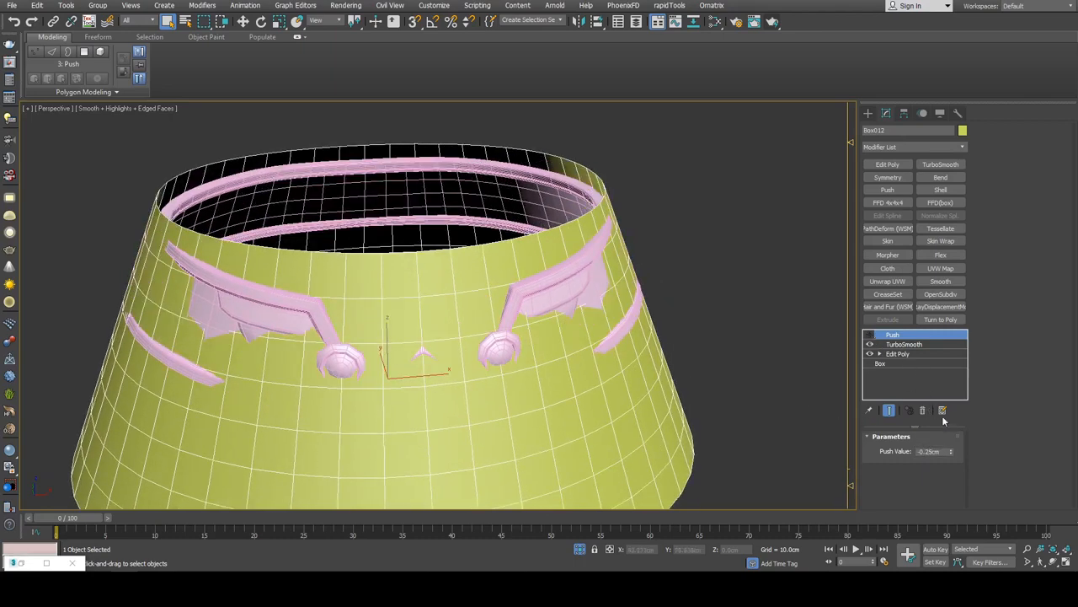
pyautogui.click(869, 335)
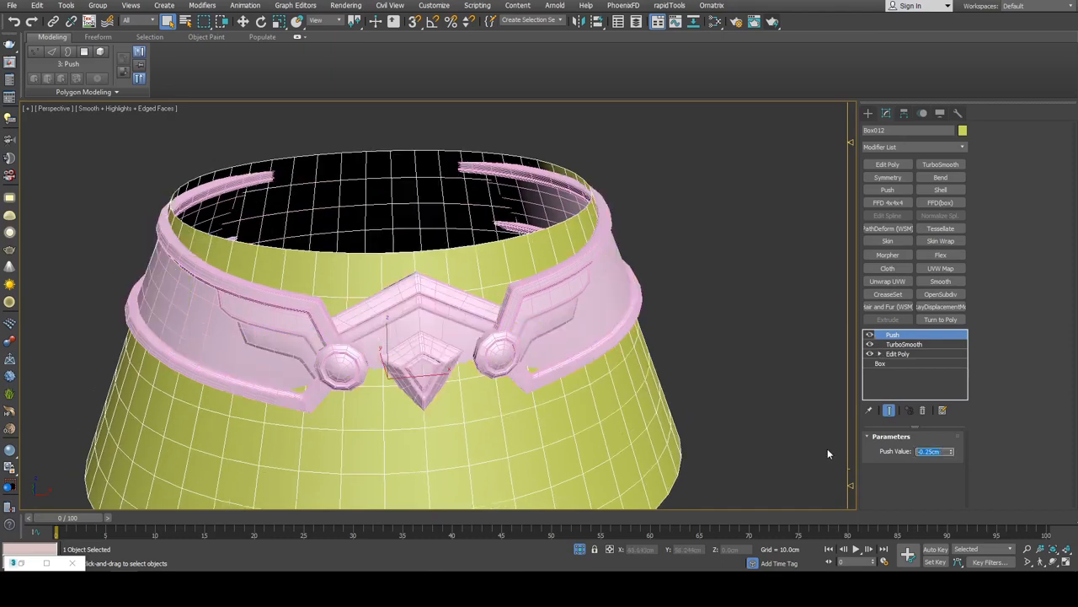
# - Set the flared ring's push value to 0.1 cm
pyautogui.write('0.1')
pyautogui.press('Return')
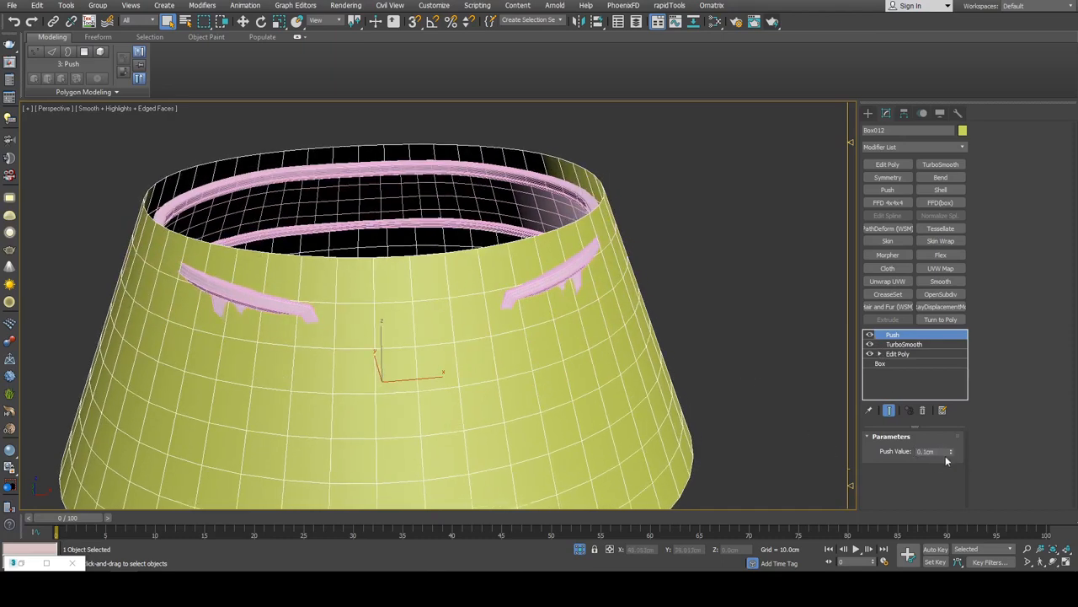
pyautogui.moveTo(700, 344); pyautogui.dragTo(657, 330, button='middle')
pyautogui.scroll(-3, 689, 358)
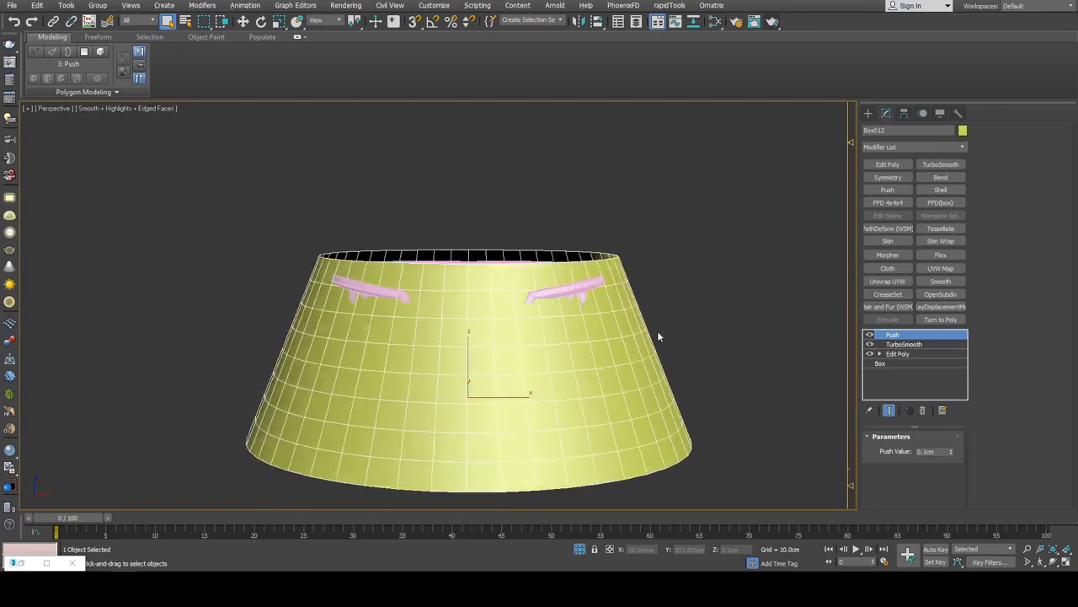
# - Examine the flared ring's fit against the collar in see-through display and with the Push modifier off and on
pyautogui.moveTo(584, 322); pyautogui.dragTo(646, 300, button='middle')
pyautogui.scroll(3, 638, 306)
pyautogui.hotkey('alt', 'x')
pyautogui.hotkey('alt', 'x')
pyautogui.scroll(-3, 620, 356)
pyautogui.keyDown('alt'); pyautogui.moveTo(645, 300); pyautogui.dragTo(647, 315, button='middle'); pyautogui.keyUp('alt')
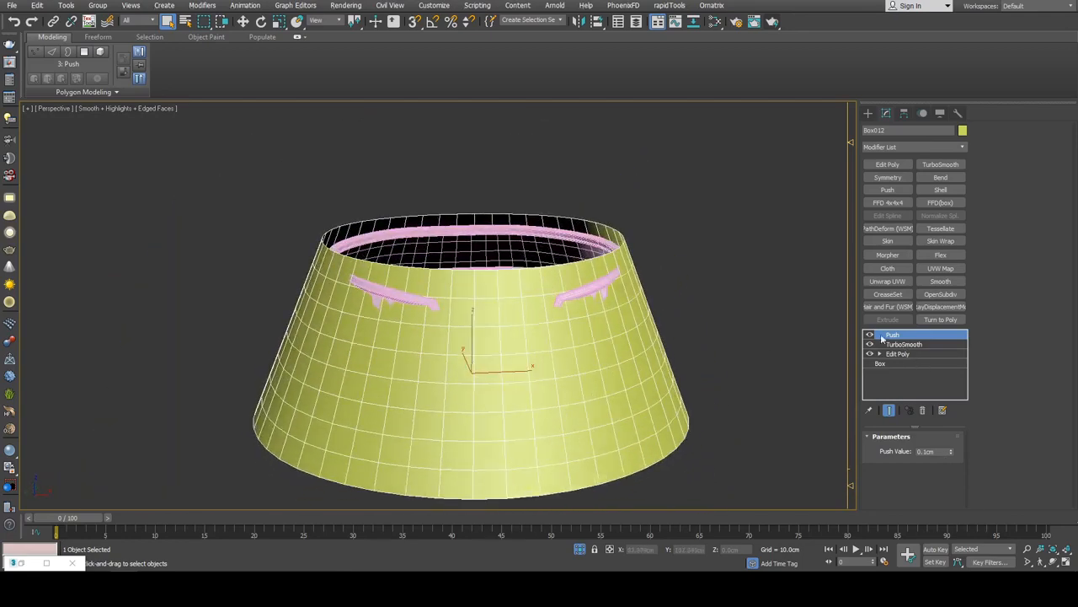
pyautogui.click(870, 335)
pyautogui.click(870, 335)
pyautogui.click(870, 334)
pyautogui.click(870, 334)
pyautogui.moveTo(738, 358); pyautogui.dragTo(732, 339, button='middle')
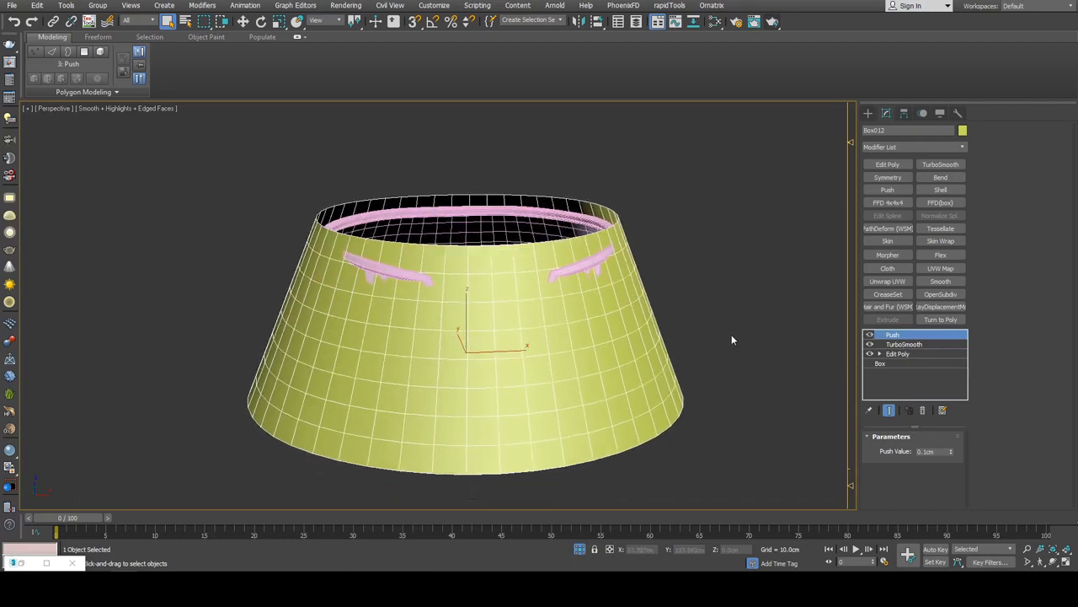
# - Delete the ring's Push modifier, set its TurboSmooth iterations to 4, and display the ring as see-through
pyautogui.rightClick(898, 335)
pyautogui.click(922, 106)
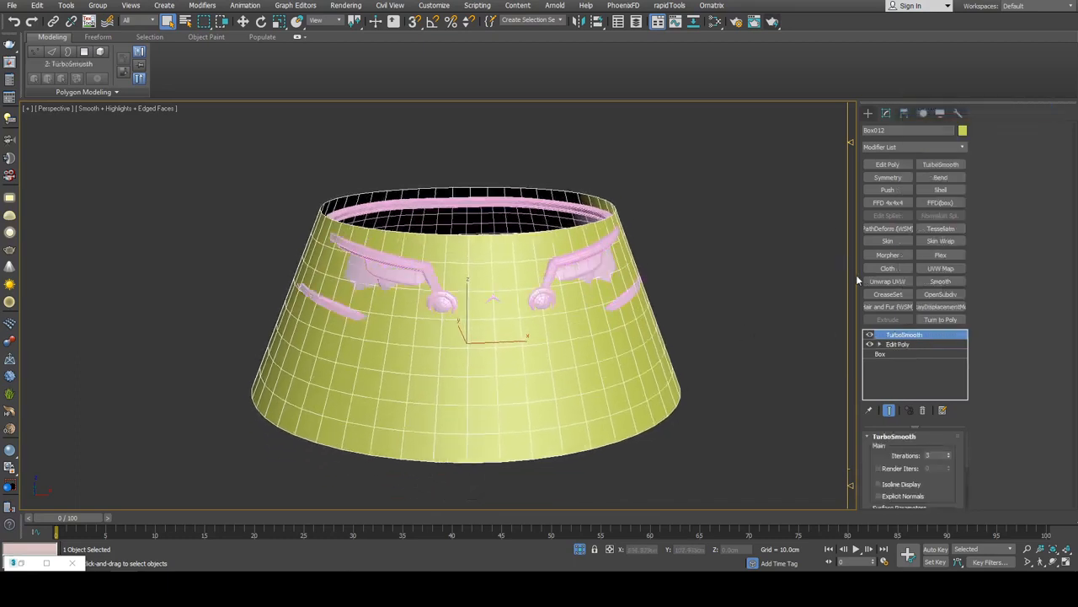
pyautogui.click(950, 454)
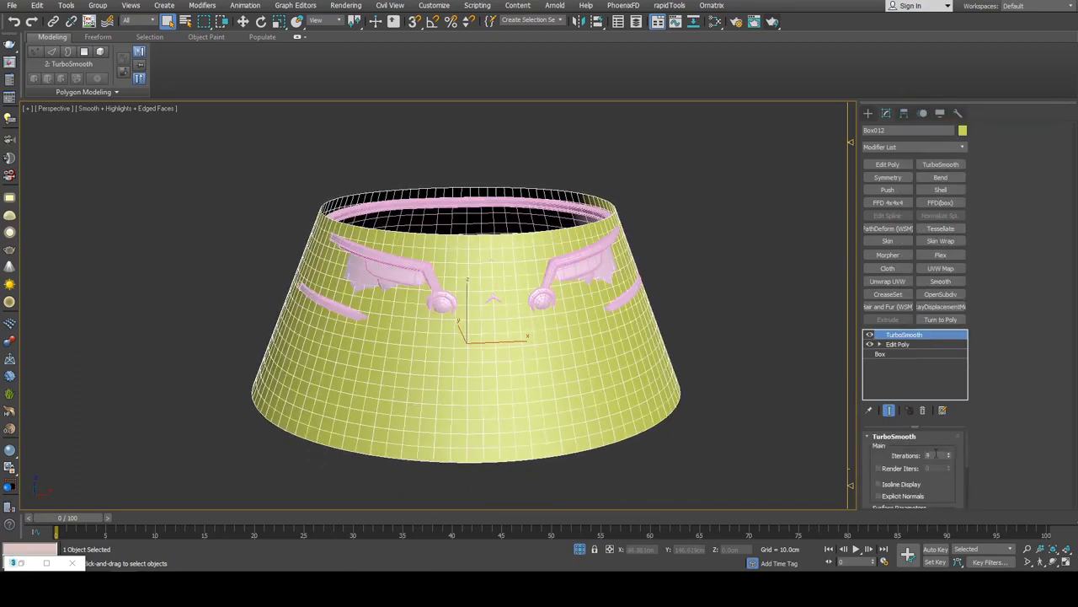
pyautogui.keyDown('alt'); pyautogui.moveTo(765, 338); pyautogui.dragTo(745, 321, button='middle'); pyautogui.keyUp('alt')
pyautogui.keyDown('alt'); pyautogui.moveTo(594, 304); pyautogui.dragTo(602, 295, button='middle'); pyautogui.keyUp('alt')
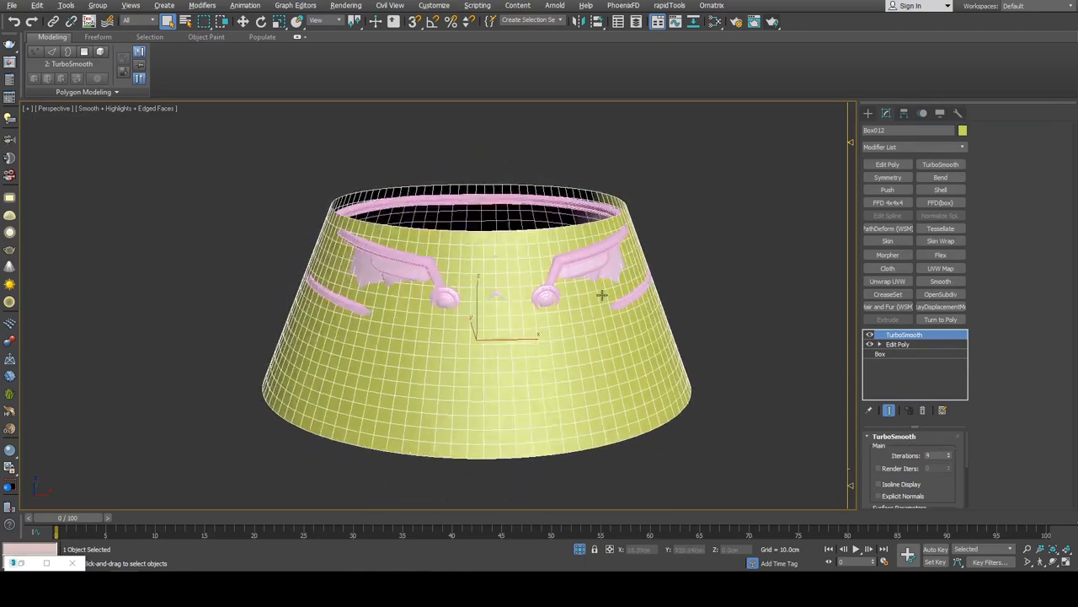
pyautogui.scroll(4, 602, 295)
pyautogui.hotkey('alt', 'x')
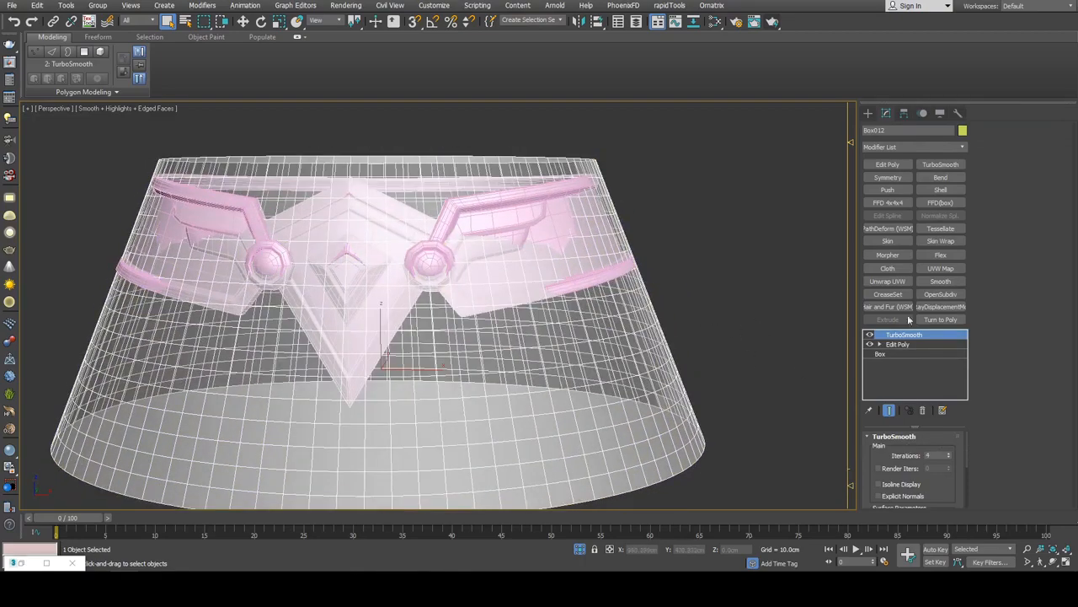
# - Clone the front-right polygon of the ring's Edit Poly cage to a new object beside the ring
pyautogui.click(898, 344)
pyautogui.scroll(-3, 674, 252)
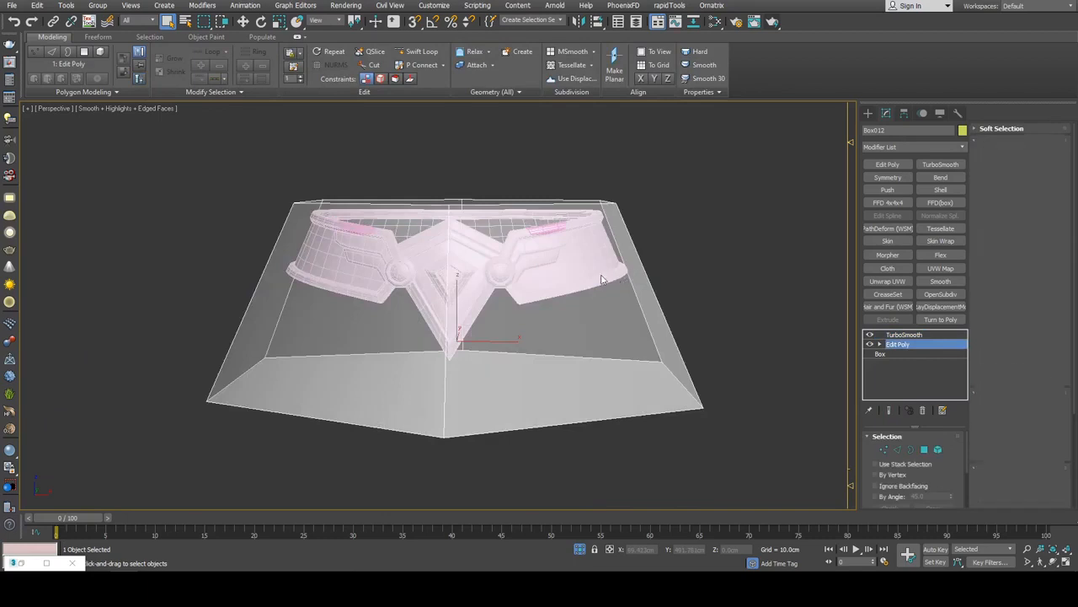
pyautogui.press('4')
pyautogui.click(603, 281)
pyautogui.press('w')
pyautogui.moveTo(608, 260); pyautogui.dragTo(571, 276, button='middle')
pyautogui.keyDown('shift'); pyautogui.moveTo(536, 309); pyautogui.dragTo(725, 231); pyautogui.keyUp('shift')
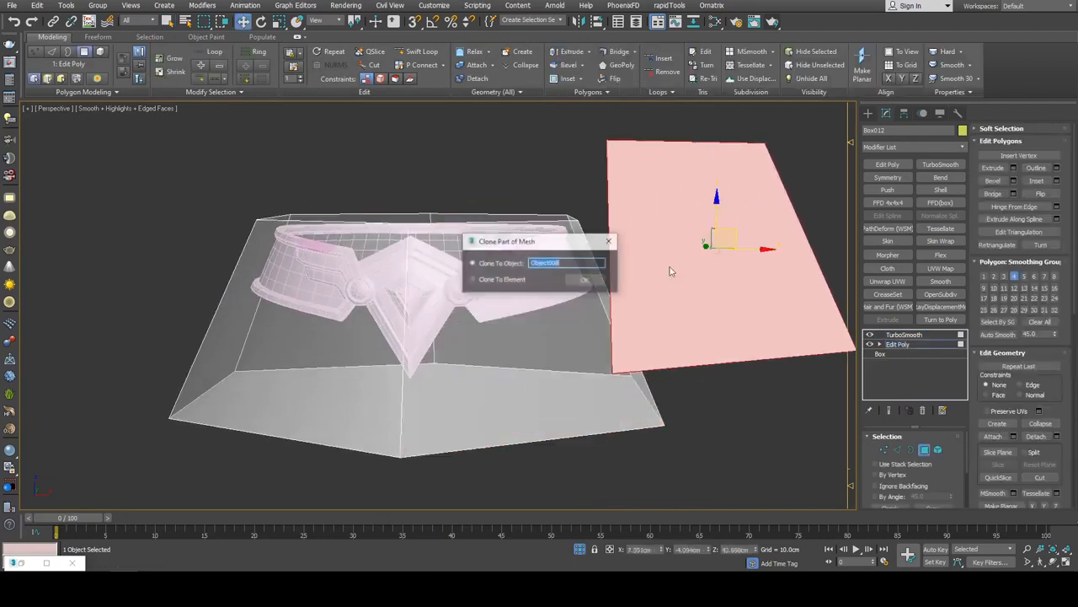
pyautogui.click(585, 279)
# - Add an Edit Poly modifier to the cloned polygon's object and change its object color to teal green
pyautogui.press('q')
pyautogui.click(648, 275)
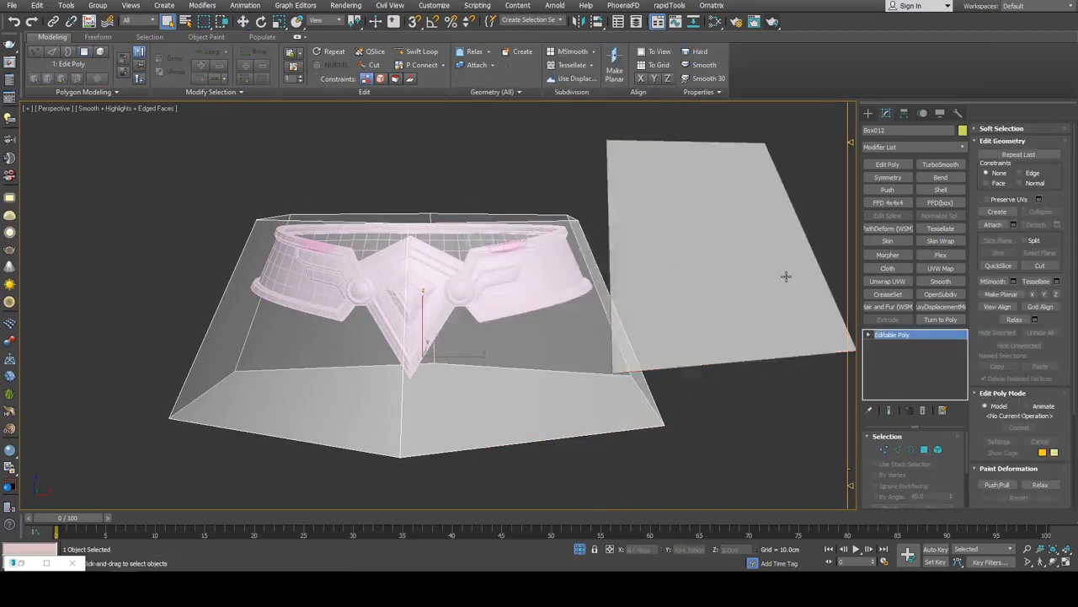
pyautogui.scroll(-3, 638, 231)
pyautogui.click(887, 164)
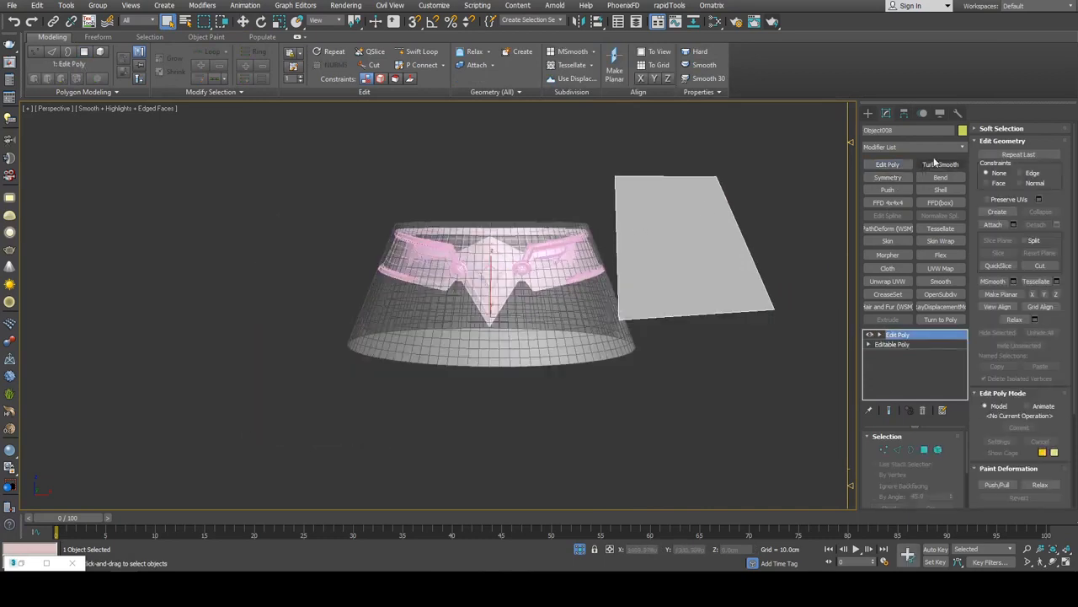
pyautogui.click(961, 133)
pyautogui.click(531, 277)
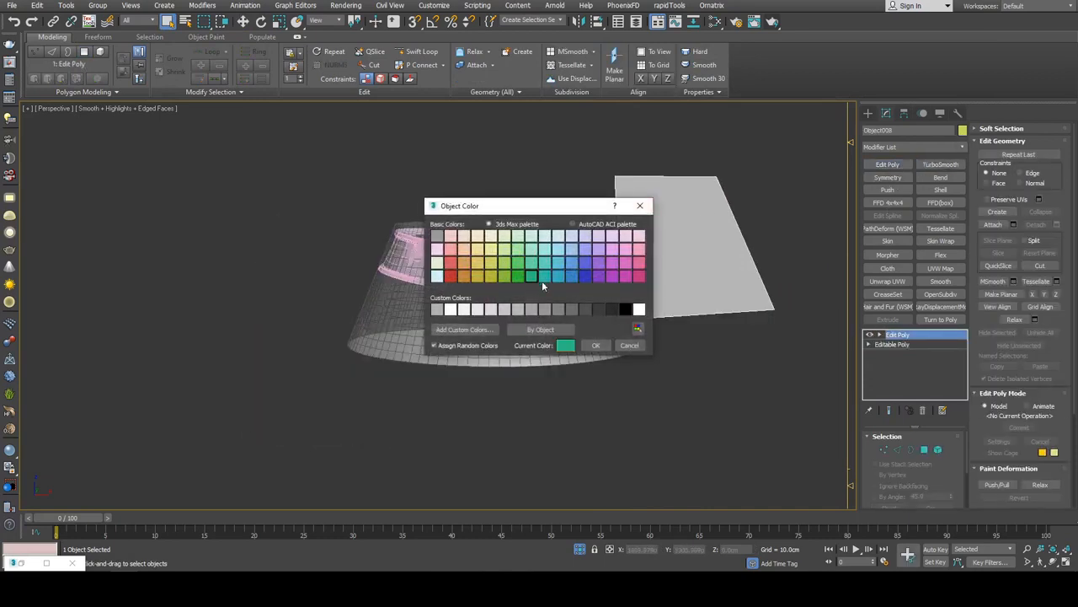
pyautogui.click(589, 347)
# - Delete all vertices of the cloned polygon and set the flared ring Box012 as the Freeform drawing surface
pyautogui.moveTo(642, 231); pyautogui.dragTo(586, 279, button='middle')
pyautogui.press('1')
pyautogui.moveTo(515, 182); pyautogui.dragTo(773, 409)
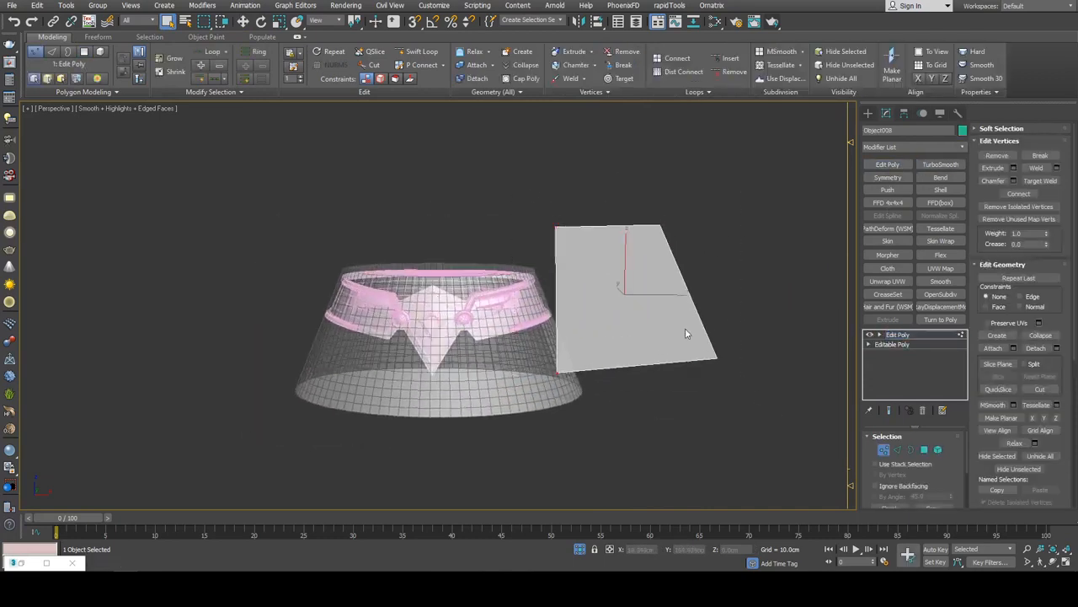
pyautogui.press('Delete')
pyautogui.click(98, 37)
pyautogui.moveTo(468, 262); pyautogui.dragTo(486, 250, button='middle')
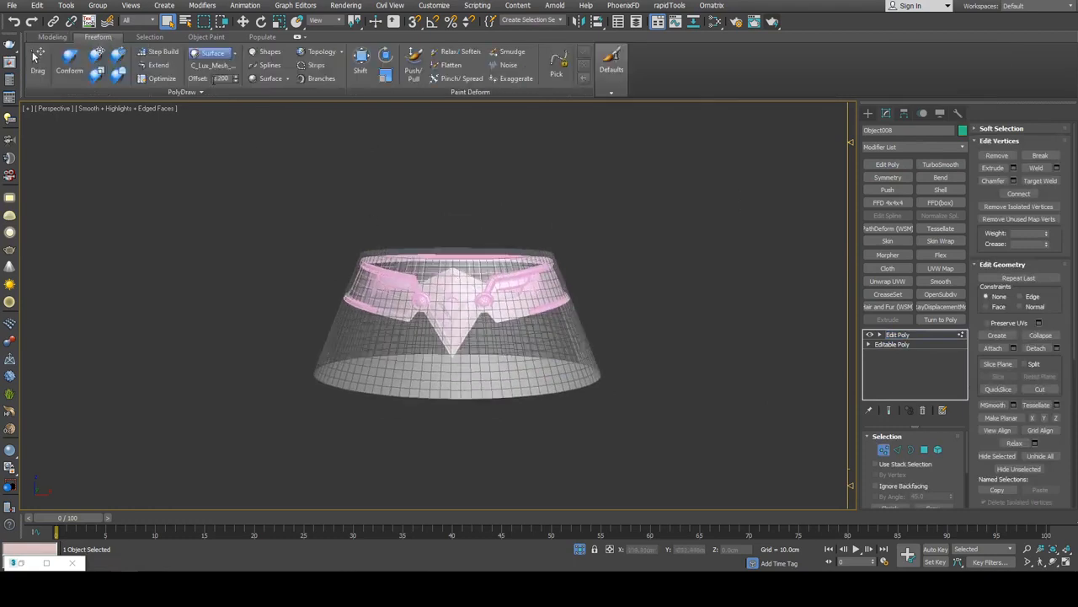
pyautogui.scroll(3, 516, 351)
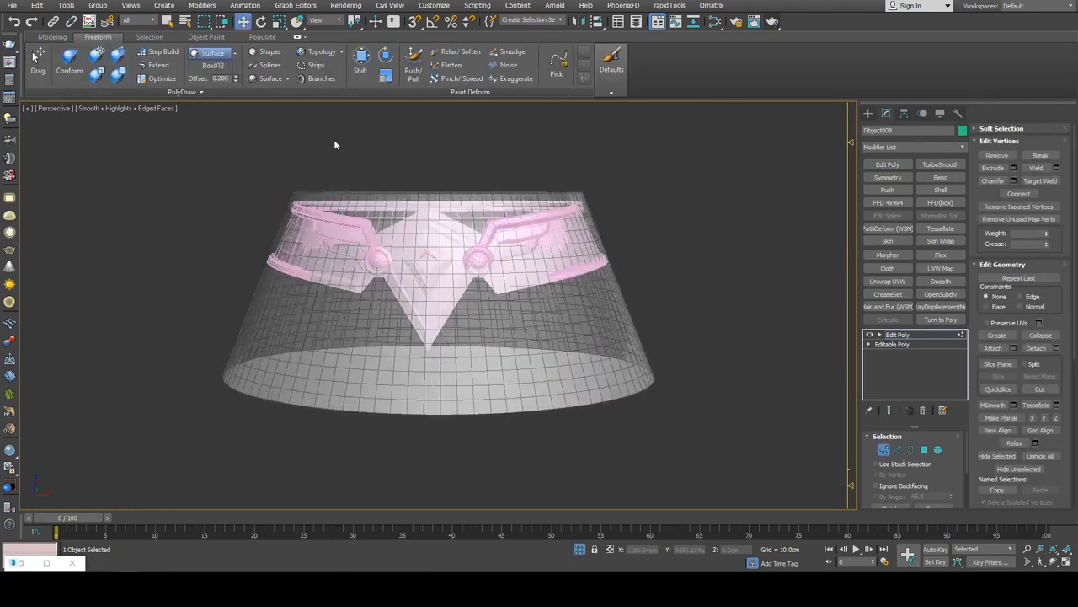
# - Place Step Build points on the ring surface around the front end of the collar's right wing panel
pyautogui.click(155, 56)
pyautogui.keyDown('alt'); pyautogui.moveTo(516, 218); pyautogui.dragTo(459, 217, button='middle'); pyautogui.keyUp('alt')
pyautogui.scroll(4, 571, 237)
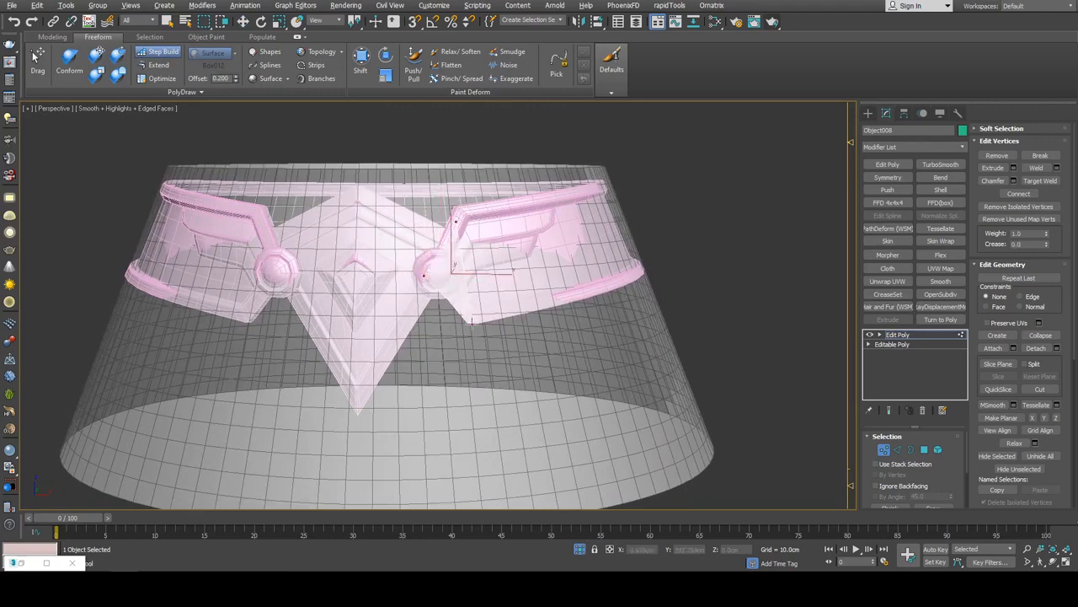
pyautogui.keyDown('alt'); pyautogui.moveTo(469, 311); pyautogui.dragTo(487, 293, button='middle'); pyautogui.keyUp('alt')
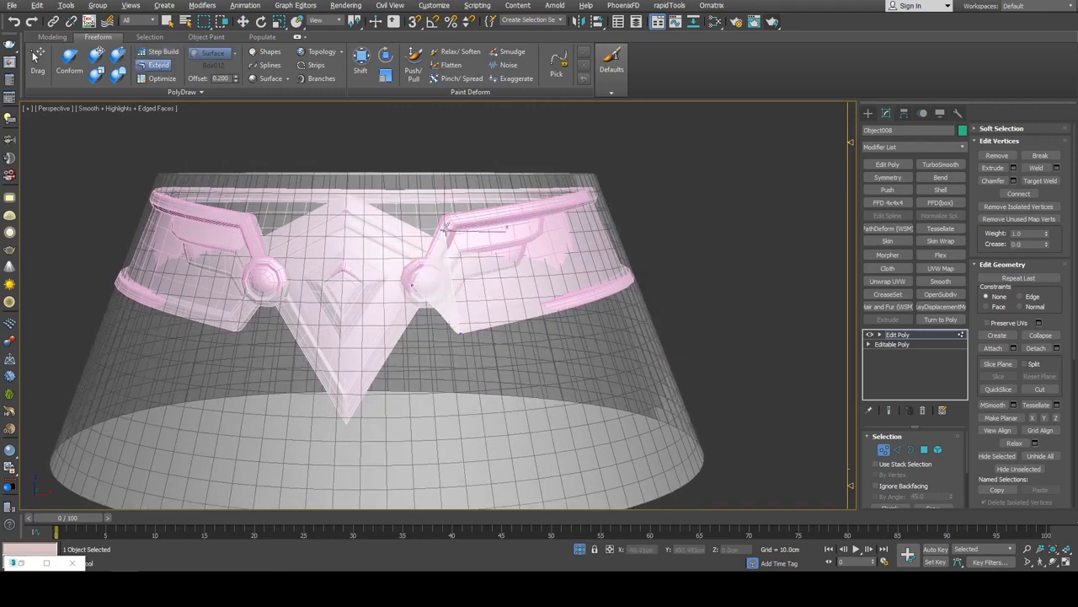
# - Build the first wing polygon and extend its edge into a strip of polygons along the collar's right side
pyautogui.keyDown('alt'); pyautogui.moveTo(460, 331); pyautogui.dragTo(439, 286, button='middle'); pyautogui.keyUp('alt')
pyautogui.keyDown('alt'); pyautogui.moveTo(521, 241); pyautogui.dragTo(400, 245, button='middle'); pyautogui.keyUp('alt')
pyautogui.keyDown('shift'); pyautogui.moveTo(399, 245); pyautogui.dragTo(517, 249); pyautogui.keyUp('shift')
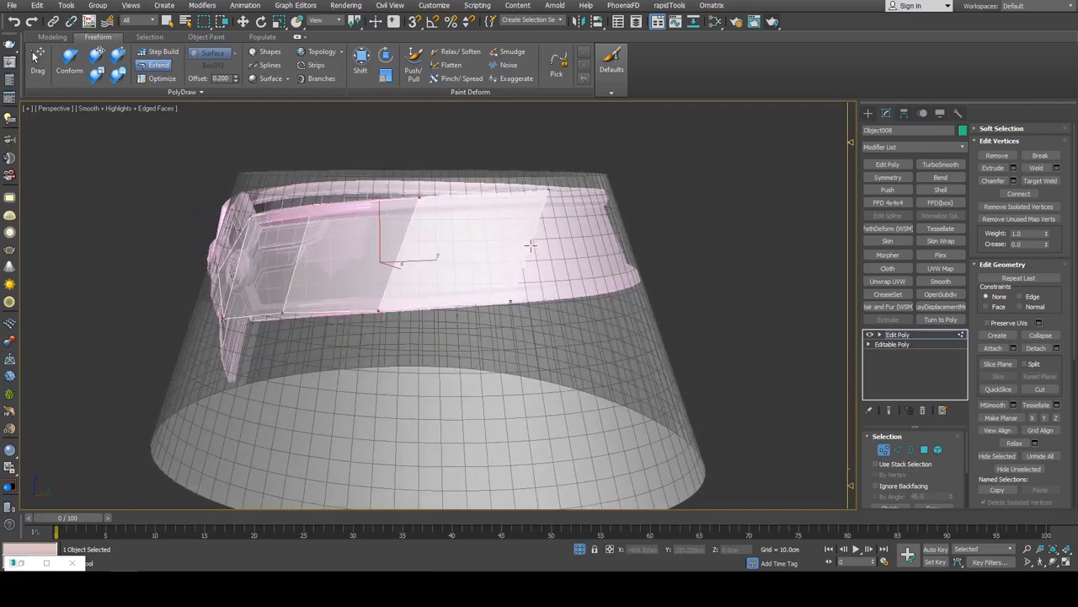
pyautogui.keyDown('alt'); pyautogui.moveTo(530, 245); pyautogui.dragTo(474, 226, button='middle'); pyautogui.keyUp('alt')
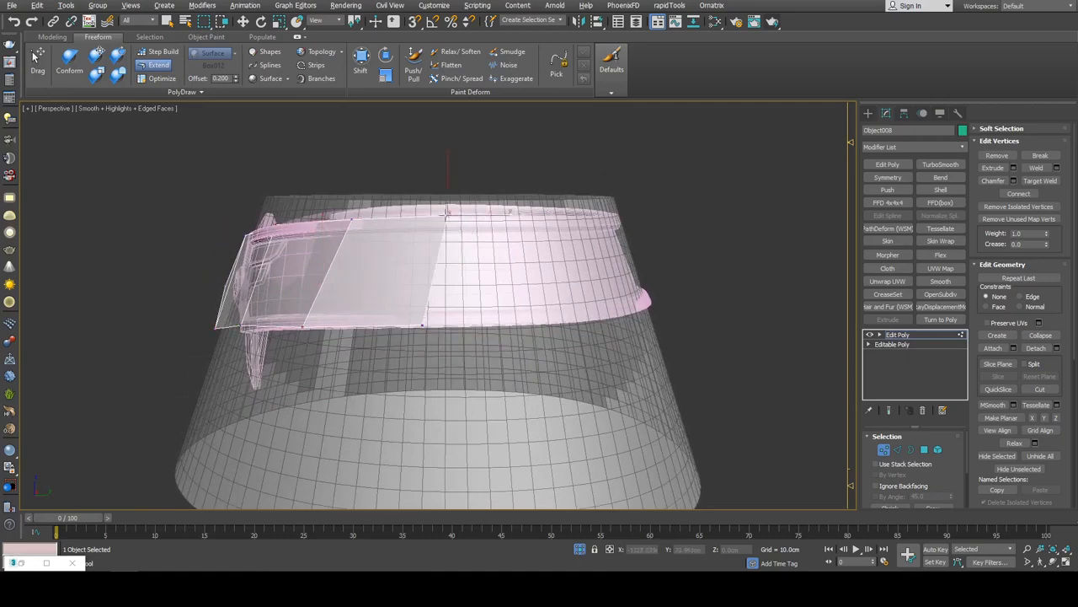
pyautogui.keyDown('alt'); pyautogui.moveTo(484, 213); pyautogui.dragTo(461, 225, button='middle'); pyautogui.keyUp('alt')
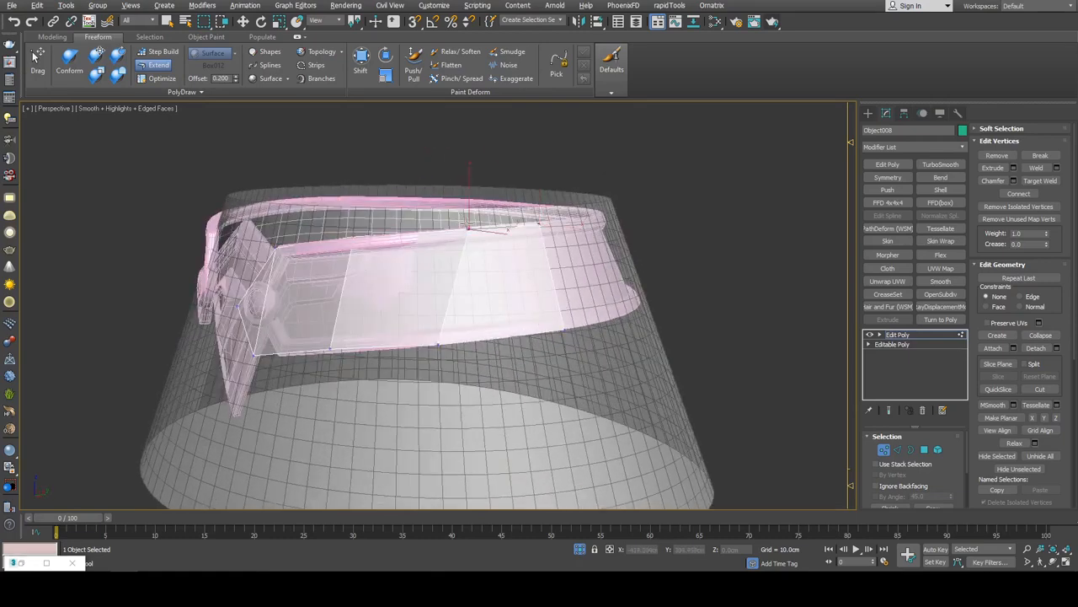
pyautogui.moveTo(468, 226); pyautogui.dragTo(430, 230)
pyautogui.keyDown('alt'); pyautogui.moveTo(431, 234); pyautogui.dragTo(393, 254, button='middle'); pyautogui.keyUp('alt')
pyautogui.keyDown('shift'); pyautogui.moveTo(367, 244); pyautogui.dragTo(486, 251); pyautogui.keyUp('shift')
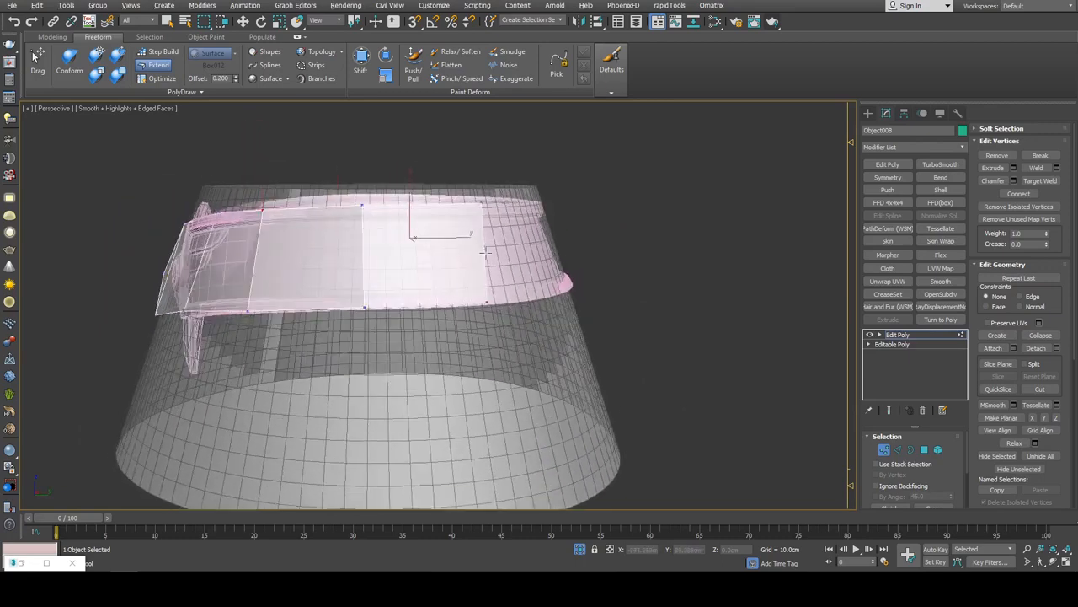
# - Continue extending the polygon strip around to the back of the collar and leave the Extend tool
pyautogui.moveTo(487, 252)
pyautogui.keyDown('alt'); pyautogui.mouseDown(button='middle')
pyautogui.moveTo(500, 262)
pyautogui.moveTo(473, 257)
pyautogui.mouseUp(button='middle'); pyautogui.keyUp('alt')
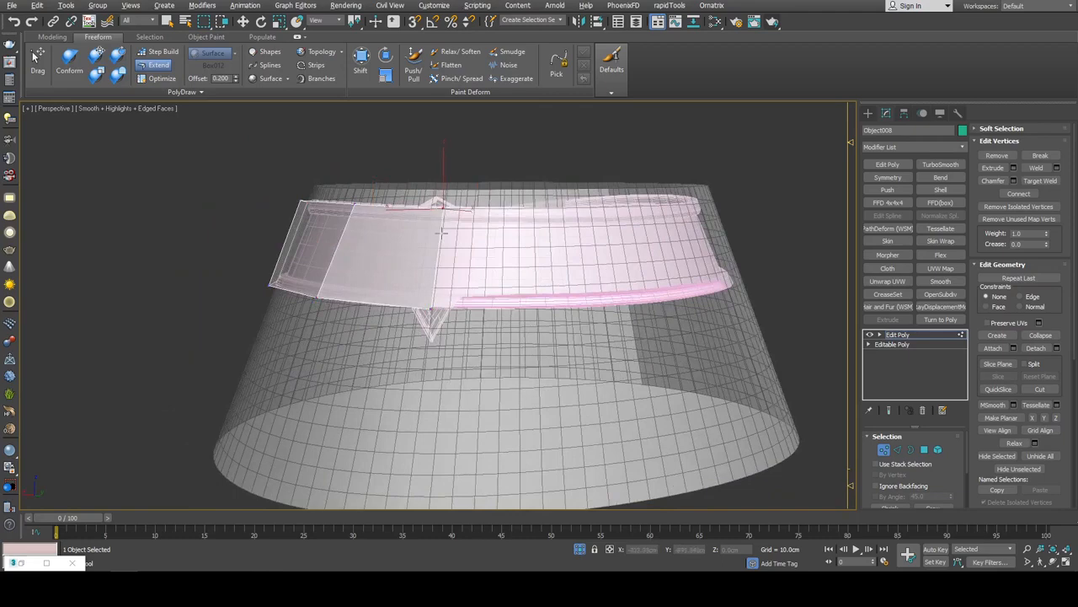
pyautogui.keyDown('shift'); pyautogui.moveTo(441, 233); pyautogui.dragTo(559, 253); pyautogui.keyUp('shift')
pyautogui.keyDown('alt'); pyautogui.moveTo(560, 252); pyautogui.dragTo(538, 253, button='middle'); pyautogui.keyUp('alt')
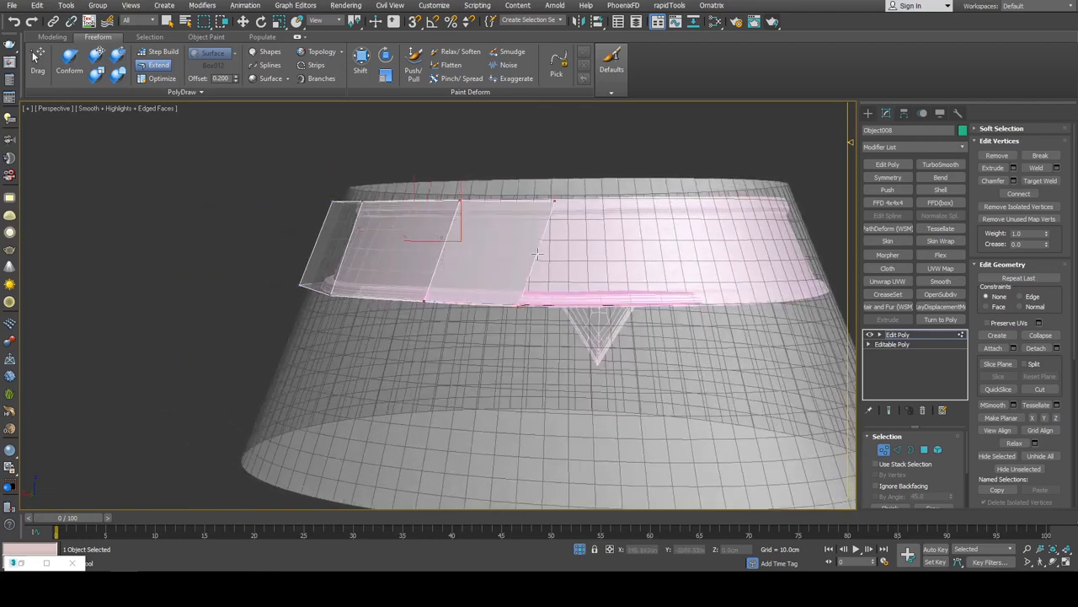
pyautogui.moveTo(538, 252); pyautogui.dragTo(570, 241)
pyautogui.keyDown('ctrl'); pyautogui.keyDown('alt'); pyautogui.keyDown('shift'); pyautogui.moveTo(570, 200); pyautogui.dragTo(633, 253); pyautogui.keyUp('shift'); pyautogui.keyUp('alt'); pyautogui.keyUp('ctrl')
pyautogui.press('w')
pyautogui.keyDown('alt'); pyautogui.moveTo(654, 248); pyautogui.dragTo(727, 248, button='middle'); pyautogui.keyUp('alt')
pyautogui.scroll(-4, 646, 231)
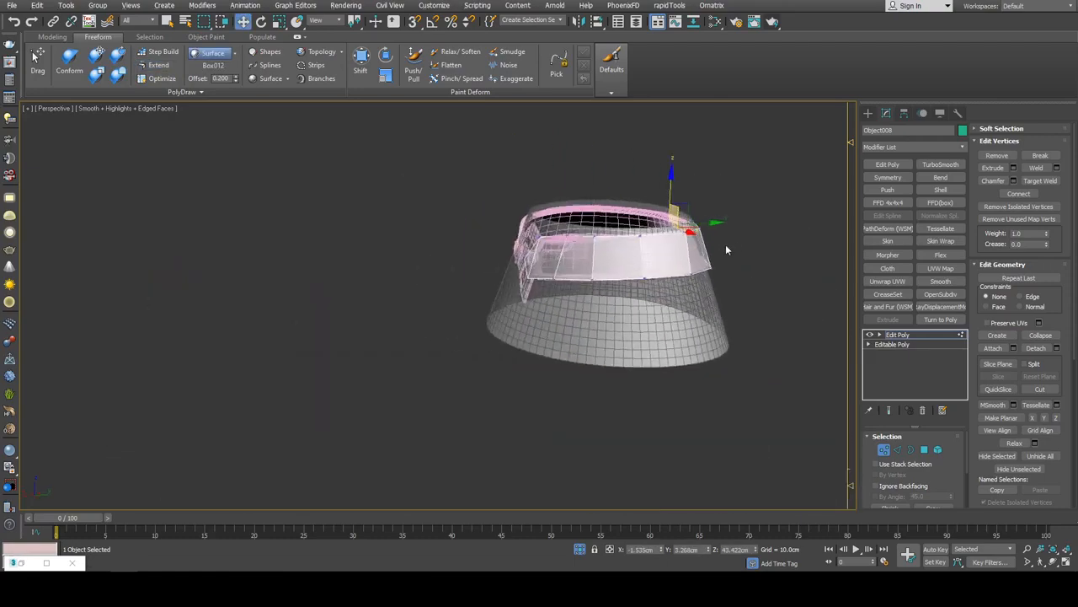
# - Mirror the polygon strip to the other side of the collar with a Symmetry modifier
pyautogui.press('1')
pyautogui.press('q')
pyautogui.scroll(5, 699, 292)
pyautogui.keyDown('alt'); pyautogui.moveTo(698, 291); pyautogui.dragTo(708, 253, button='middle'); pyautogui.keyUp('alt')
pyautogui.click(897, 182)
pyautogui.moveTo(684, 320); pyautogui.dragTo(716, 198, button='middle')
# - Set the flared ring's TurboSmooth iterations to 2 and turn off its see-through display
pyautogui.click(644, 312)
pyautogui.keyDown('alt'); pyautogui.moveTo(661, 253); pyautogui.dragTo(687, 308, button='middle'); pyautogui.keyUp('alt')
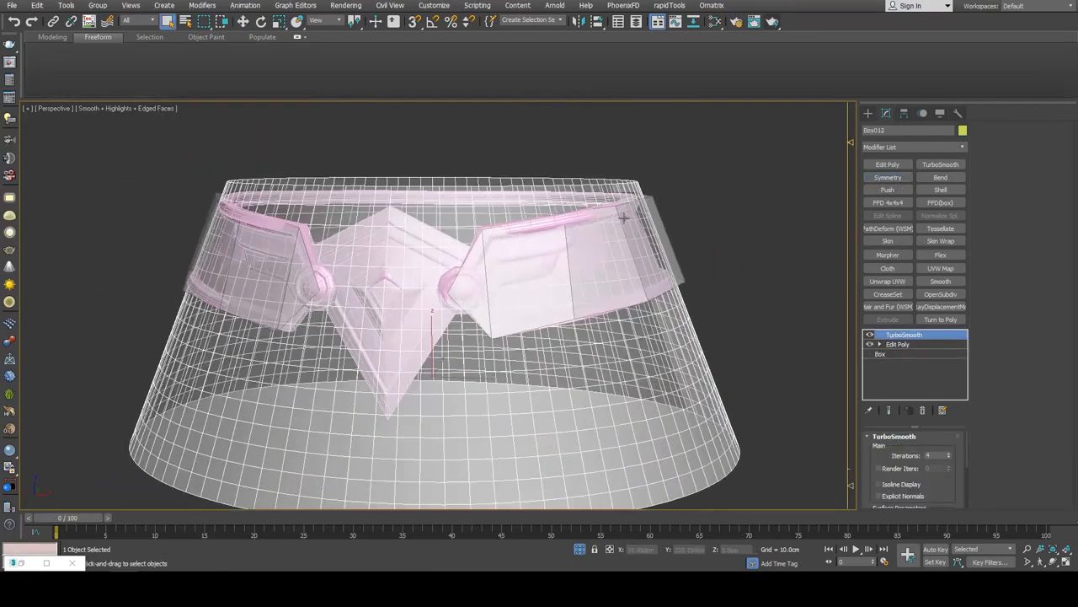
pyautogui.keyDown('alt'); pyautogui.moveTo(624, 217); pyautogui.dragTo(639, 250, button='middle'); pyautogui.keyUp('alt')
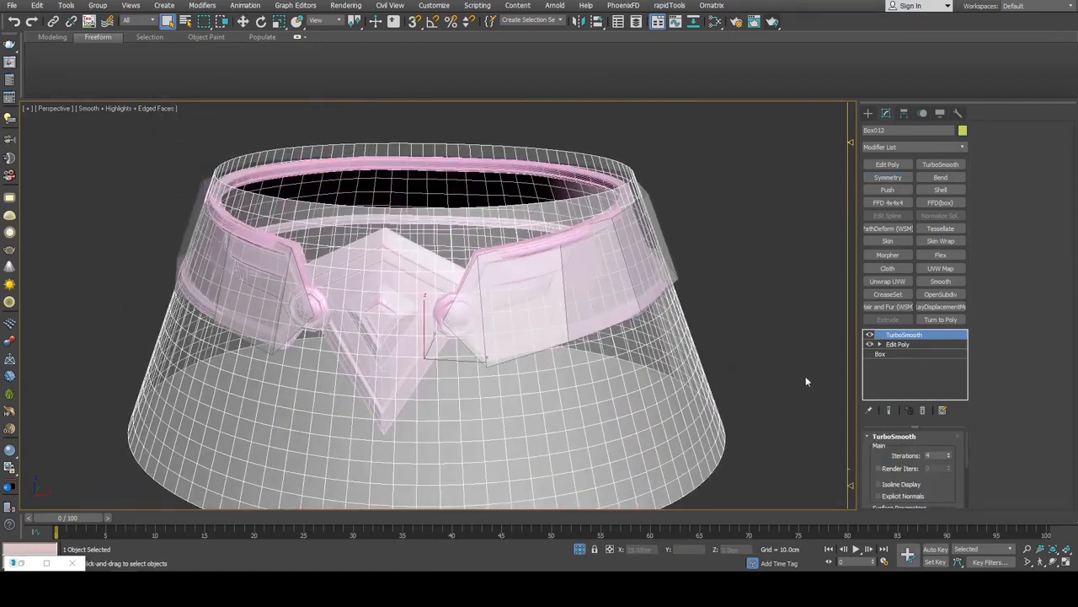
pyautogui.click(948, 458)
pyautogui.click(948, 458)
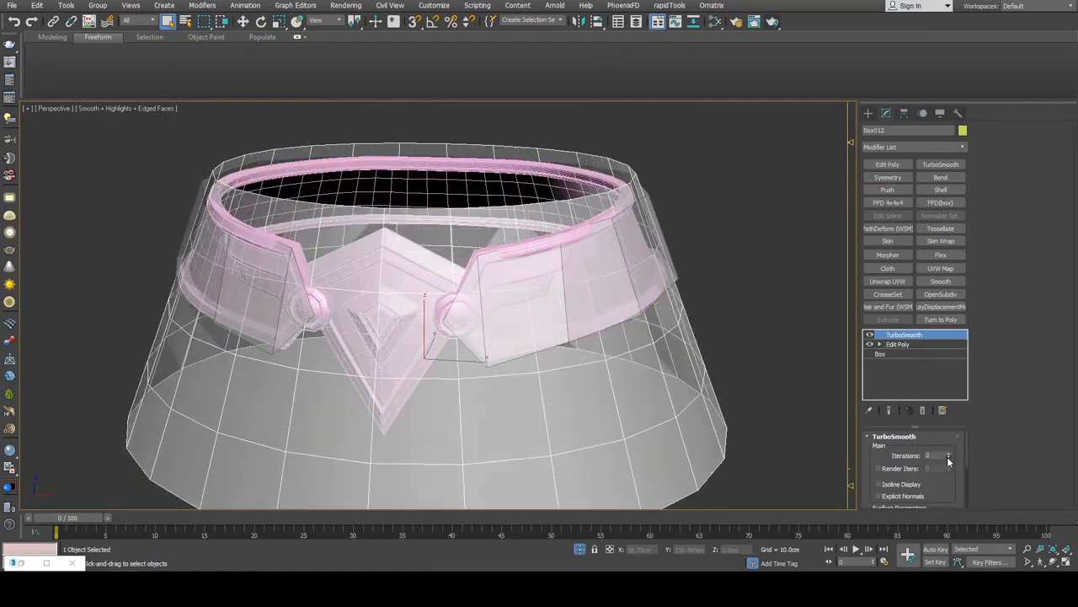
pyautogui.hotkey('alt', 'x')
pyautogui.scroll(-3, 712, 349)
pyautogui.moveTo(734, 379); pyautogui.dragTo(691, 358, button='middle')
# - Add an Edit Poly modifier to the isolated ring and detach a copy of its two upper polygon rows as a new object
pyautogui.hotkey('alt', 'q')
pyautogui.hotkey('alt', 'q')
pyautogui.scroll(3, 700, 369)
pyautogui.scroll(-3, 691, 358)
pyautogui.scroll(3, 735, 366)
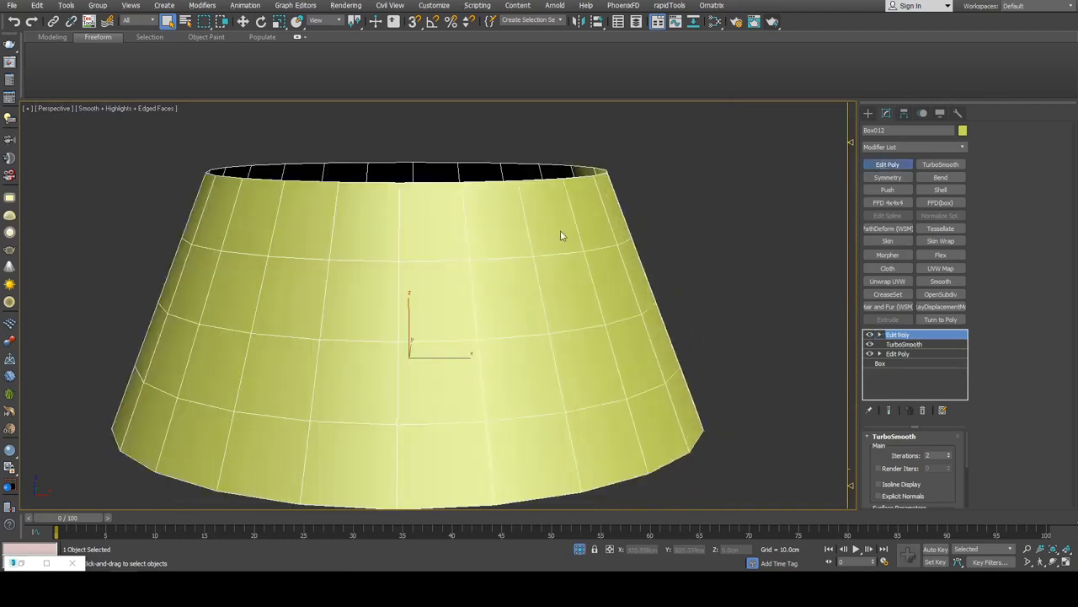
pyautogui.scroll(-3, 540, 235)
pyautogui.press('4')
pyautogui.keyDown('alt'); pyautogui.moveTo(418, 222); pyautogui.dragTo(403, 203, button='middle'); pyautogui.keyUp('alt')
pyautogui.moveTo(253, 165); pyautogui.dragTo(645, 243)
pyautogui.moveTo(665, 246); pyautogui.dragTo(670, 253, button='middle')
pyautogui.hotkey('alt', 'd')
pyautogui.click(575, 288)
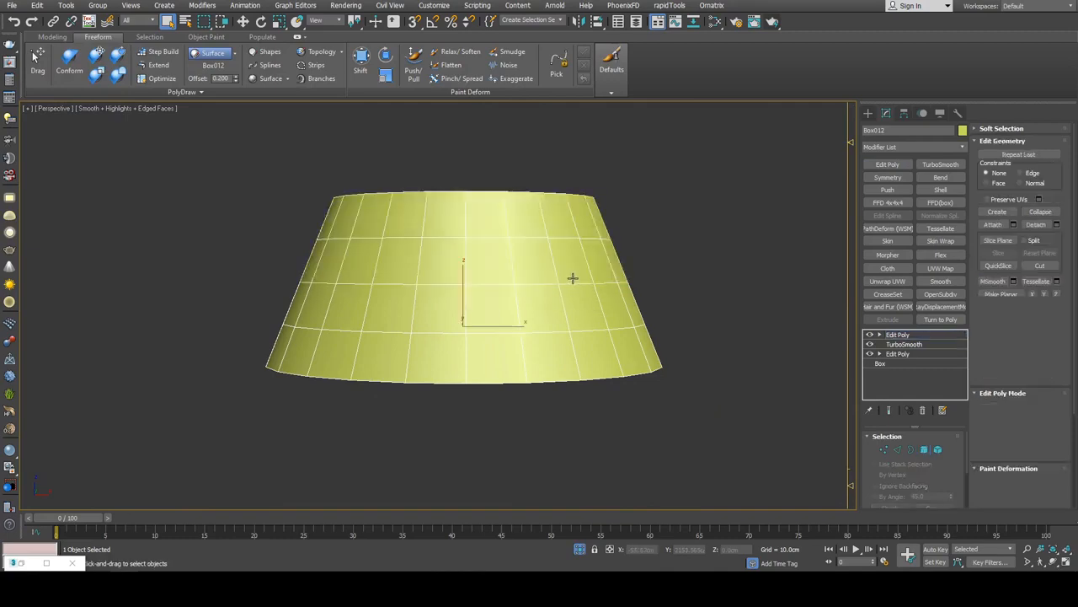
# - Isolate the detached two-row band and change its object color to blue
pyautogui.click(556, 258)
pyautogui.hotkey('alt', 'q')
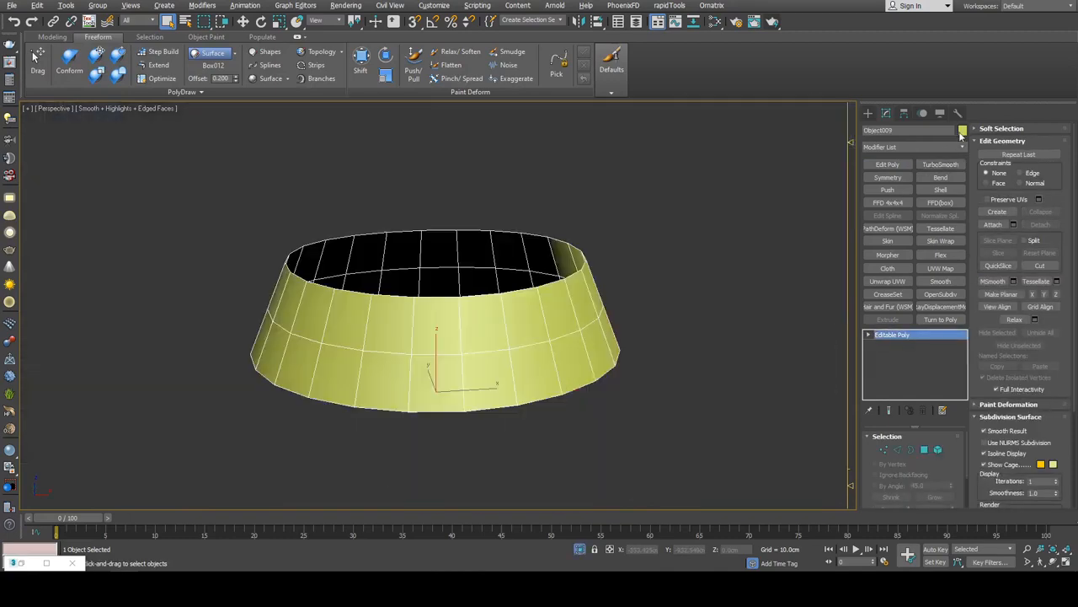
pyautogui.click(962, 130)
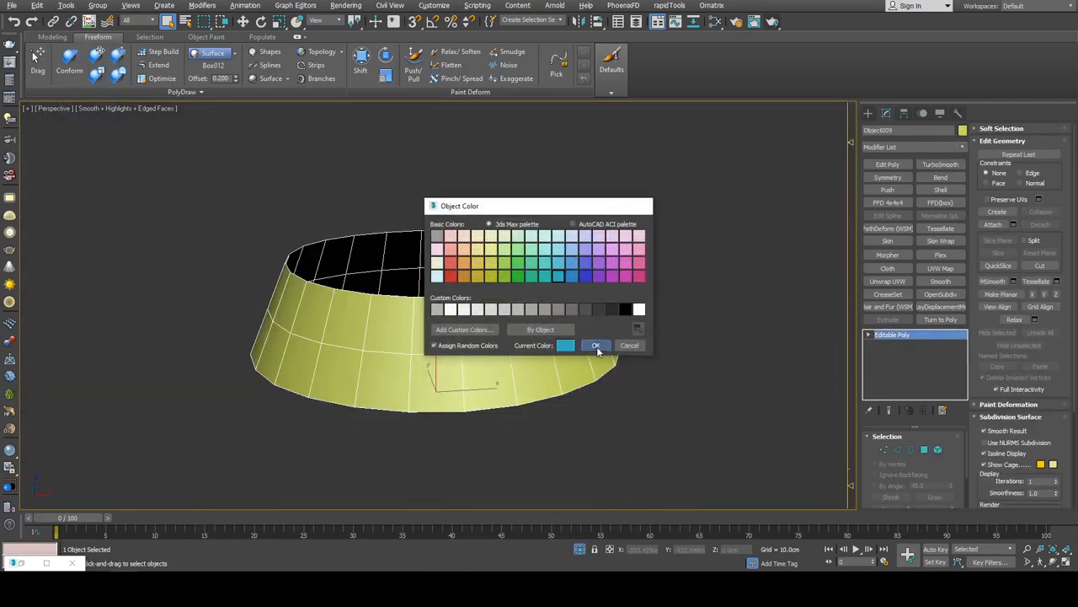
pyautogui.click(597, 347)
# - Exit isolation and move the blue band sideways, clear of the yellow ring
pyautogui.hotkey('alt', 'q')
pyautogui.scroll(-5, 599, 330)
pyautogui.keyDown('alt'); pyautogui.moveTo(573, 318); pyautogui.dragTo(596, 317, button='middle'); pyautogui.keyUp('alt')
pyautogui.press('w')
pyautogui.moveTo(590, 319); pyautogui.dragTo(439, 321)
# - Isolate the blue band together with the winged collar, leaving only the band selected
pyautogui.scroll(5, 539, 323)
pyautogui.keyDown('ctrl'); pyautogui.click(698, 246); pyautogui.keyUp('ctrl')
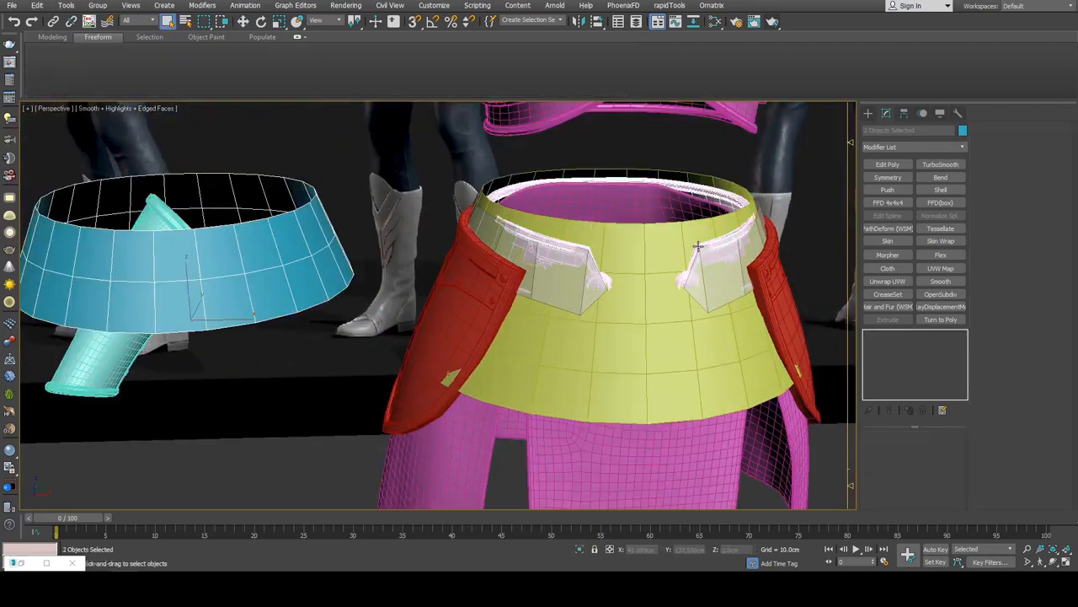
pyautogui.hotkey('alt', 'q')
pyautogui.scroll(4, 632, 269)
pyautogui.click(471, 374)
pyautogui.moveTo(470, 367); pyautogui.dragTo(708, 361, button='middle')
pyautogui.click(332, 313)
pyautogui.moveTo(512, 276); pyautogui.dragTo(532, 273, button='middle')
pyautogui.scroll(-3, 540, 271)
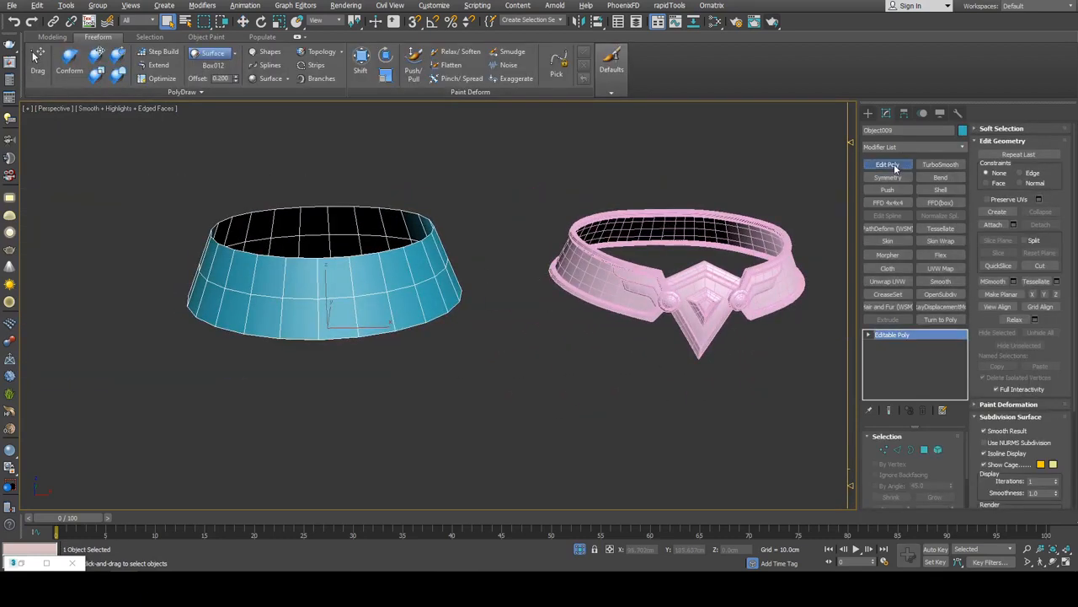
# - Add an Edit Poly modifier to the blue band and delete its front-center vertices to open a gap
pyautogui.press('1')
pyautogui.keyDown('alt'); pyautogui.moveTo(371, 278); pyautogui.dragTo(341, 298, button='middle'); pyautogui.keyUp('alt')
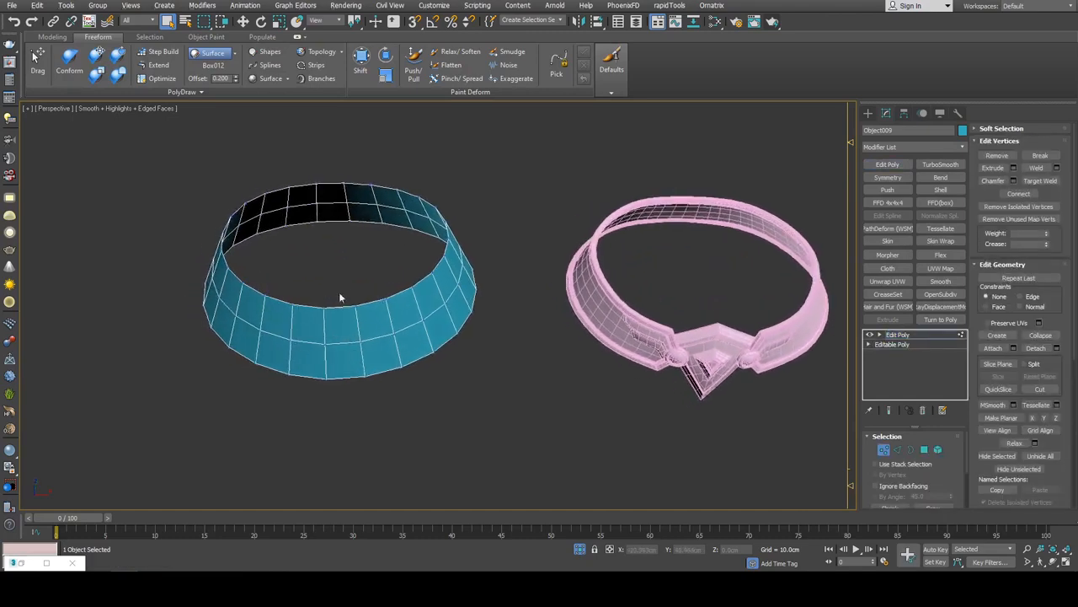
pyautogui.moveTo(345, 403); pyautogui.dragTo(345, 402)
pyautogui.press('Delete')
# - Cut diagonal edges across the two polygons at the band's right front end, meeting at the middle end vertex
pyautogui.keyDown('alt'); pyautogui.moveTo(361, 373); pyautogui.dragTo(368, 328, button='middle'); pyautogui.keyUp('alt')
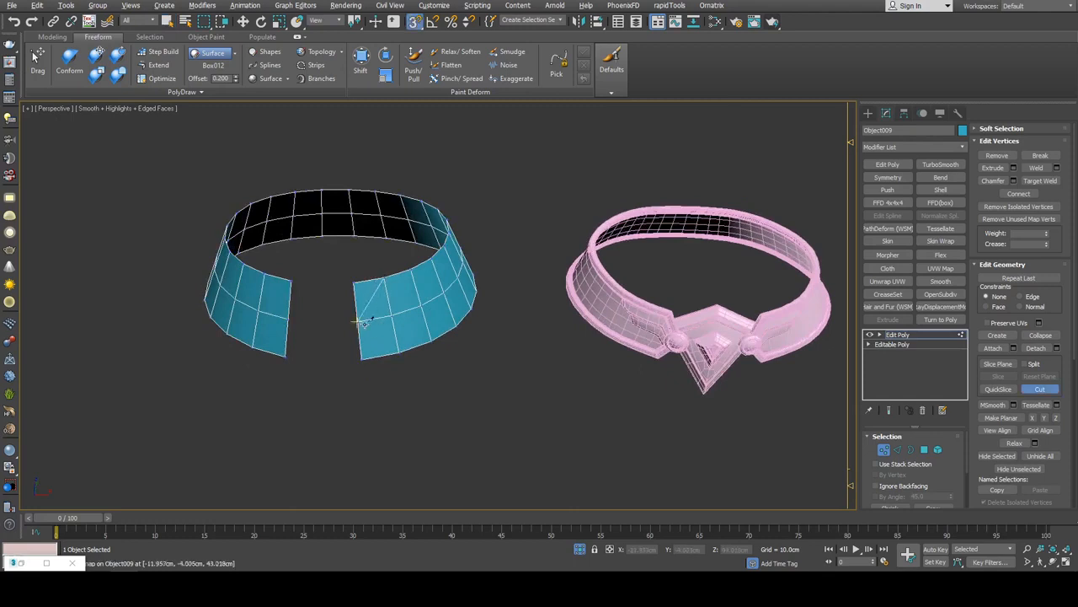
pyautogui.rightClick(411, 314)
pyautogui.scroll(5, 412, 313)
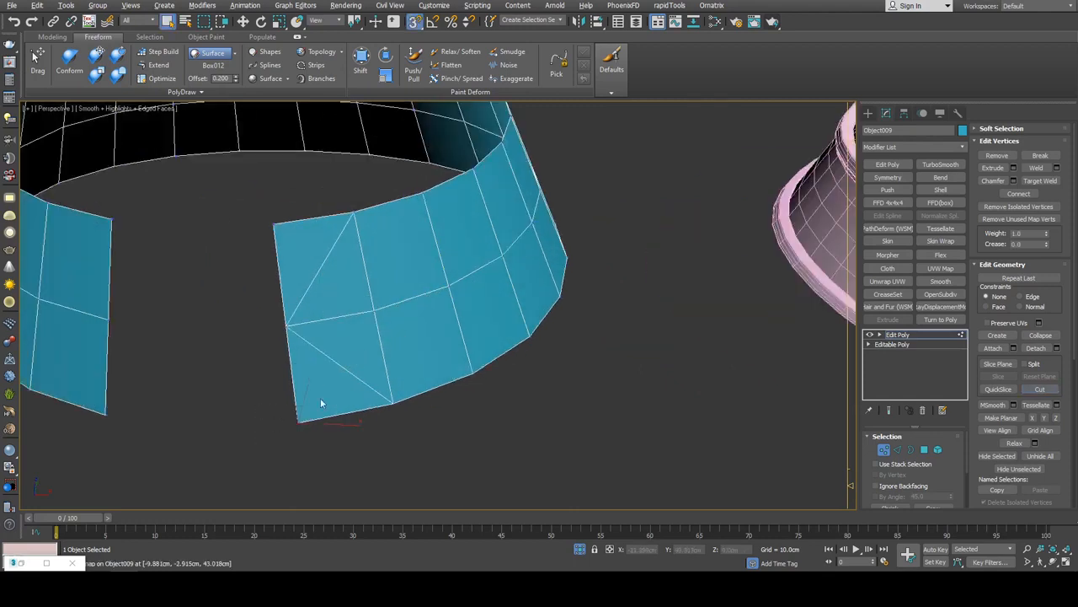
# - With the Edge constraint, slide the right front end's upper and lower corner vertices back to form a point and adjust the neighbouring vertices
pyautogui.scroll(-5, 351, 269)
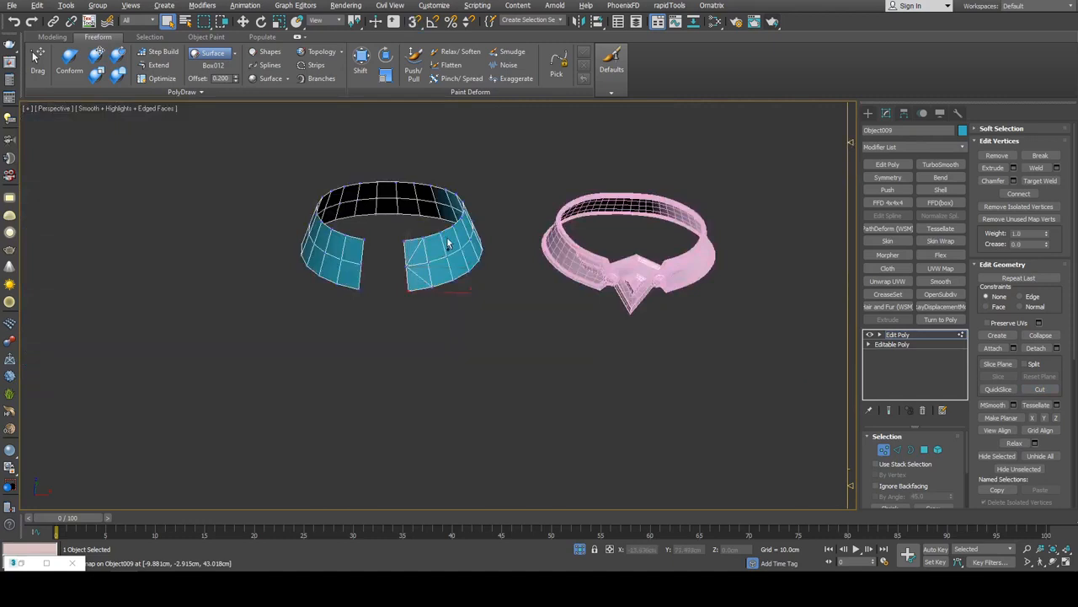
pyautogui.scroll(4, 437, 232)
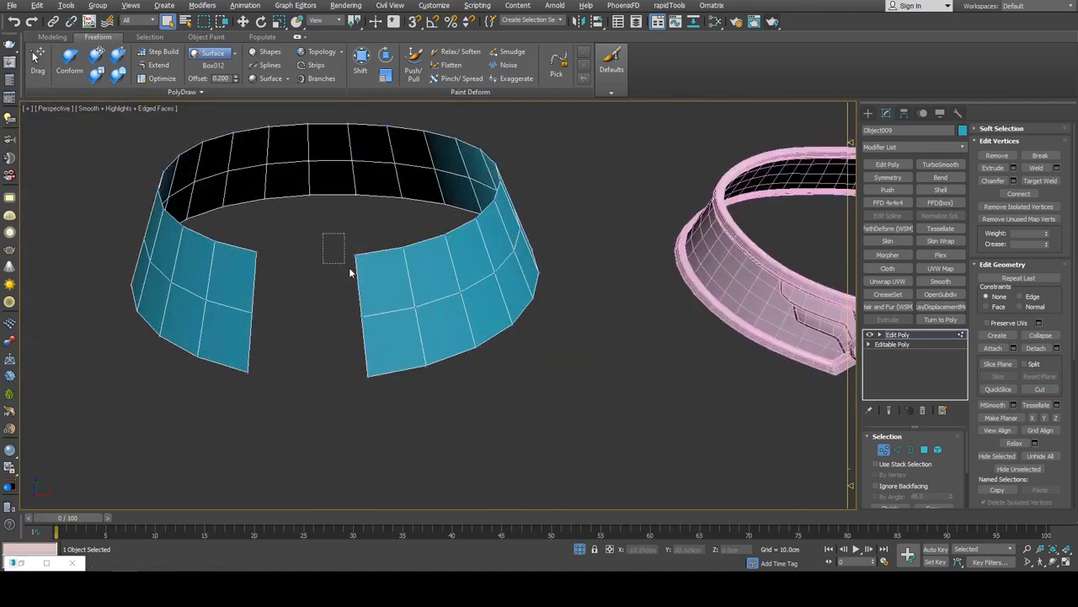
pyautogui.moveTo(373, 393); pyautogui.dragTo(376, 389)
pyautogui.press('w')
pyautogui.click(1020, 297)
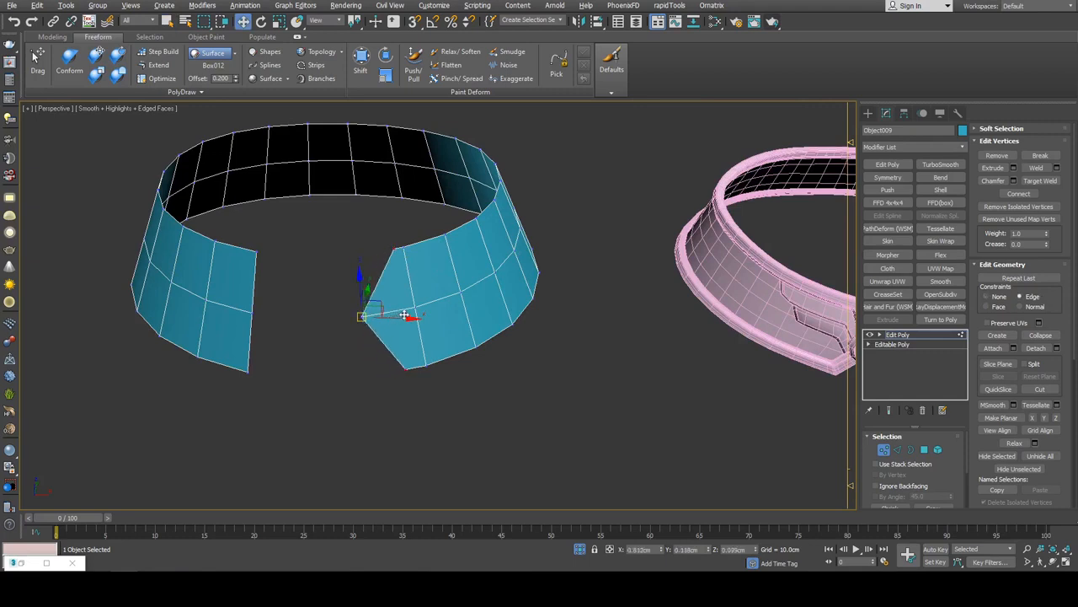
pyautogui.moveTo(425, 285)
pyautogui.mouseDown(button='middle')
pyautogui.moveTo(427, 304)
pyautogui.moveTo(417, 291)
pyautogui.mouseUp(button='middle')
pyautogui.click(404, 267)
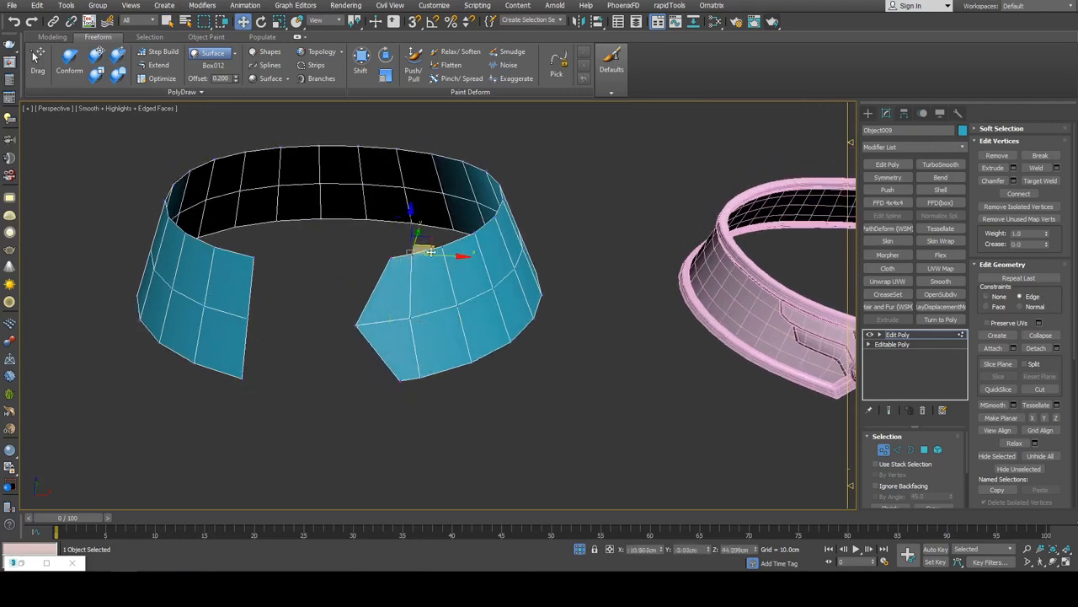
pyautogui.click(587, 350)
pyautogui.moveTo(588, 349)
pyautogui.keyDown('alt'); pyautogui.mouseDown(button='middle')
pyautogui.moveTo(585, 324)
pyautogui.moveTo(568, 349)
pyautogui.mouseUp(button='middle'); pyautogui.keyUp('alt')
pyautogui.press('1')
pyautogui.press('q')
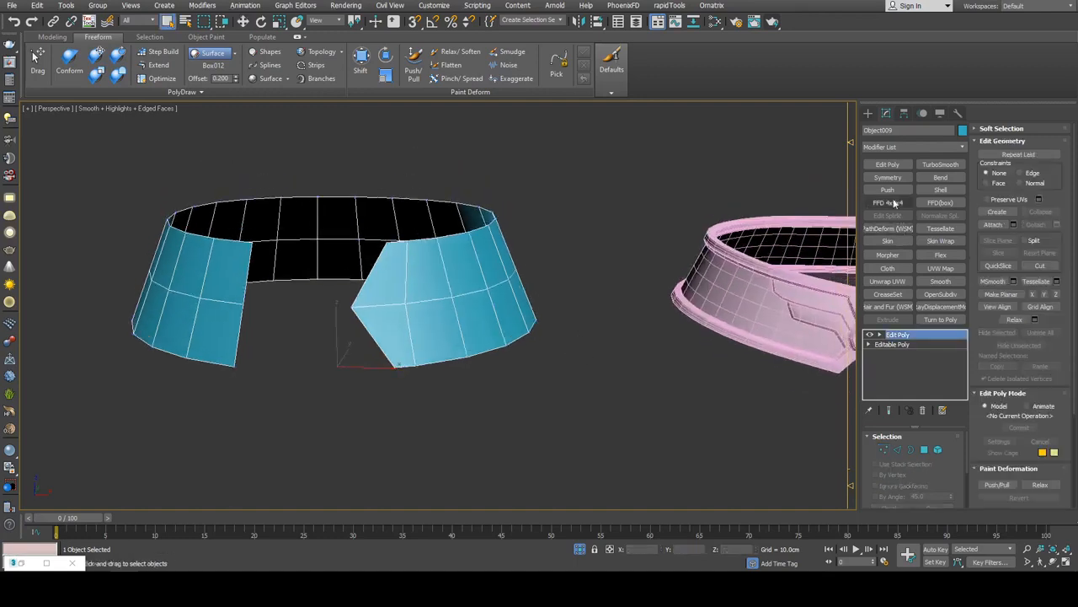
# - Add a Symmetry modifier to mirror the pointed end across the X axis onto the band's other front end
pyautogui.click(891, 179)
pyautogui.scroll(-3, 552, 246)
pyautogui.moveTo(552, 246); pyautogui.dragTo(411, 242, button='middle')
pyautogui.scroll(3, 697, 276)
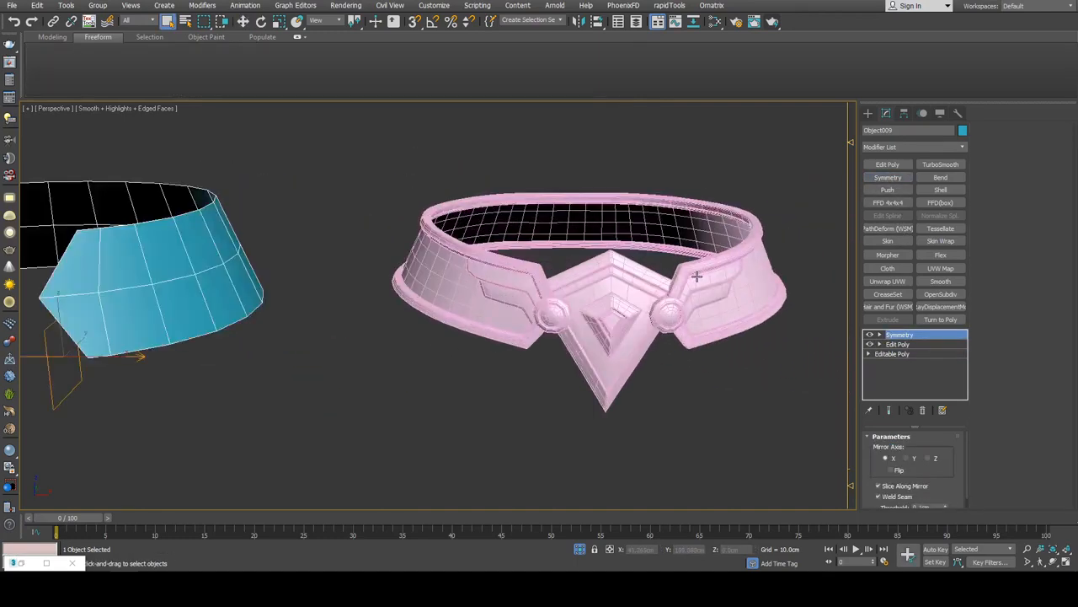
# - Add an Edit Poly modifier to the winged collar and move its border trim element sideways off the band
pyautogui.scroll(2, 697, 276)
pyautogui.click(696, 277)
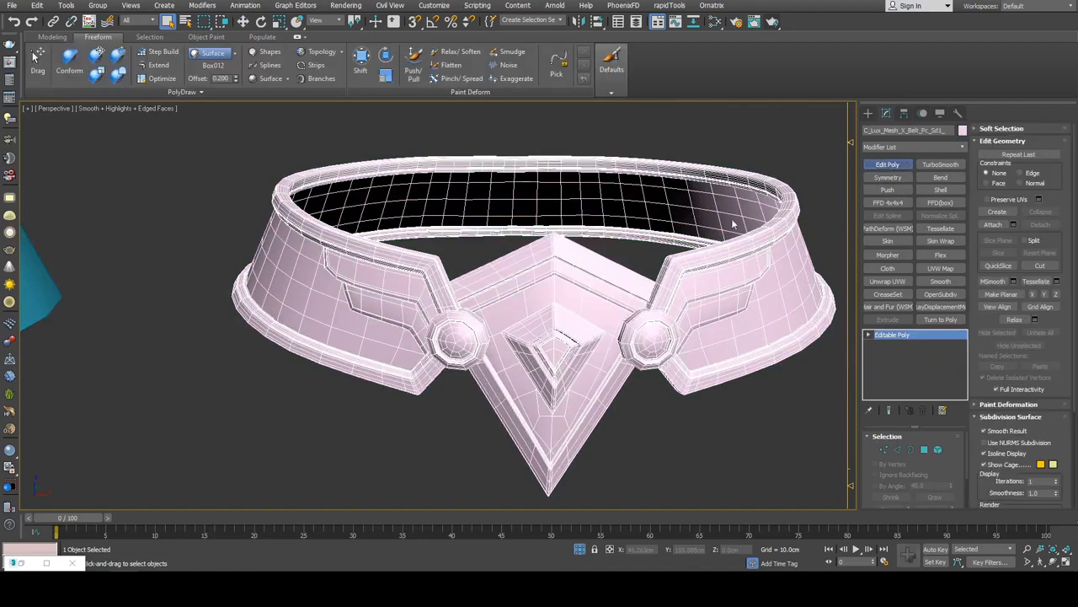
pyautogui.scroll(-3, 606, 299)
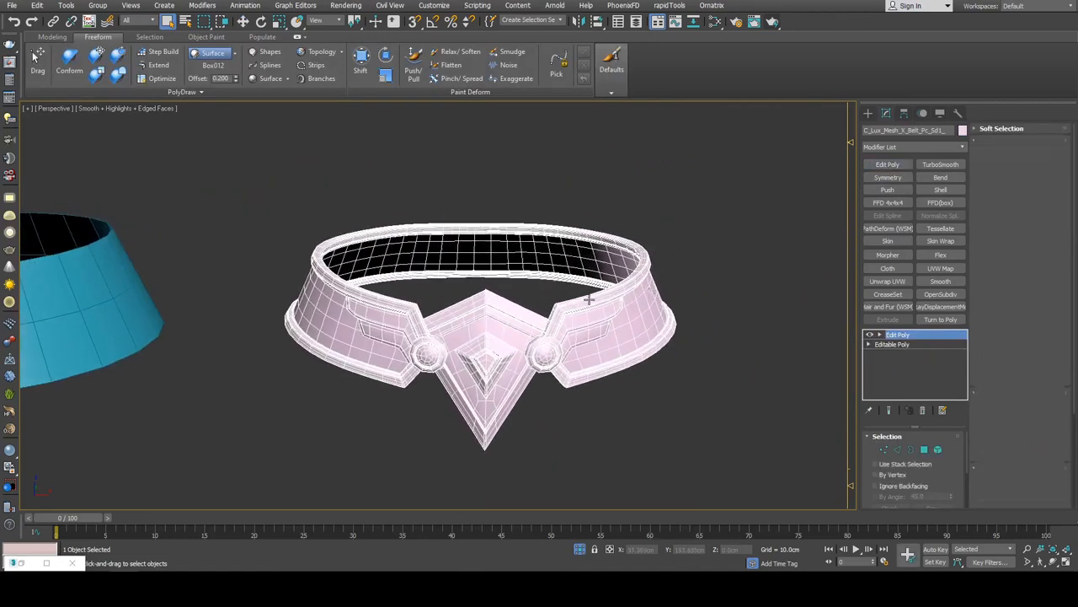
pyautogui.press('5')
pyautogui.click(589, 299)
pyautogui.press('w')
pyautogui.moveTo(524, 300); pyautogui.dragTo(371, 289, button='middle')
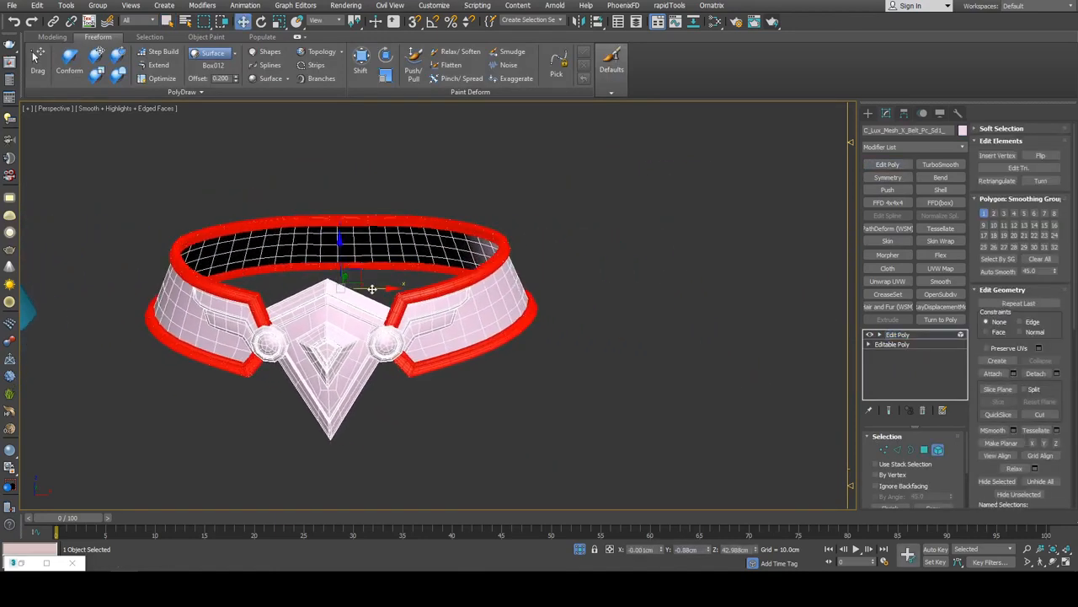
pyautogui.moveTo(372, 288); pyautogui.dragTo(666, 277)
# - Move the collar's right wing panels and the right round stud's rim sideways, away from their original places
pyautogui.click(420, 312)
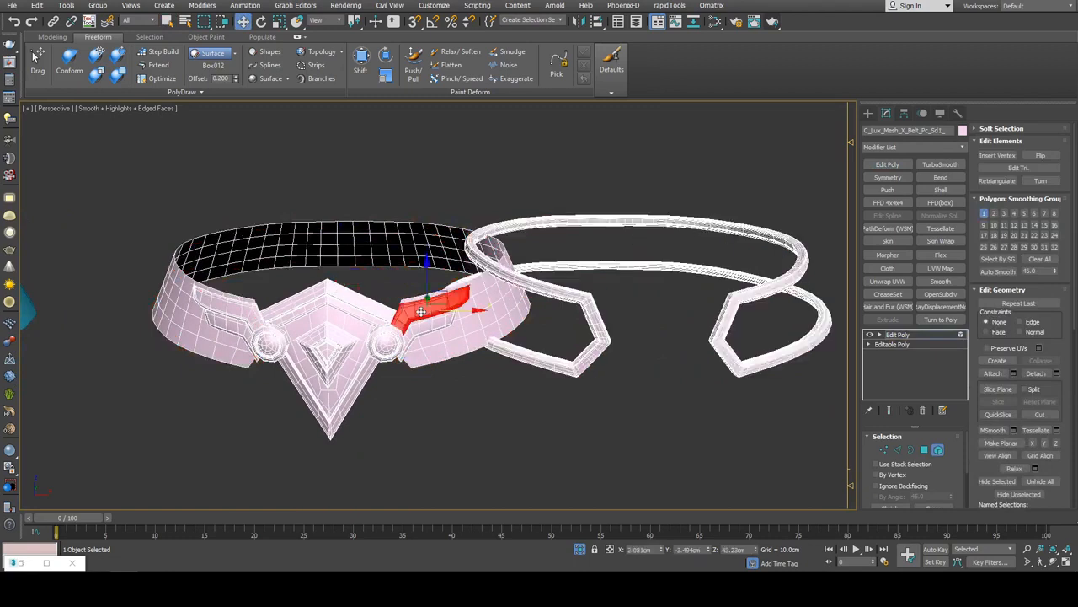
pyautogui.moveTo(550, 305); pyautogui.dragTo(462, 335)
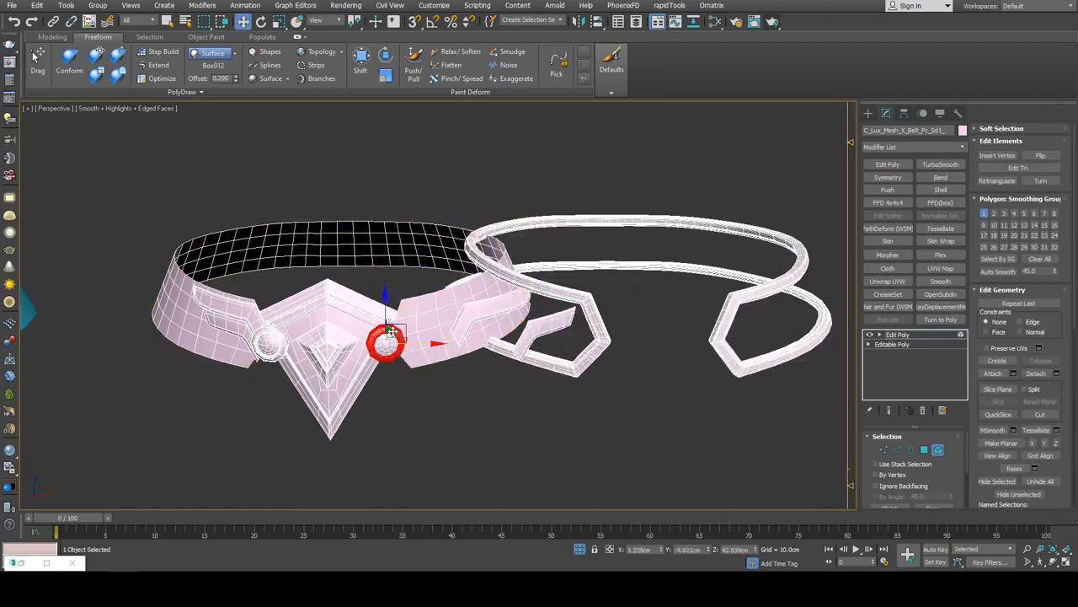
pyautogui.press('z')
pyautogui.scroll(-3, 478, 341)
pyautogui.moveTo(495, 328); pyautogui.dragTo(622, 317)
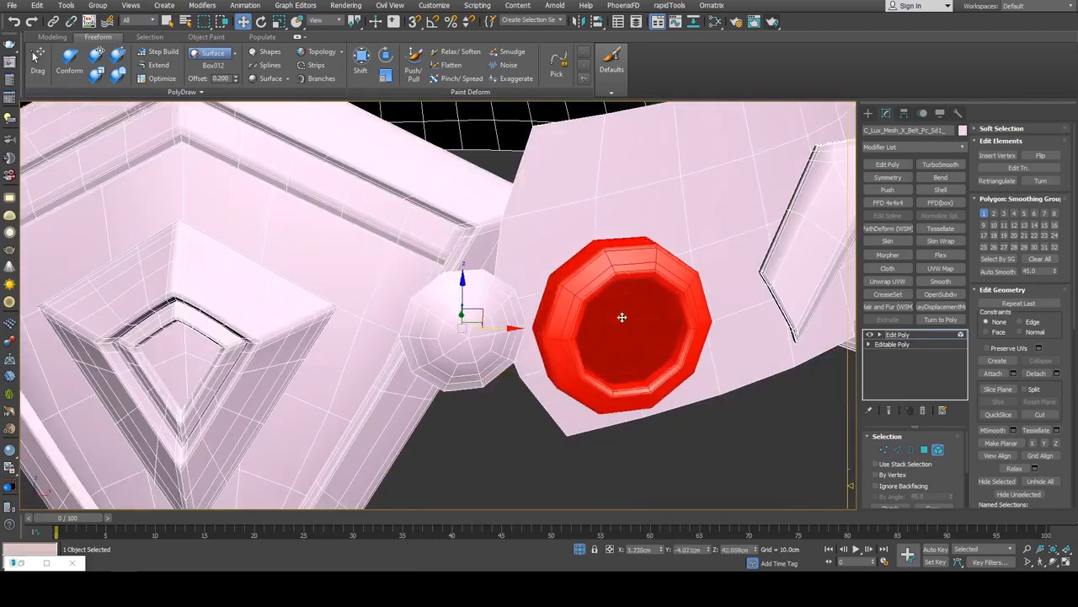
# - Examine the central emblem up close and move its outer frame element diagonally aside
pyautogui.moveTo(622, 317); pyautogui.dragTo(790, 287, button='middle')
pyautogui.keyDown('alt'); pyautogui.moveTo(404, 295); pyautogui.dragTo(489, 291, button='middle'); pyautogui.keyUp('alt')
pyautogui.scroll(2, 488, 292)
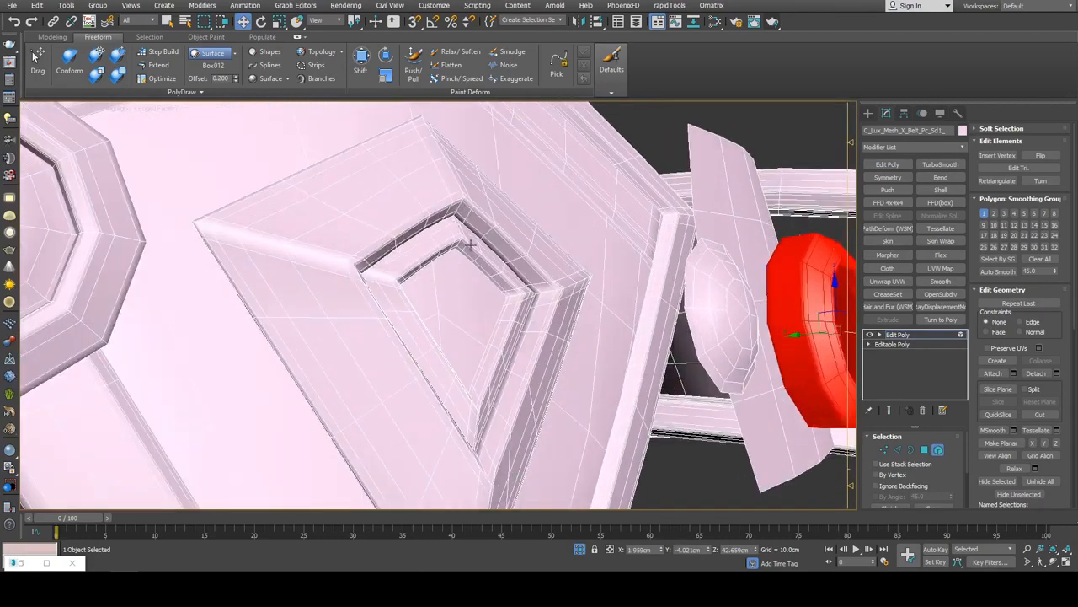
pyautogui.keyDown('alt'); pyautogui.moveTo(474, 248); pyautogui.dragTo(426, 262, button='middle'); pyautogui.keyUp('alt')
pyautogui.scroll(-6, 428, 263)
pyautogui.click(505, 217)
pyautogui.keyDown('alt'); pyautogui.moveTo(505, 214); pyautogui.dragTo(464, 271, button='middle'); pyautogui.keyUp('alt')
pyautogui.keyDown('alt'); pyautogui.moveTo(428, 241); pyautogui.dragTo(426, 223, button='middle'); pyautogui.keyUp('alt')
pyautogui.moveTo(435, 263); pyautogui.dragTo(349, 329)
# - Move the emblem's large base plate down and select the chevron strip above it
pyautogui.moveTo(469, 220); pyautogui.dragTo(530, 174, button='middle')
pyautogui.click(530, 174)
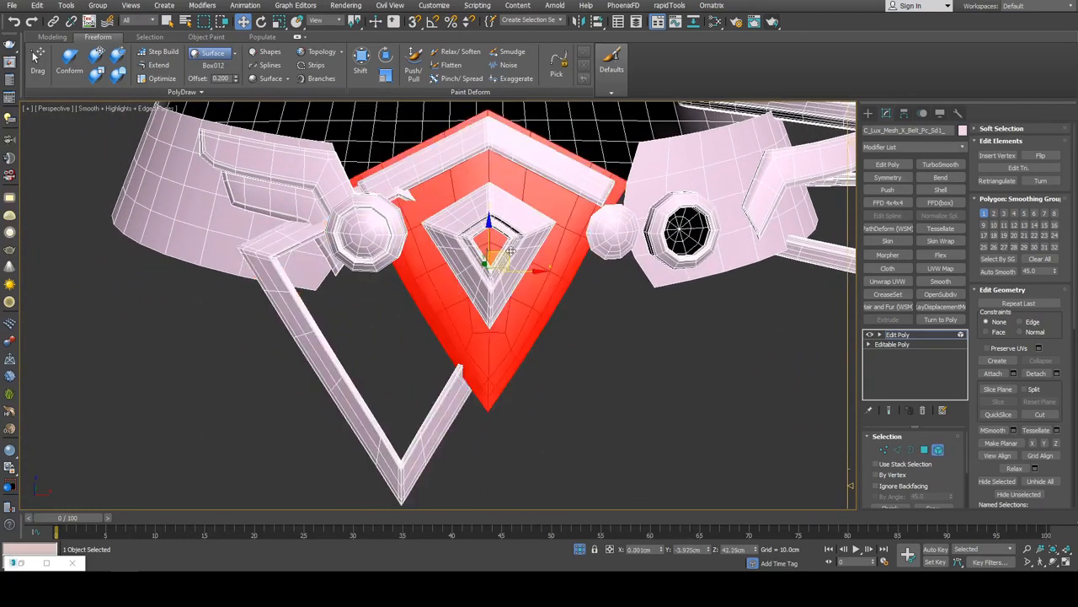
pyautogui.moveTo(510, 251); pyautogui.dragTo(560, 370)
pyautogui.click(561, 169)
pyautogui.moveTo(575, 185); pyautogui.dragTo(566, 208, button='middle')
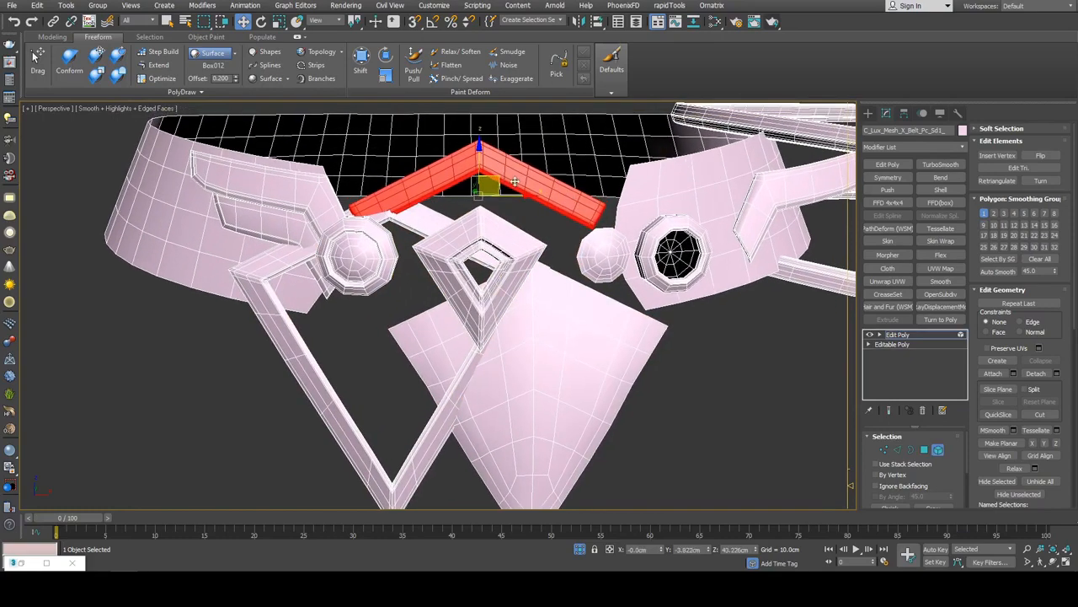
# - Undo the moves of the emblem's frame and base plate
pyautogui.hotkey('ctrl', 'z')
pyautogui.hotkey('ctrl', 'z')
pyautogui.hotkey('ctrl', 'z')
pyautogui.hotkey('ctrl', 'z')
pyautogui.hotkey('ctrl', 'z')
pyautogui.hotkey('ctrl', 'z')
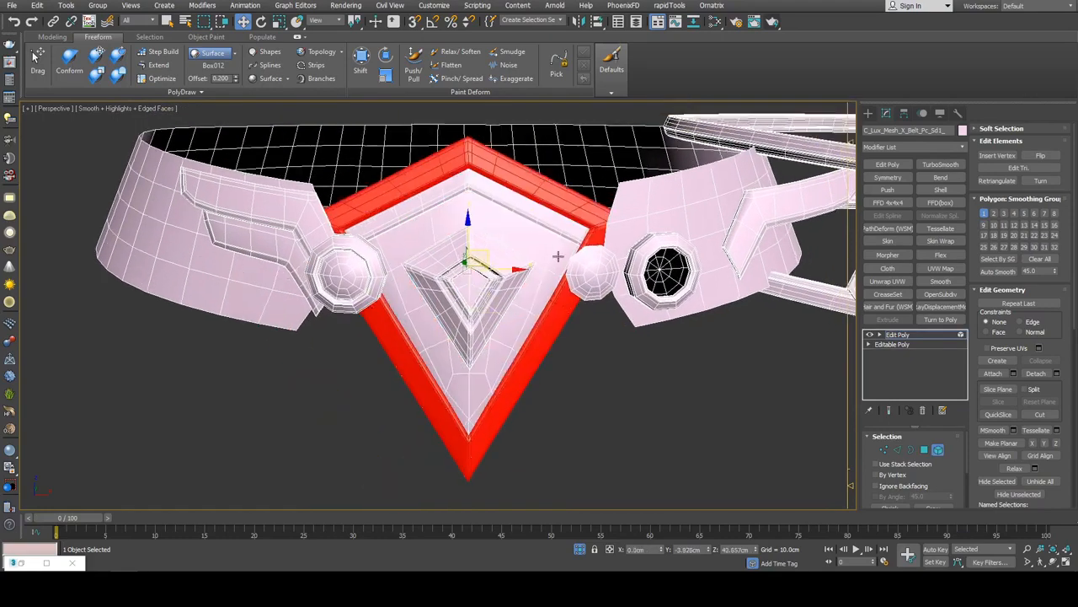
# - Examine how the emblem, studs and wing panels of the collar are built, from several angles and distances
pyautogui.keyDown('alt'); pyautogui.moveTo(558, 255); pyautogui.dragTo(540, 221, button='middle'); pyautogui.keyUp('alt')
pyautogui.keyDown('alt'); pyautogui.moveTo(429, 159); pyautogui.dragTo(447, 212, button='middle'); pyautogui.keyUp('alt')
pyautogui.scroll(-5, 388, 213)
pyautogui.scroll(4, 530, 296)
pyautogui.scroll(-5, 531, 305)
pyautogui.scroll(-2, 543, 305)
pyautogui.scroll(-5, 472, 278)
pyautogui.scroll(6, 421, 240)
pyautogui.scroll(6, 413, 196)
# - Leave element editing and add a TurboSmooth modifier with 2 iterations to the winged collar, with edged faces hidden
pyautogui.press('5')
pyautogui.press('q')
pyautogui.moveTo(601, 292)
pyautogui.keyDown('alt'); pyautogui.mouseDown(button='middle')
pyautogui.moveTo(615, 282)
pyautogui.moveTo(576, 316)
pyautogui.moveTo(596, 293)
pyautogui.mouseUp(button='middle'); pyautogui.keyUp('alt')
pyautogui.scroll(-5, 615, 282)
pyautogui.scroll(3, 578, 227)
pyautogui.keyDown('alt'); pyautogui.moveTo(544, 254); pyautogui.dragTo(602, 221, button='middle'); pyautogui.keyUp('alt')
pyautogui.scroll(3, 602, 221)
pyautogui.click(941, 165)
pyautogui.press('F4')
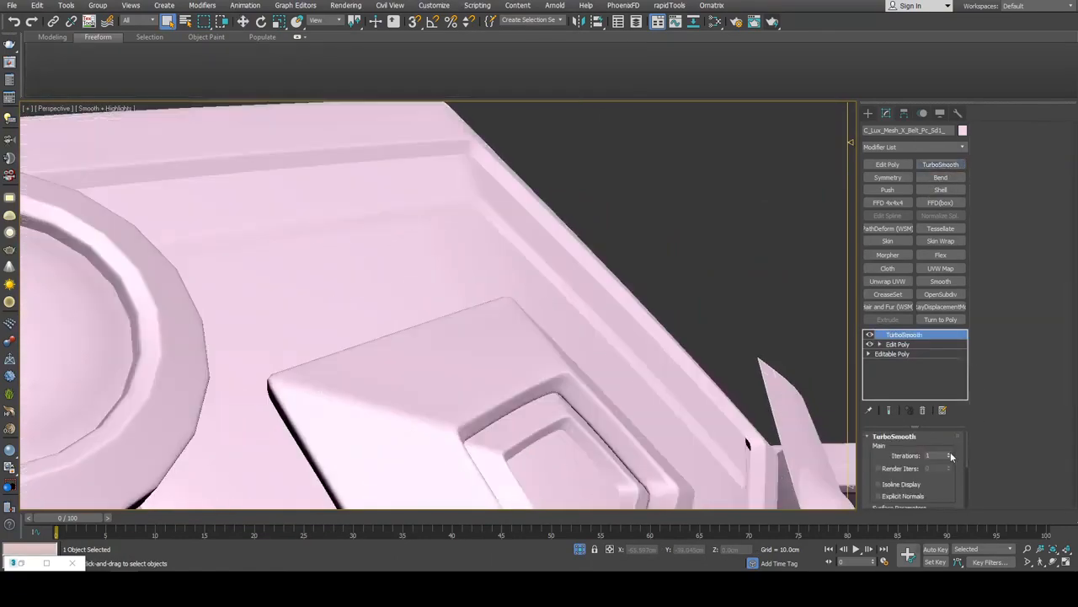
# - Inspect the smoothed emblem's corners and grooves up close, comparing the shading with and without edged faces
pyautogui.scroll(2, 493, 202)
pyautogui.keyDown('alt'); pyautogui.moveTo(599, 345); pyautogui.dragTo(442, 209, button='middle'); pyautogui.keyUp('alt')
pyautogui.press('F4')
pyautogui.scroll(3, 494, 211)
pyautogui.keyDown('alt'); pyautogui.moveTo(476, 254); pyautogui.dragTo(604, 287, button='middle'); pyautogui.keyUp('alt')
pyautogui.press('F4')
pyautogui.scroll(-4, 567, 265)
pyautogui.scroll(-3, 530, 308)
pyautogui.press('F4')
pyautogui.keyDown('alt'); pyautogui.moveTo(477, 229); pyautogui.dragTo(375, 329, button='middle'); pyautogui.keyUp('alt')
pyautogui.scroll(4, 531, 265)
pyautogui.press('F4')
pyautogui.press('F4')
pyautogui.scroll(4, 484, 265)
pyautogui.scroll(-4, 471, 282)
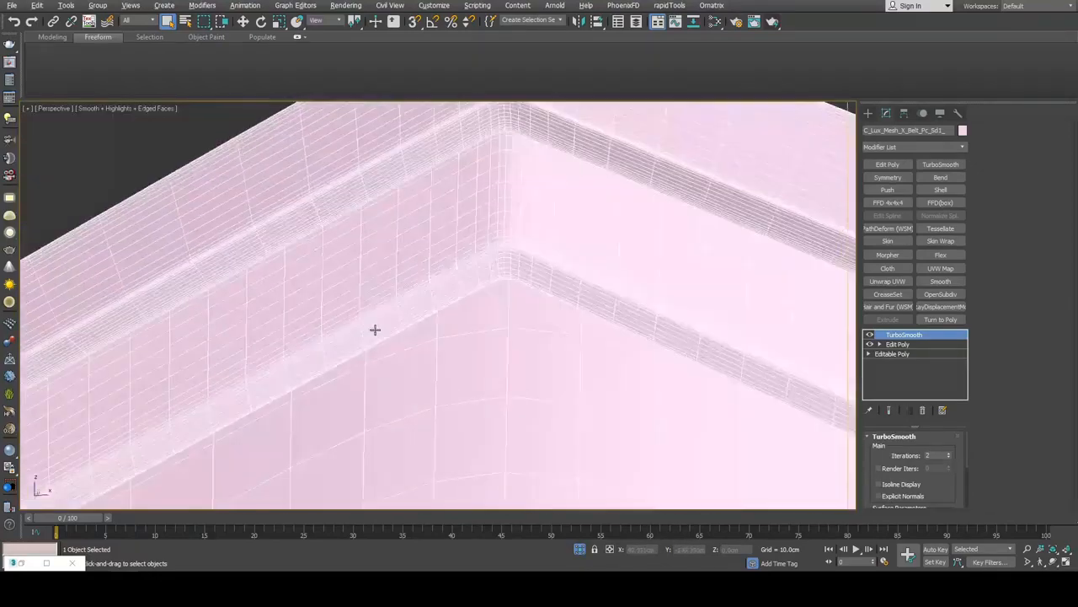
pyautogui.scroll(-4, 491, 315)
# - Turn off the TurboSmooth modifier's effect and compare the unsmoothed mesh around the emblem
pyautogui.click(870, 335)
pyautogui.keyDown('alt'); pyautogui.moveTo(606, 278); pyautogui.dragTo(627, 253, button='middle'); pyautogui.keyUp('alt')
pyautogui.scroll(-5, 627, 254)
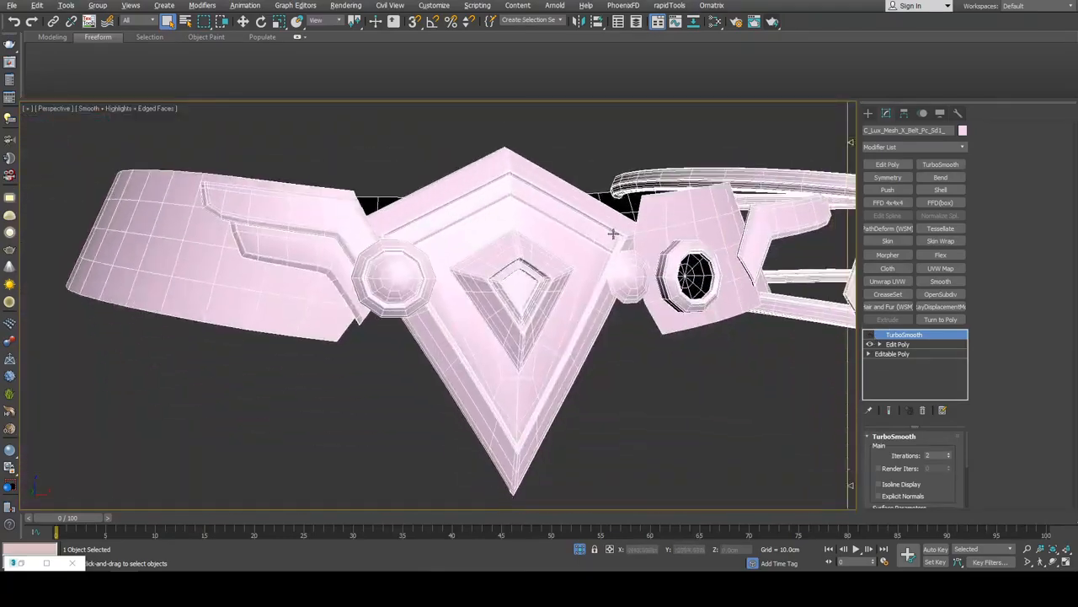
pyautogui.keyDown('alt'); pyautogui.moveTo(617, 210); pyautogui.dragTo(607, 254, button='middle'); pyautogui.keyUp('alt')
pyautogui.scroll(5, 612, 309)
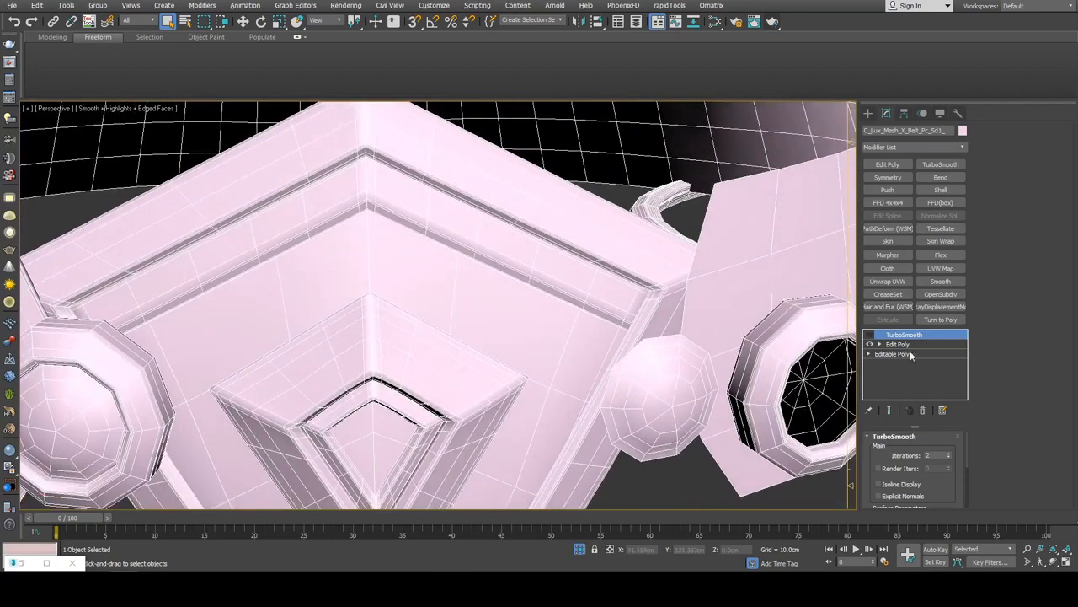
# - In the collar's Edit Poly modifier, select the emblem's chevron strip, try moving it sideways and undo the move
pyautogui.press('5')
pyautogui.click(553, 272)
pyautogui.scroll(-3, 576, 276)
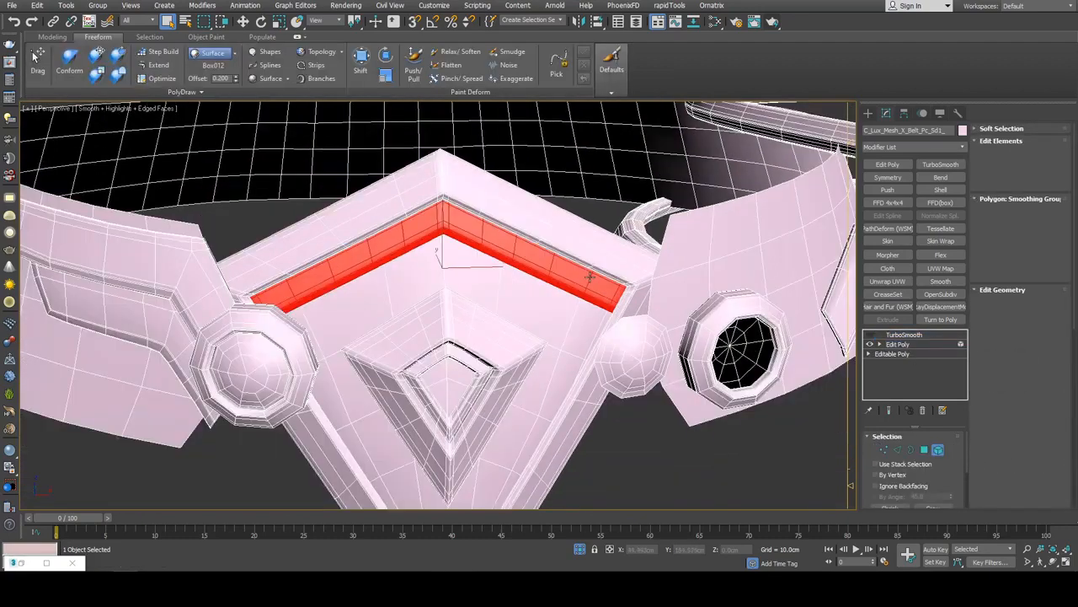
pyautogui.press('w')
pyautogui.moveTo(488, 267); pyautogui.dragTo(561, 267)
pyautogui.hotkey('ctrl', 'z')
# - Examine the separate elements of the emblem and studs from above and from the front, with and without edged faces
pyautogui.keyDown('alt'); pyautogui.moveTo(561, 267); pyautogui.dragTo(571, 310, button='middle'); pyautogui.keyUp('alt')
pyautogui.click(587, 175)
pyautogui.keyDown('alt'); pyautogui.moveTo(587, 175); pyautogui.dragTo(486, 197, button='middle'); pyautogui.keyUp('alt')
pyautogui.scroll(3, 455, 246)
pyautogui.keyDown('alt'); pyautogui.moveTo(245, 243); pyautogui.dragTo(481, 324, button='middle'); pyautogui.keyUp('alt')
pyautogui.scroll(-3, 444, 247)
pyautogui.press('q')
pyautogui.click(578, 405)
pyautogui.keyDown('alt'); pyautogui.moveTo(568, 335); pyautogui.dragTo(573, 301, button='middle'); pyautogui.keyUp('alt')
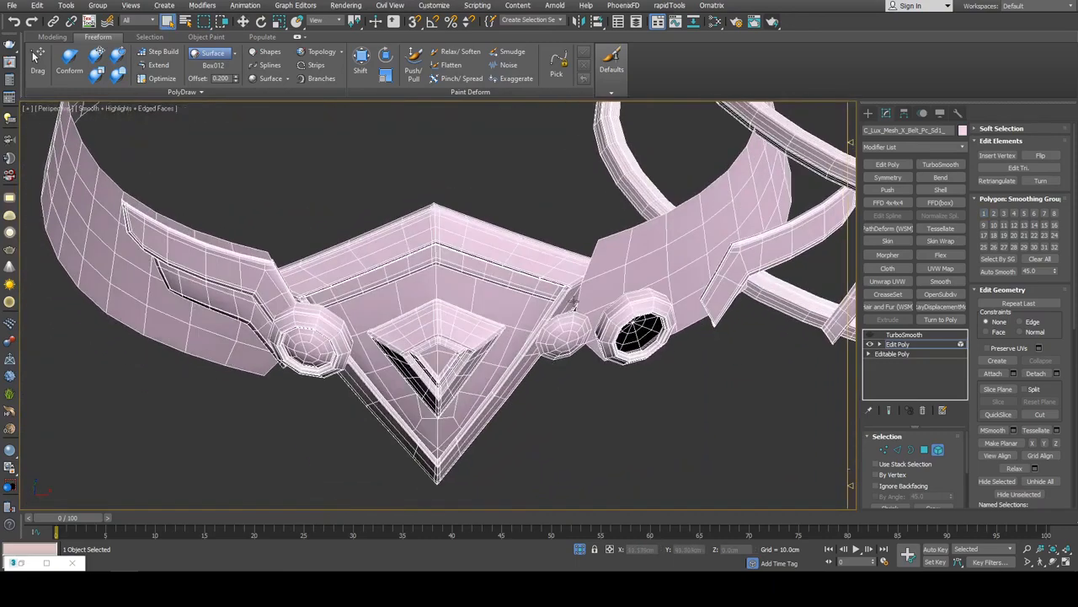
pyautogui.keyDown('alt'); pyautogui.moveTo(536, 357); pyautogui.dragTo(494, 312, button='middle'); pyautogui.keyUp('alt')
pyautogui.scroll(3, 502, 312)
pyautogui.scroll(-5, 504, 324)
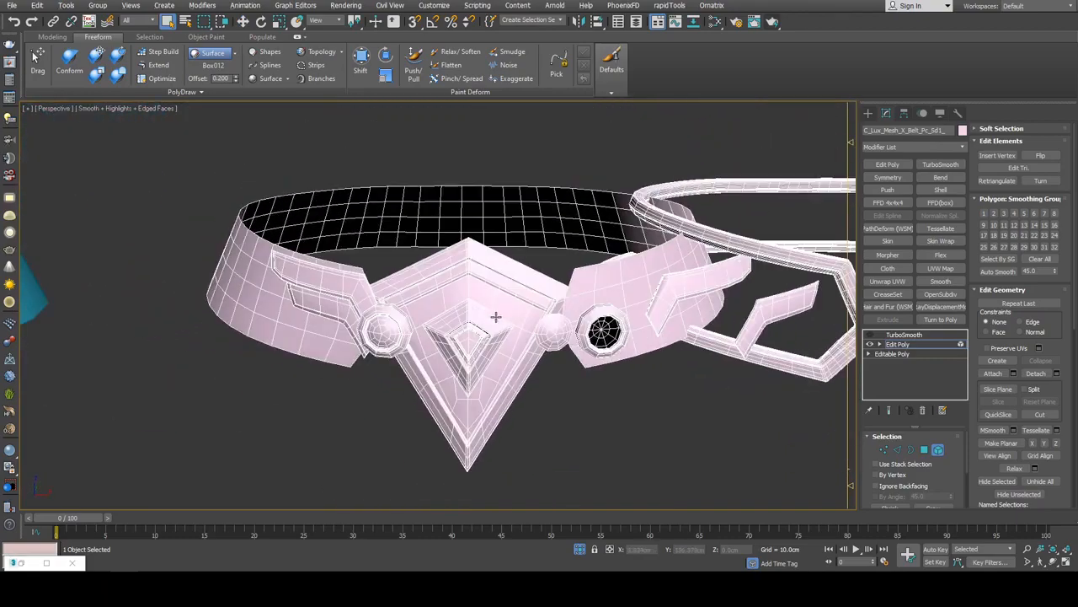
pyautogui.scroll(3, 497, 319)
pyautogui.press('F4')
pyautogui.press('F4')
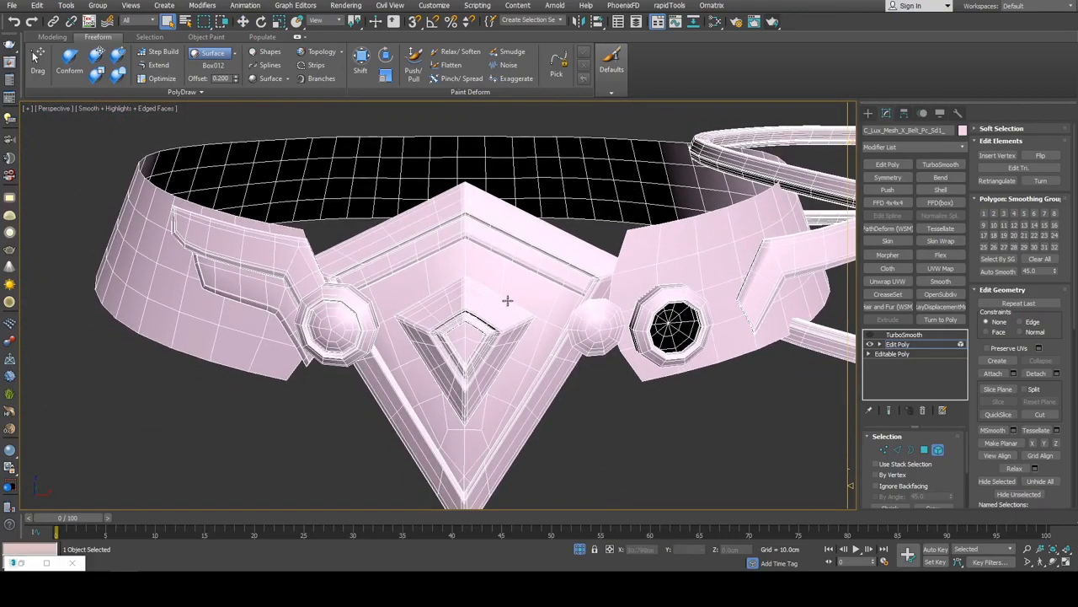
# - Try shifting the emblem's chevron strip sideways twice, undoing each move
pyautogui.click(534, 251)
pyautogui.click(537, 264)
pyautogui.press('w')
pyautogui.moveTo(502, 269); pyautogui.dragTo(376, 279)
pyautogui.hotkey('ctrl', 'z')
pyautogui.moveTo(477, 278); pyautogui.dragTo(528, 249, button='middle')
pyautogui.moveTo(554, 240); pyautogui.dragTo(529, 239)
pyautogui.hotkey('ctrl', 'z')
# - Try moving the small diamond-shaped frame at the emblem's center, undo the move and leave element editing
pyautogui.keyDown('alt'); pyautogui.moveTo(535, 272); pyautogui.dragTo(556, 271, button='middle'); pyautogui.keyUp('alt')
pyautogui.click(550, 280)
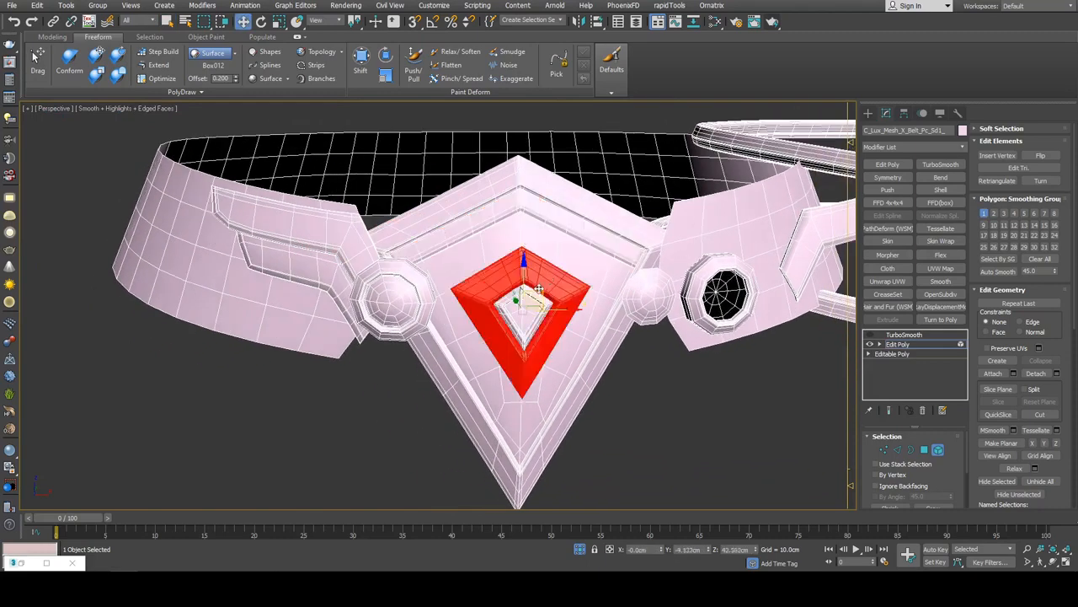
pyautogui.moveTo(539, 289); pyautogui.dragTo(429, 256)
pyautogui.hotkey('ctrl', 'z')
pyautogui.scroll(-2, 467, 275)
pyautogui.keyDown('alt'); pyautogui.moveTo(552, 284); pyautogui.dragTo(588, 306, button='middle'); pyautogui.keyUp('alt')
pyautogui.press('5')
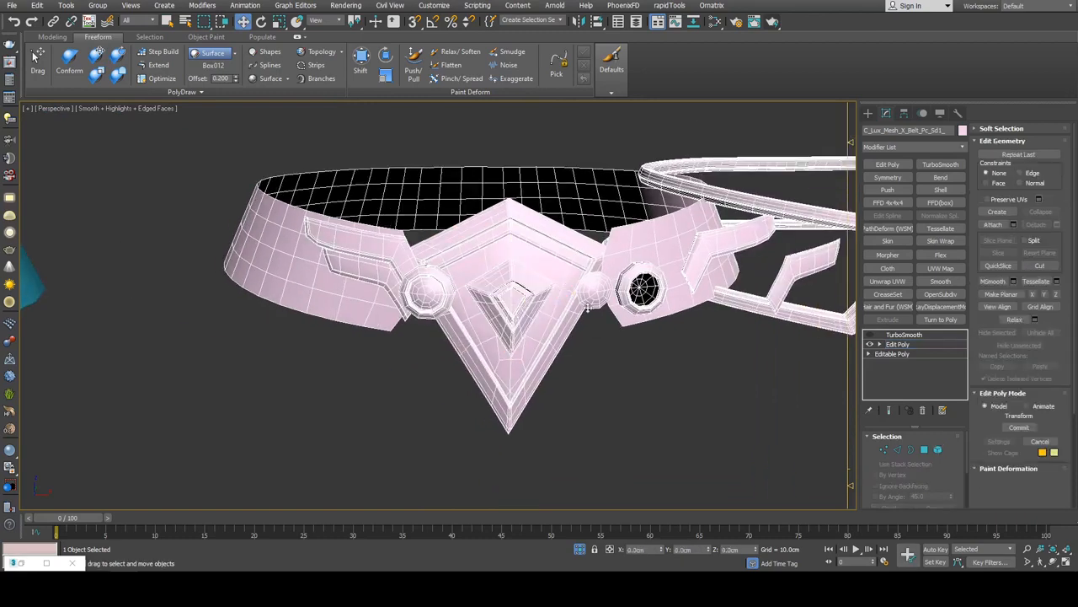
# - Undo all remaining edits to the winged collar, including its added modifiers and displaced elements
pyautogui.click(613, 367)
pyautogui.scroll(-2, 613, 367)
pyautogui.hotkey('ctrl', 'z')
pyautogui.hotkey('ctrl', 'z')
pyautogui.hotkey('ctrl', 'z')
pyautogui.hotkey('ctrl', 'z')
pyautogui.hotkey('ctrl', 'z')
# - Select the blue band and add an OpenSubdiv modifier above its Symmetry modifier
pyautogui.moveTo(337, 314); pyautogui.dragTo(488, 330, button='middle')
pyautogui.click(253, 304)
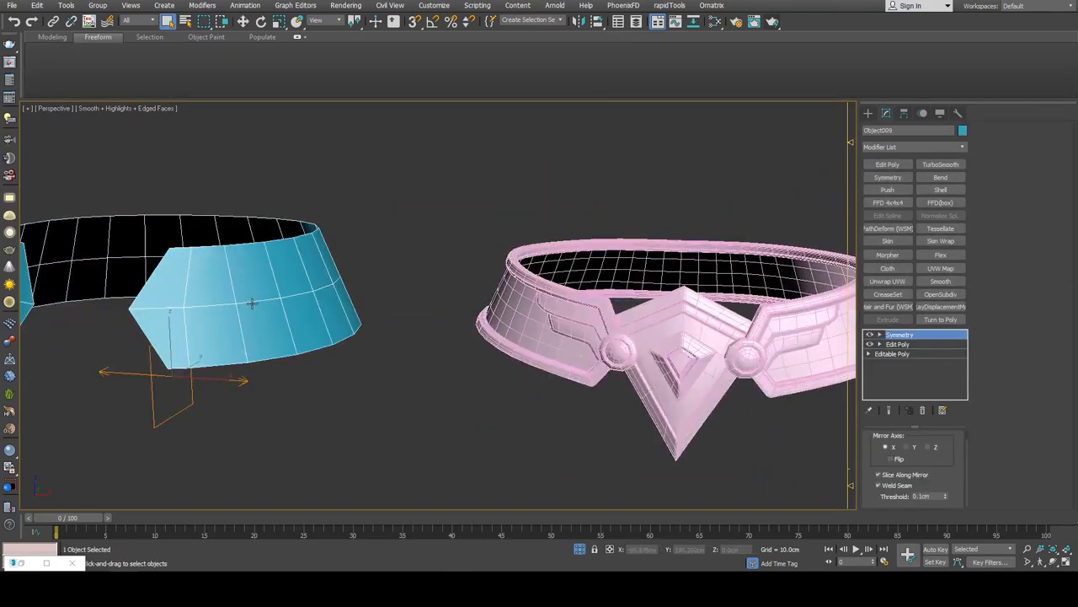
pyautogui.moveTo(253, 304); pyautogui.dragTo(652, 304, button='middle')
pyautogui.click(957, 295)
# - In the band's Edit Poly modifier, select the tip vertex of the pointed front end and raise its crease value
pyautogui.press('1')
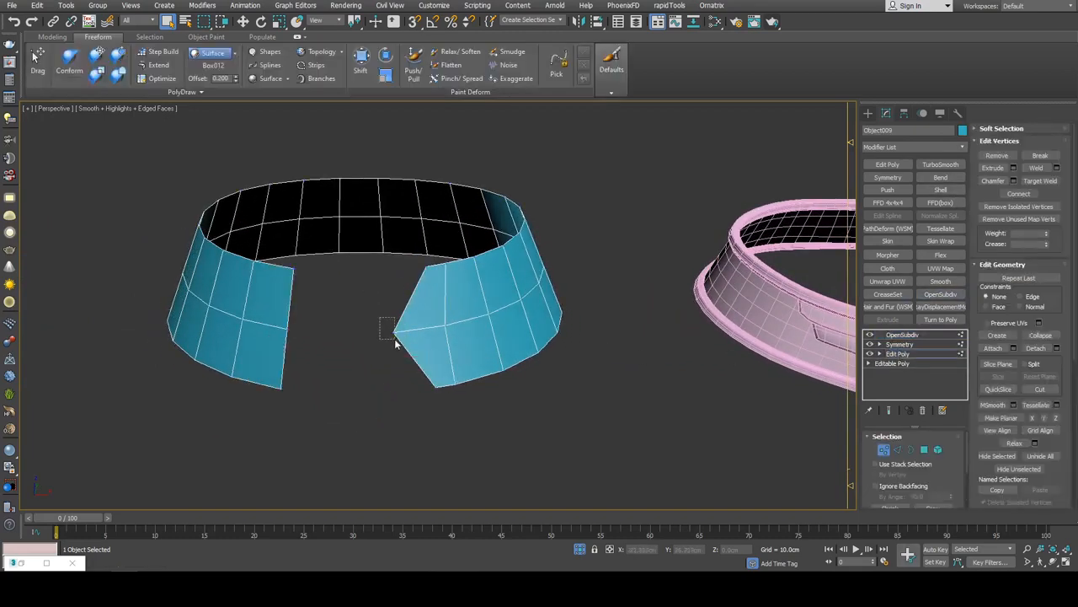
pyautogui.keyDown('alt'); pyautogui.moveTo(394, 339); pyautogui.dragTo(468, 305, button='middle'); pyautogui.keyUp('alt')
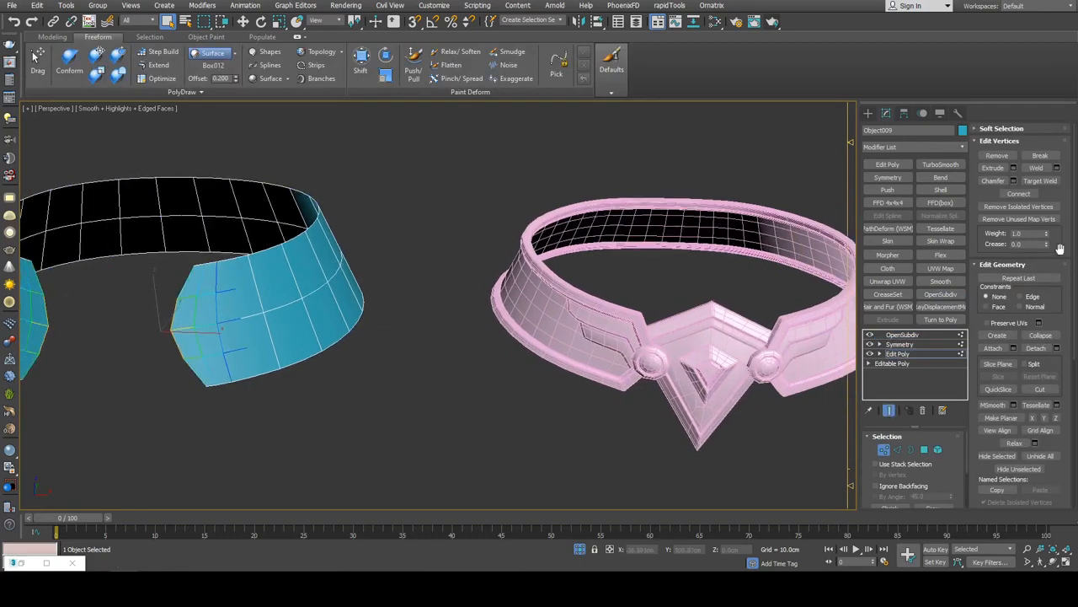
pyautogui.moveTo(1053, 206); pyautogui.dragTo(1052, 180)
pyautogui.moveTo(359, 281); pyautogui.dragTo(536, 245, button='middle')
pyautogui.press('1')
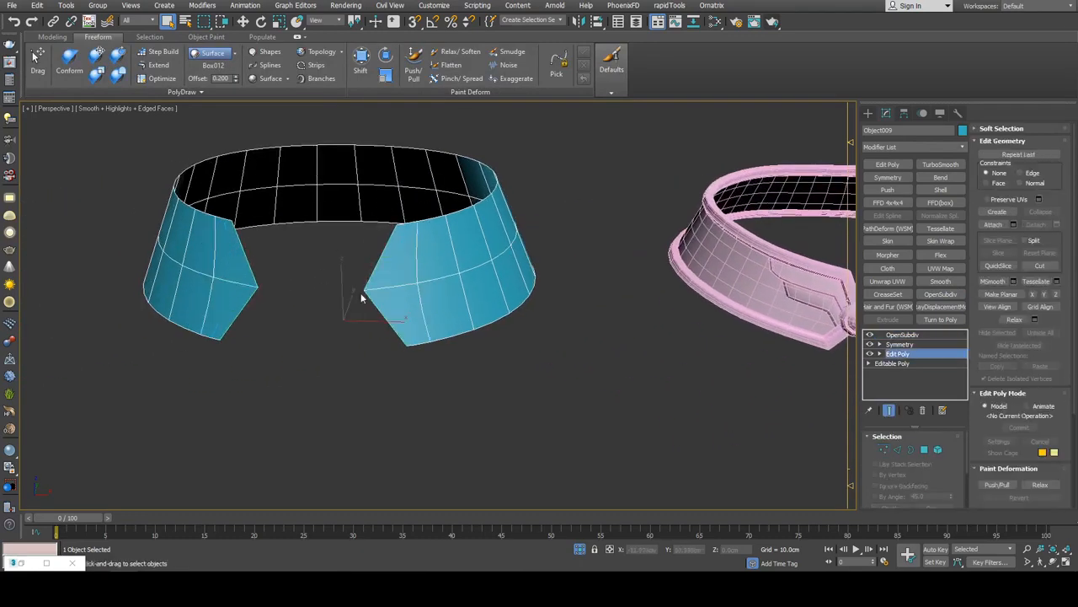
# - Add a Smooth modifier and another Edit Poly modifier on top of the band's OpenSubdiv modifier
pyautogui.moveTo(548, 283); pyautogui.dragTo(554, 292, button='middle')
pyautogui.click(937, 336)
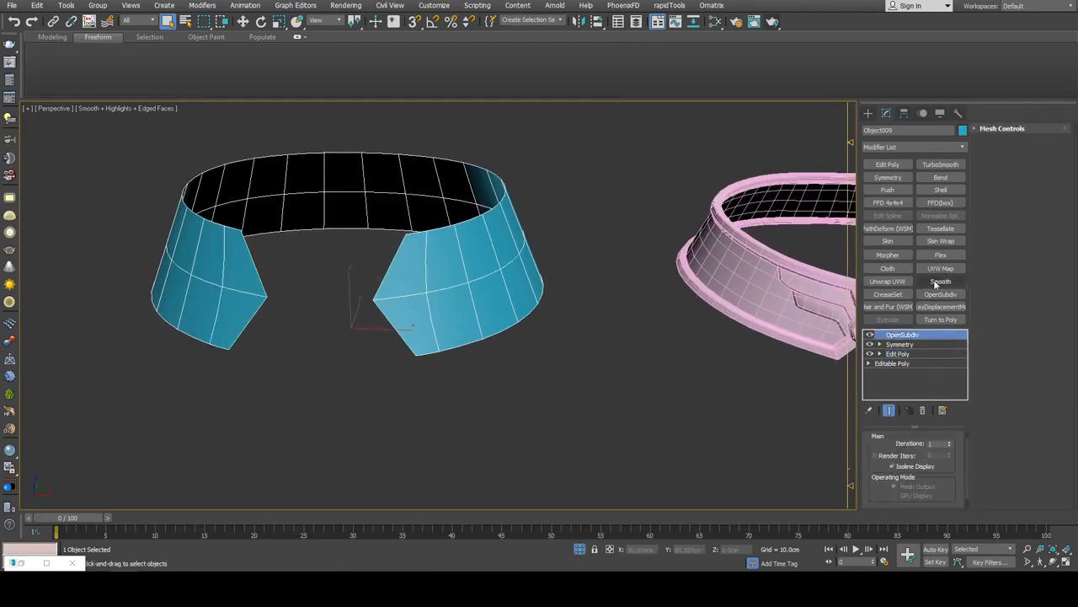
pyautogui.click(937, 281)
pyautogui.click(890, 169)
# - Select the blue band's open border, create a shape from its edges and select that new spline
pyautogui.moveTo(813, 263); pyautogui.dragTo(619, 280, button='middle')
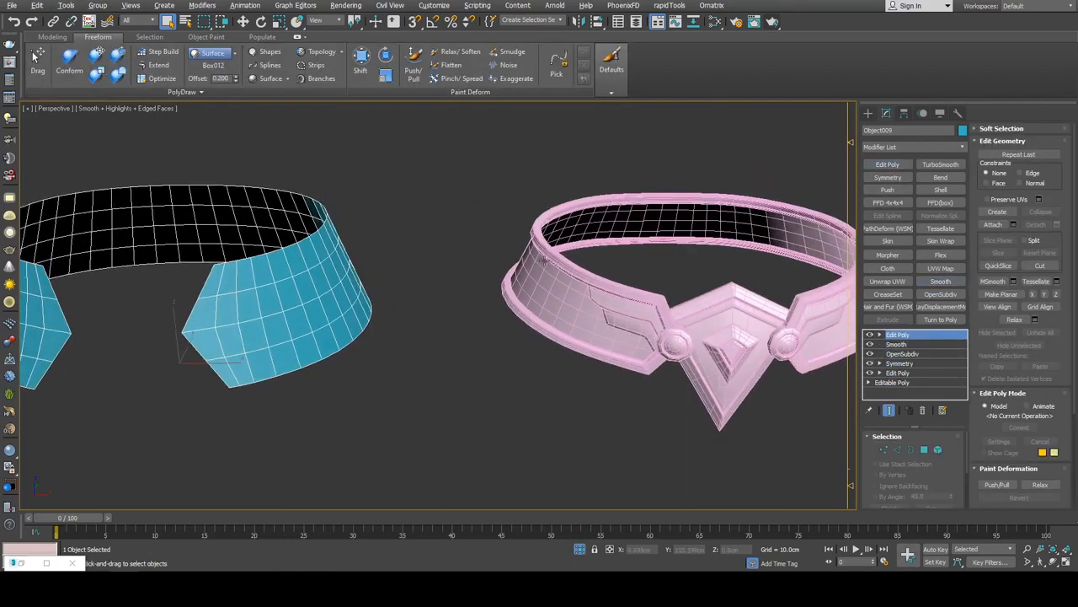
pyautogui.keyDown('alt'); pyautogui.moveTo(741, 277); pyautogui.dragTo(555, 290, button='middle'); pyautogui.keyUp('alt')
pyautogui.keyDown('alt'); pyautogui.moveTo(589, 297); pyautogui.dragTo(690, 299, button='middle'); pyautogui.keyUp('alt')
pyautogui.click(900, 363)
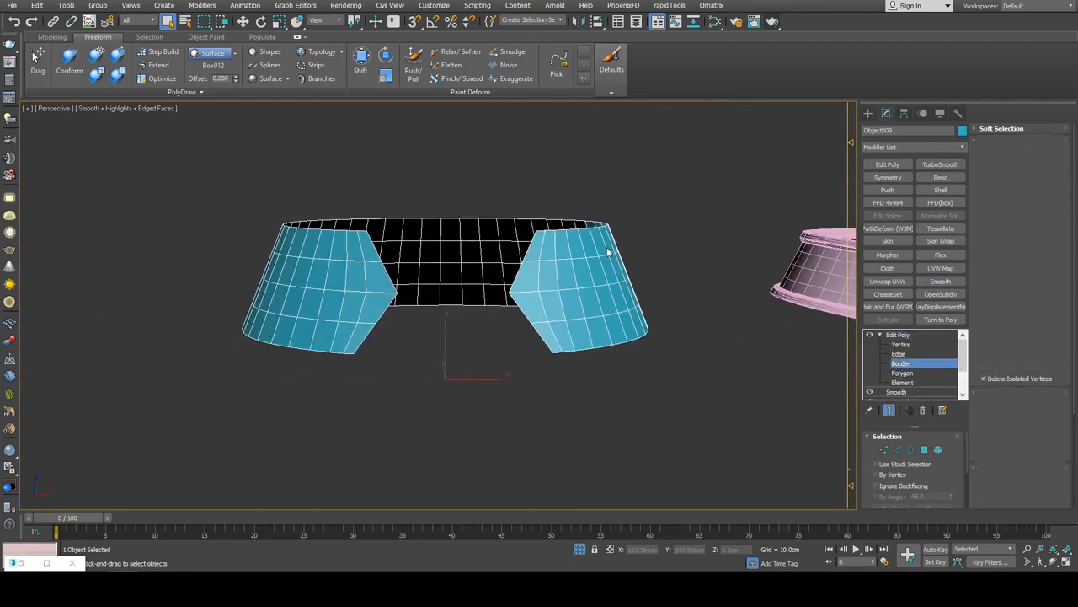
pyautogui.keyDown('alt'); pyautogui.moveTo(609, 240); pyautogui.dragTo(505, 284, button='middle'); pyautogui.keyUp('alt')
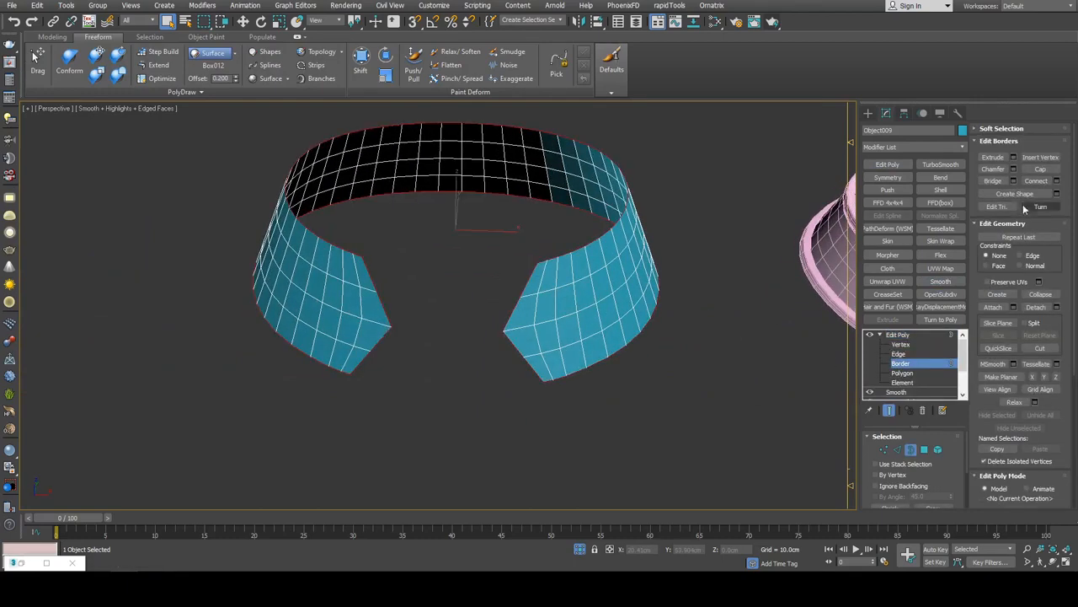
pyautogui.keyDown('alt'); pyautogui.moveTo(595, 287); pyautogui.dragTo(549, 289, button='middle'); pyautogui.keyUp('alt')
pyautogui.press('2')
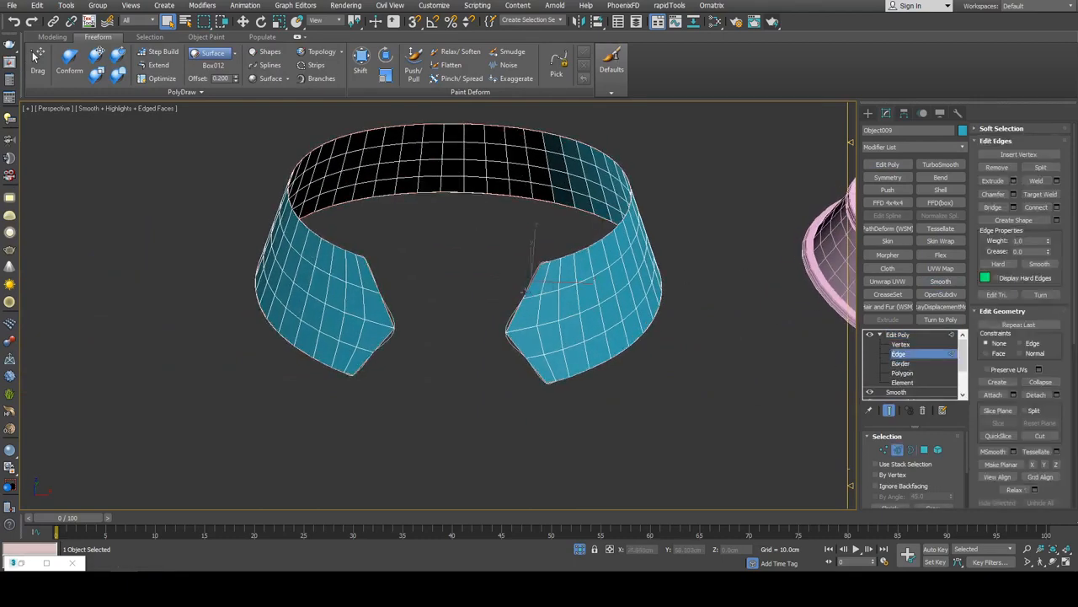
pyautogui.press('2')
pyautogui.click(510, 317)
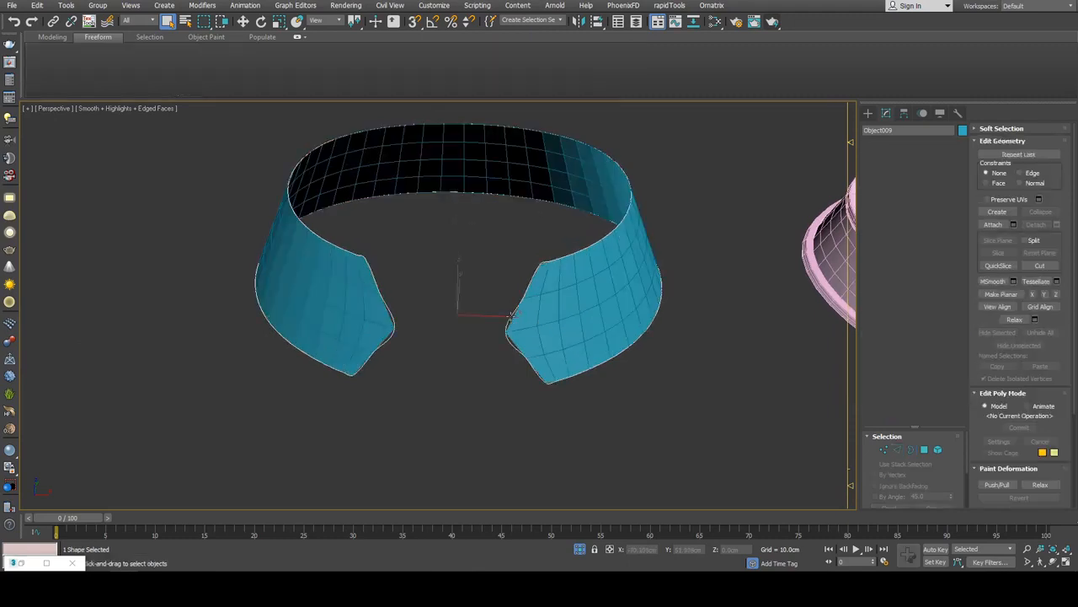
# - Convert the spline vertices at the two pointed front tips to Corner type
pyautogui.scroll(4, 510, 316)
pyautogui.scroll(-5, 537, 309)
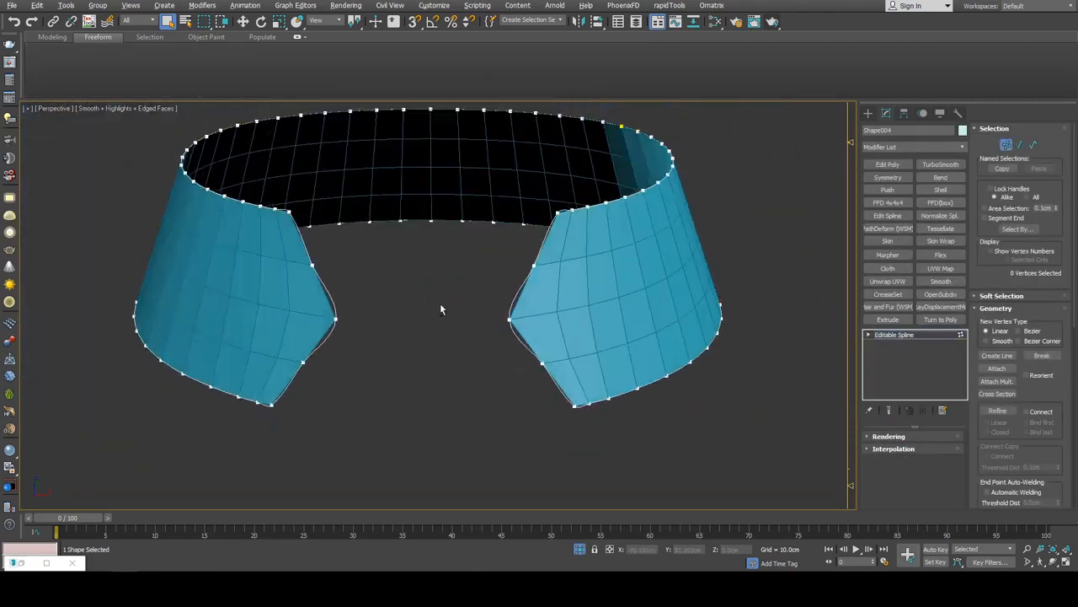
pyautogui.rightClick(548, 309)
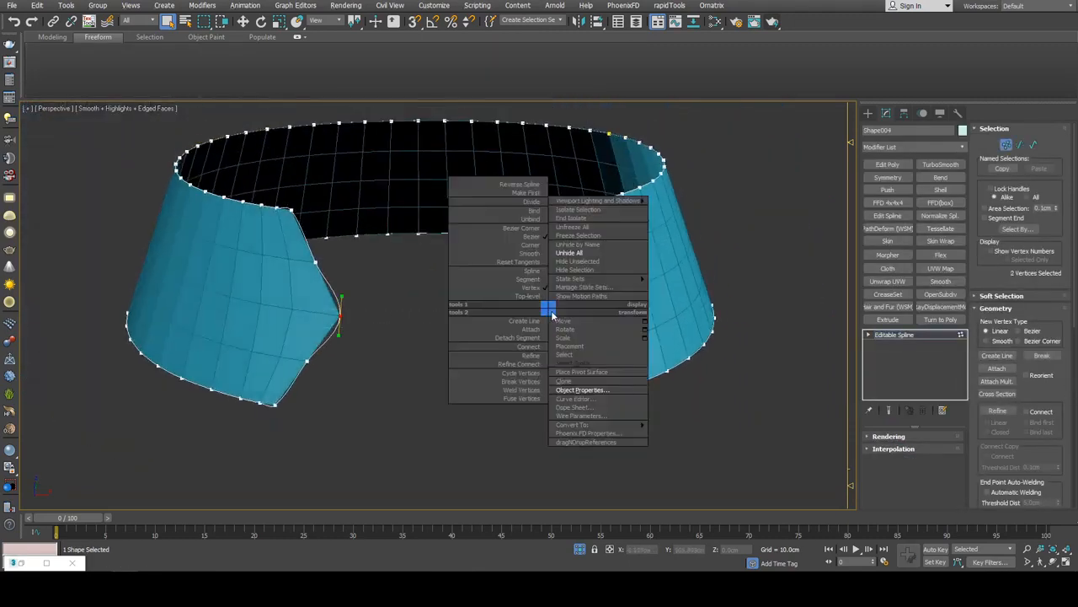
pyautogui.click(534, 272)
# - Convert the upper and lower corner vertices of both front ends of the spline to Corner type
pyautogui.keyDown('alt'); pyautogui.moveTo(571, 255); pyautogui.dragTo(546, 282, button='middle'); pyautogui.keyUp('alt')
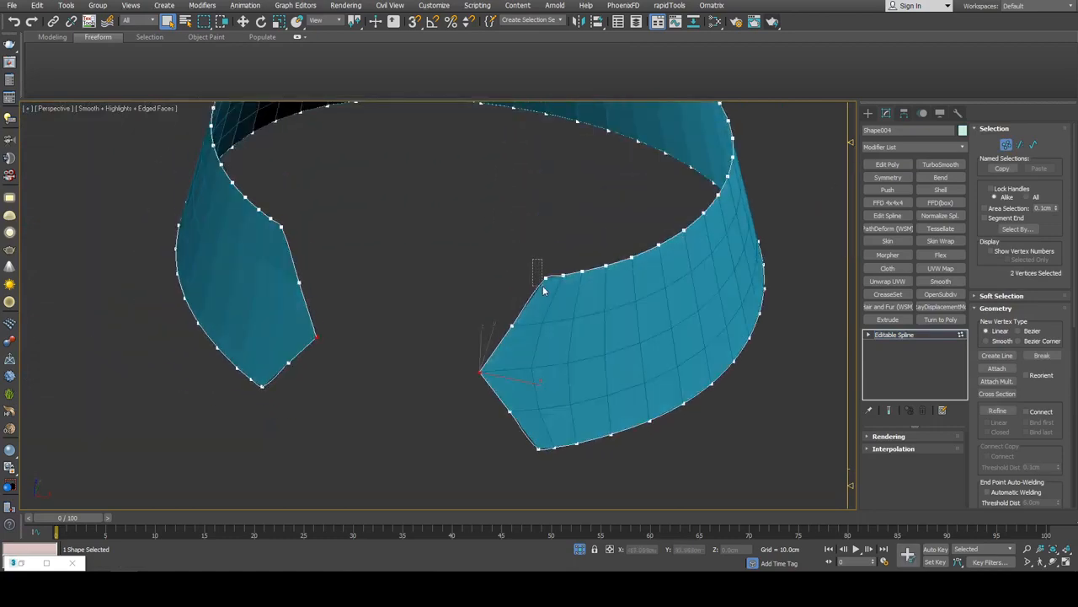
pyautogui.keyDown('alt'); pyautogui.moveTo(530, 459); pyautogui.dragTo(410, 407, button='middle'); pyautogui.keyUp('alt')
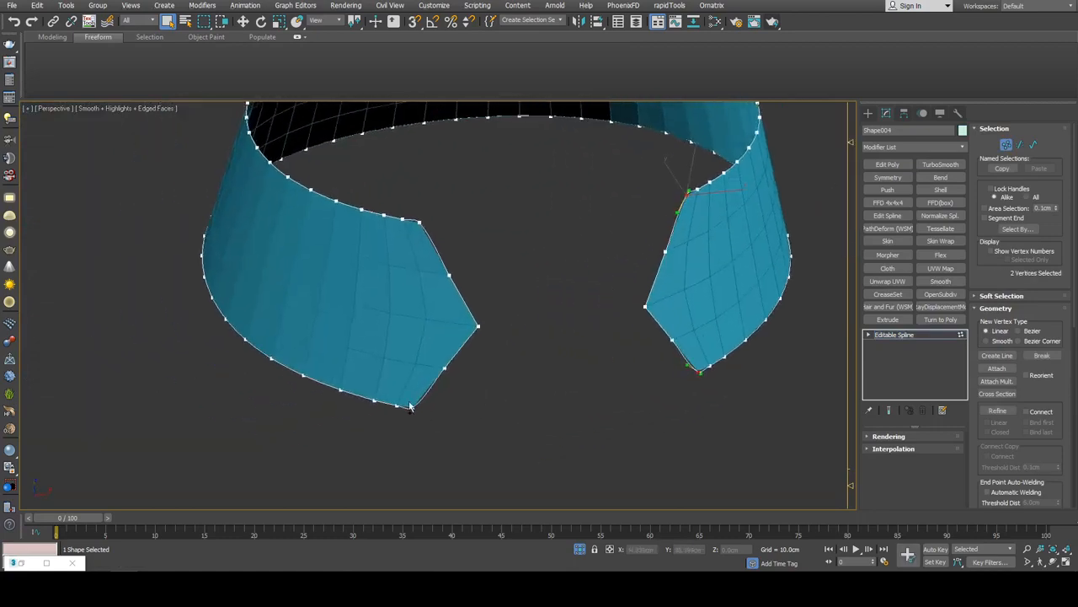
pyautogui.scroll(5, 610, 300)
pyautogui.moveTo(742, 210); pyautogui.dragTo(603, 223, button='middle')
pyautogui.scroll(3, 390, 287)
pyautogui.rightClick(573, 216)
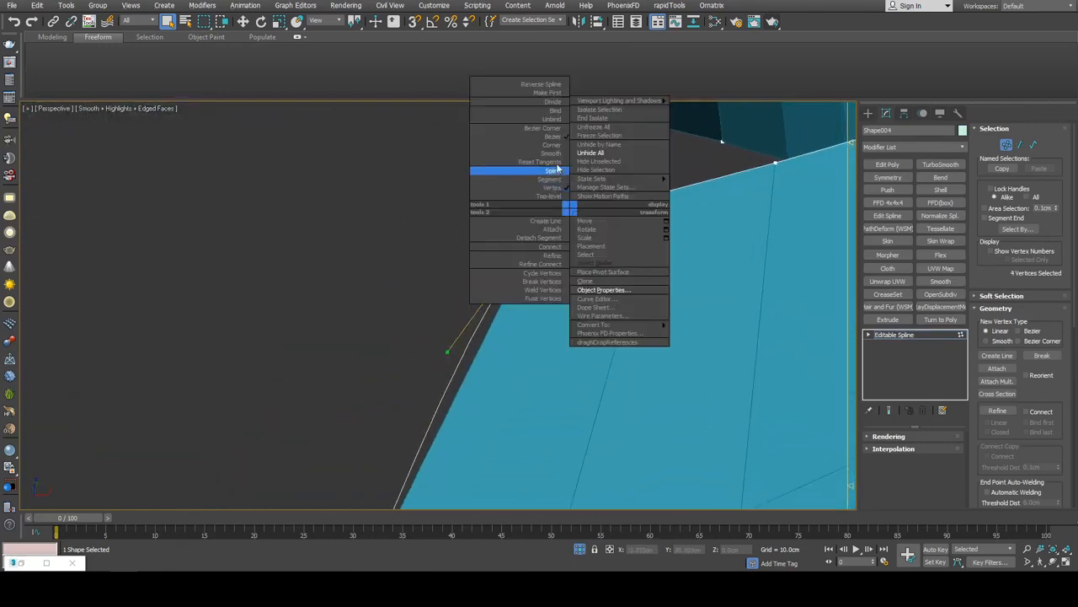
pyautogui.click(556, 150)
pyautogui.scroll(-6, 534, 203)
# - Enable the border spline's thickness in the viewport and give it a rectangular cross-section
pyautogui.click(894, 335)
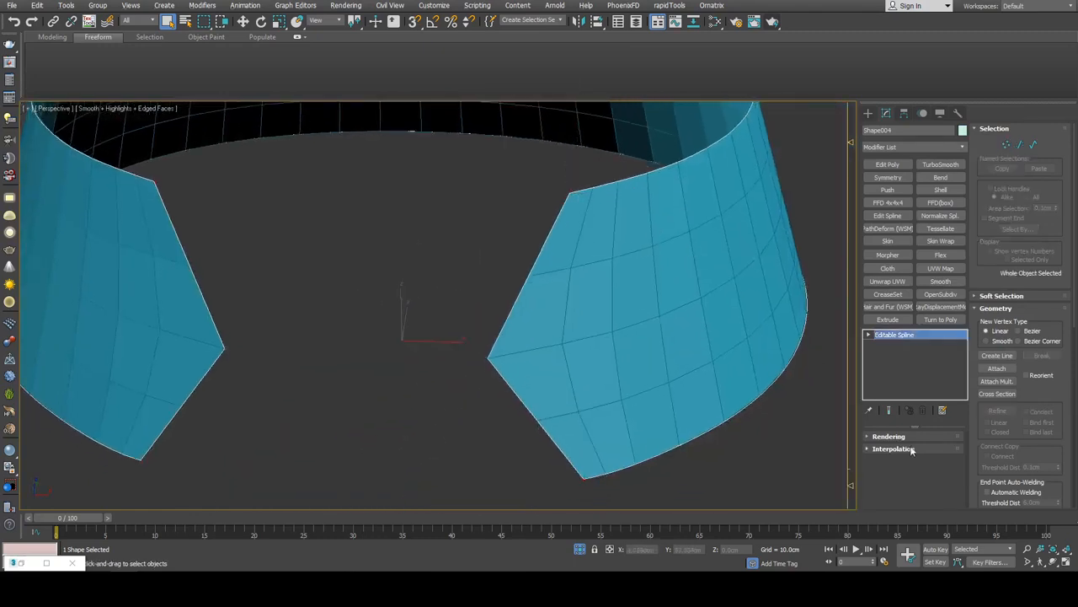
pyautogui.click(914, 443)
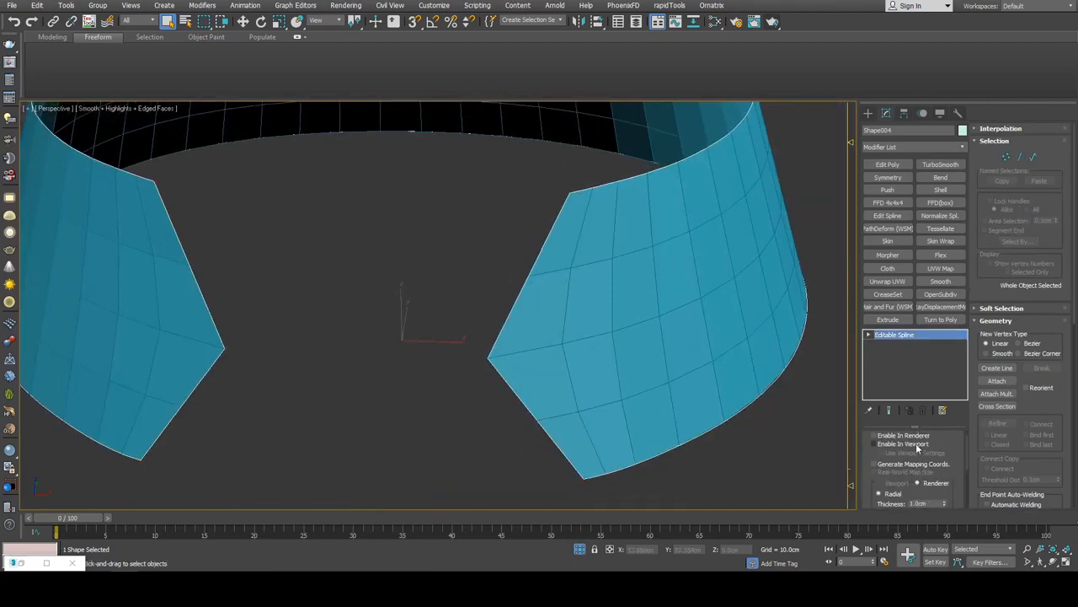
pyautogui.press('z')
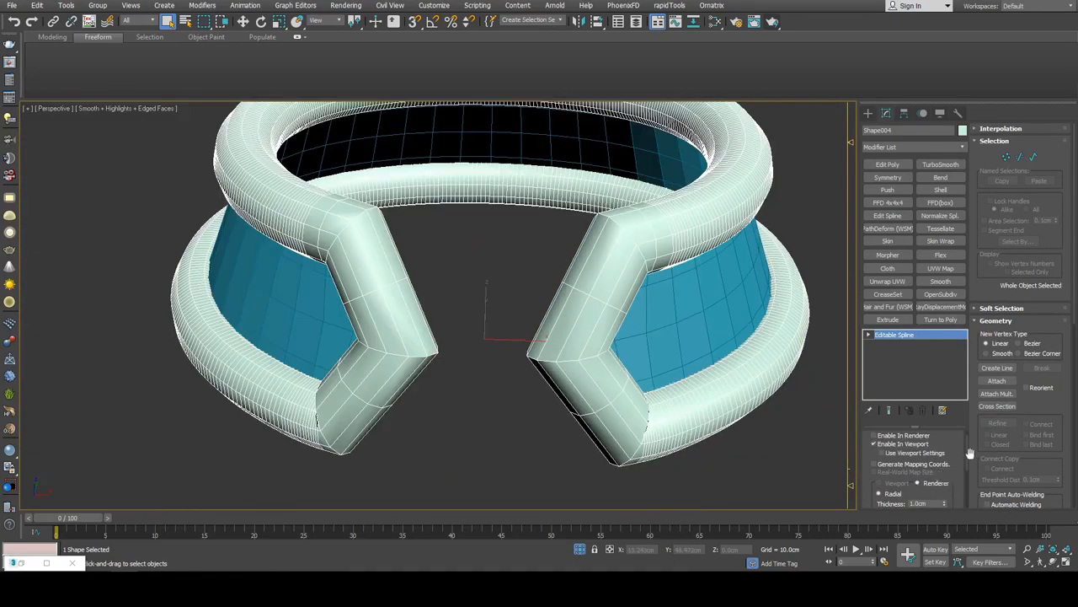
pyautogui.click(909, 468)
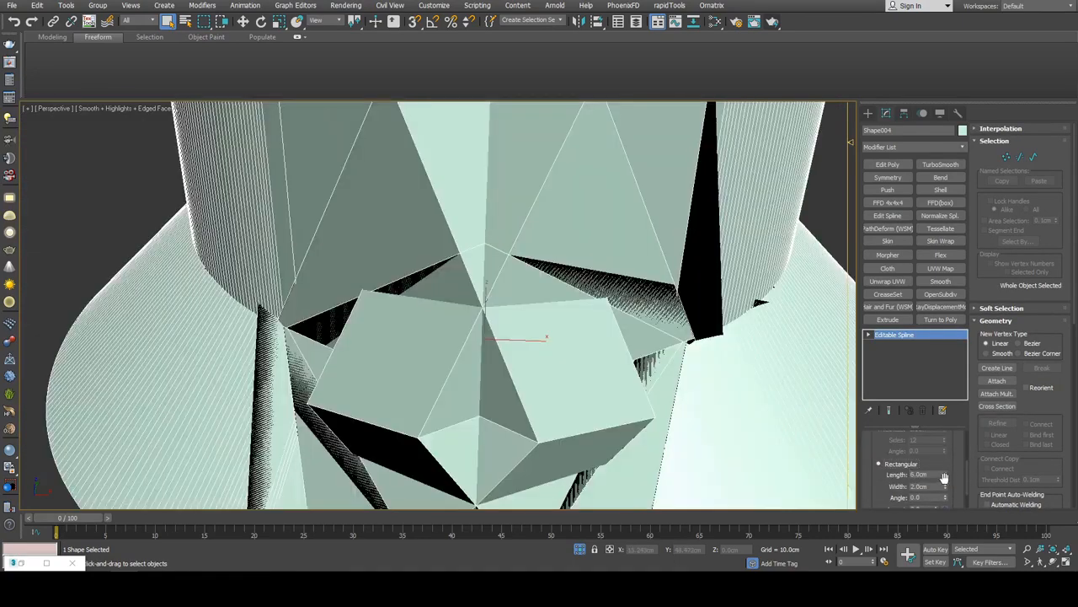
# - Set the spline's rectangular section to 0.23 cm length and 0.18 cm width
pyautogui.moveTo(944, 477); pyautogui.dragTo(947, 500)
pyautogui.click(945, 472)
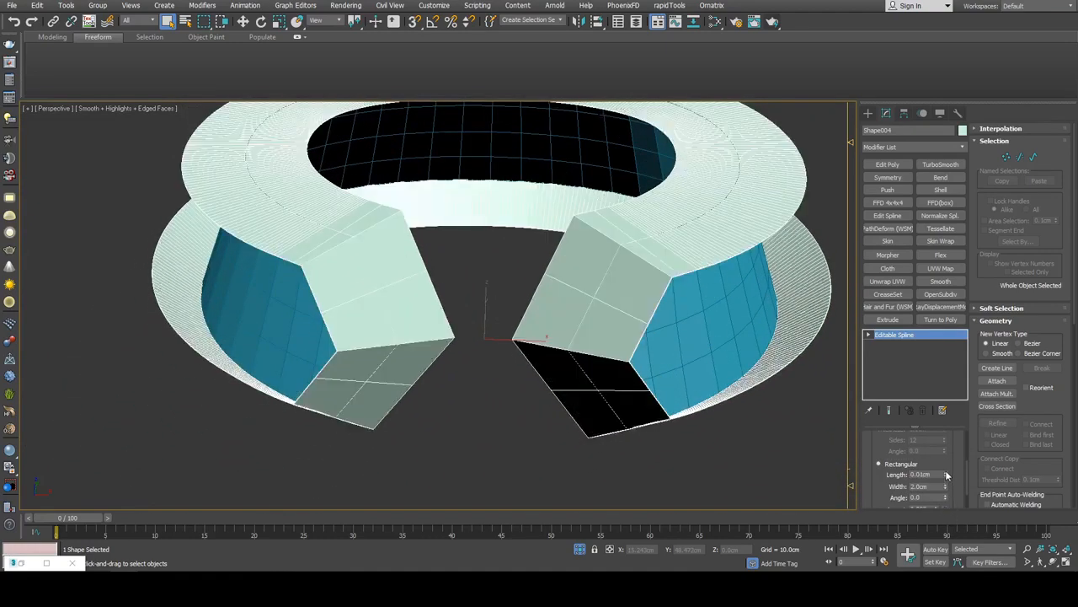
pyautogui.click(946, 473)
pyautogui.click(945, 473)
pyautogui.click(945, 472)
pyautogui.click(945, 472)
pyautogui.rightClick(945, 486)
pyautogui.moveTo(945, 487)
pyautogui.mouseDown()
pyautogui.moveTo(945, 461)
pyautogui.moveTo(946, 492)
pyautogui.moveTo(950, 482)
pyautogui.mouseUp()
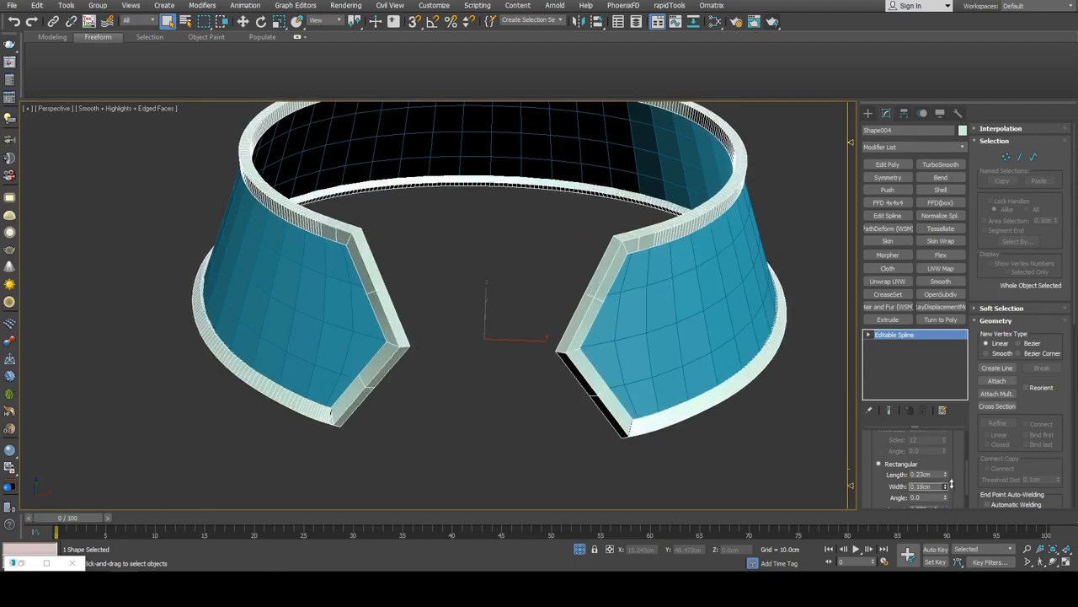
# - Change the border trim's object color to blue
pyautogui.keyDown('alt'); pyautogui.moveTo(779, 426); pyautogui.dragTo(709, 396, button='middle'); pyautogui.keyUp('alt')
pyautogui.scroll(6, 682, 405)
pyautogui.moveTo(391, 317); pyautogui.dragTo(663, 246, button='middle')
pyautogui.scroll(2, 571, 308)
pyautogui.scroll(-3, 606, 323)
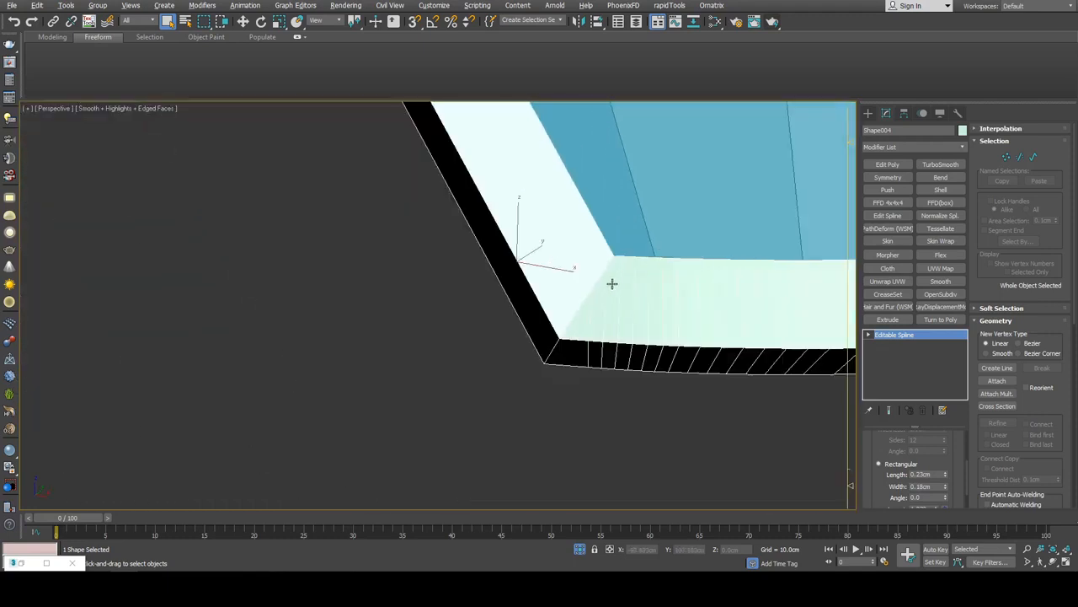
pyautogui.scroll(5, 612, 283)
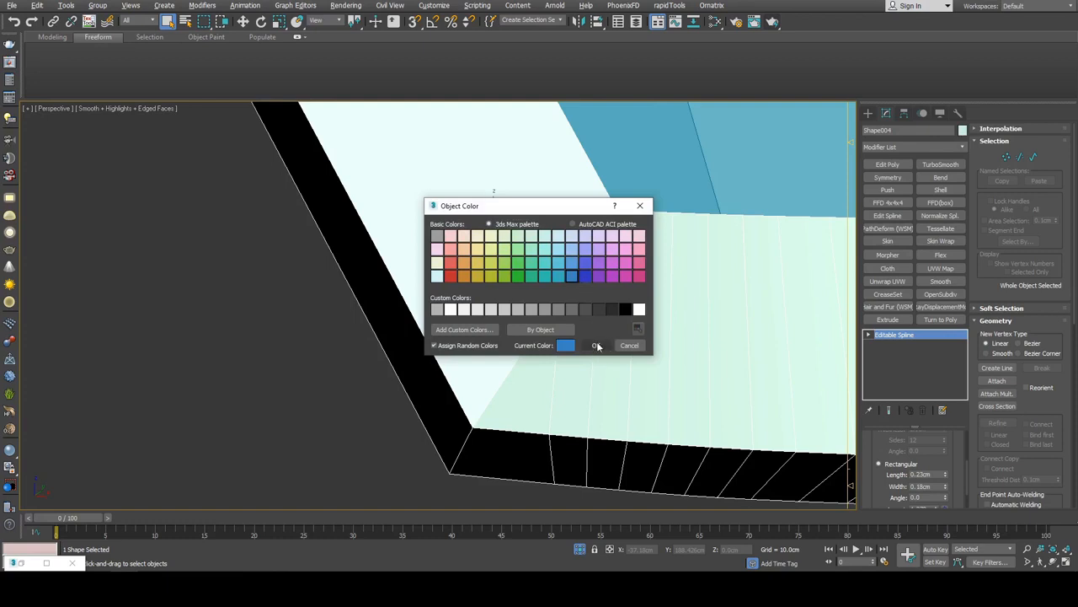
pyautogui.click(598, 347)
pyautogui.hotkey('alt', 'x')
pyautogui.moveTo(583, 247); pyautogui.dragTo(597, 224, button='middle')
pyautogui.hotkey('alt', 'x')
pyautogui.moveTo(769, 249); pyautogui.dragTo(583, 332, button='middle')
pyautogui.scroll(-2, 785, 256)
# - Set the border spline's interpolation steps to 0
pyautogui.click(1013, 131)
pyautogui.rightClick(1048, 142)
pyautogui.scroll(-3, 508, 331)
pyautogui.scroll(3, 582, 332)
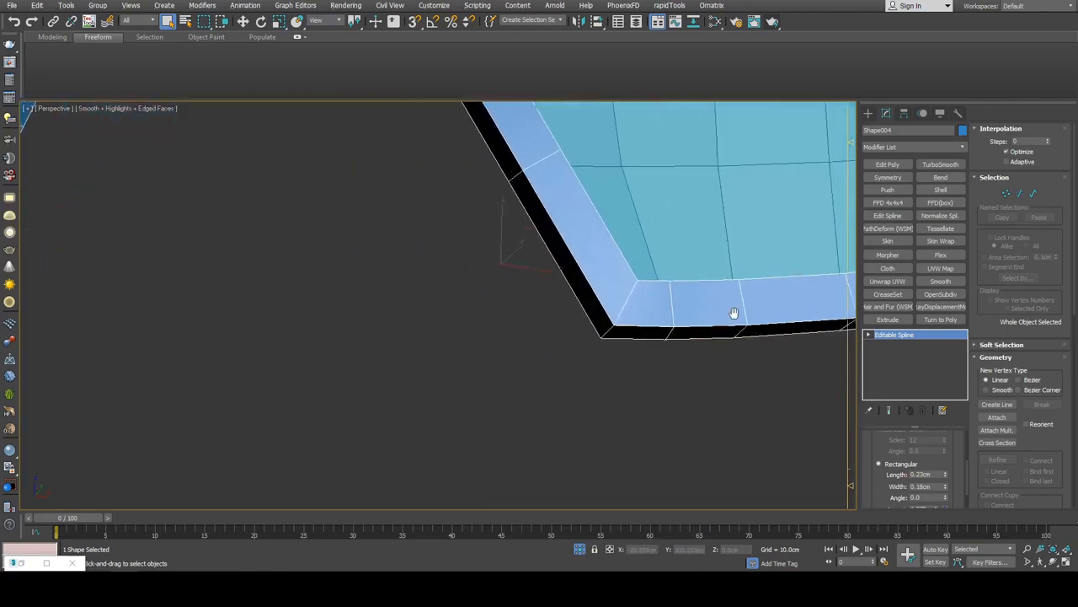
# - Try raising the spline's interpolation to 6 steps, check the lower front corner and reset it to 0
pyautogui.click(1049, 140)
pyautogui.click(1048, 140)
pyautogui.click(1049, 140)
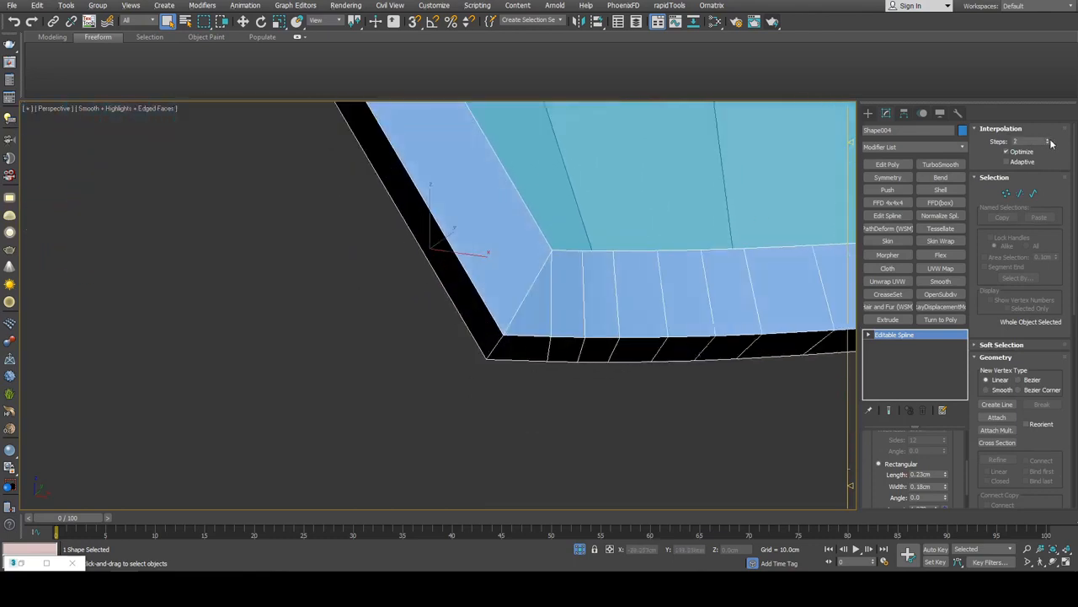
pyautogui.click(1048, 140)
pyautogui.click(1048, 140)
pyautogui.click(1049, 140)
pyautogui.scroll(4, 443, 278)
pyautogui.moveTo(635, 286); pyautogui.dragTo(613, 266, button='middle')
pyautogui.scroll(-1, 612, 266)
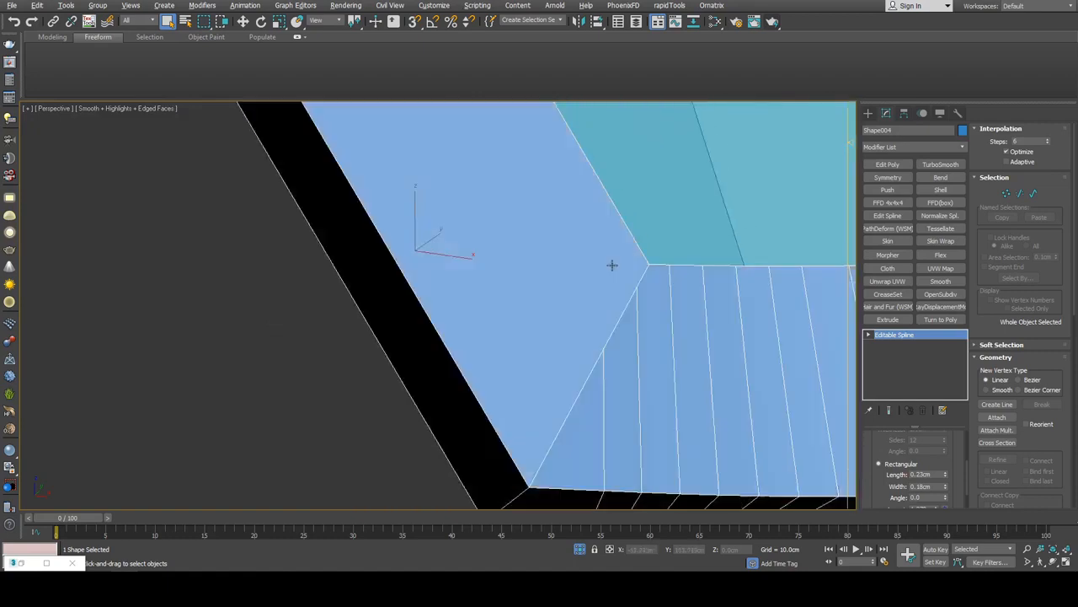
pyautogui.rightClick(1047, 140)
pyautogui.scroll(-5, 692, 254)
# - Add an Edit Poly modifier to the trim and insert an edge loop along its front face near the inner edge
pyautogui.click(877, 168)
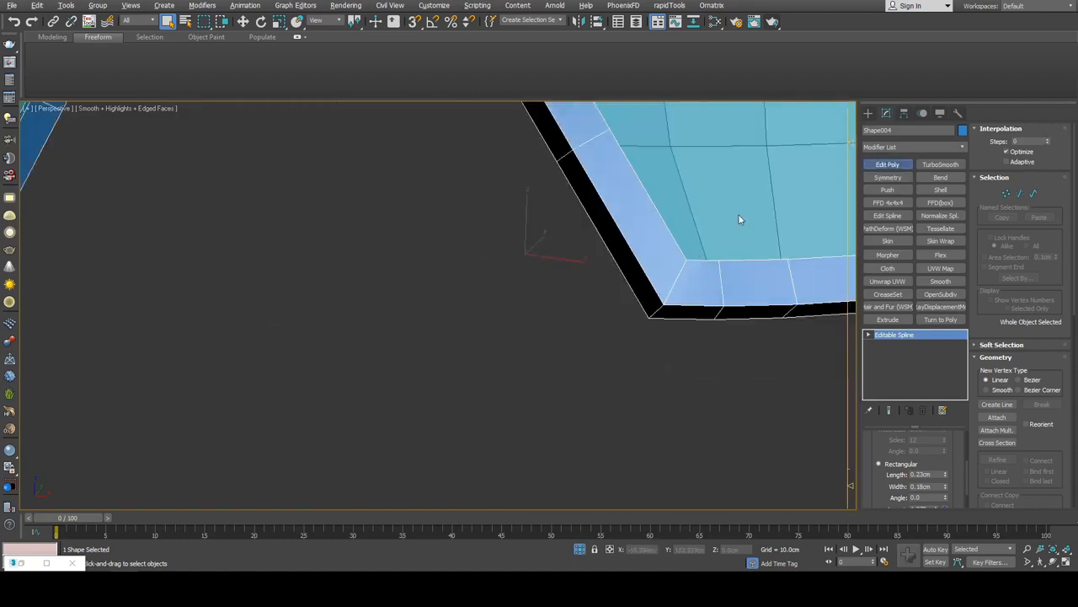
pyautogui.press('1')
pyautogui.scroll(3, 674, 278)
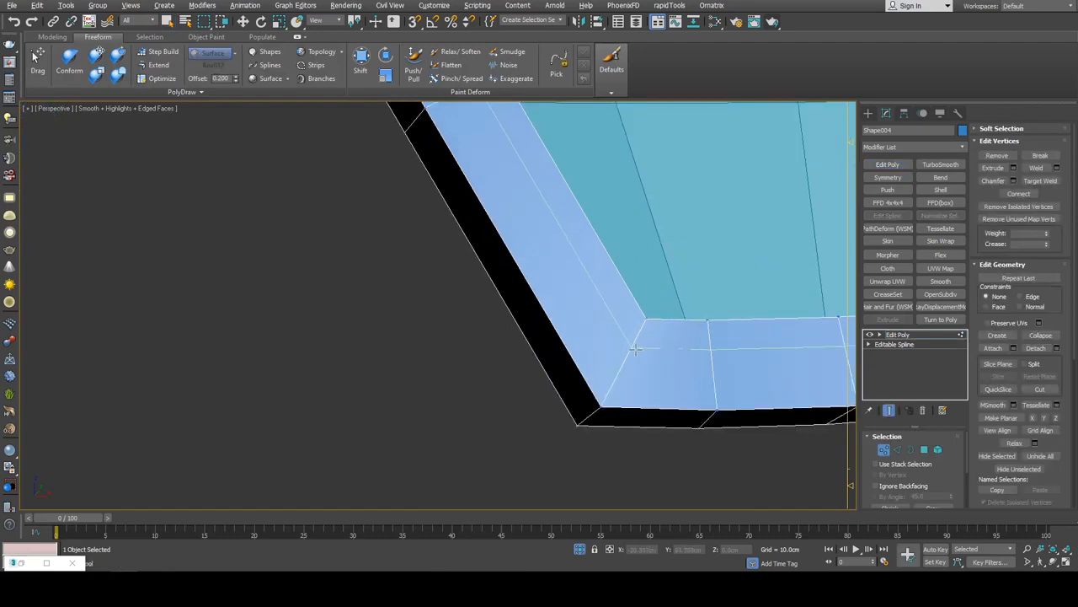
pyautogui.press('2')
pyautogui.press('4')
# - Select the narrow inner polygon loop of the trim and bevel it by local normal with a 0.06 cm height
pyautogui.doubleClick(670, 333)
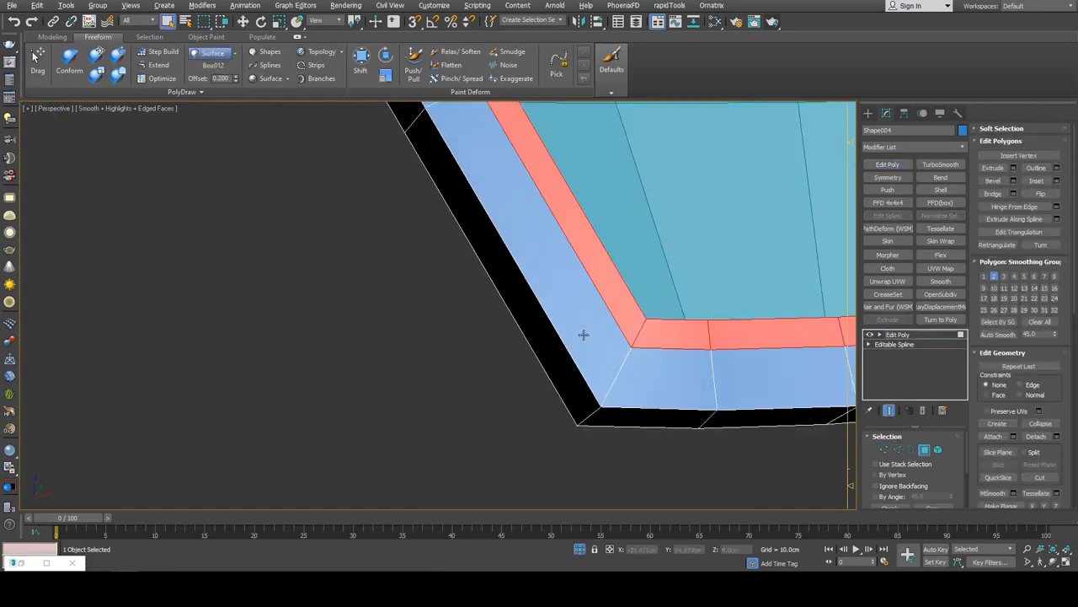
pyautogui.scroll(-5, 583, 335)
pyautogui.keyDown('alt'); pyautogui.moveTo(584, 334); pyautogui.dragTo(556, 329, button='middle'); pyautogui.keyUp('alt')
pyautogui.scroll(5, 582, 306)
pyautogui.hotkey('ctrl', 'shift', 'b')
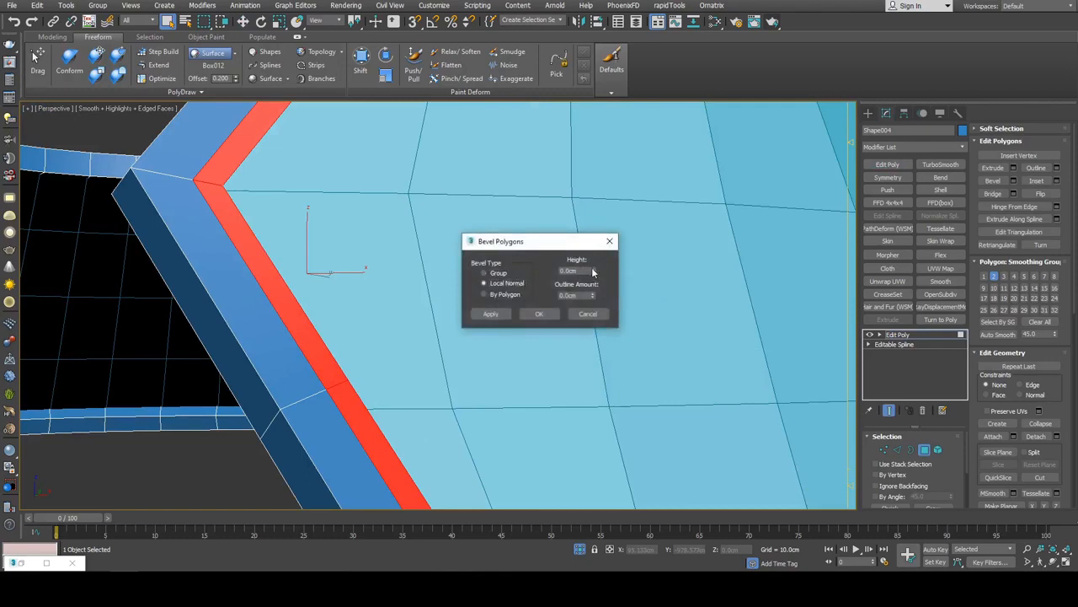
pyautogui.moveTo(593, 272); pyautogui.dragTo(590, 285)
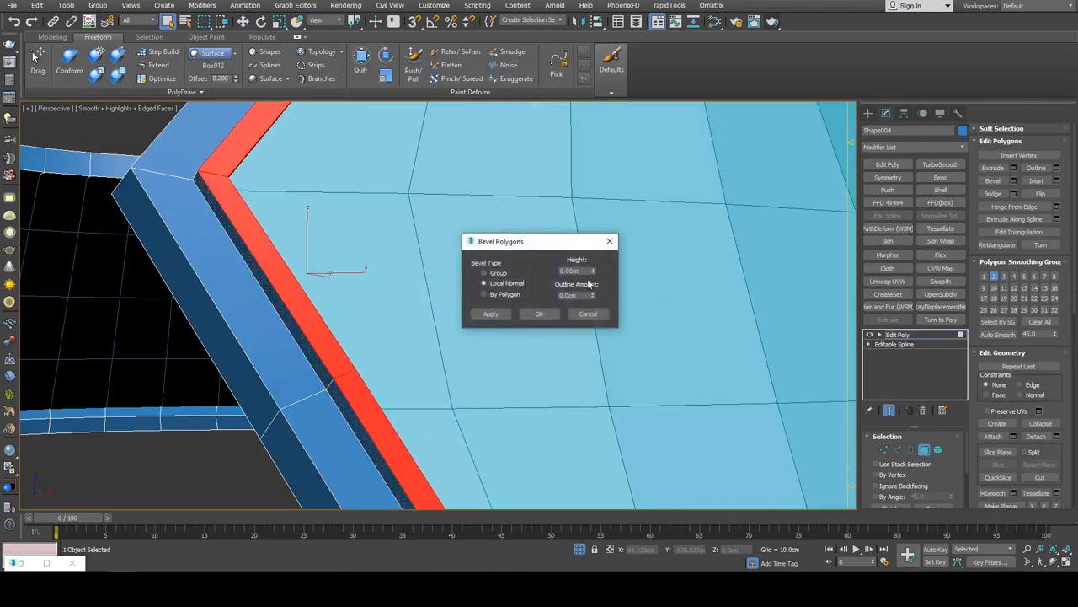
pyautogui.click(554, 315)
# - Select the ring of edges across the trim's wider outer face and connect them with 2 segments
pyautogui.scroll(-5, 534, 308)
pyautogui.press('2')
pyautogui.scroll(6, 505, 312)
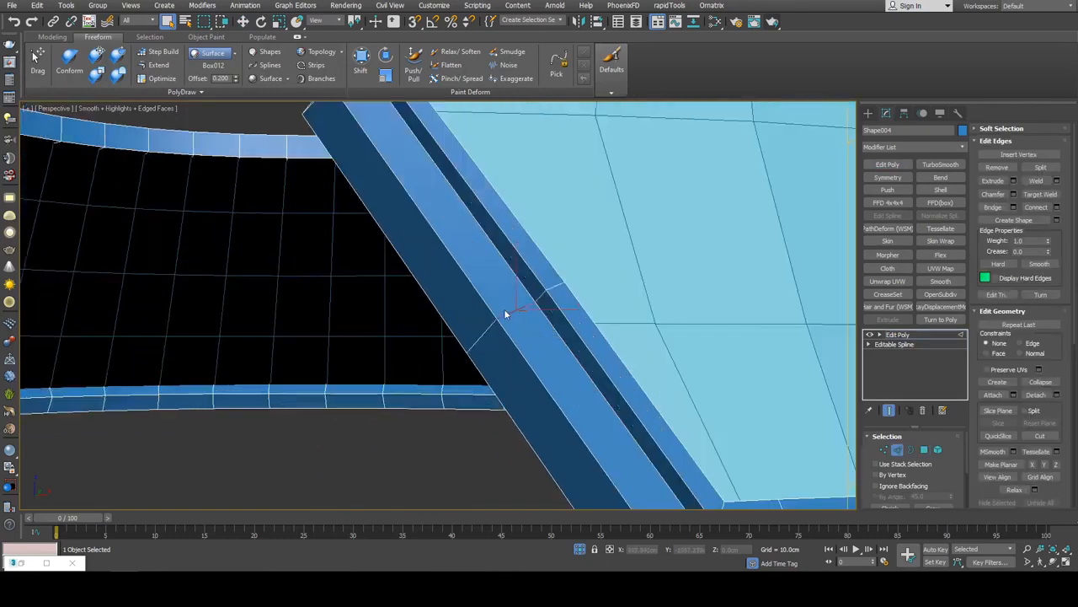
pyautogui.hotkey('alt', 'r')
pyautogui.hotkey('ctrl', 'shift', 'e')
pyautogui.moveTo(676, 229); pyautogui.dragTo(659, 263, button='middle')
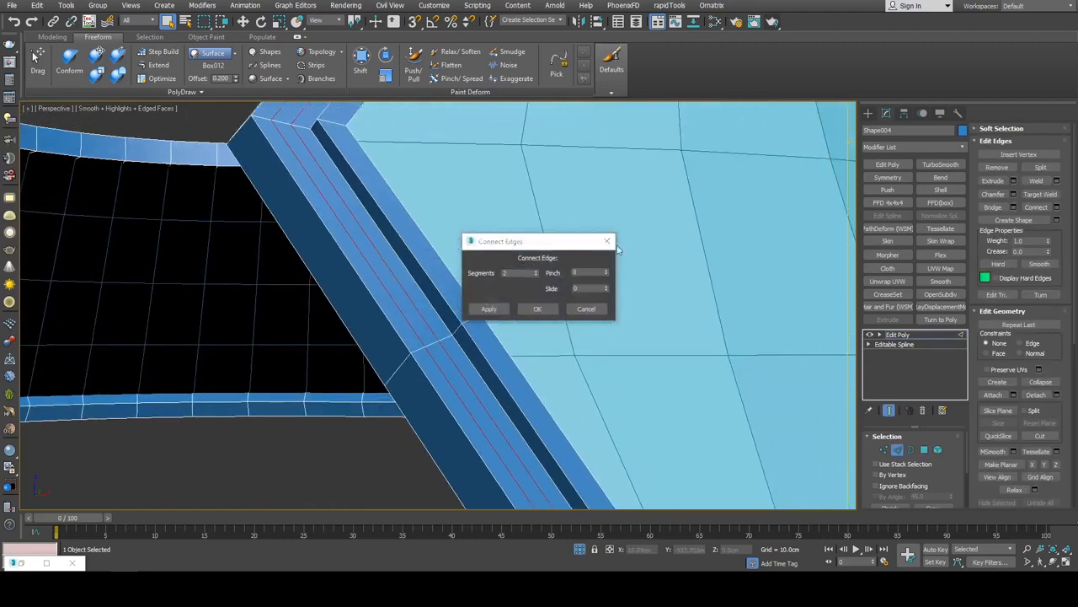
pyautogui.click(549, 309)
# - Select the middle polygon loop of the outer face and bevel it inward to -0.02 cm, slightly reducing its outline
pyautogui.press('4')
pyautogui.click(433, 351)
pyautogui.keyDown('shift'); pyautogui.click(423, 340); pyautogui.keyUp('shift')
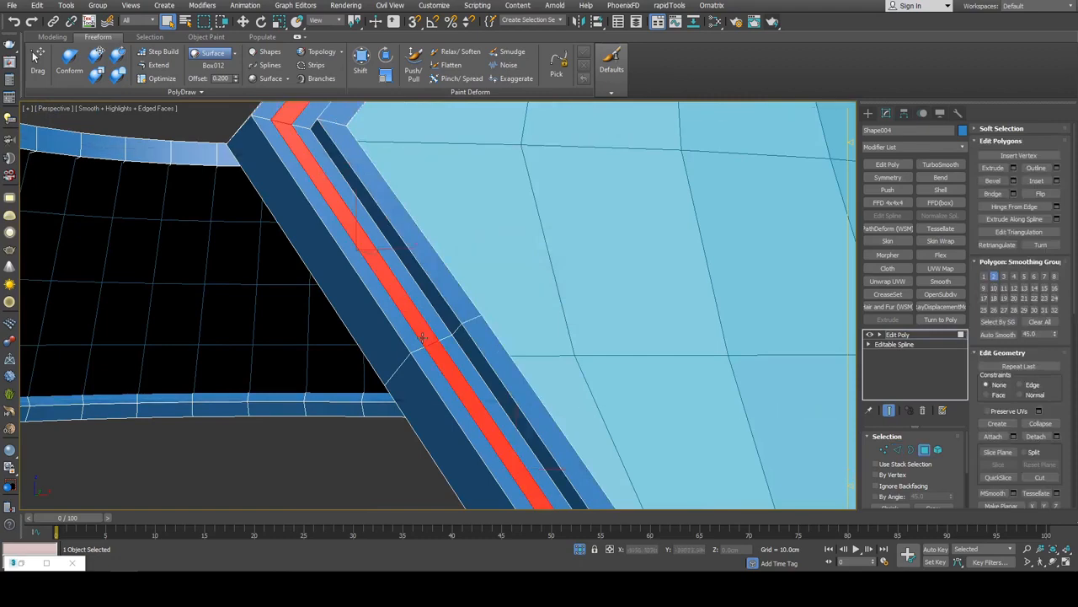
pyautogui.keyDown('alt'); pyautogui.moveTo(465, 334); pyautogui.dragTo(458, 257, button='middle'); pyautogui.keyUp('alt')
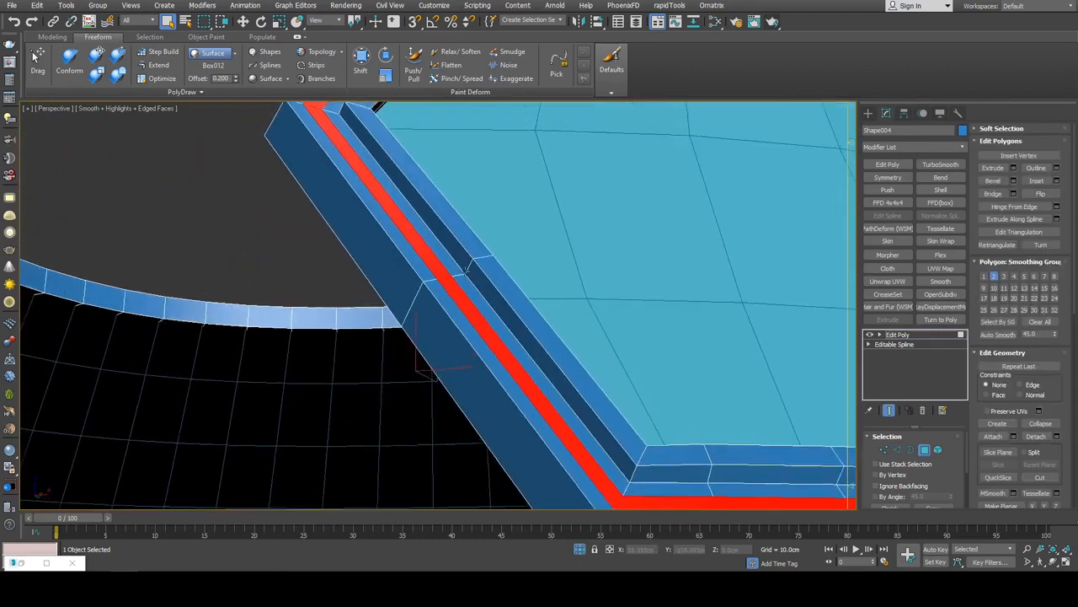
pyautogui.scroll(5, 457, 255)
pyautogui.hotkey('ctrl', 'shift', 'b')
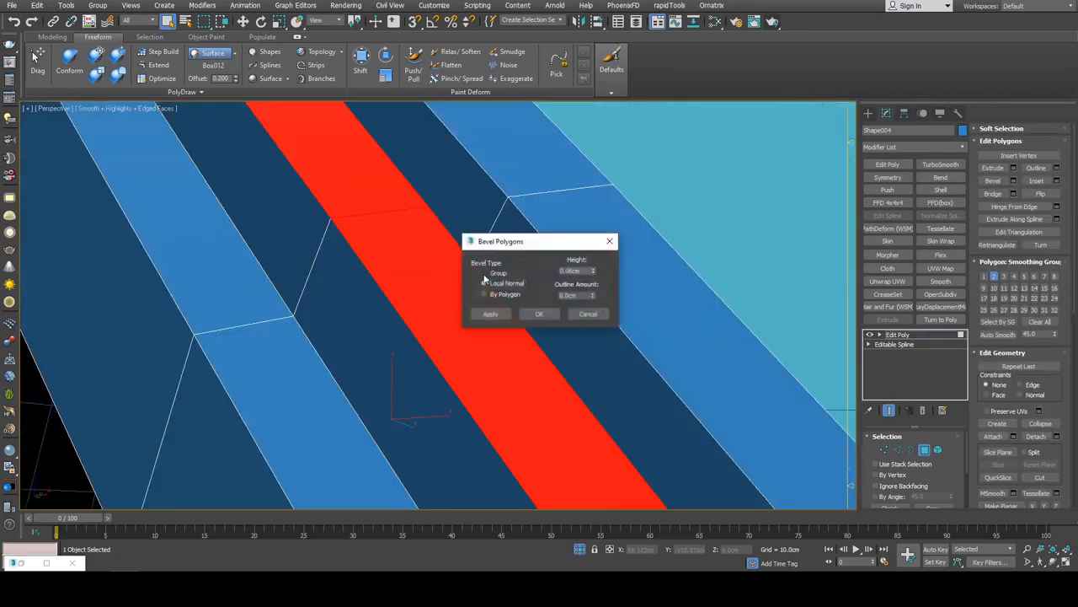
pyautogui.moveTo(594, 276); pyautogui.dragTo(595, 288)
pyautogui.click(595, 270)
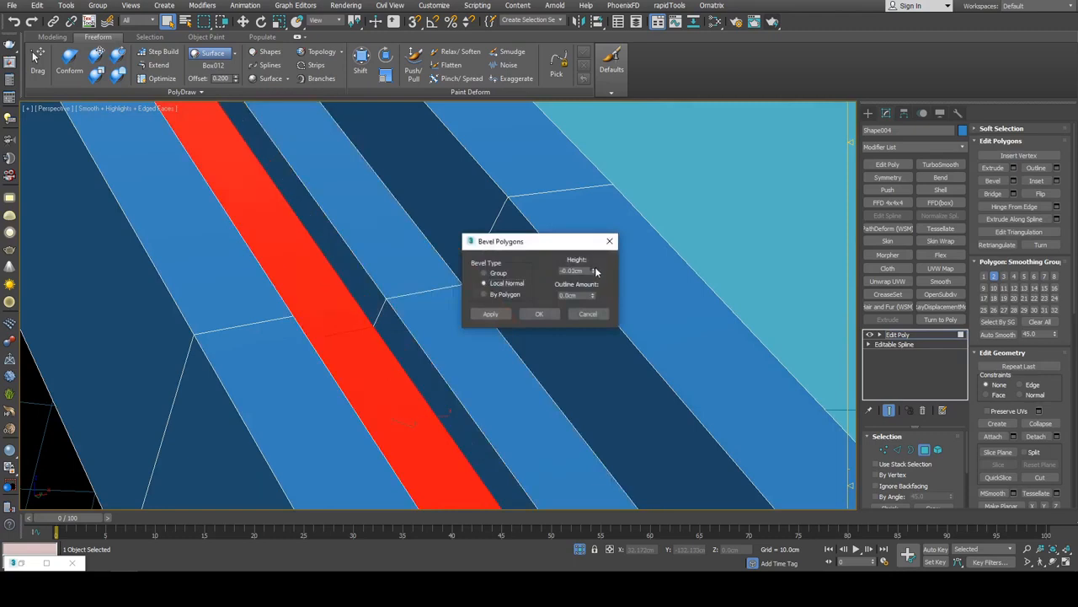
pyautogui.click(593, 297)
pyautogui.click(541, 314)
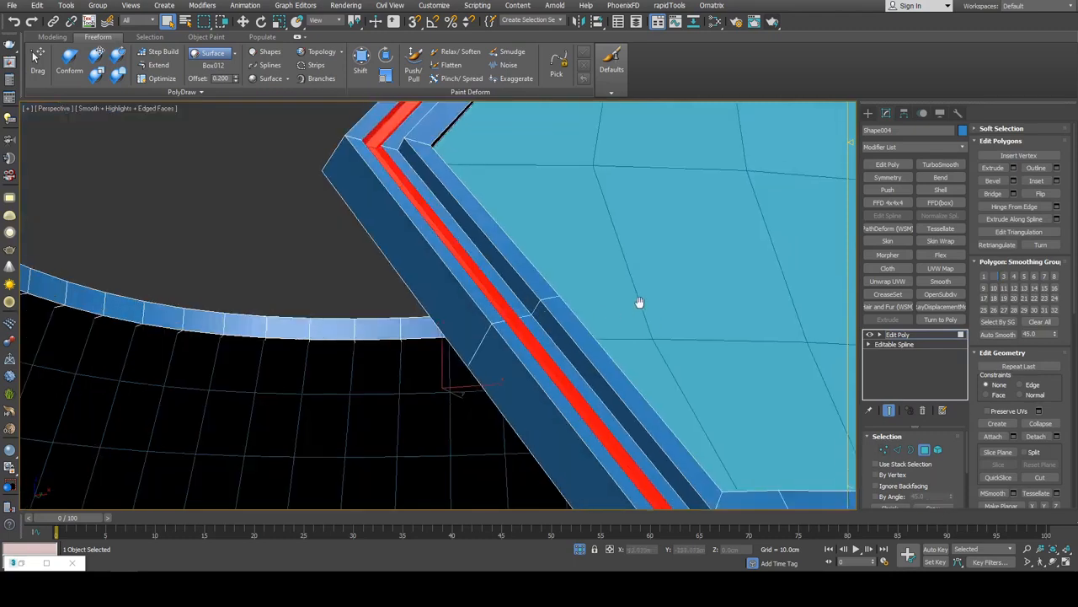
# - Detach the groove's floor polygons as a cloned object named Object010 and leave polygon editing
pyautogui.keyDown('alt'); pyautogui.moveTo(637, 300); pyautogui.dragTo(482, 233, button='middle'); pyautogui.keyUp('alt')
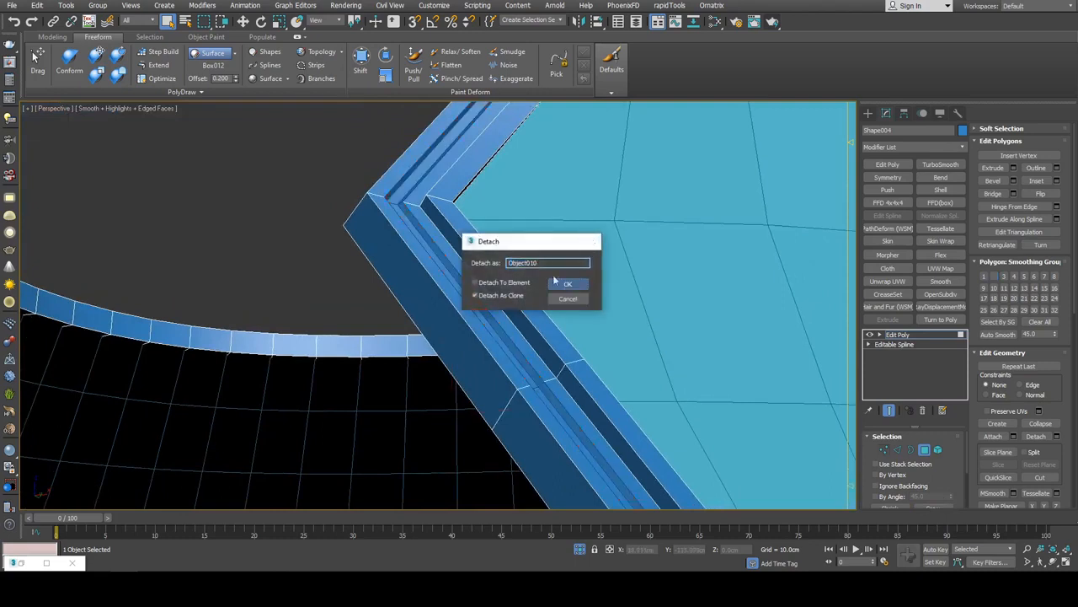
pyautogui.click(566, 284)
pyautogui.press('4')
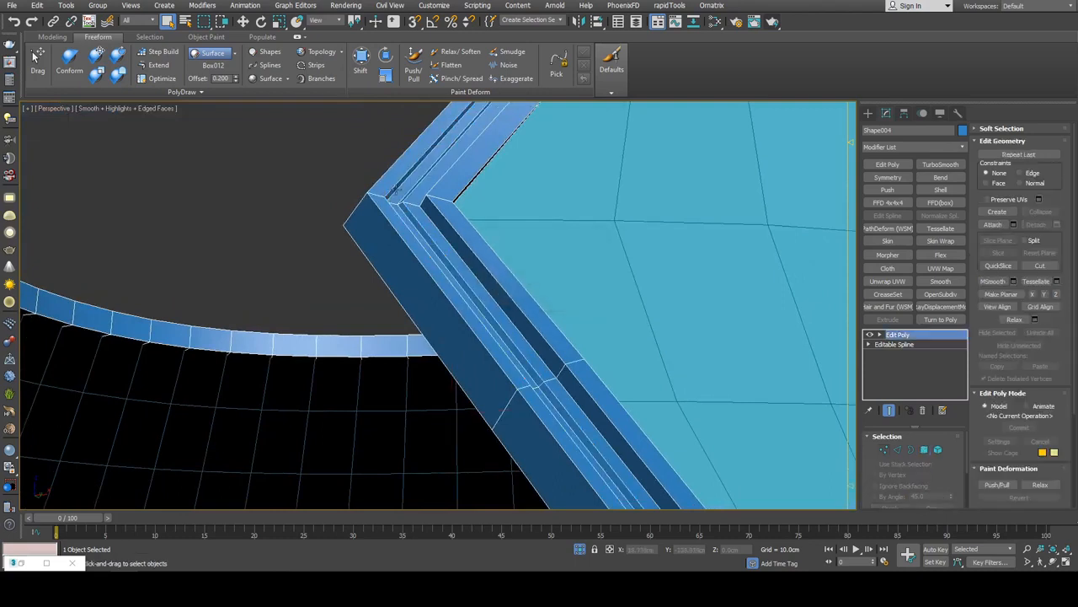
# - Add an Edit Poly modifier to the cloned groove strip Object010 and flip all its polygons
pyautogui.click(400, 190)
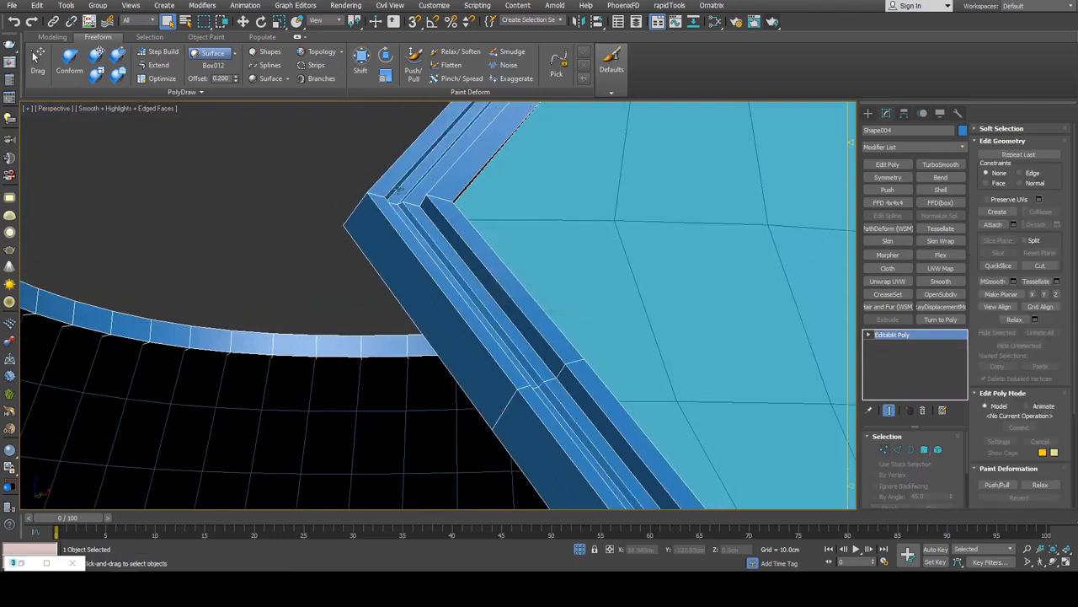
pyautogui.click(888, 165)
pyautogui.press('4')
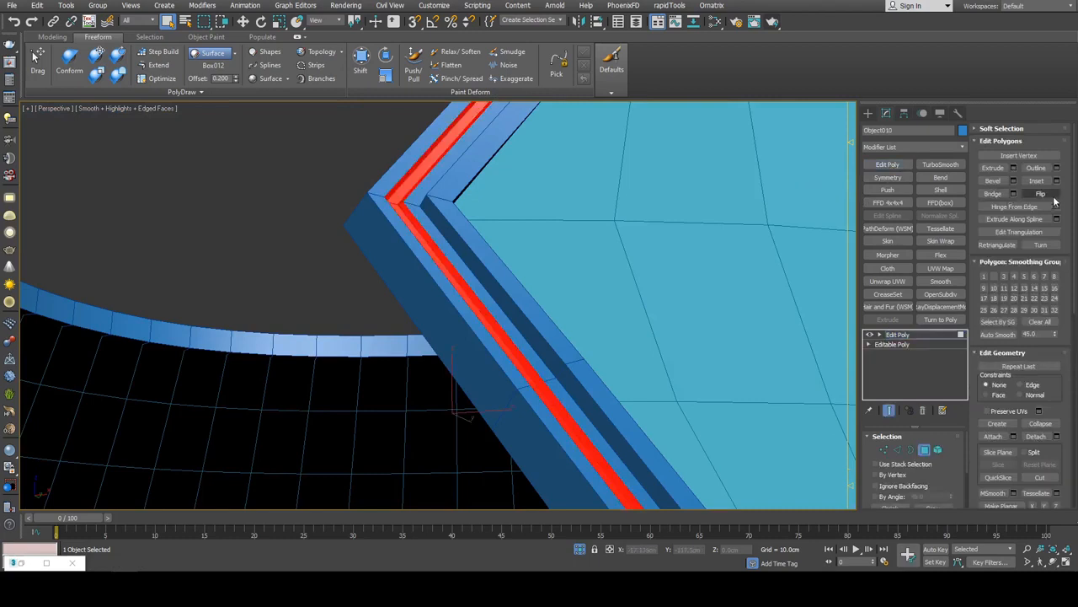
pyautogui.click(1040, 193)
pyautogui.scroll(5, 472, 244)
# - Bridge the flipped strip's opposite outer edges on both sides of the front corner to close its outer face
pyautogui.press('2')
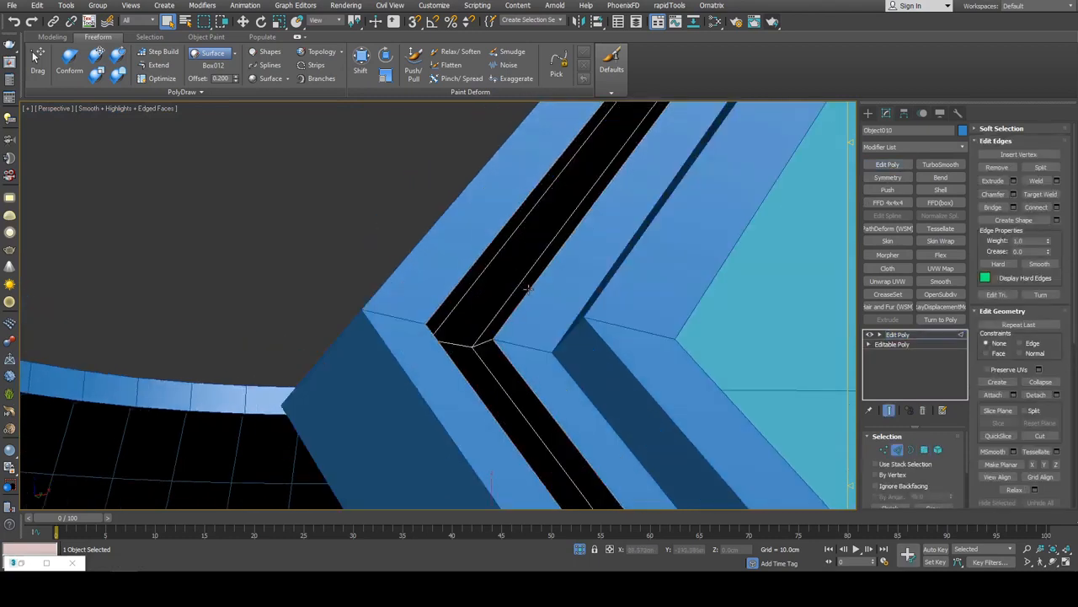
pyautogui.click(490, 251)
pyautogui.keyDown('ctrl'); pyautogui.click(548, 265); pyautogui.keyUp('ctrl')
pyautogui.hotkey('alt', 'b')
pyautogui.click(556, 335)
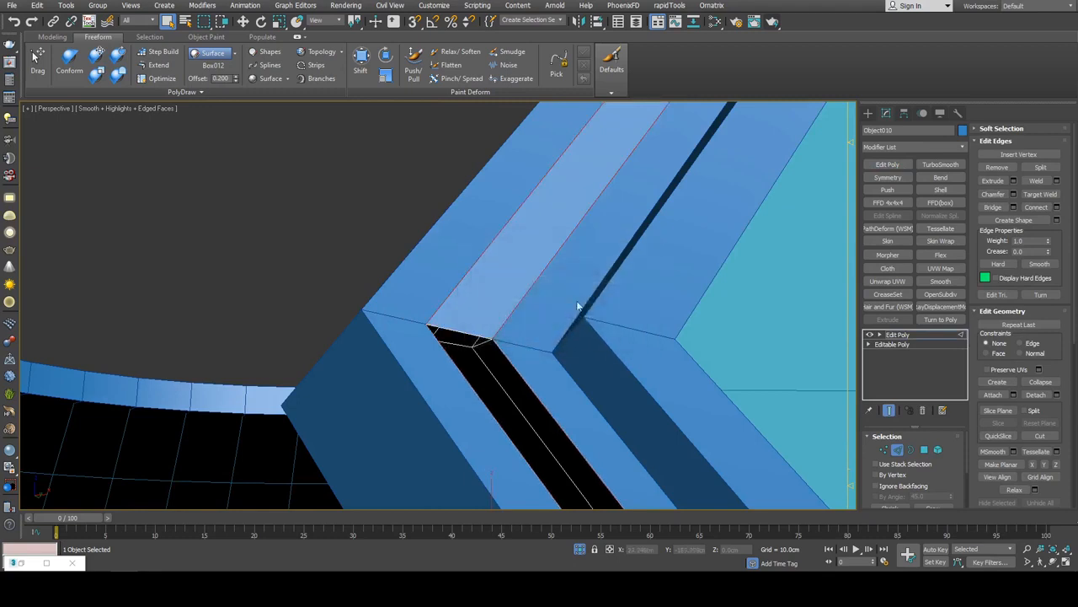
pyautogui.hotkey('alt', 'b')
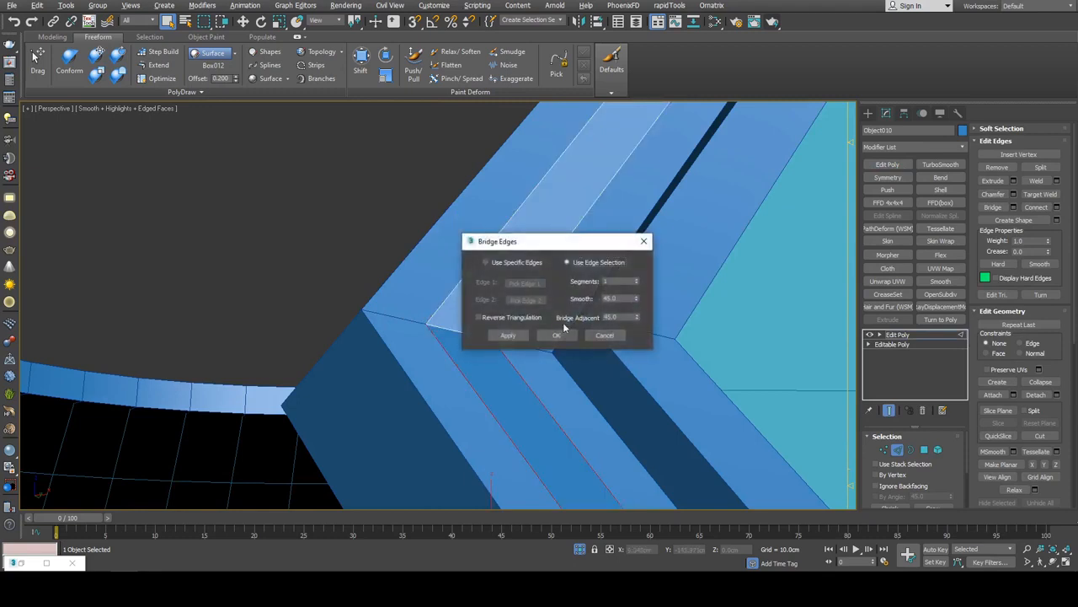
pyautogui.click(560, 333)
# - Select the polygon loop running along the strip's newly bridged outer face
pyautogui.press('4')
pyautogui.click(471, 347)
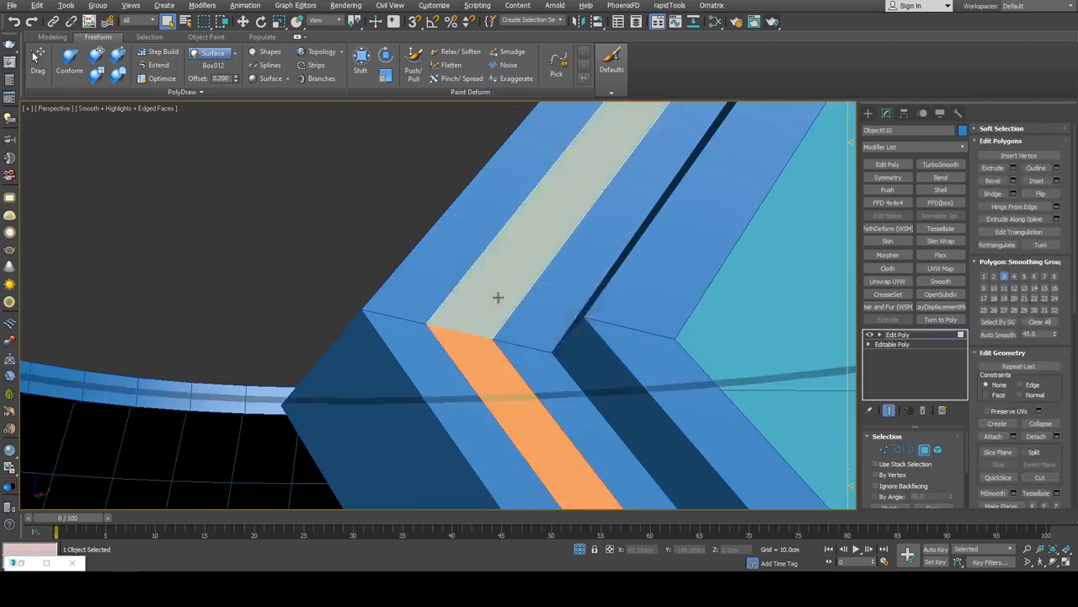
pyautogui.keyDown('shift'); pyautogui.click(508, 273); pyautogui.keyUp('shift')
pyautogui.scroll(-10, 515, 275)
pyautogui.scroll(10, 591, 258)
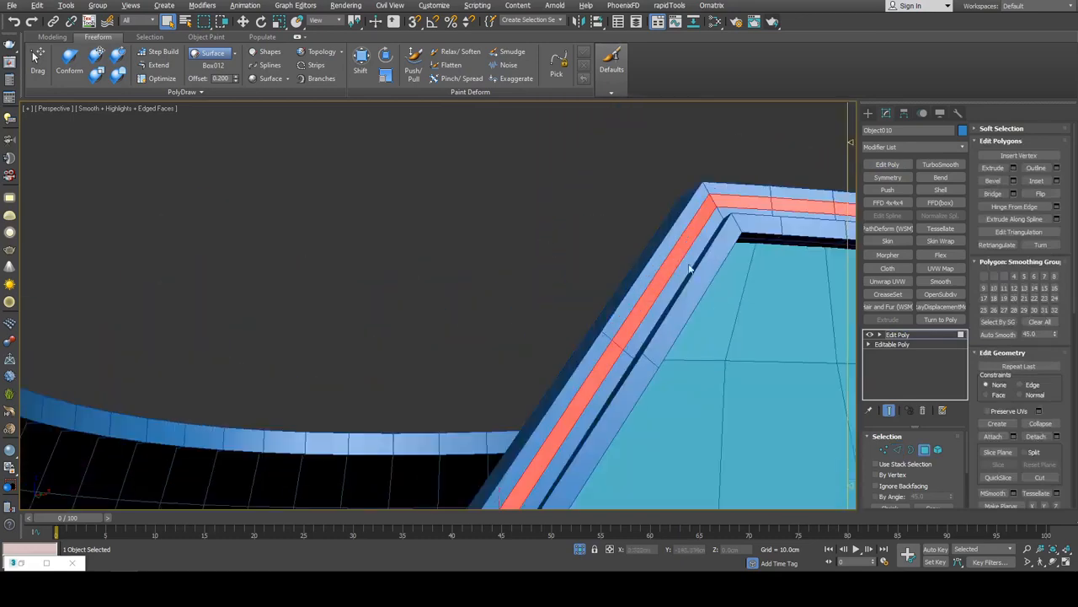
# - Bevel the selected polygon loop by local normal with a 0.01 cm height and a slightly reduced outline, and leave polygon editing
pyautogui.hotkey('ctrl', 'shift', 'b')
pyautogui.click(594, 273)
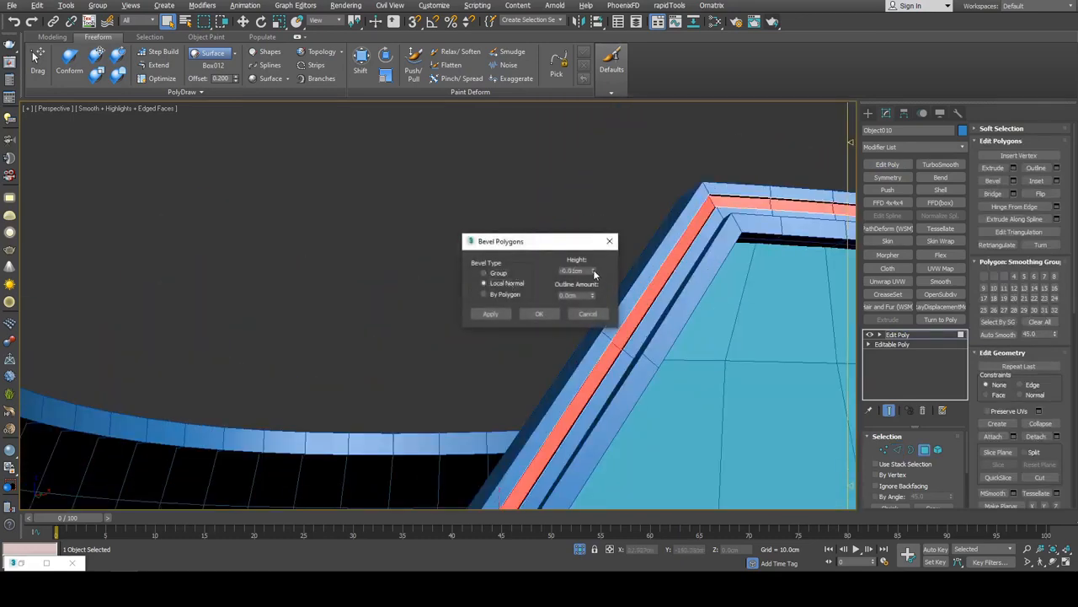
pyautogui.click(593, 269)
pyautogui.click(594, 270)
pyautogui.click(594, 299)
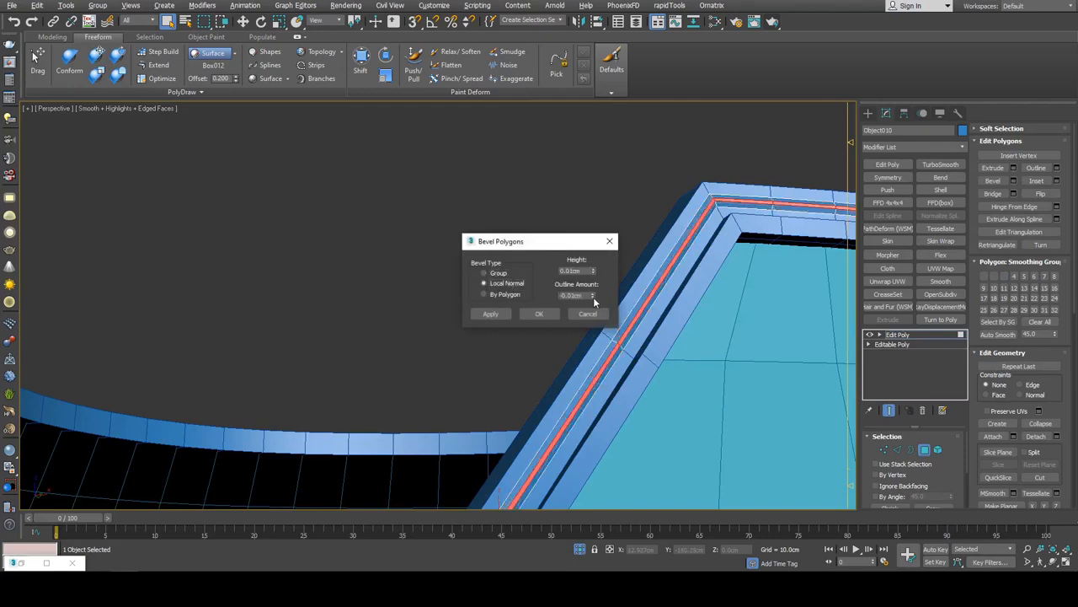
pyautogui.click(593, 294)
pyautogui.click(545, 317)
pyautogui.press('4')
# - Change the groove strip's object color to dark yellow from the 3ds Max palette
pyautogui.press('F4')
pyautogui.scroll(-5, 552, 316)
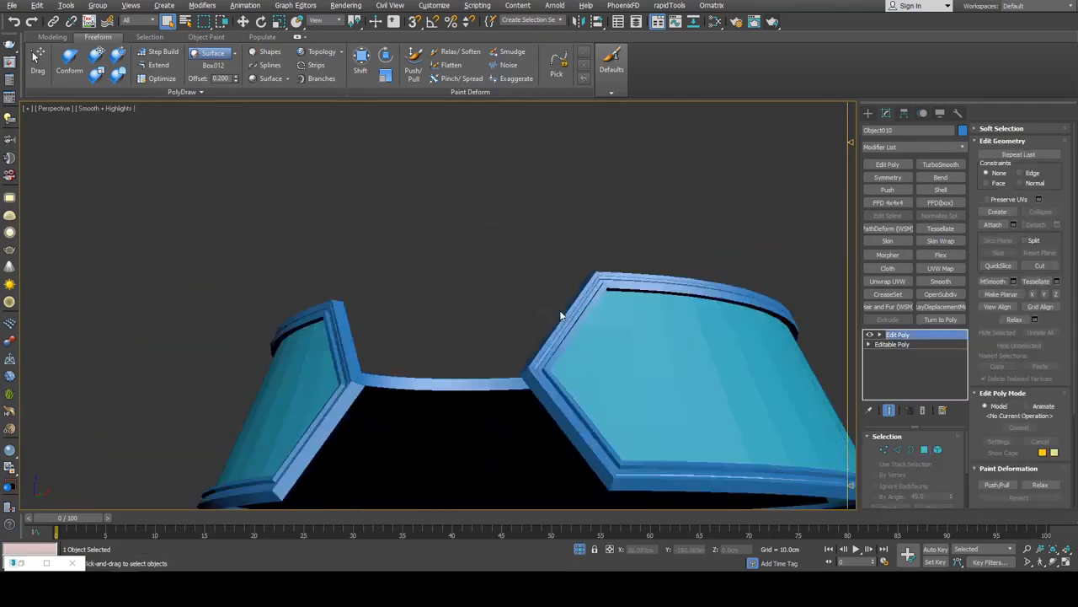
pyautogui.scroll(3, 580, 310)
pyautogui.scroll(2, 583, 285)
pyautogui.press('F4')
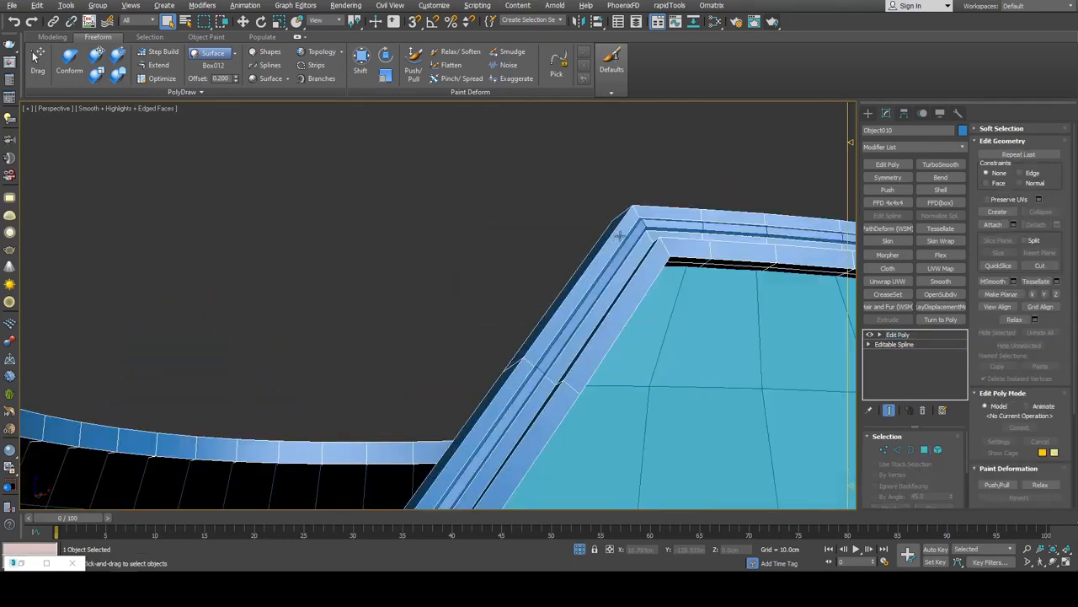
pyautogui.click(962, 130)
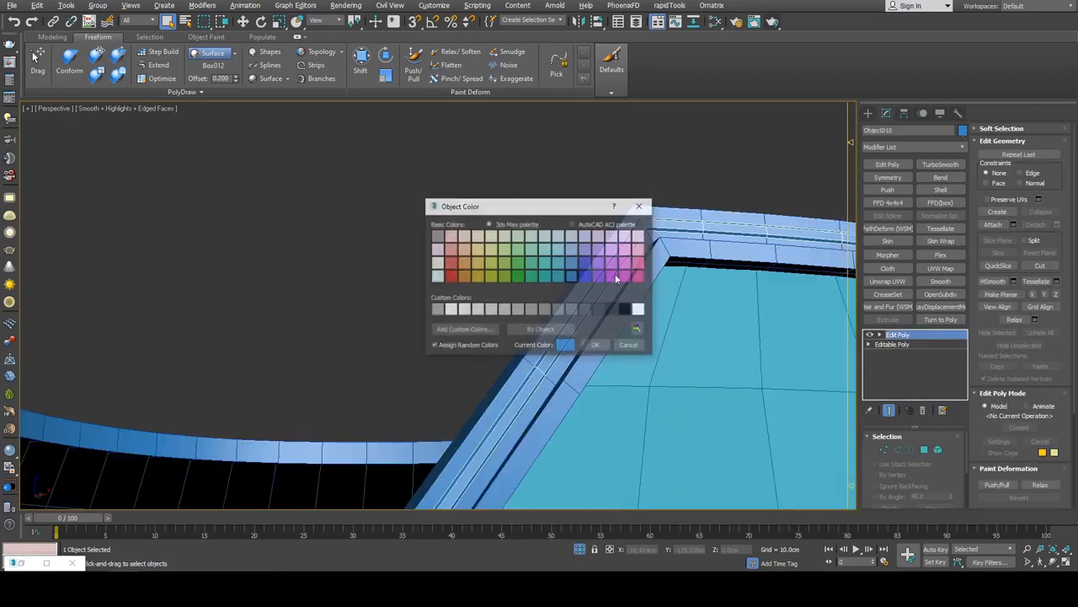
pyautogui.click(473, 277)
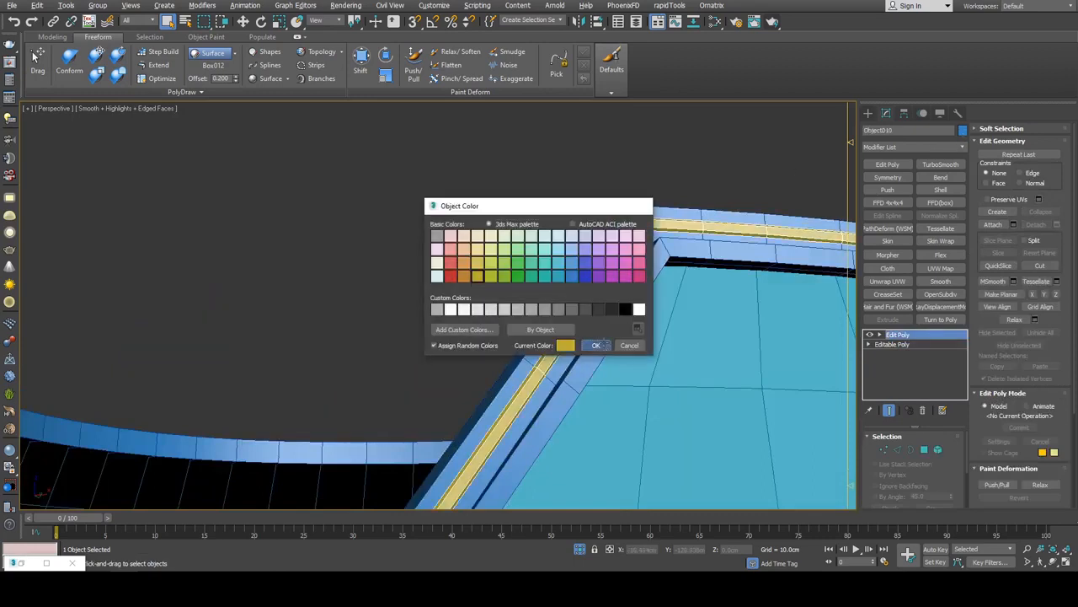
pyautogui.click(595, 345)
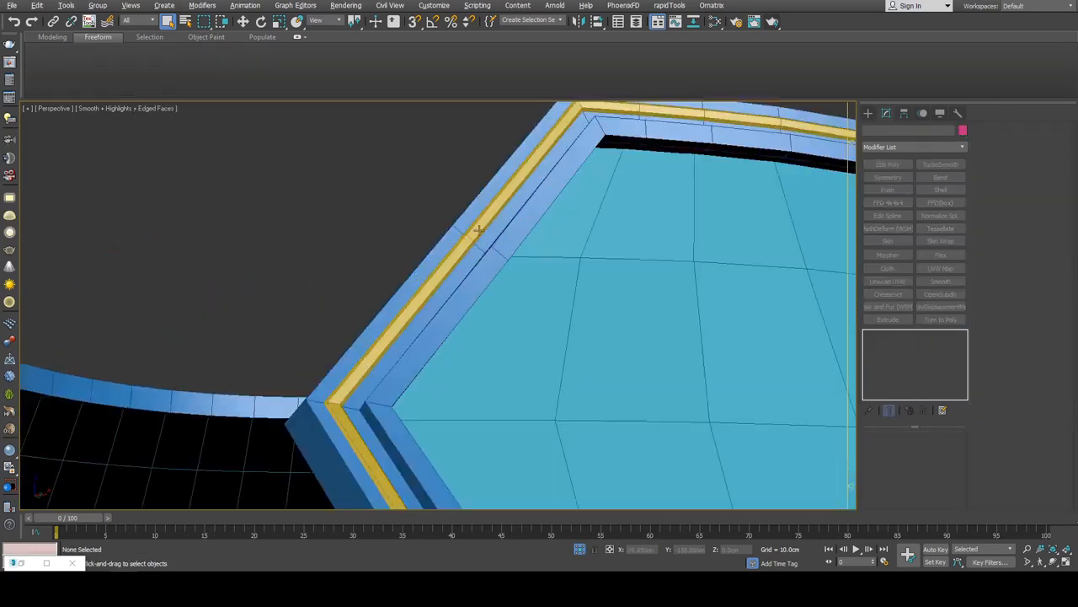
# - Examine the blue collar with its gold trim strip and compare it with the pink winged collar
pyautogui.click(469, 230)
pyautogui.moveTo(471, 232); pyautogui.dragTo(500, 226)
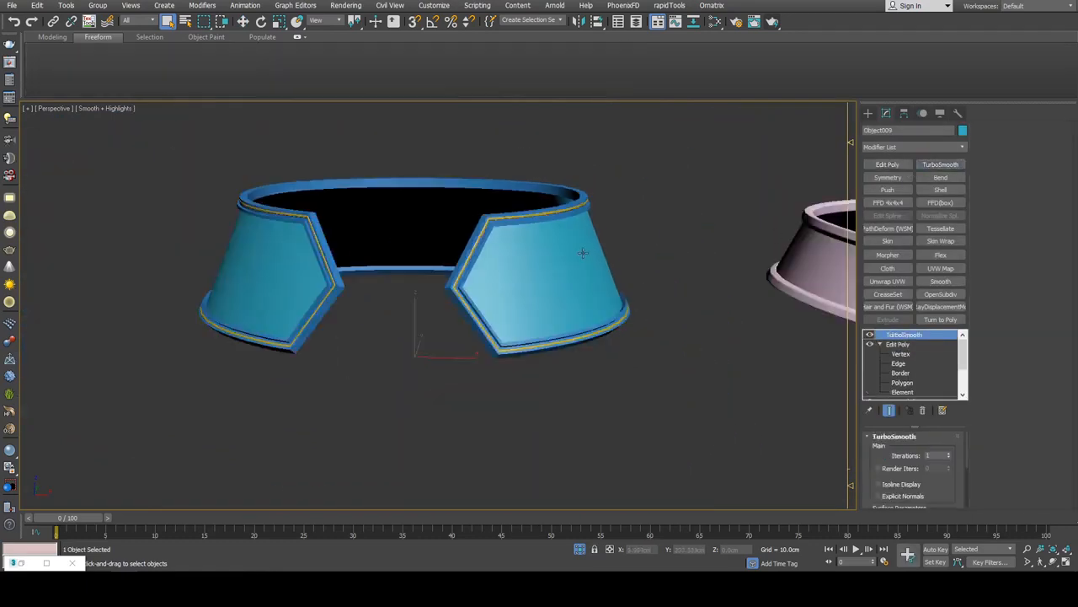
pyautogui.scroll(-4, 583, 253)
pyautogui.keyDown('alt'); pyautogui.moveTo(595, 285); pyautogui.dragTo(613, 286, button='middle'); pyautogui.keyUp('alt')
pyautogui.moveTo(613, 286); pyautogui.dragTo(472, 287, button='middle')
pyautogui.keyDown('alt'); pyautogui.moveTo(471, 287); pyautogui.dragTo(504, 303, button='middle'); pyautogui.keyUp('alt')
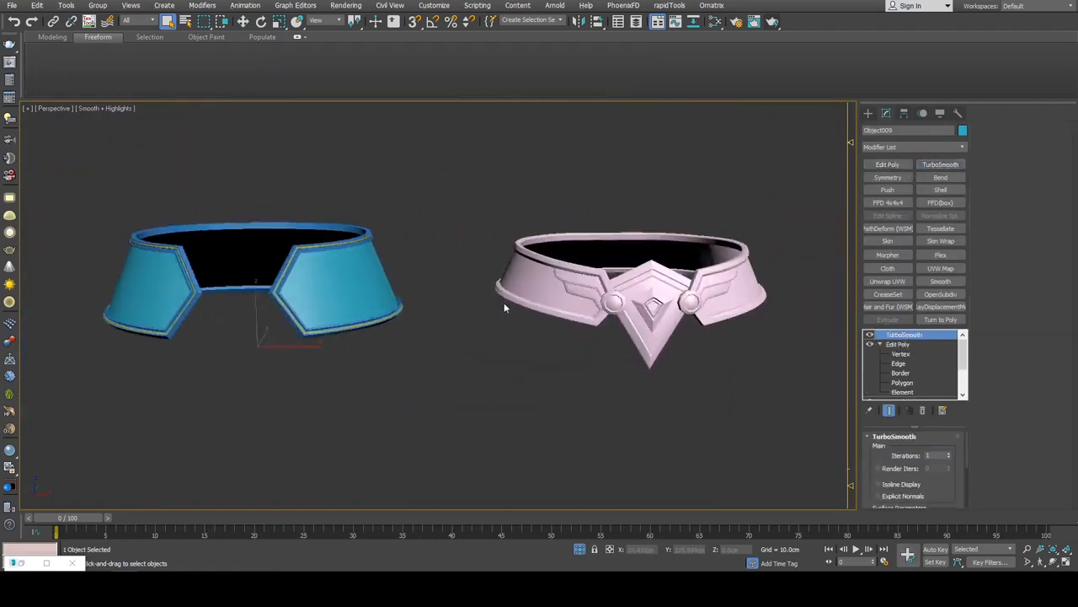
pyautogui.click(499, 324)
pyautogui.scroll(2, 669, 297)
pyautogui.moveTo(670, 297); pyautogui.dragTo(590, 301, button='middle')
pyautogui.keyDown('alt'); pyautogui.moveTo(590, 302); pyautogui.dragTo(558, 303, button='middle'); pyautogui.keyUp('alt')
pyautogui.scroll(5, 556, 294)
pyautogui.press('F4')
# - Select the pink winged collar, preview its Edit Poly modifier on and off, and inspect the wing panels
pyautogui.click(561, 280)
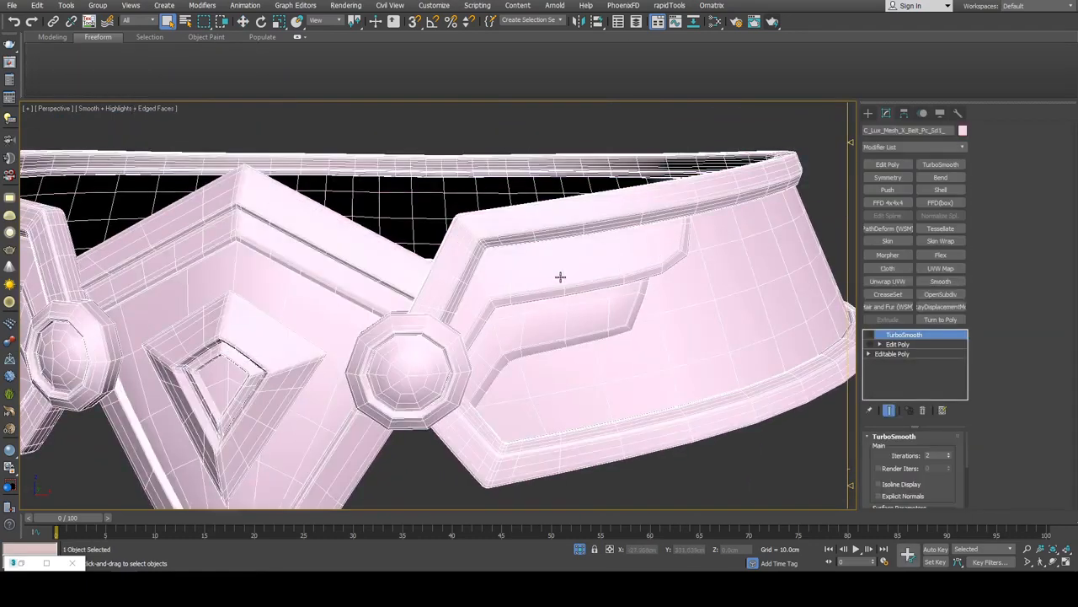
pyautogui.scroll(-3, 623, 288)
pyautogui.moveTo(659, 297); pyautogui.dragTo(678, 291, button='middle')
pyautogui.scroll(3, 677, 292)
pyautogui.click(870, 344)
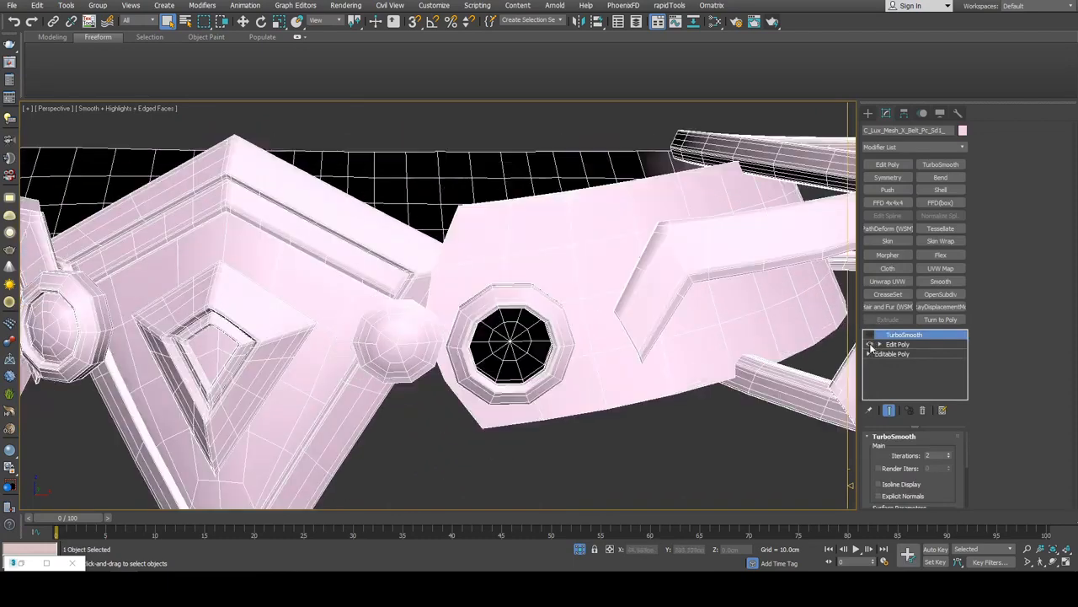
pyautogui.click(870, 344)
pyautogui.press('z')
pyautogui.press('F4')
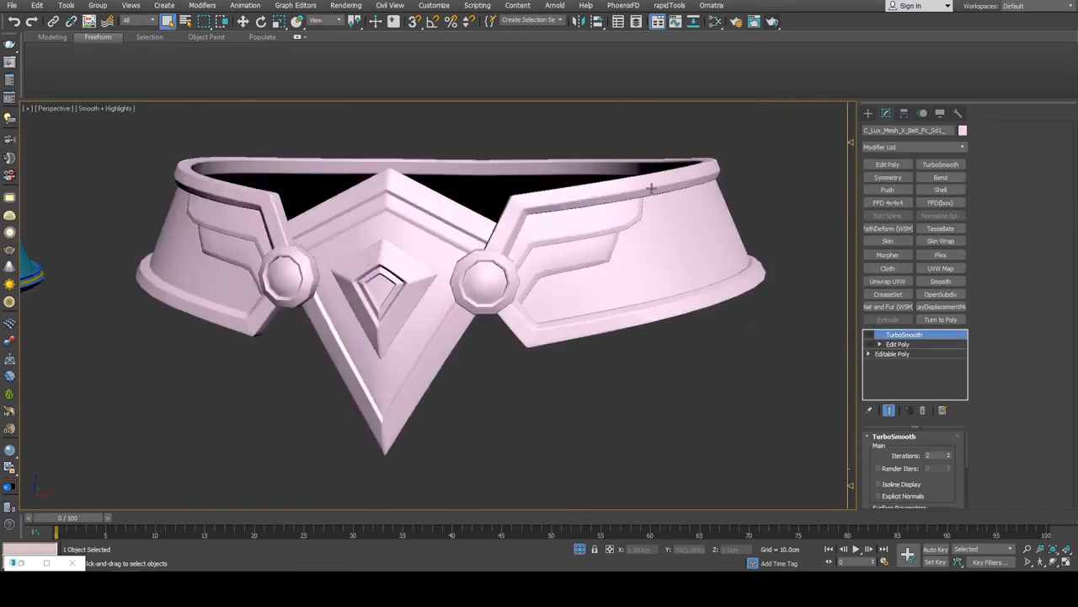
# - At the upper Edit Poly level of the teal collar base Object009, clone one front panel polygon beside the collar as Object011
pyautogui.press('F4')
pyautogui.moveTo(261, 261); pyautogui.dragTo(697, 270, button='middle')
pyautogui.click(316, 265)
pyautogui.moveTo(318, 254); pyautogui.dragTo(592, 310, button='middle')
pyautogui.keyDown('alt'); pyautogui.moveTo(644, 341); pyautogui.dragTo(556, 323, button='middle'); pyautogui.keyUp('alt')
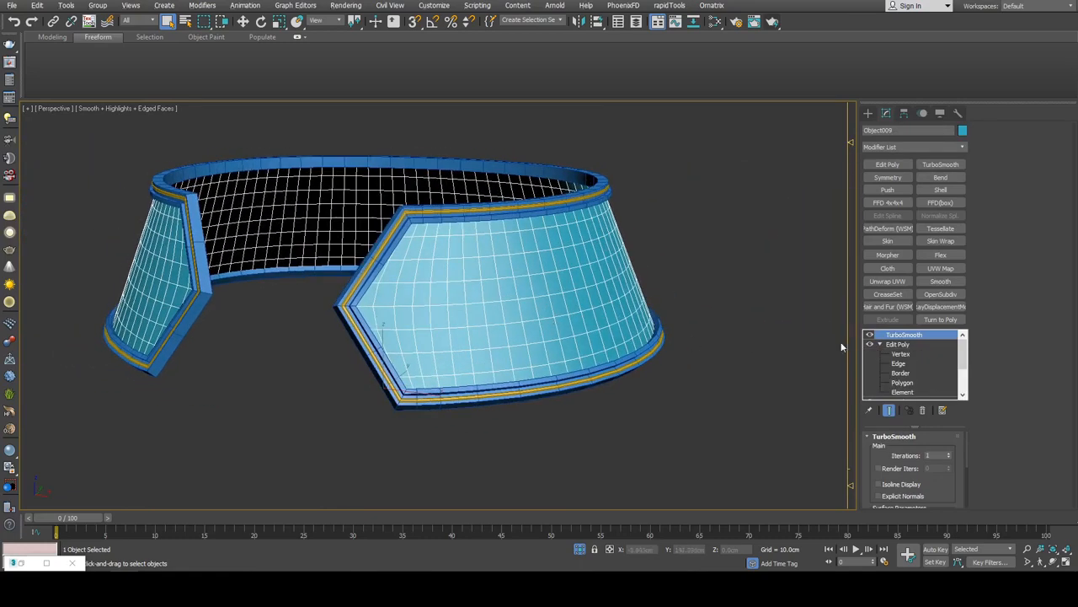
pyautogui.click(879, 345)
pyautogui.click(897, 344)
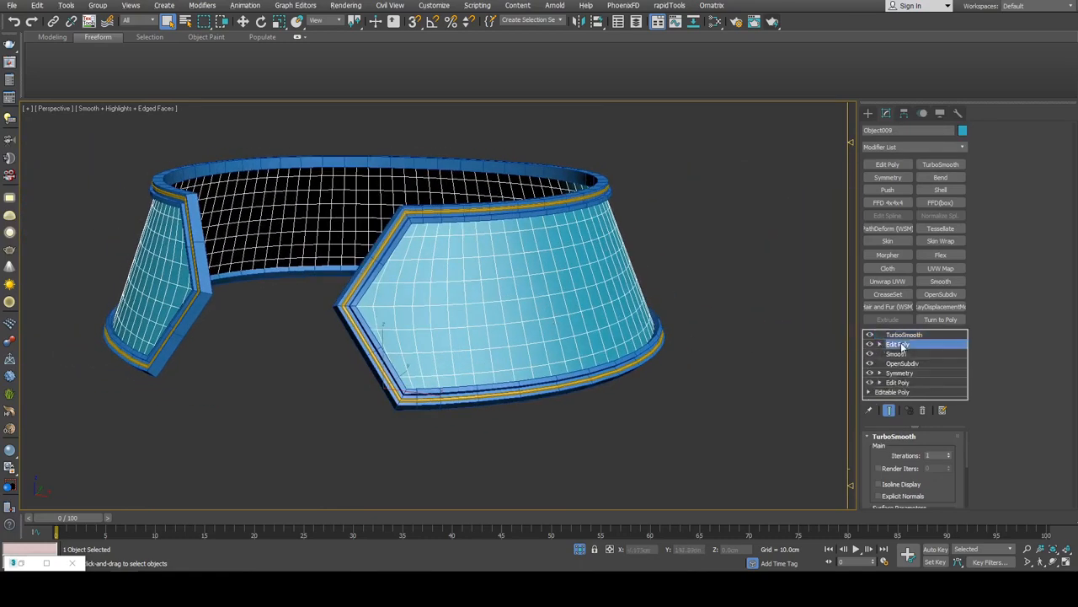
pyautogui.press('4')
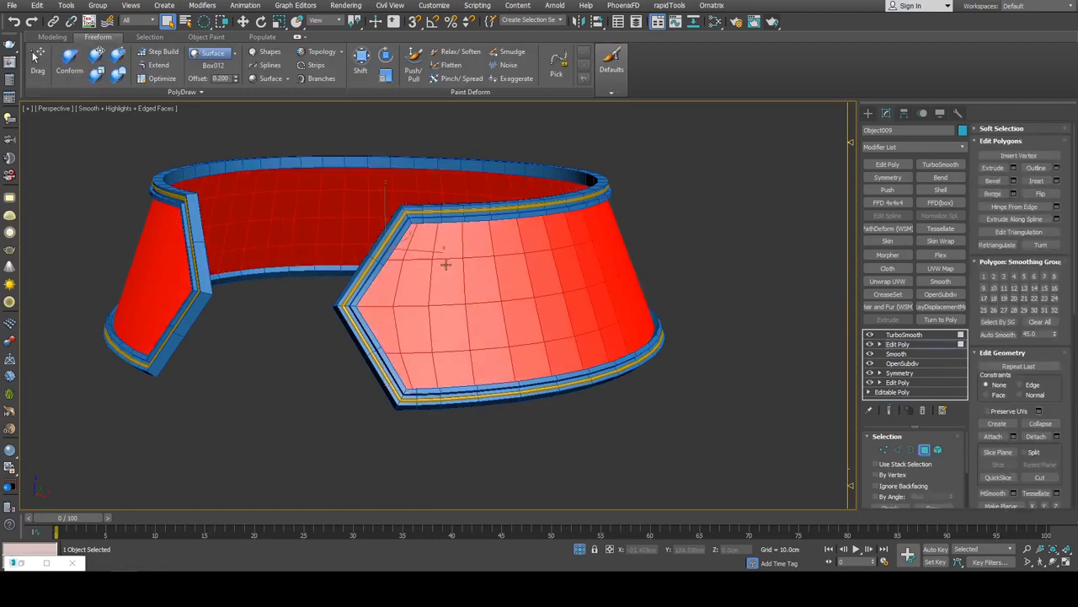
pyautogui.click(446, 266)
pyautogui.press('w')
pyautogui.keyDown('shift'); pyautogui.moveTo(465, 266); pyautogui.dragTo(738, 211); pyautogui.keyUp('shift')
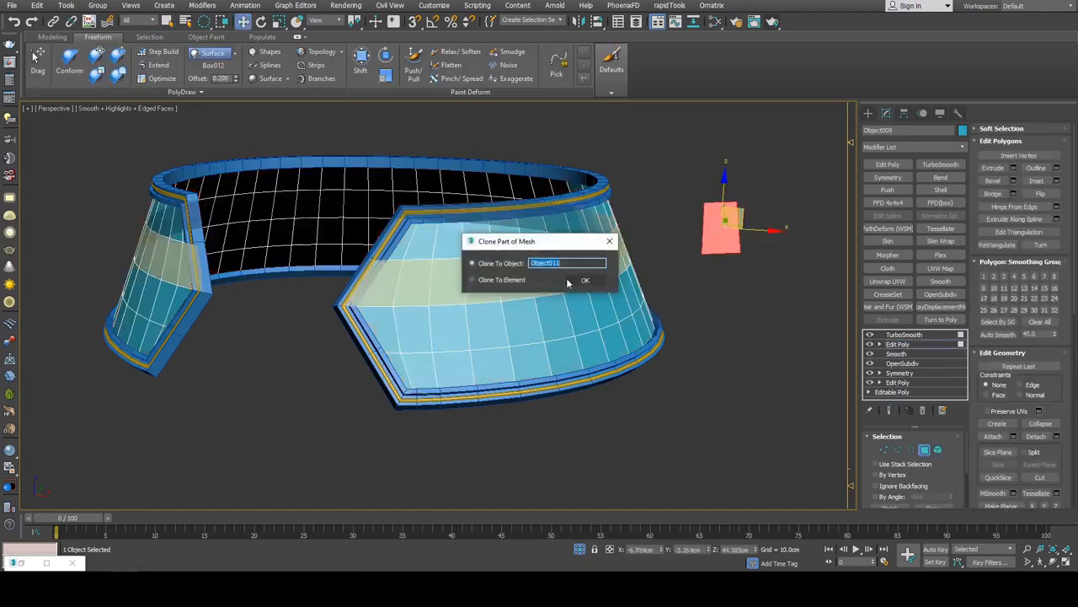
pyautogui.click(583, 282)
# - Leave the collar base's polygon editing, select the cloned polygon object and add an Edit Poly modifier to it
pyautogui.press('4')
pyautogui.click(714, 245)
pyautogui.press('q')
pyautogui.click(893, 166)
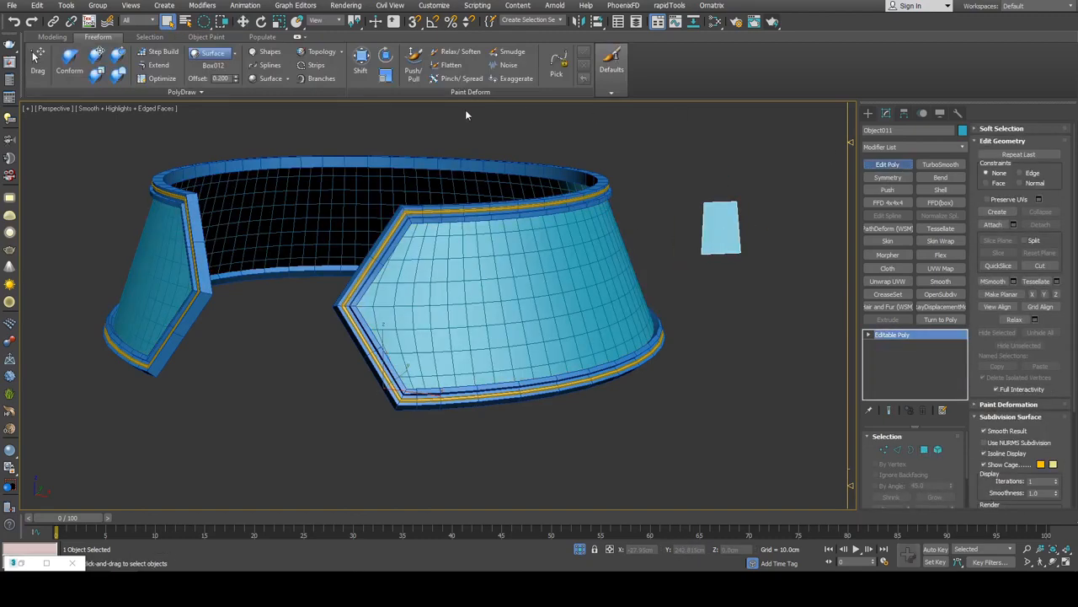
pyautogui.click(479, 258)
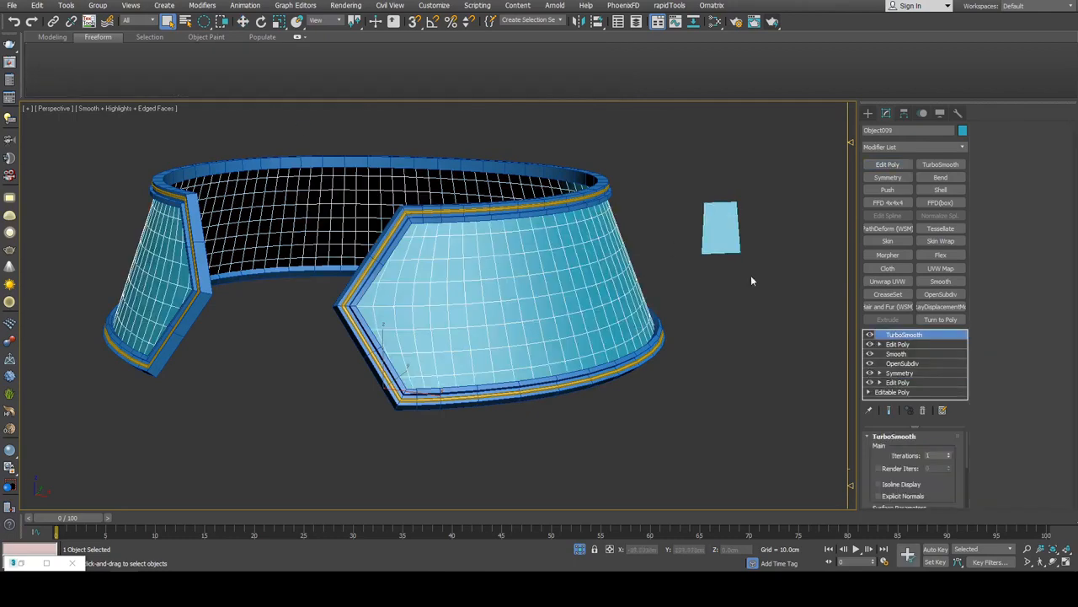
pyautogui.click(734, 232)
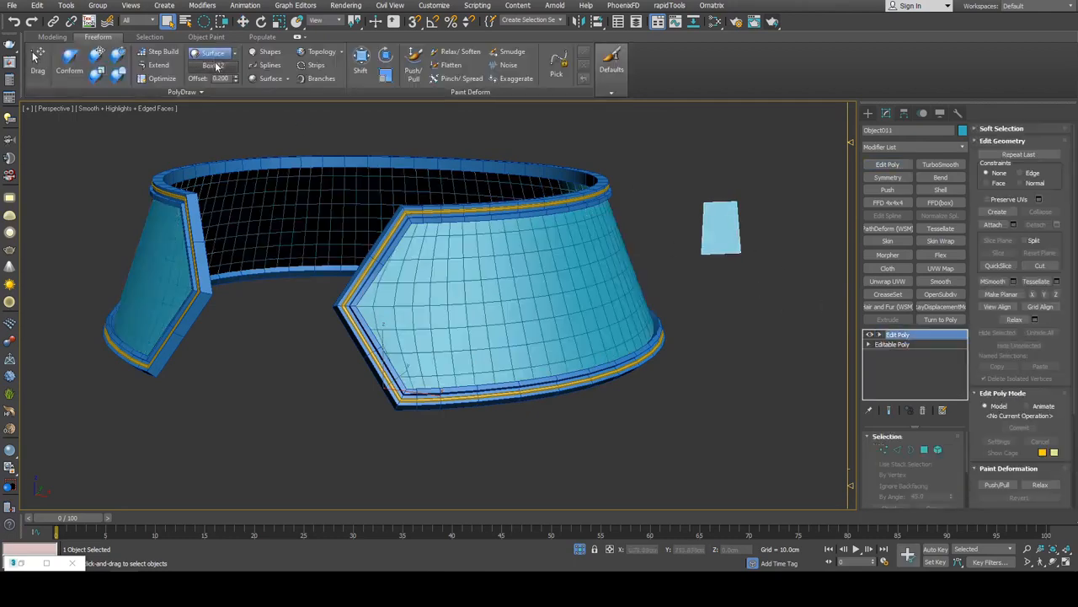
# - Set the teal collar base Object009 as the PolyDraw drawing surface
pyautogui.click(216, 66)
pyautogui.click(475, 270)
pyautogui.moveTo(399, 222); pyautogui.dragTo(415, 235, button='middle')
pyautogui.press('q')
# - Use Step Build to draw a quad on the collar's front panel at its pointed tip
pyautogui.click(173, 54)
pyautogui.scroll(-3, 416, 287)
pyautogui.moveTo(417, 302); pyautogui.dragTo(111, 290, button='middle')
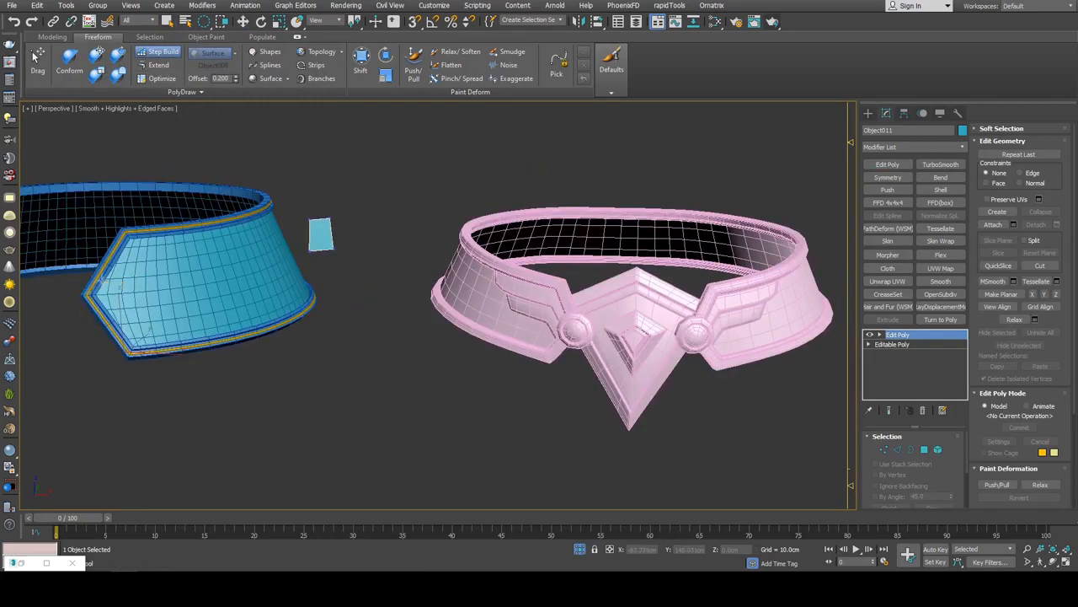
pyautogui.moveTo(118, 291); pyautogui.dragTo(119, 293, button='middle')
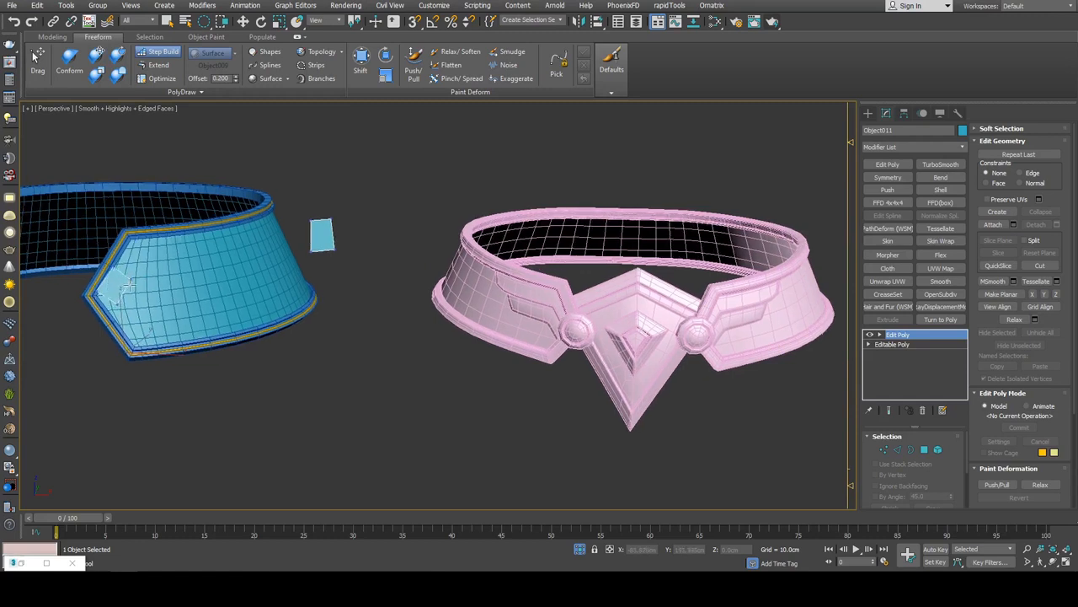
# - Extend the quads up the panel's slanted front edge and along its upper border with the Extend tool
pyautogui.press('e')
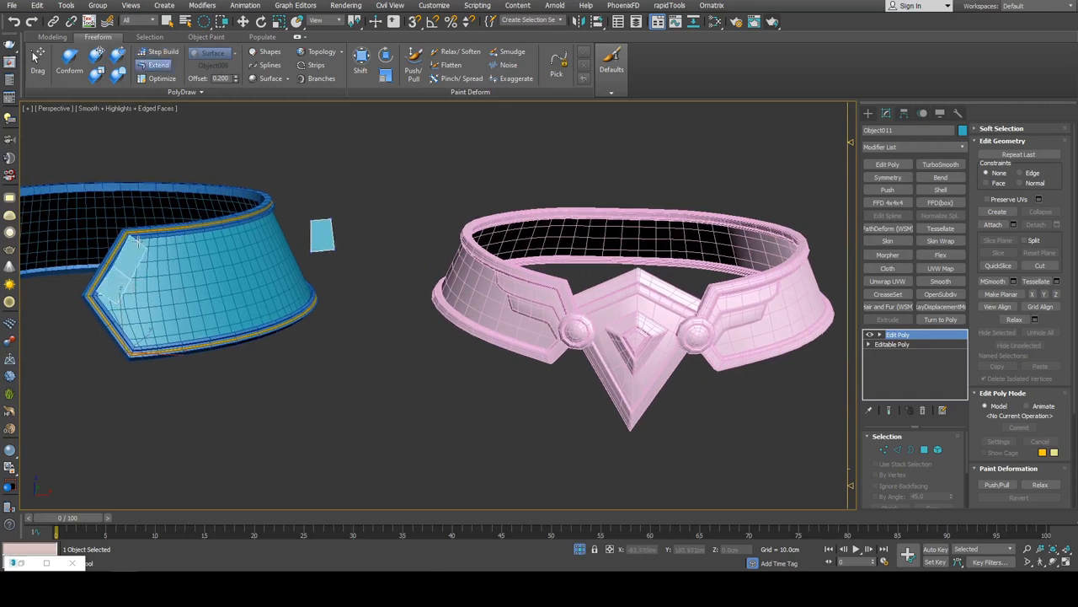
pyautogui.moveTo(148, 250); pyautogui.dragTo(152, 251, button='middle')
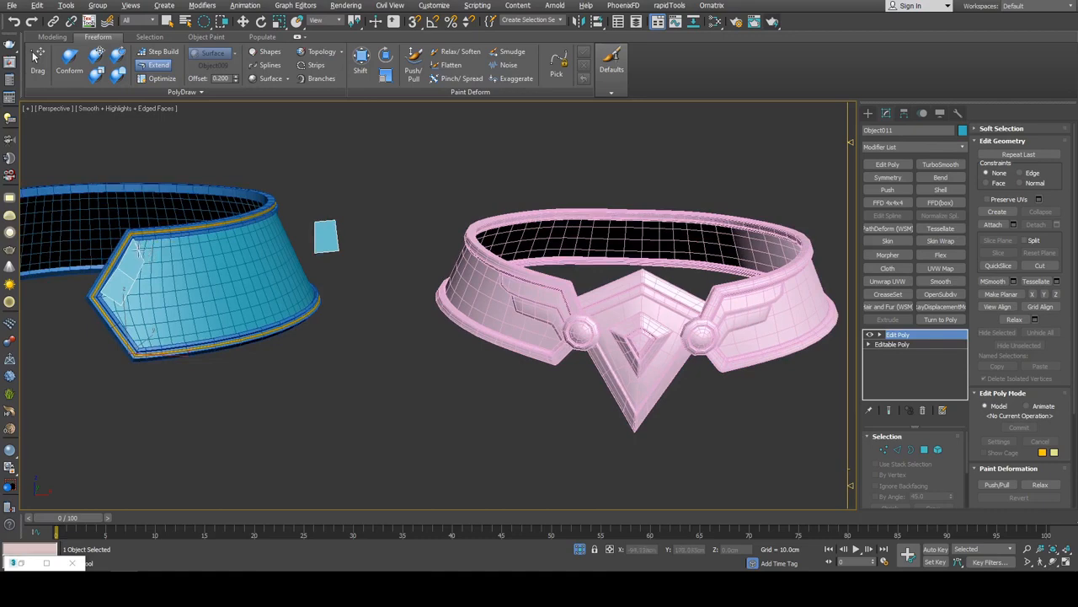
pyautogui.scroll(3, 288, 276)
pyautogui.moveTo(164, 246); pyautogui.dragTo(280, 278, button='middle')
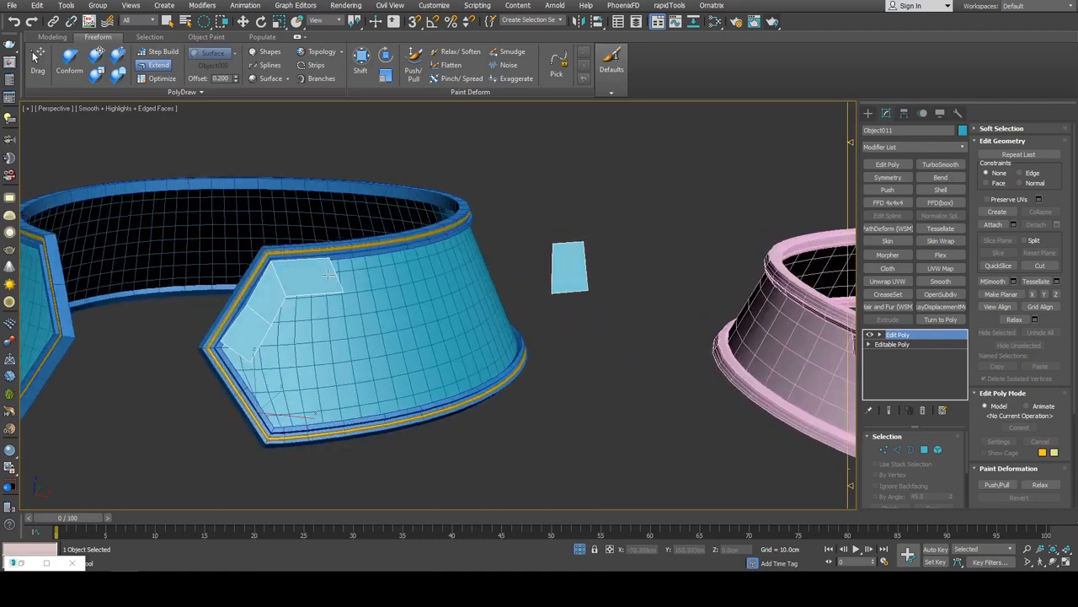
pyautogui.keyDown('shift'); pyautogui.moveTo(337, 276); pyautogui.dragTo(467, 266); pyautogui.keyUp('shift')
pyautogui.scroll(2, 392, 268)
pyautogui.scroll(-5, 452, 283)
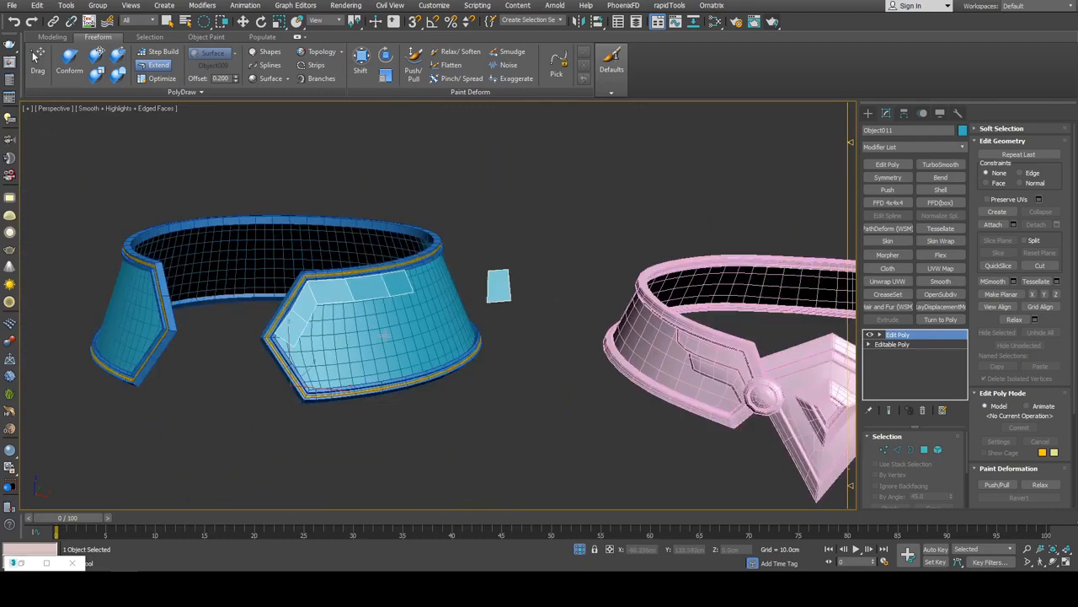
# - Crease the inner and outer corner vertices where the drawn quad strip bends at the panel's tip
pyautogui.keyDown('alt'); pyautogui.moveTo(453, 284); pyautogui.dragTo(465, 310, button='middle'); pyautogui.keyUp('alt')
pyautogui.scroll(5, 350, 319)
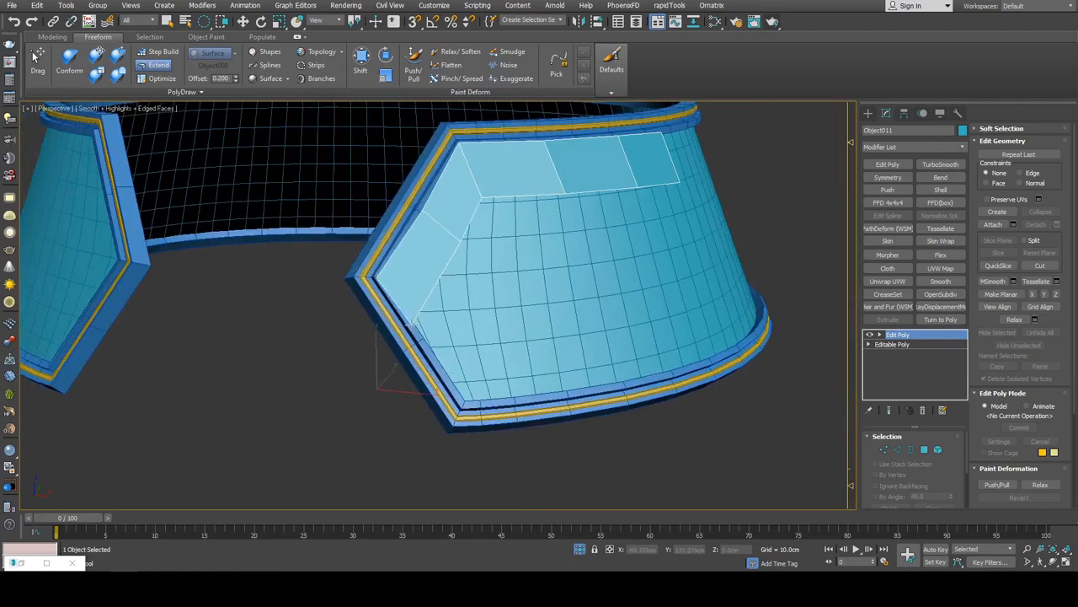
pyautogui.press('w')
pyautogui.moveTo(493, 267); pyautogui.dragTo(491, 313, button='middle')
pyautogui.press('1')
pyautogui.press('q')
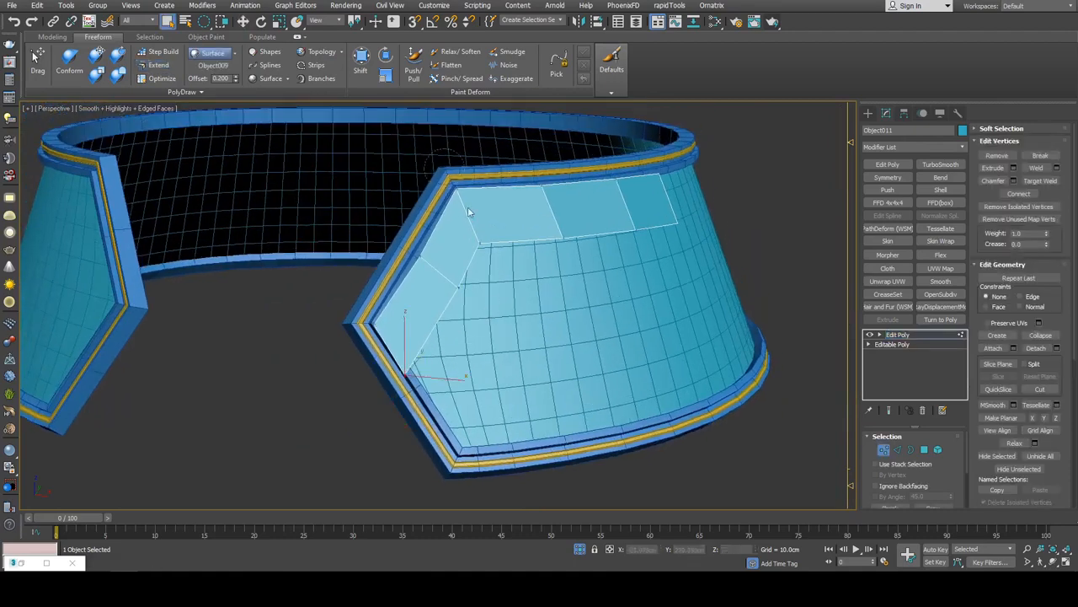
pyautogui.moveTo(369, 160); pyautogui.dragTo(506, 254)
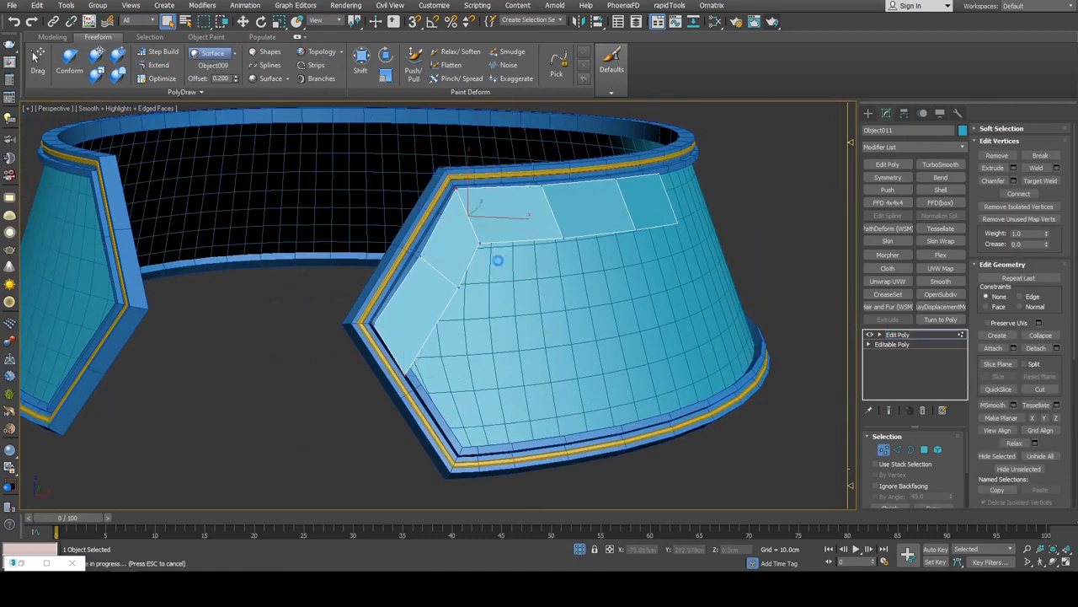
pyautogui.moveTo(518, 261); pyautogui.dragTo(480, 275, button='middle')
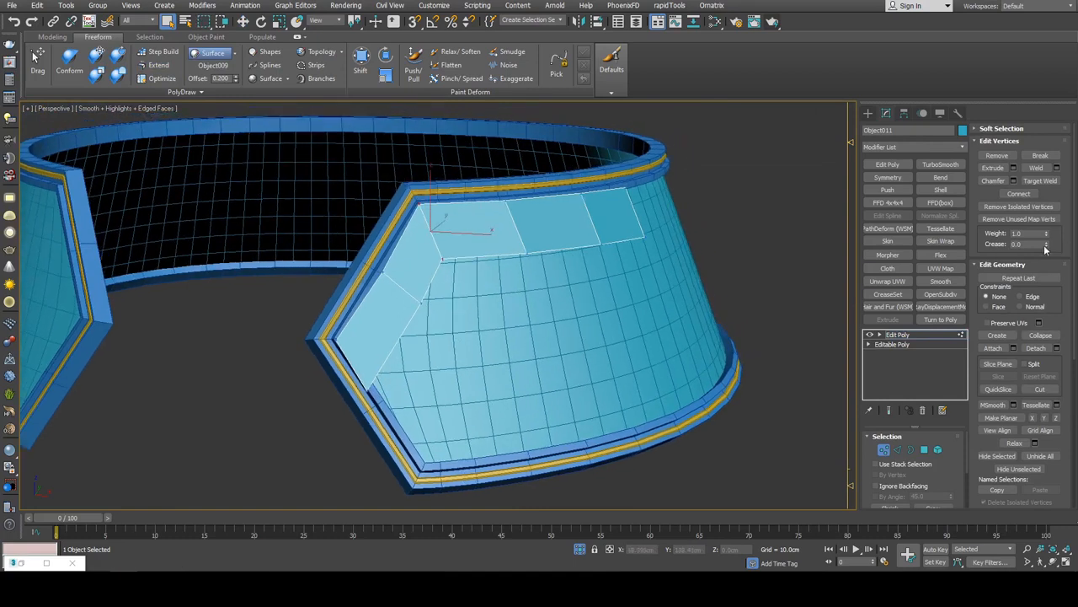
pyautogui.press('1')
# - Subdivide the quad strip with an OpenSubdiv modifier and add an Edit Poly modifier above it for vertex editing
pyautogui.click(940, 294)
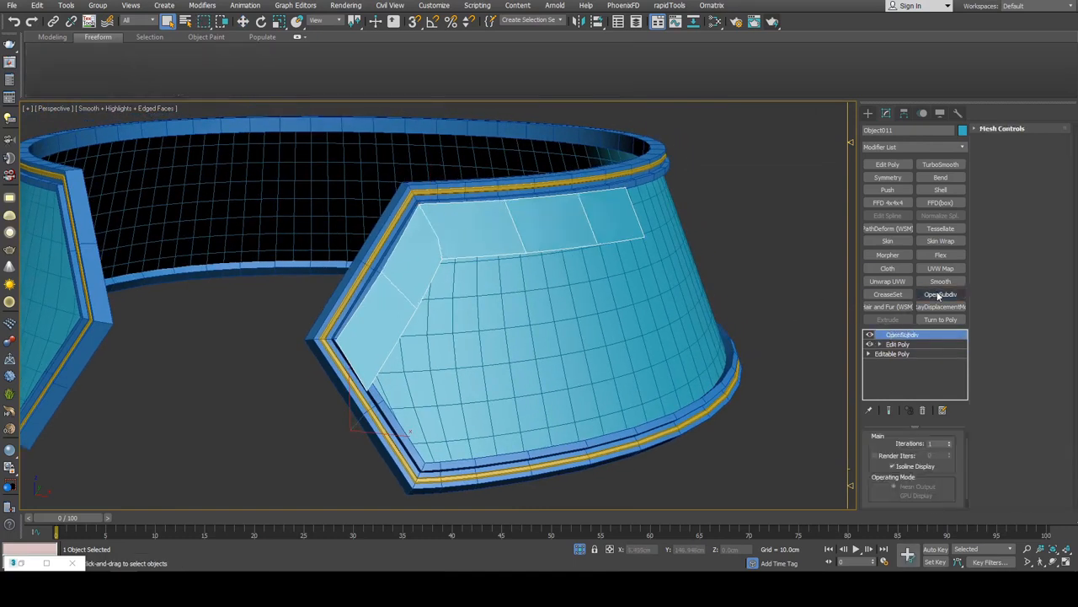
pyautogui.click(887, 164)
pyautogui.keyDown('alt'); pyautogui.moveTo(665, 253); pyautogui.dragTo(592, 242, button='middle'); pyautogui.keyUp('alt')
pyautogui.press('1')
# - Shift the vertices at the strip's far end along the collar surface to round off its lower corner
pyautogui.click(156, 65)
pyautogui.scroll(3, 655, 304)
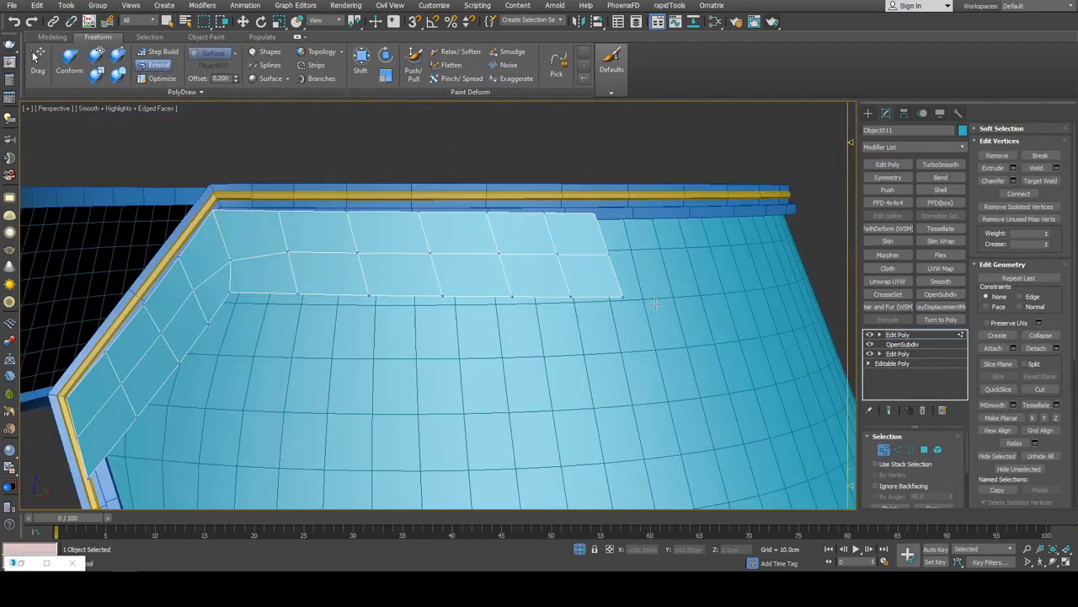
pyautogui.keyDown('ctrl'); pyautogui.keyDown('alt'); pyautogui.keyDown('shift'); pyautogui.moveTo(622, 297); pyautogui.dragTo(553, 296); pyautogui.keyUp('shift'); pyautogui.keyUp('alt'); pyautogui.keyUp('ctrl')
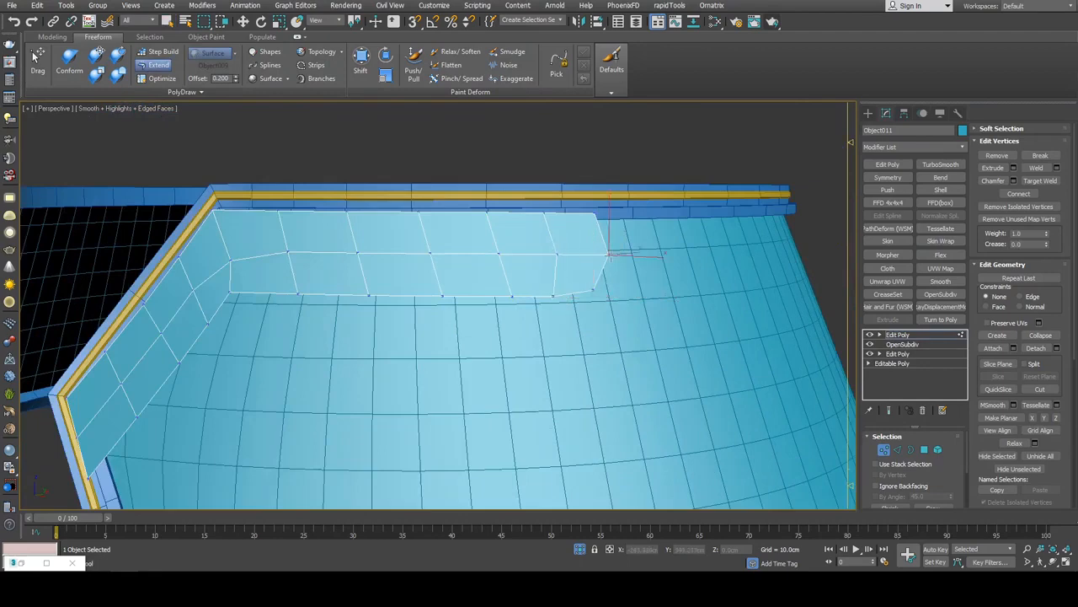
pyautogui.keyDown('ctrl'); pyautogui.keyDown('alt'); pyautogui.keyDown('shift'); pyautogui.moveTo(608, 253); pyautogui.dragTo(597, 251); pyautogui.keyUp('shift'); pyautogui.keyUp('alt'); pyautogui.keyUp('ctrl')
pyautogui.keyDown('ctrl'); pyautogui.keyDown('alt'); pyautogui.keyDown('shift'); pyautogui.moveTo(593, 289); pyautogui.dragTo(552, 252); pyautogui.keyUp('shift'); pyautogui.keyUp('alt'); pyautogui.keyUp('ctrl')
pyautogui.press('w')
pyautogui.scroll(-4, 605, 276)
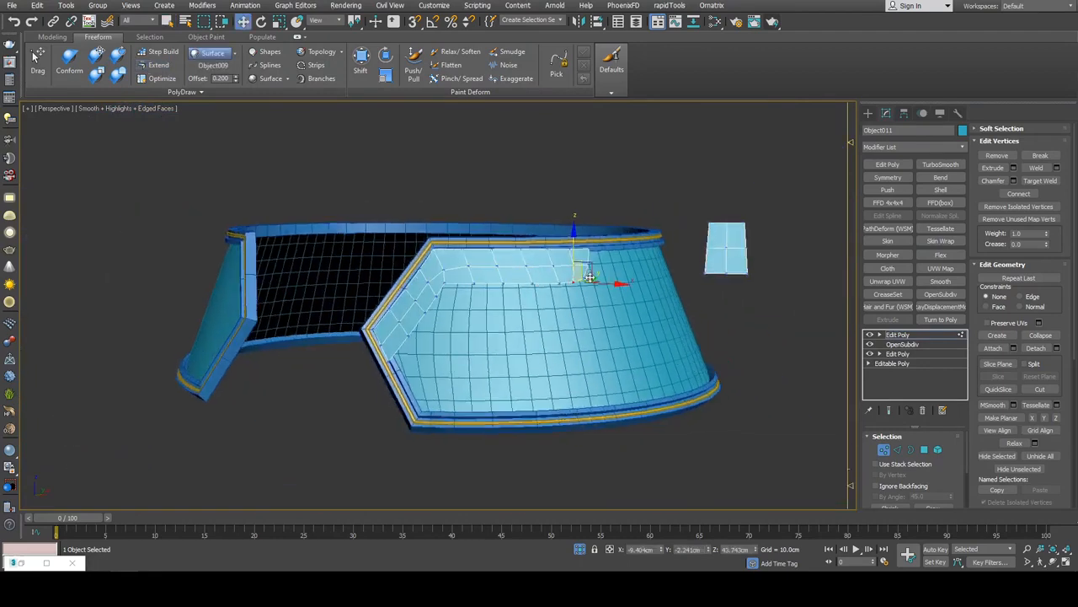
pyautogui.press('q')
# - Add a Push modifier with a value of -0.2 cm to the strip so it sinks toward the collar surface
pyautogui.keyDown('alt'); pyautogui.moveTo(575, 303); pyautogui.dragTo(620, 253, button='middle'); pyautogui.keyUp('alt')
pyautogui.scroll(2, 605, 262)
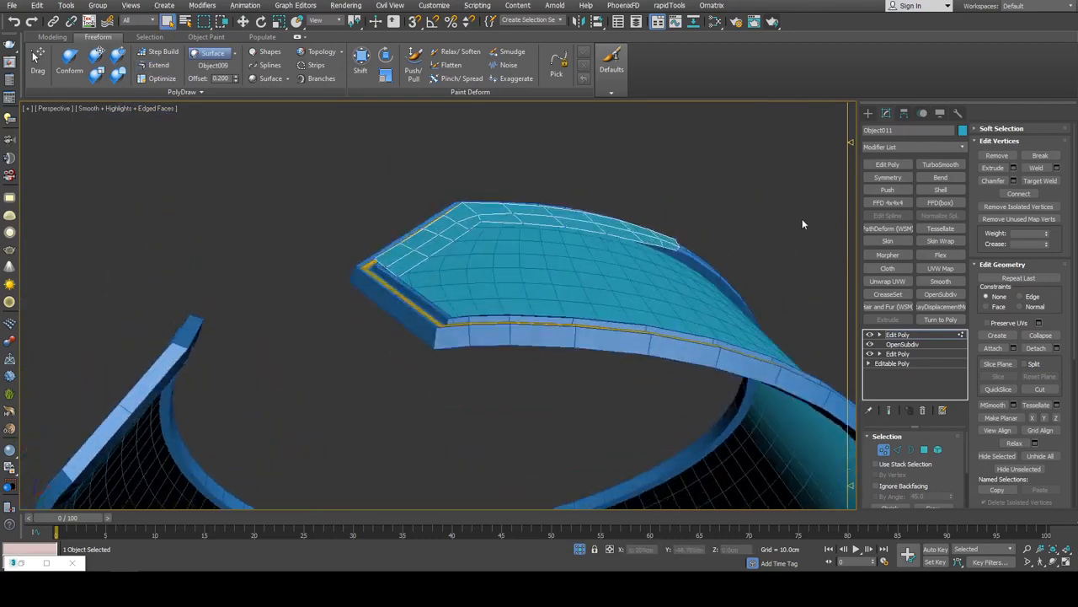
pyautogui.press('1')
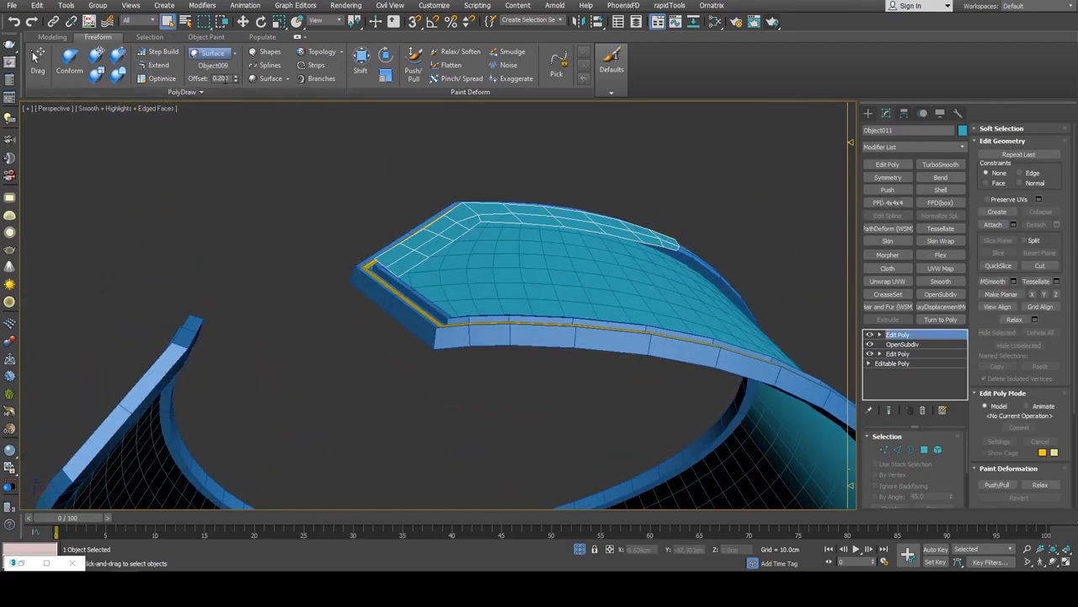
pyautogui.click(888, 190)
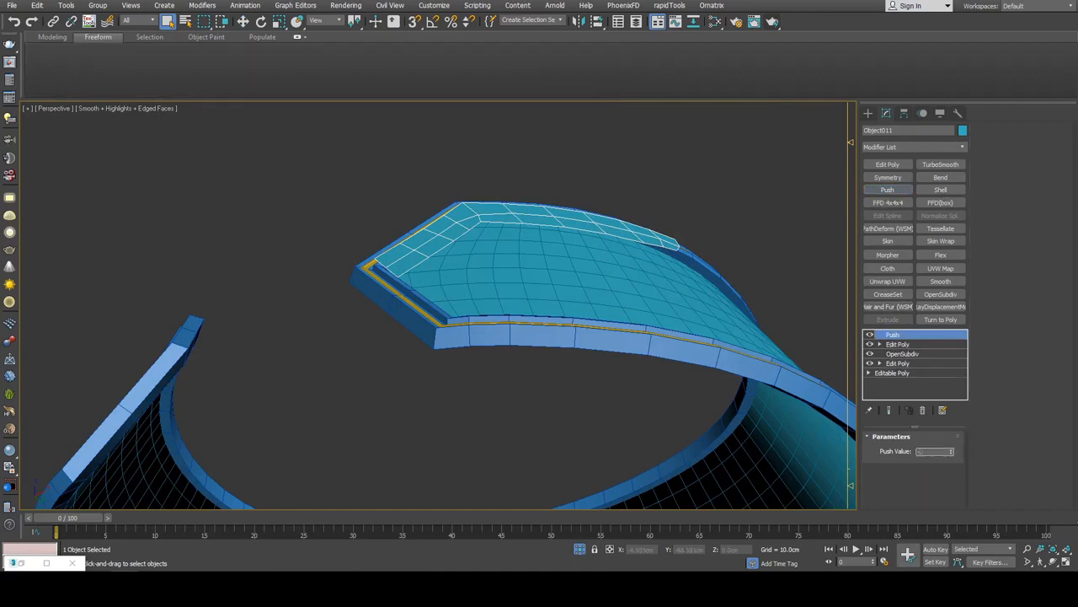
pyautogui.keyDown('alt'); pyautogui.moveTo(644, 399); pyautogui.dragTo(456, 177, button='middle'); pyautogui.keyUp('alt')
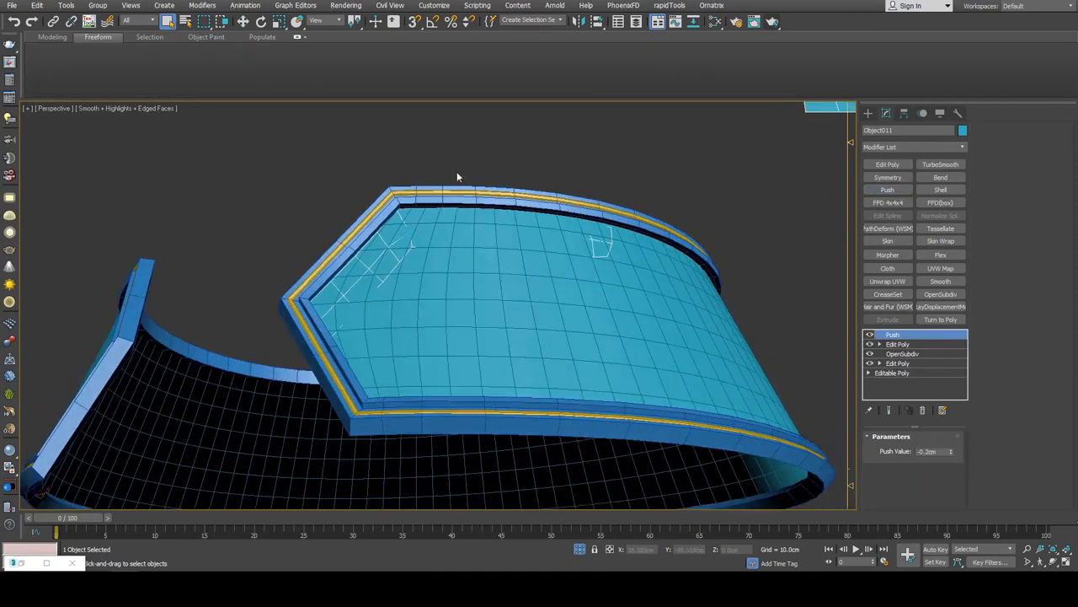
# - Return to the Edit Poly below Push, set the drawing offset to 0, and brush the strip onto the collar with Conform
pyautogui.click(910, 345)
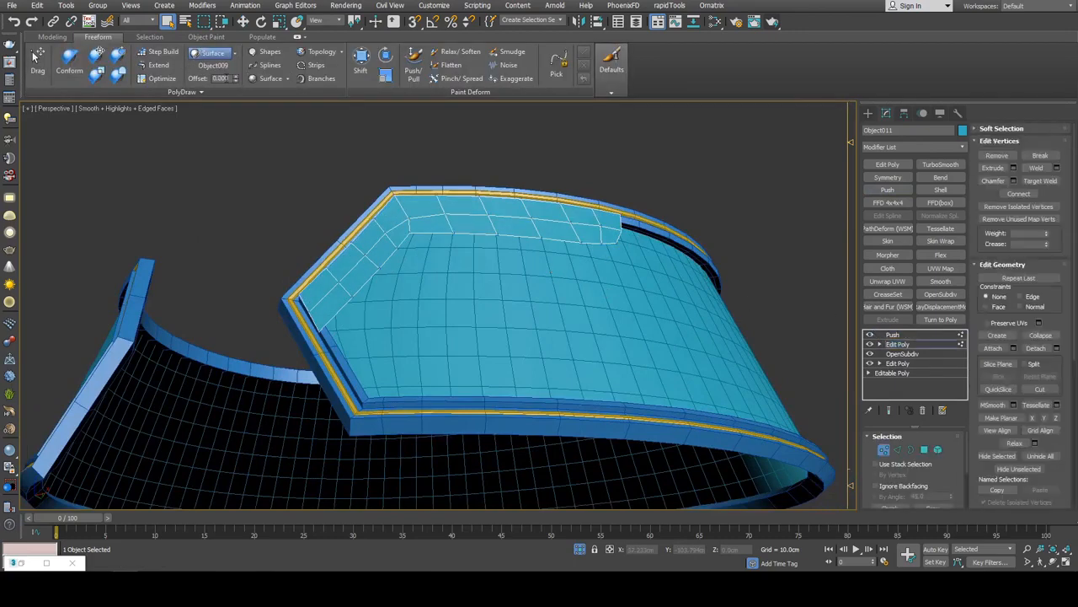
pyautogui.moveTo(308, 145); pyautogui.dragTo(312, 144, button='middle')
pyautogui.click(68, 63)
pyautogui.scroll(-5, 474, 145)
pyautogui.moveTo(475, 145)
pyautogui.keyDown('alt'); pyautogui.mouseDown(button='middle')
pyautogui.moveTo(443, 207)
pyautogui.moveTo(434, 258)
pyautogui.mouseUp(button='middle'); pyautogui.keyUp('alt')
pyautogui.moveTo(298, 276); pyautogui.dragTo(428, 240)
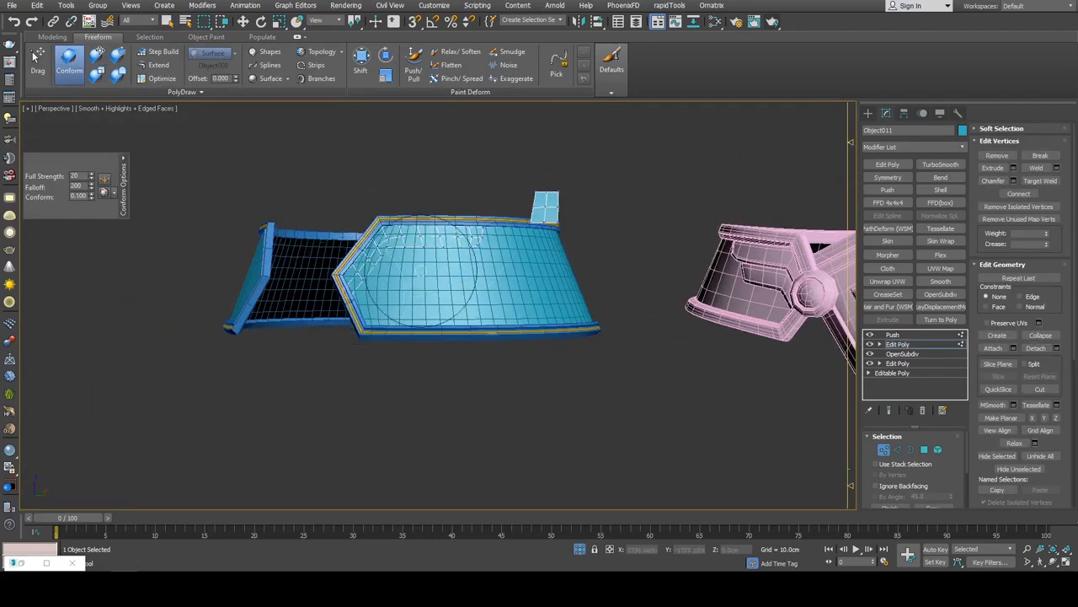
# - Delete the stray quad patch floating beside the collar and leave vertex editing
pyautogui.press('q')
pyautogui.press('Delete')
pyautogui.keyDown('alt'); pyautogui.moveTo(604, 266); pyautogui.dragTo(489, 276, button='middle'); pyautogui.keyUp('alt')
pyautogui.scroll(3, 491, 276)
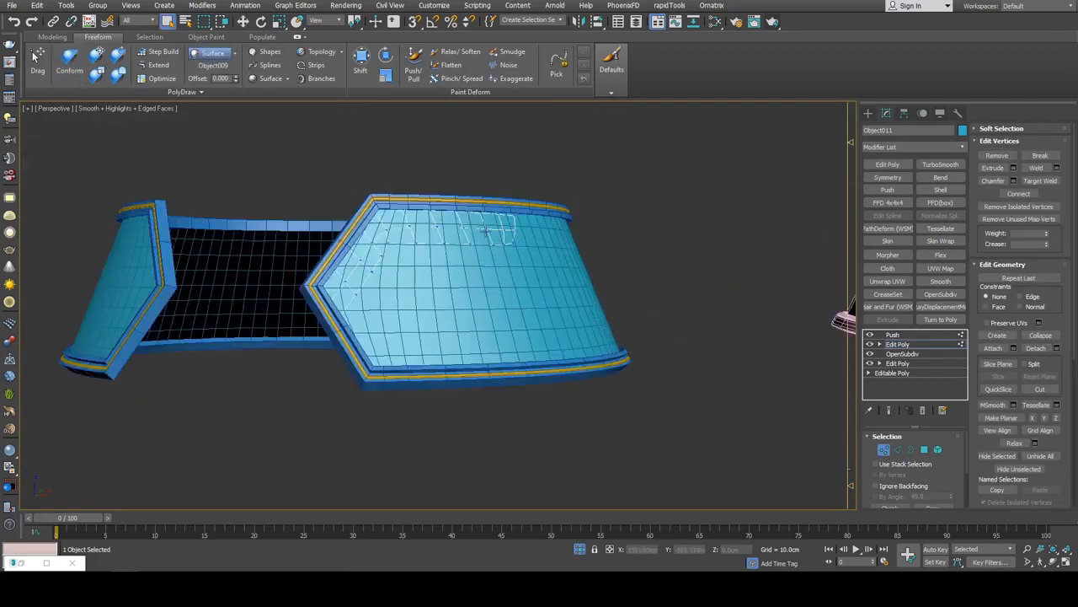
pyautogui.press('1')
# - Thicken the strip with a Shell modifier placed below Push, setting a small outer amount
pyautogui.keyDown('alt'); pyautogui.moveTo(510, 226); pyautogui.dragTo(517, 219, button='middle'); pyautogui.keyUp('alt')
pyautogui.moveTo(665, 268); pyautogui.dragTo(453, 261, button='middle')
pyautogui.scroll(-2, 454, 261)
pyautogui.moveTo(729, 281)
pyautogui.mouseDown(button='middle')
pyautogui.moveTo(499, 286)
pyautogui.moveTo(726, 276)
pyautogui.mouseUp(button='middle')
pyautogui.keyDown('alt'); pyautogui.moveTo(634, 275); pyautogui.dragTo(643, 242, button='middle'); pyautogui.keyUp('alt')
pyautogui.scroll(4, 472, 227)
pyautogui.moveTo(438, 214); pyautogui.dragTo(642, 241, button='middle')
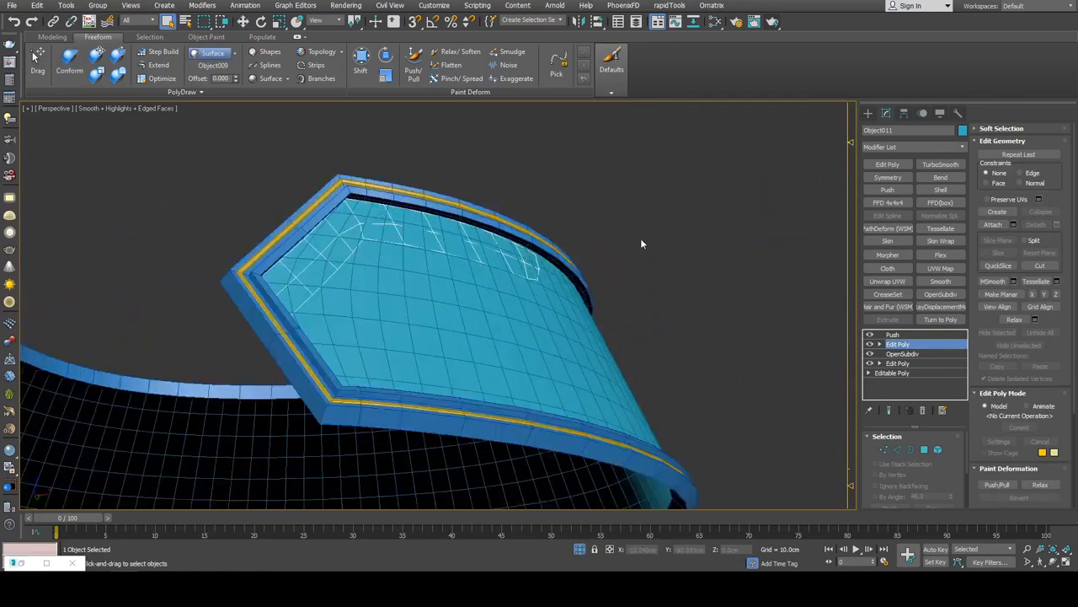
pyautogui.moveTo(543, 221); pyautogui.dragTo(634, 234, button='middle')
pyautogui.scroll(3, 634, 235)
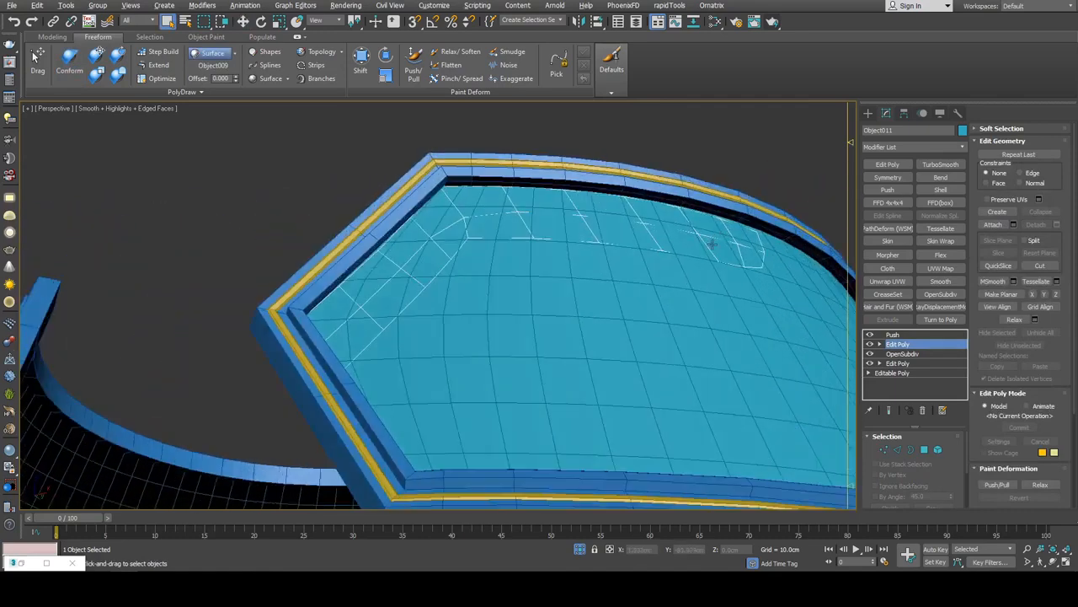
pyautogui.click(940, 190)
pyautogui.moveTo(952, 457); pyautogui.dragTo(951, 465)
pyautogui.scroll(-2, 733, 361)
pyautogui.keyDown('alt'); pyautogui.moveTo(734, 361); pyautogui.dragTo(699, 268, button='middle'); pyautogui.keyUp('alt')
pyautogui.scroll(2, 699, 268)
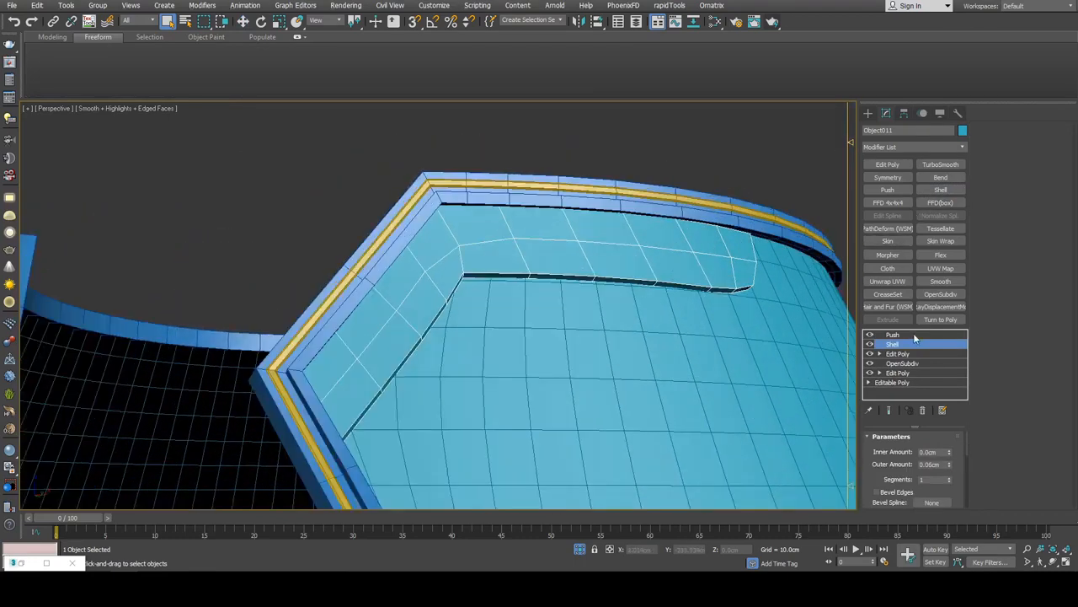
# - Turn off the Push modifier and add an Edit Poly above Shell in polygon mode
pyautogui.click(897, 336)
pyautogui.click(870, 336)
pyautogui.click(892, 344)
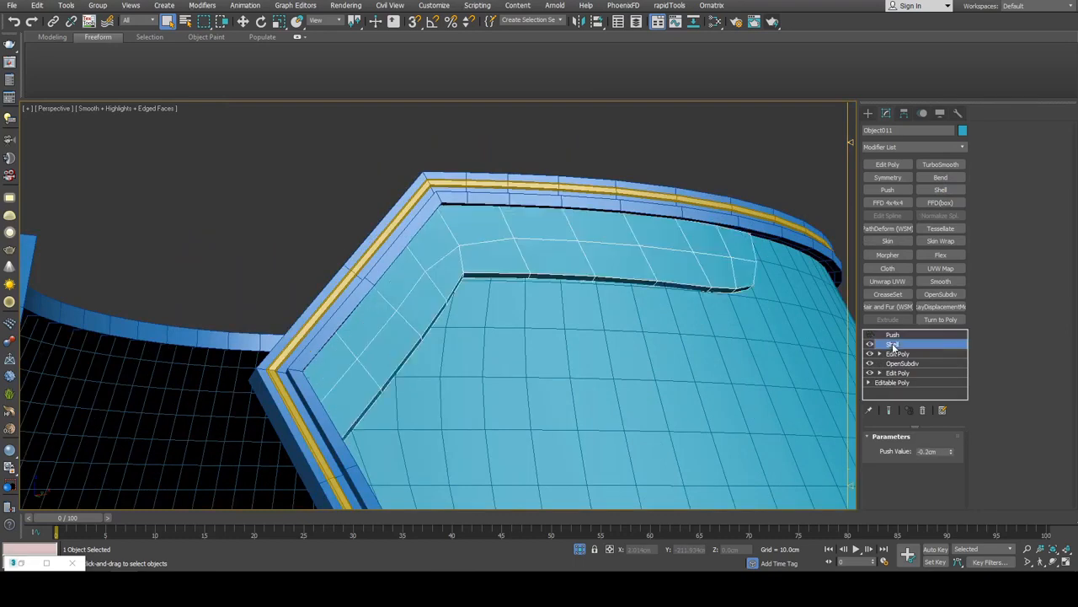
pyautogui.click(888, 164)
pyautogui.press('4')
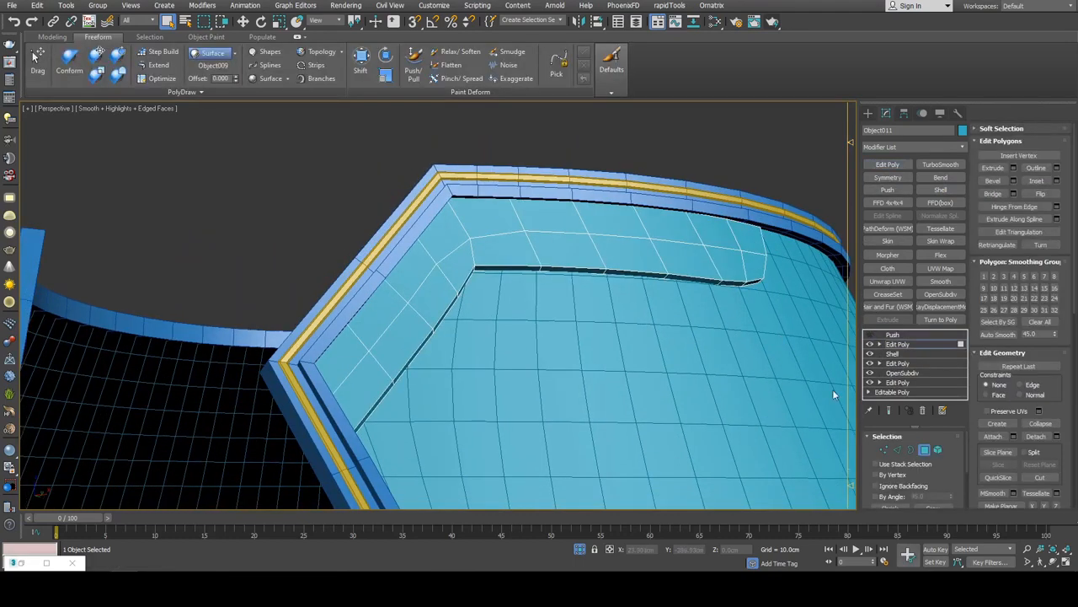
# - Select the strip's front polygons by angle and inset them with a local-normal bevel of zero height and negative outline
pyautogui.click(668, 231)
pyautogui.hotkey('ctrl', 'shift', 'b')
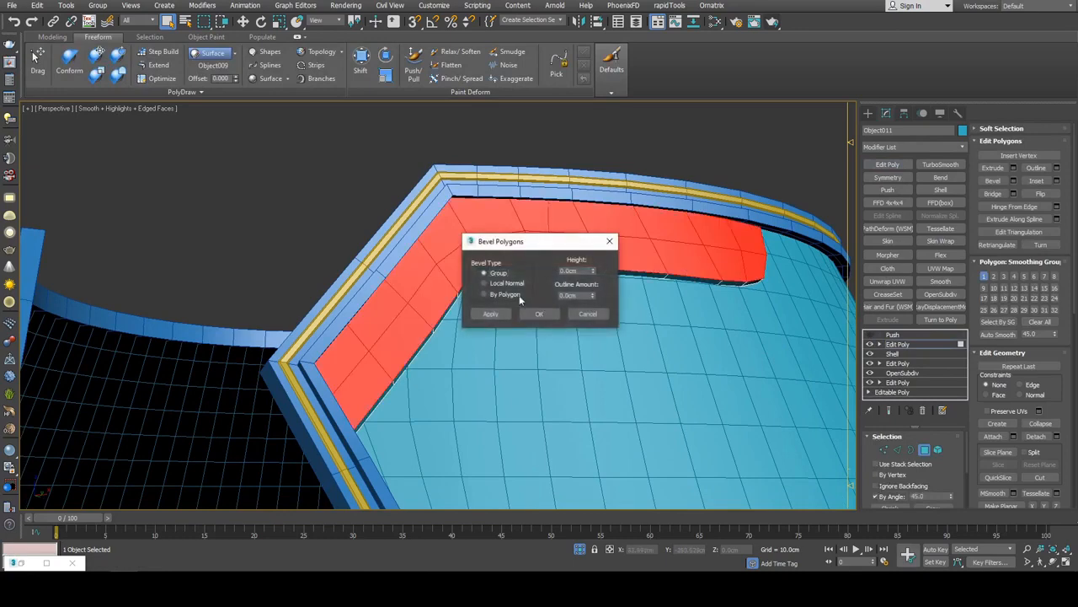
pyautogui.click(593, 297)
pyautogui.click(593, 297)
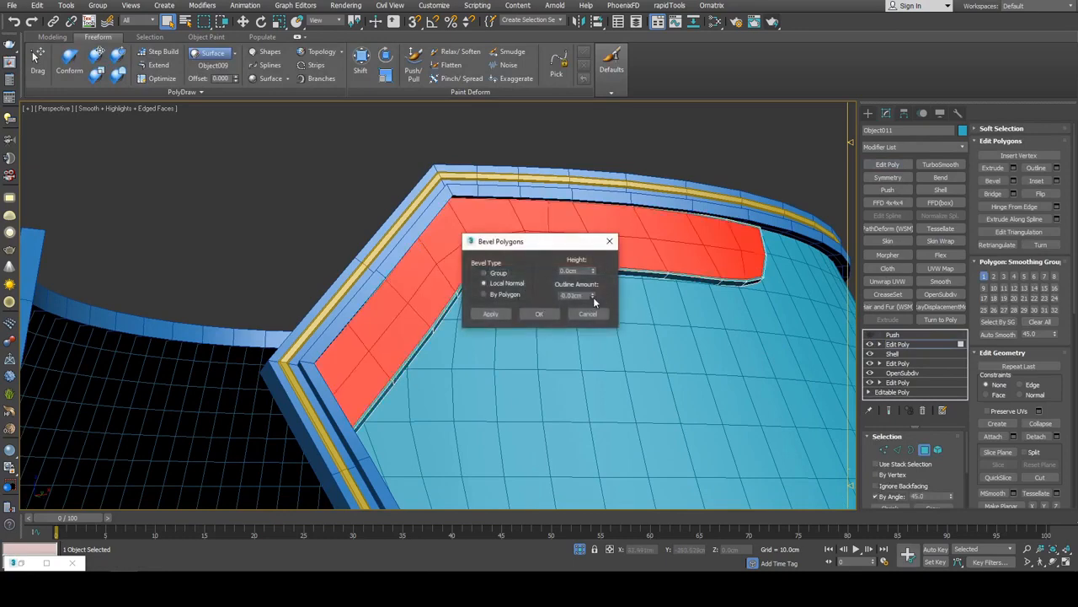
pyautogui.click(593, 297)
pyautogui.click(545, 315)
# - Bevel the front polygons again by local normal with a negative height and outline to sink a groove inside the rim
pyautogui.moveTo(743, 254); pyautogui.dragTo(719, 274, button='middle')
pyautogui.scroll(3, 719, 274)
pyautogui.hotkey('ctrl', 'shift', 'b')
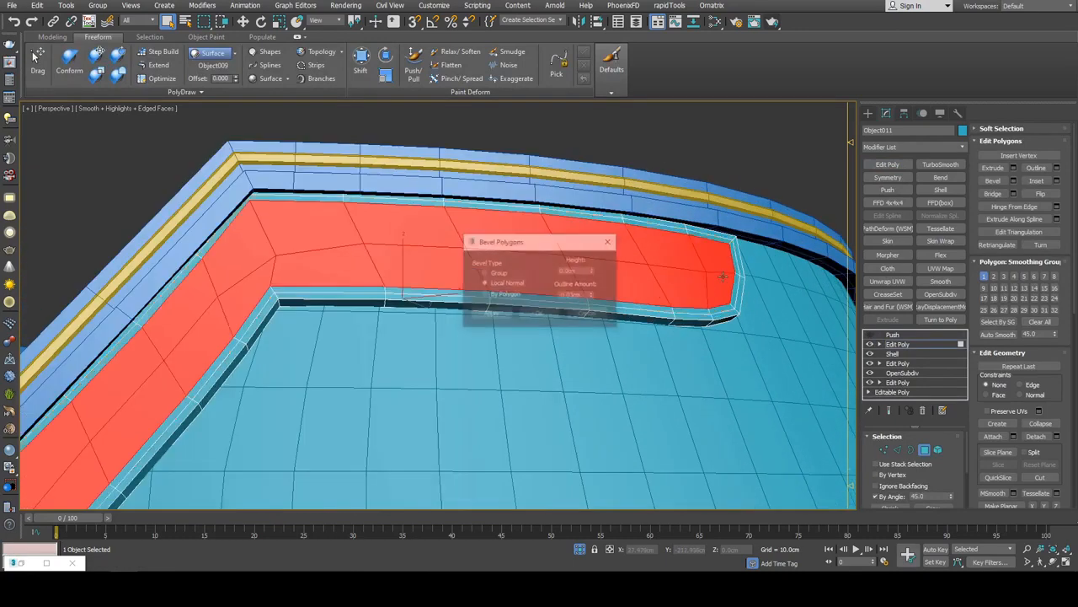
pyautogui.click(593, 274)
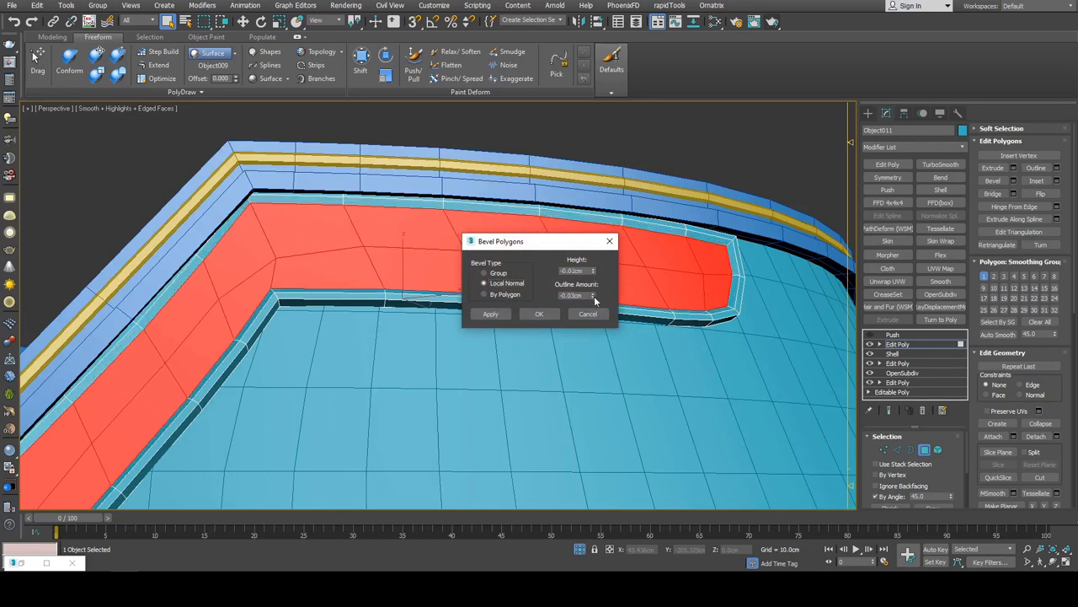
pyautogui.click(594, 298)
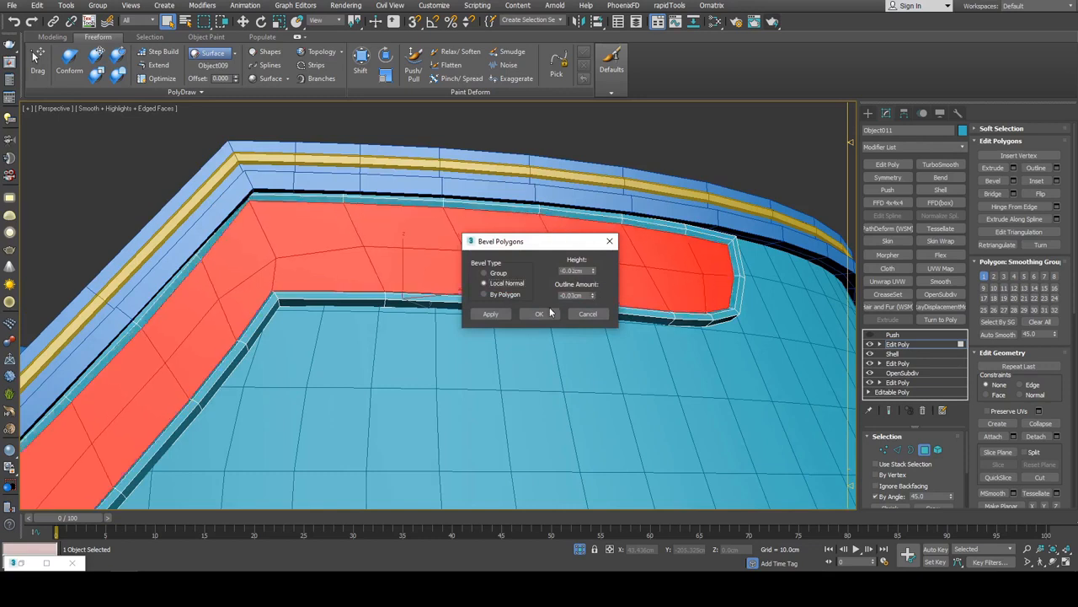
pyautogui.click(550, 313)
# - Bevel the front polygons once more by local normal, raising them with a height of 0.02 cm
pyautogui.hotkey('ctrl', 'shift', 'b')
pyautogui.click(593, 269)
pyautogui.click(594, 269)
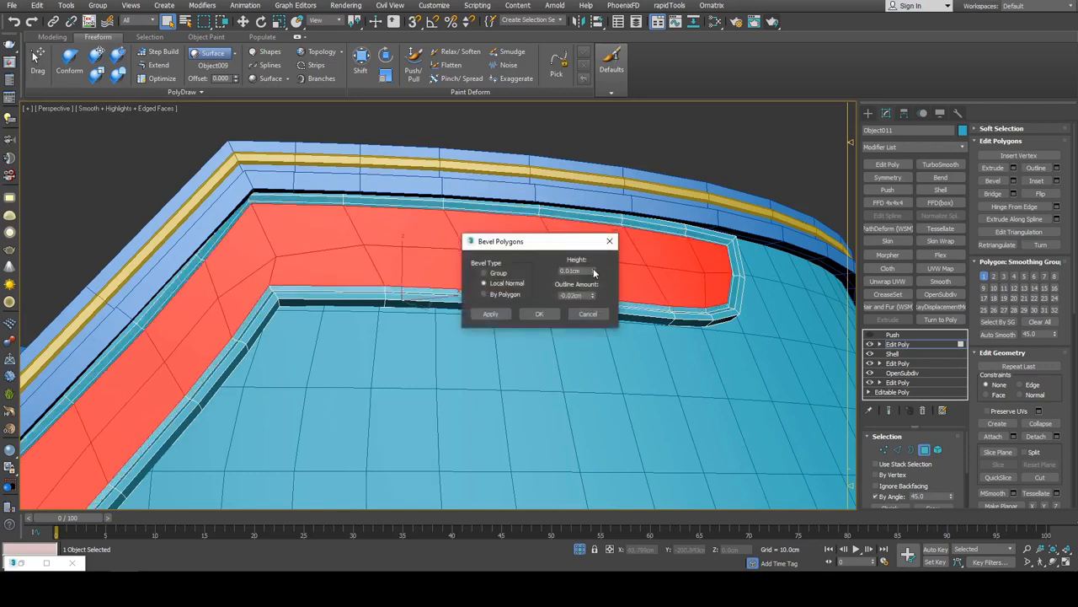
pyautogui.click(550, 313)
# - Connect the edges around the strip's side wall with a new loop and return to polygon editing
pyautogui.keyDown('alt'); pyautogui.moveTo(731, 318); pyautogui.dragTo(681, 301, button='middle'); pyautogui.keyUp('alt')
pyautogui.scroll(3, 681, 301)
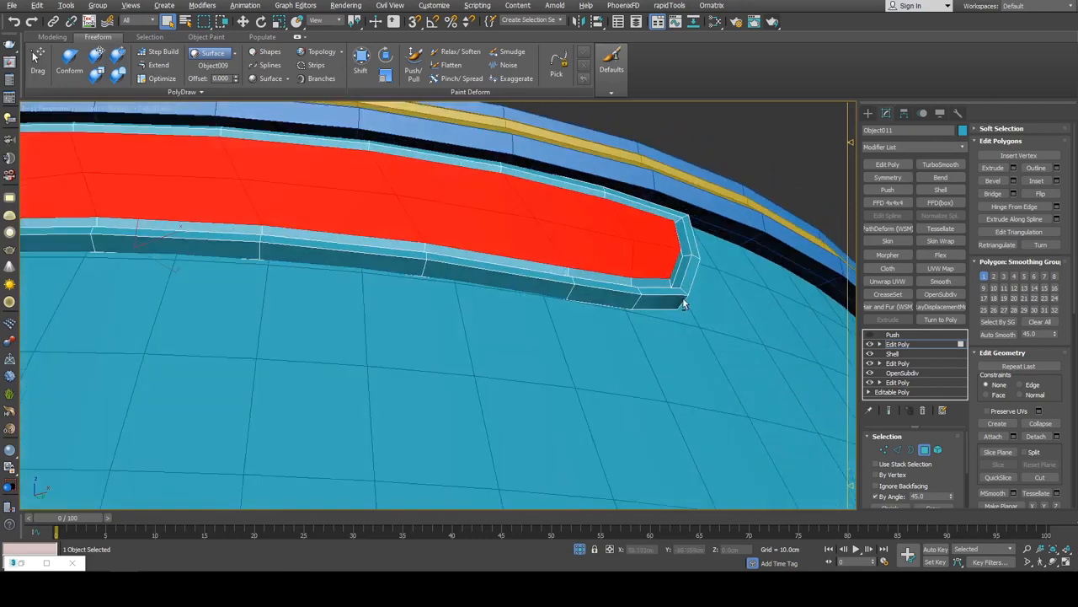
pyautogui.press('1')
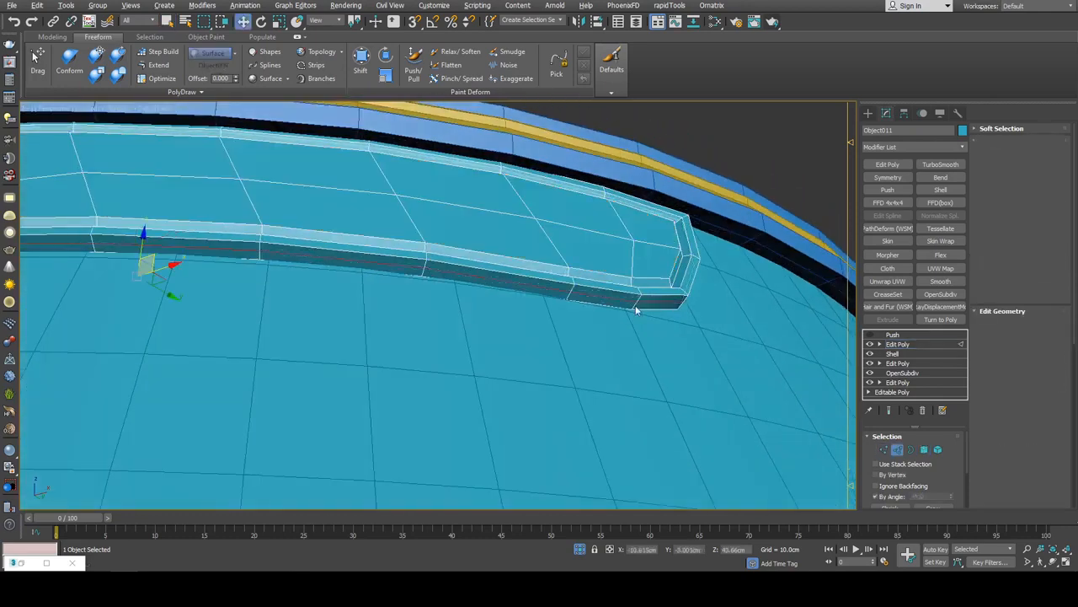
pyautogui.press('4')
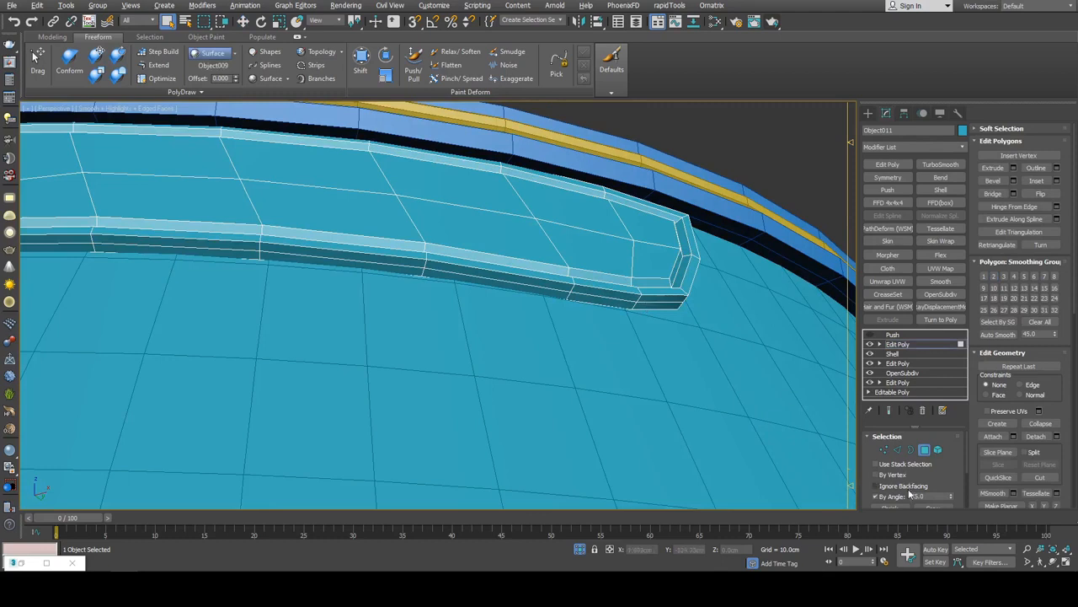
# - Select the lower row of polygons around the strip's side wall and bevel it outward by local normal, 0.02 cm high
pyautogui.click(626, 306)
pyautogui.keyDown('shift'); pyautogui.click(644, 305); pyautogui.keyUp('shift')
pyautogui.hotkey('ctrl', 'shift', 'b')
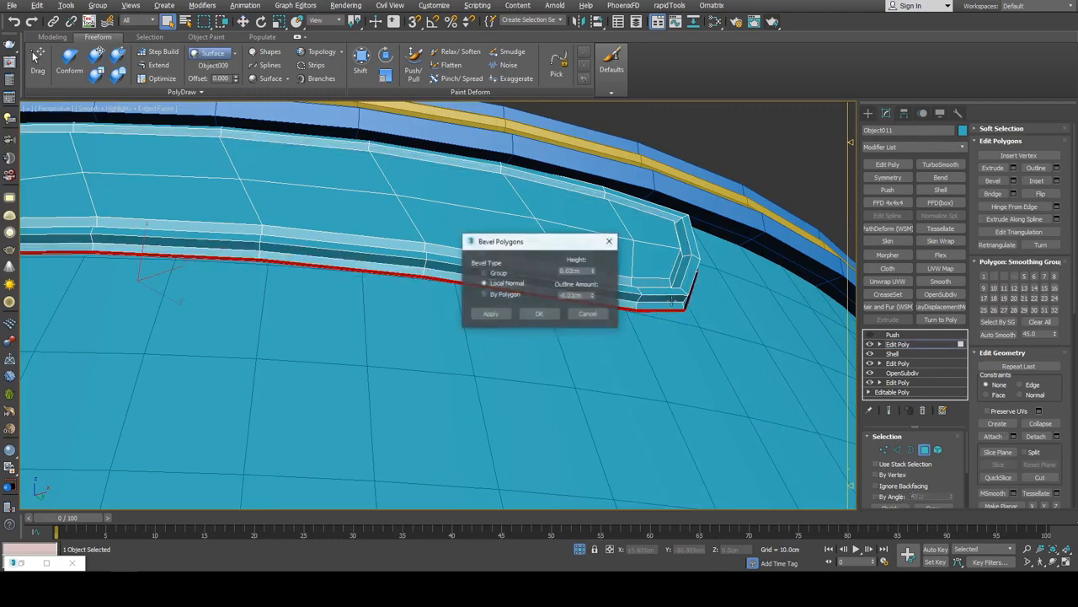
pyautogui.rightClick(593, 296)
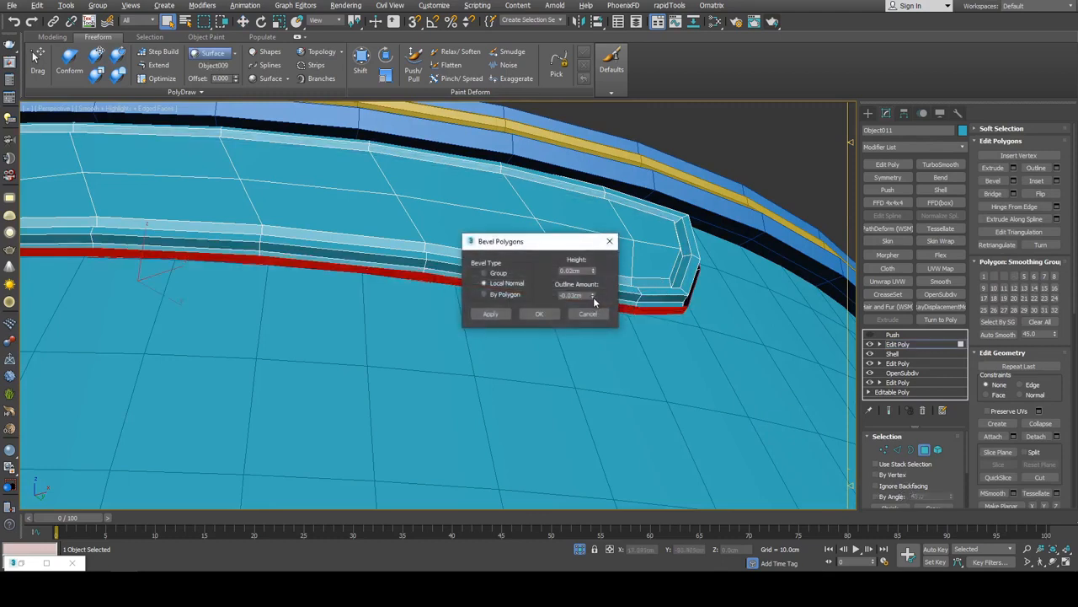
pyautogui.click(594, 295)
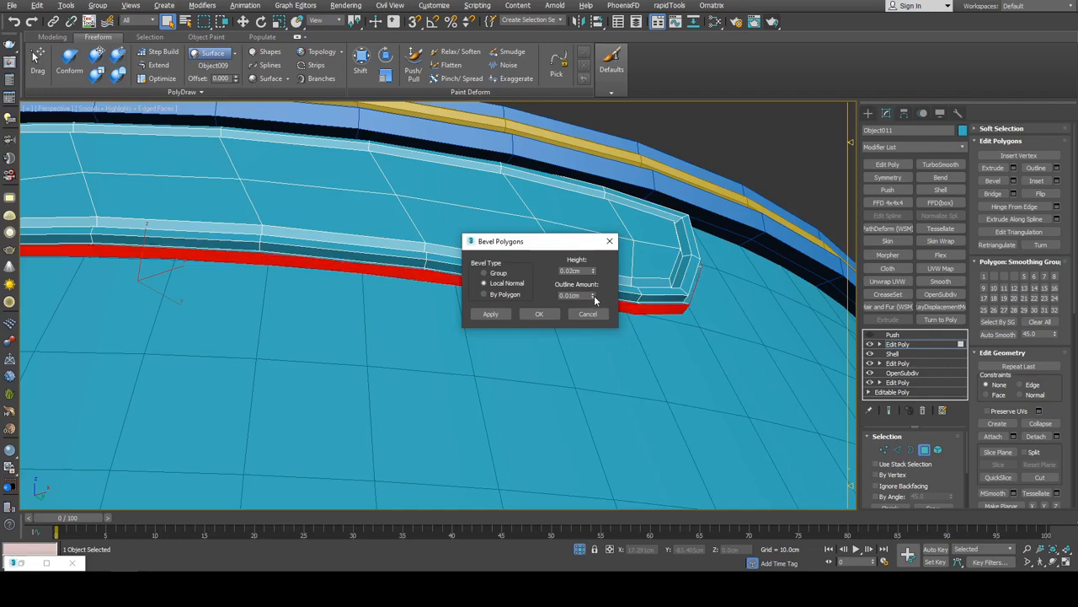
pyautogui.click(594, 298)
pyautogui.click(593, 297)
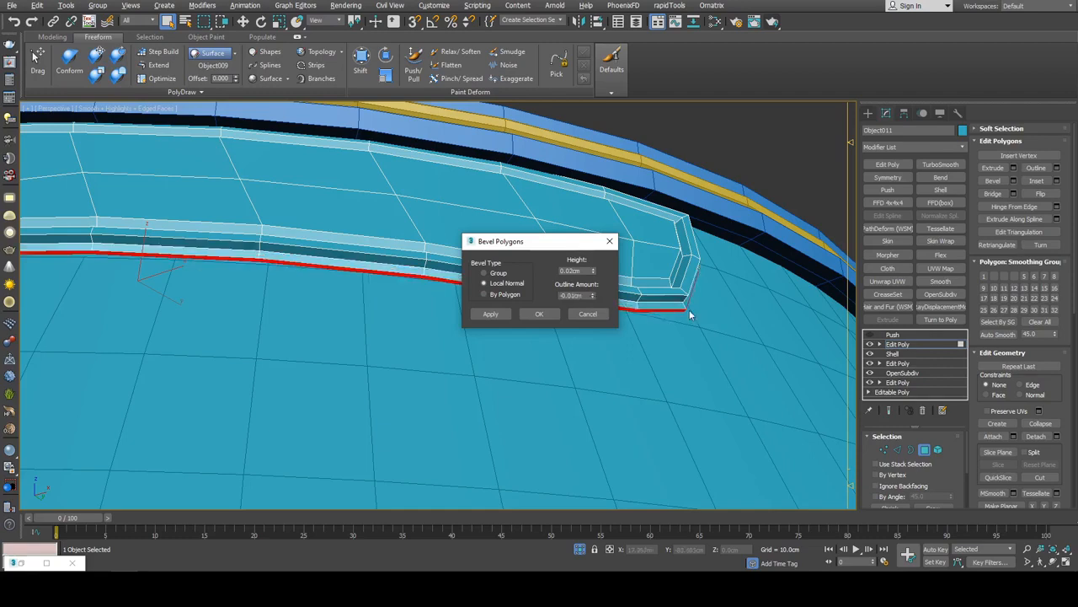
pyautogui.scroll(3, 724, 325)
pyautogui.click(594, 293)
pyautogui.keyDown('alt'); pyautogui.moveTo(641, 304); pyautogui.dragTo(687, 323, button='middle'); pyautogui.keyUp('alt')
pyautogui.click(544, 319)
# - Select the edge ring around the lower band of the strip's side wall and connect it with a new edge loop
pyautogui.scroll(3, 687, 324)
pyautogui.press('1')
pyautogui.scroll(-2, 484, 305)
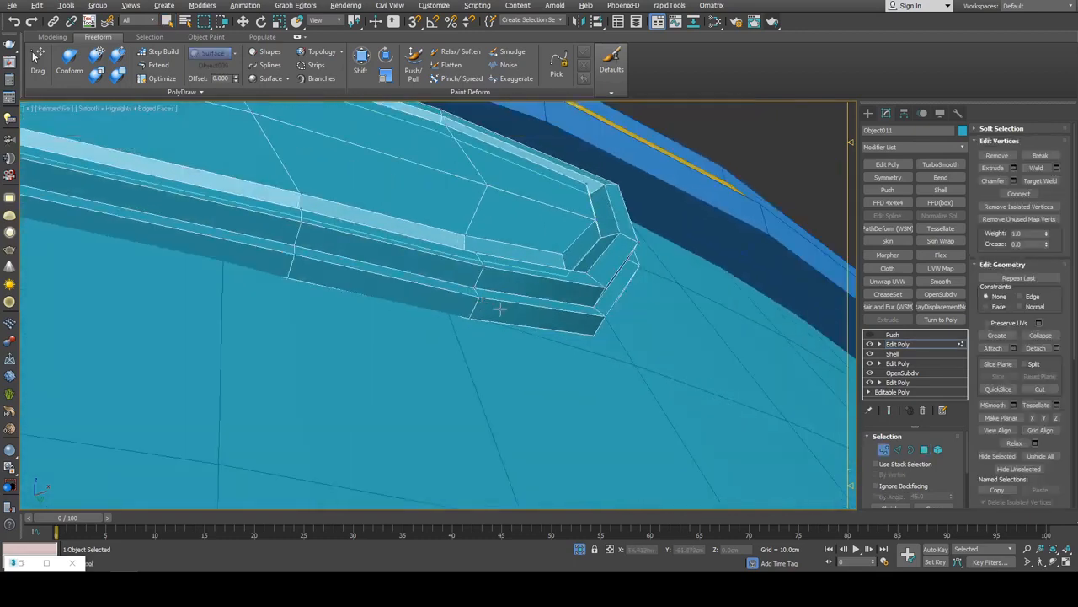
pyautogui.press('w')
pyautogui.keyDown('alt'); pyautogui.moveTo(596, 322); pyautogui.dragTo(610, 301, button='middle'); pyautogui.keyUp('alt')
pyautogui.press('2')
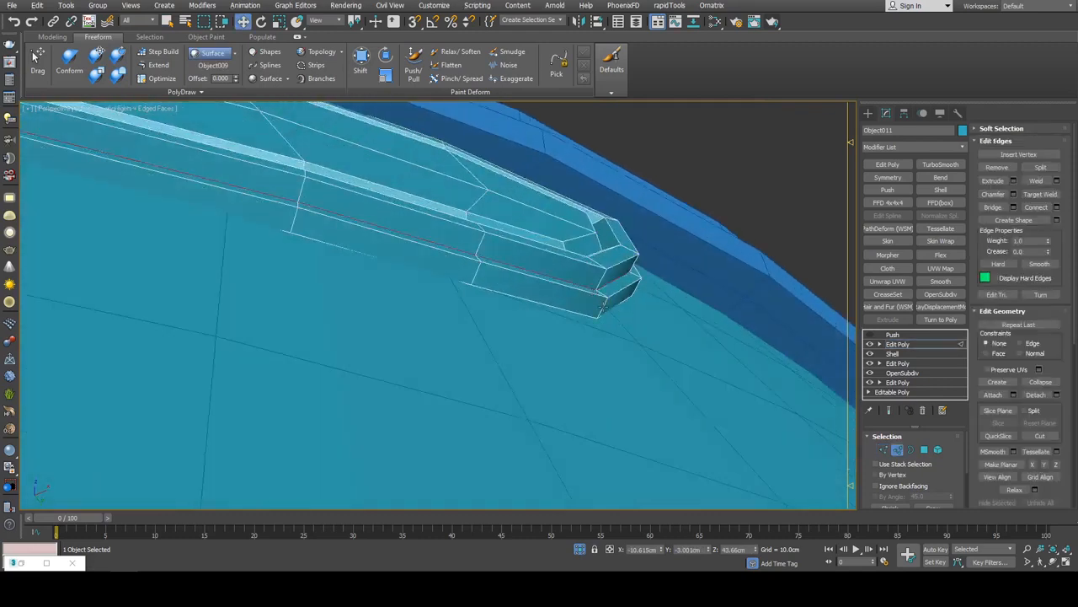
pyautogui.click(604, 305)
pyautogui.hotkey('alt', 'r')
pyautogui.hotkey('ctrl', 'shift', 'e')
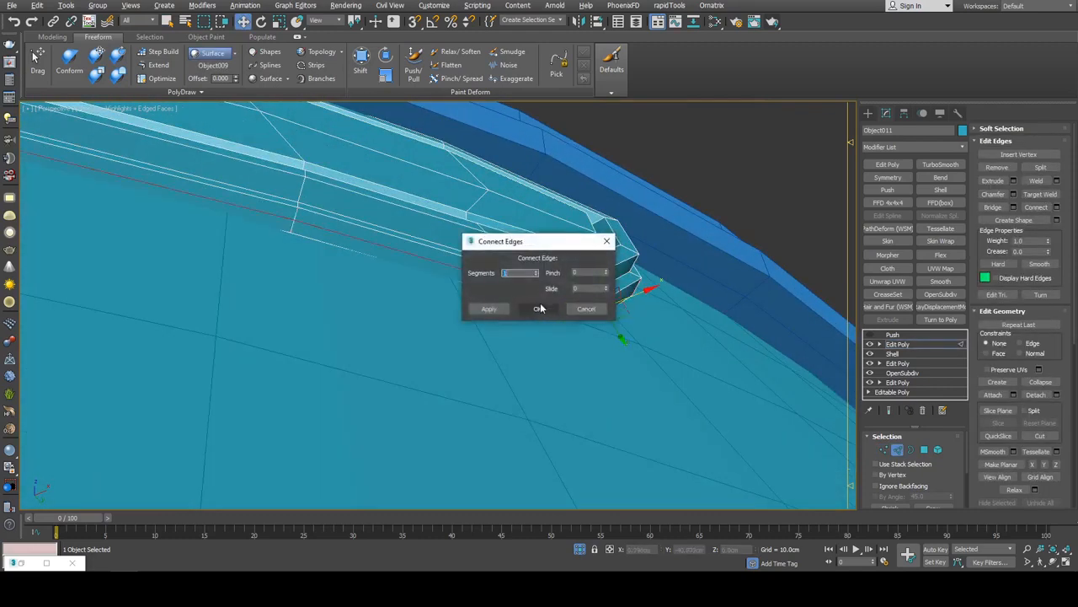
pyautogui.click(541, 309)
pyautogui.press('q')
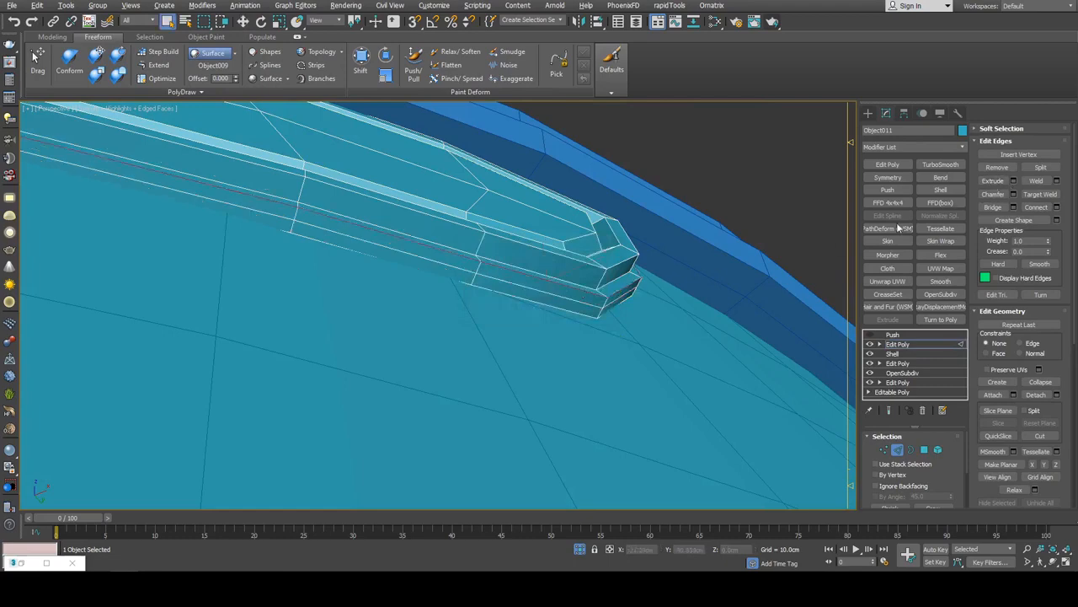
# - Select the edge loop along the crease of the strip's side wall and remove it
pyautogui.hotkey('alt', 'l')
pyautogui.hotkey('alt', 'f')
pyautogui.click(994, 171)
pyautogui.keyDown('alt'); pyautogui.moveTo(741, 251); pyautogui.dragTo(705, 257); pyautogui.keyUp('alt')
pyautogui.keyDown('alt'); pyautogui.moveTo(705, 257); pyautogui.dragTo(629, 251, button='middle'); pyautogui.keyUp('alt')
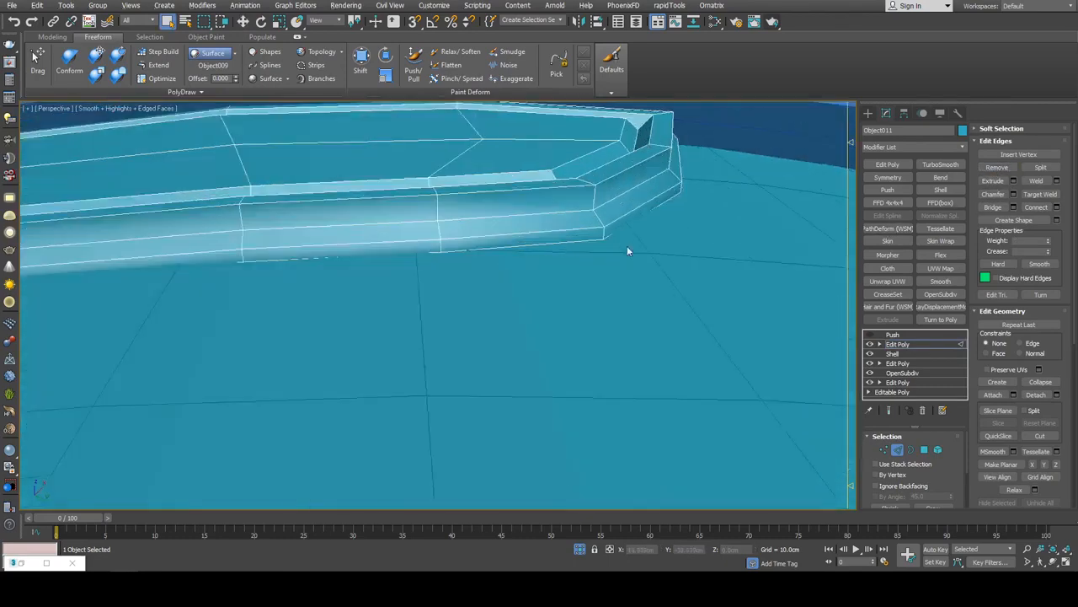
# - Select the edge rings on the side wall, rim and groove of the strip and connect them with supporting edge loops
pyautogui.click(603, 234)
pyautogui.scroll(2, 610, 262)
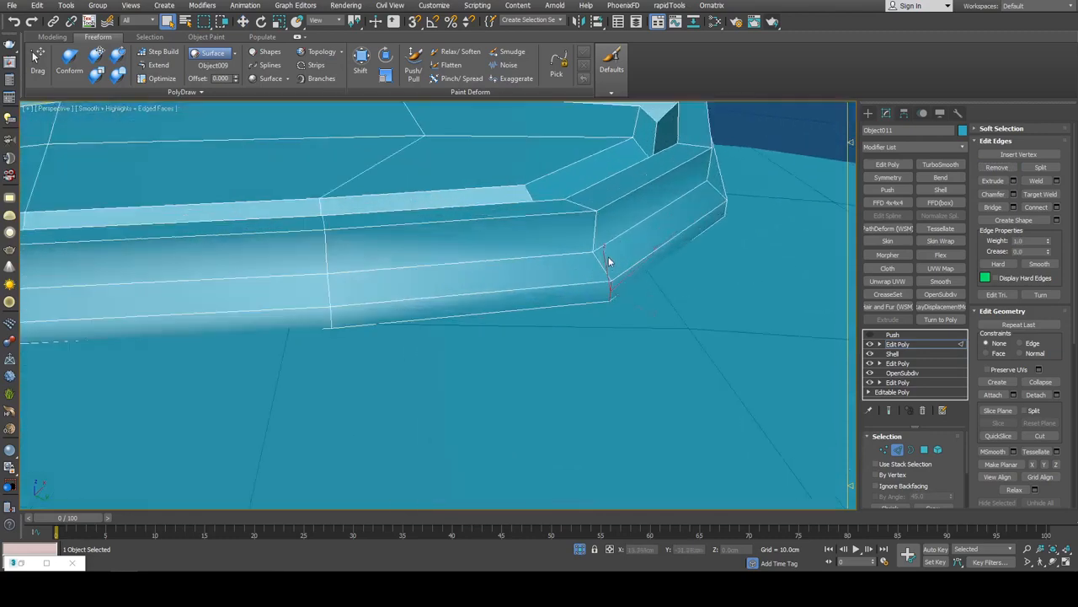
pyautogui.keyDown('ctrl'); pyautogui.click(586, 207); pyautogui.keyUp('ctrl')
pyautogui.keyDown('alt'); pyautogui.moveTo(587, 208); pyautogui.dragTo(624, 380, button='middle'); pyautogui.keyUp('alt')
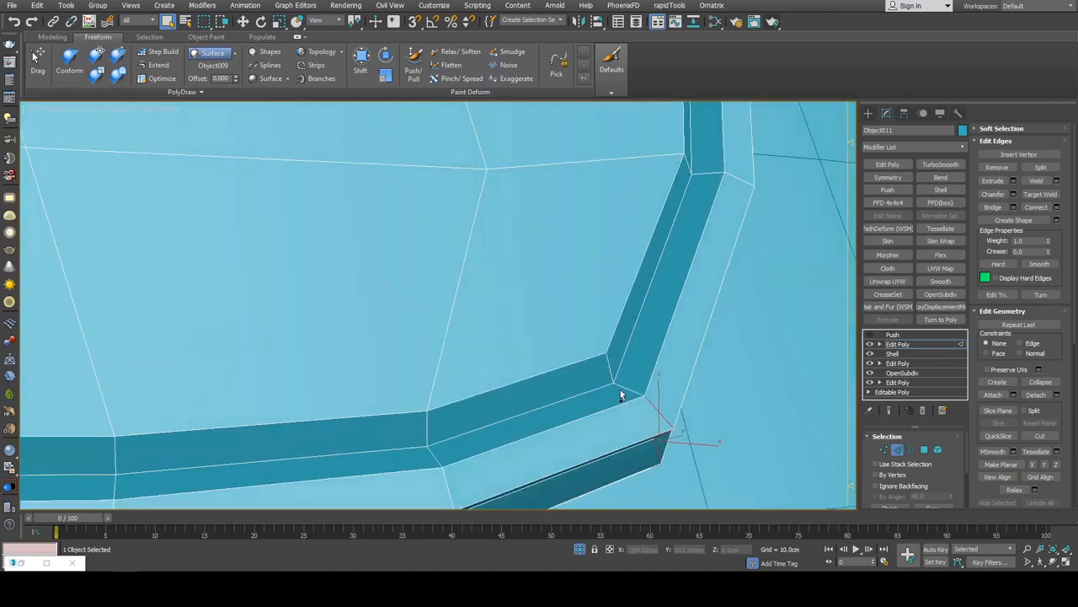
pyautogui.keyDown('ctrl'); pyautogui.click(608, 369); pyautogui.keyUp('ctrl')
pyautogui.scroll(-3, 623, 362)
pyautogui.hotkey('alt', 'r')
pyautogui.hotkey('ctrl', 'shift', 'e')
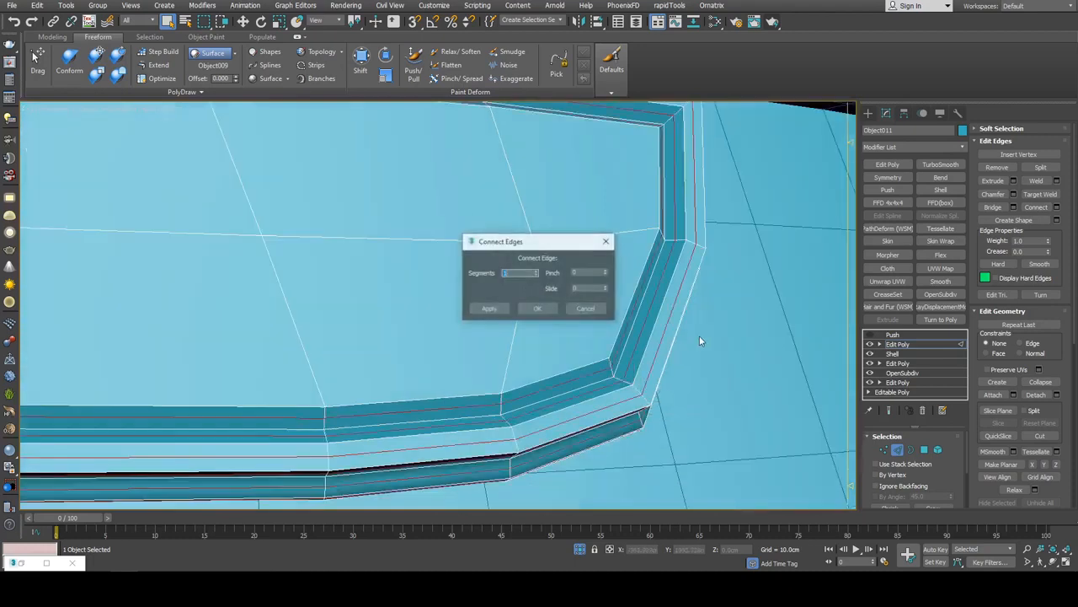
pyautogui.keyDown('alt'); pyautogui.moveTo(662, 329); pyautogui.dragTo(579, 311, button='middle'); pyautogui.keyUp('alt')
pyautogui.click(539, 310)
pyautogui.press('2')
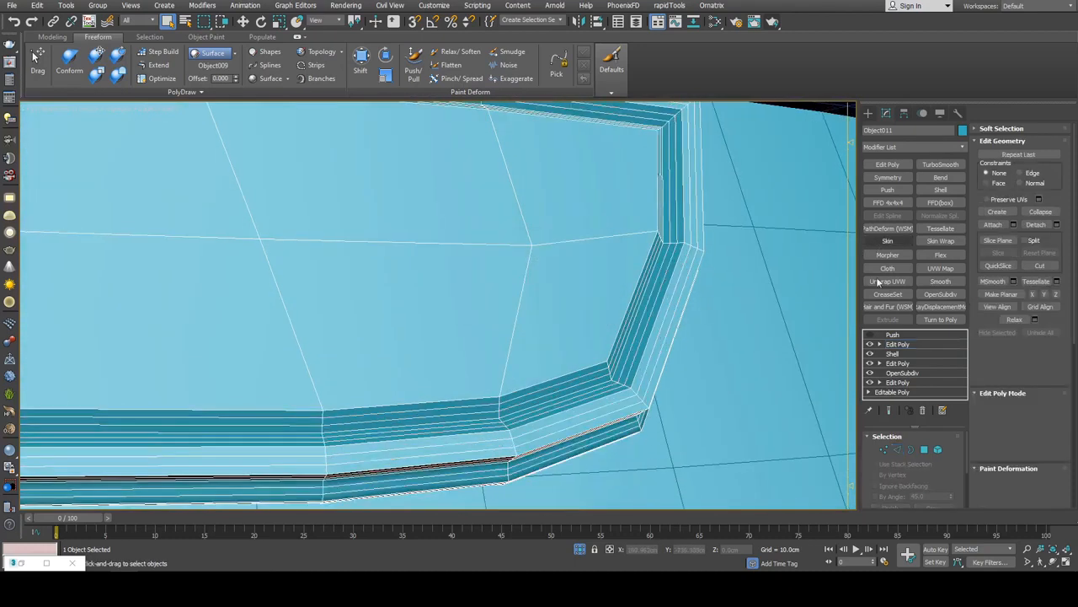
# - Mirror the panel with a Symmetry modifier on the X axis and smooth it with TurboSmooth at 2 iterations
pyautogui.click(903, 180)
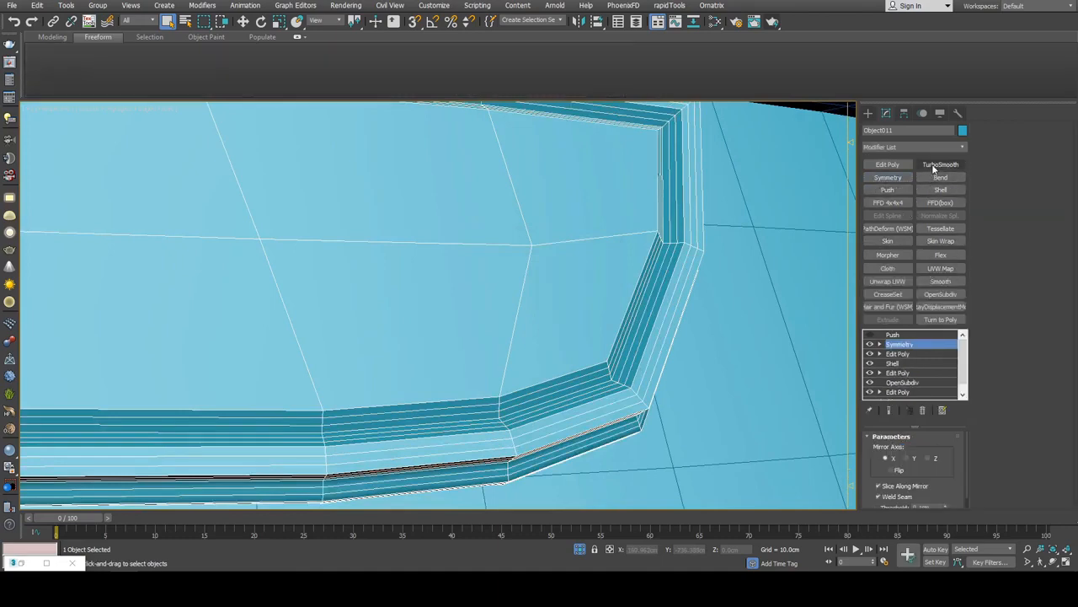
pyautogui.click(932, 167)
pyautogui.press('F4')
pyautogui.click(949, 453)
pyautogui.scroll(-7, 687, 294)
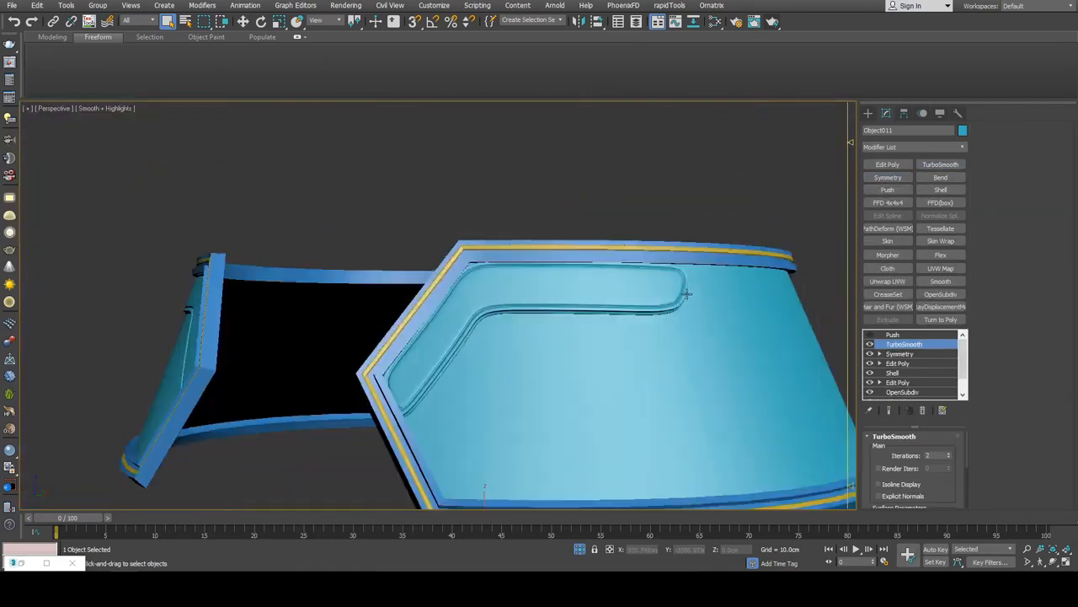
pyautogui.moveTo(687, 294)
pyautogui.keyDown('alt'); pyautogui.mouseDown(button='middle')
pyautogui.moveTo(725, 290)
pyautogui.moveTo(707, 292)
pyautogui.mouseUp(button='middle'); pyautogui.keyUp('alt')
pyautogui.scroll(3, 725, 290)
pyautogui.press('F4')
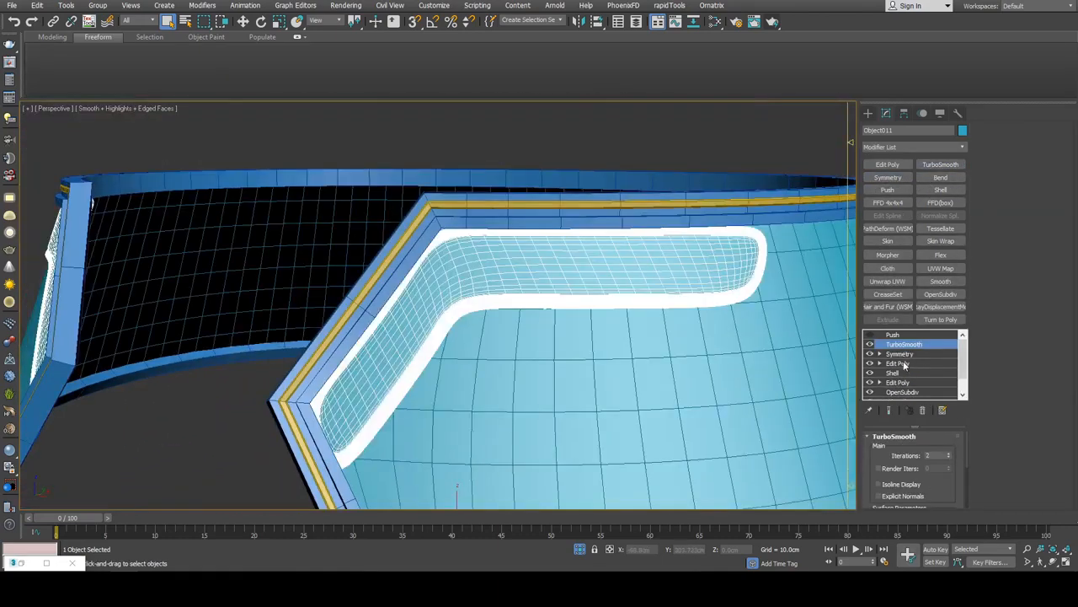
# - Inspect the panel's Edit Poly level and examine the smoothed, mirrored panels on the collar without the wireframe
pyautogui.click(898, 363)
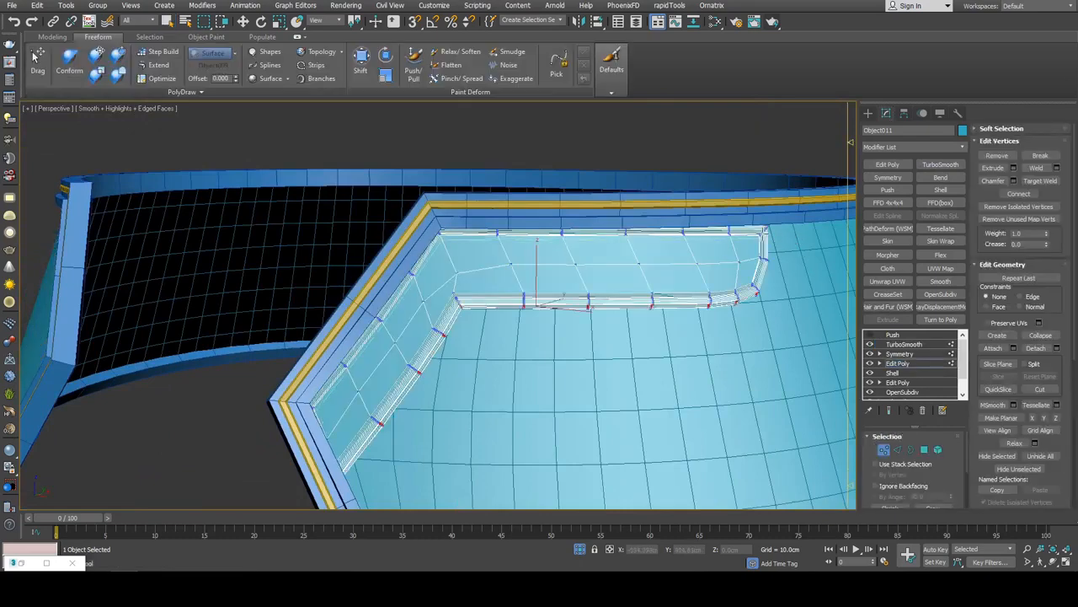
pyautogui.click(898, 363)
pyautogui.click(739, 161)
pyautogui.press('F4')
pyautogui.scroll(-5, 684, 251)
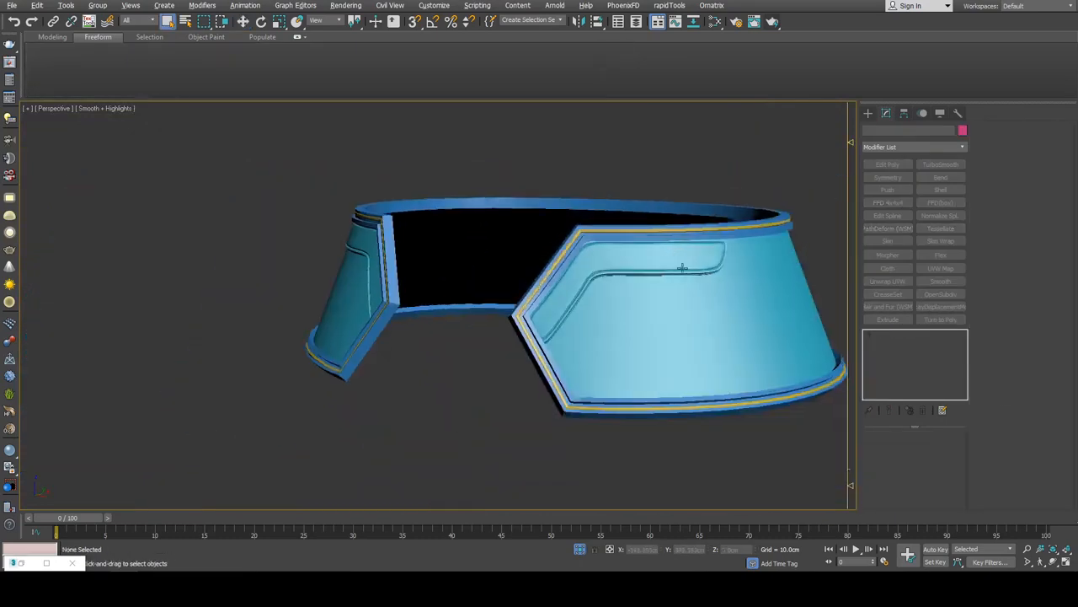
pyautogui.keyDown('alt'); pyautogui.moveTo(683, 268); pyautogui.dragTo(666, 295, button='middle'); pyautogui.keyUp('alt')
pyautogui.scroll(-4, 739, 271)
# - Examine the winged collar's front piece and round studs with their edges displayed
pyautogui.scroll(2, 647, 296)
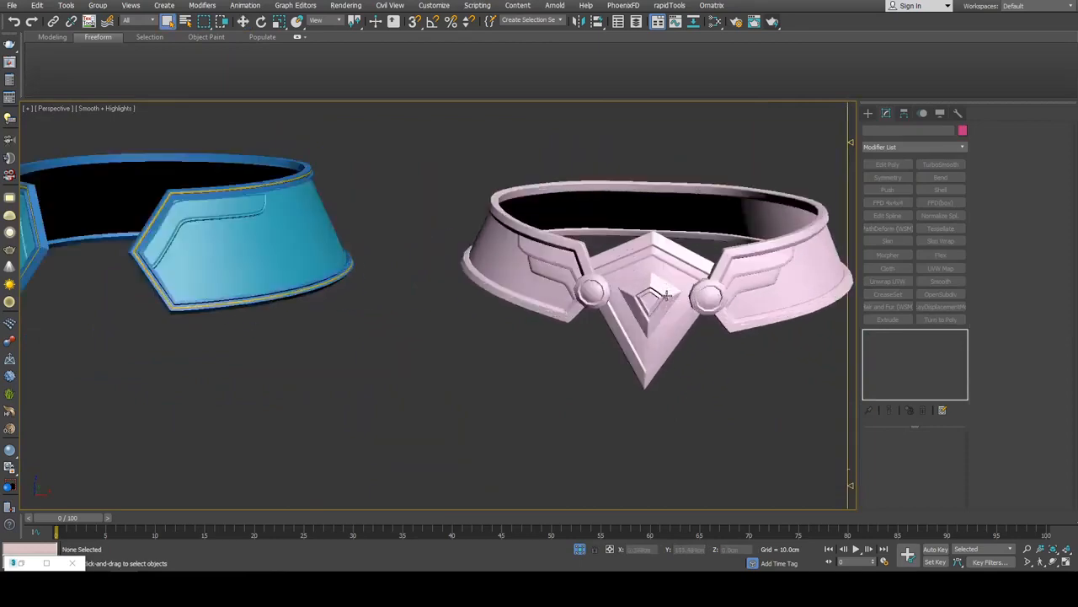
pyautogui.scroll(3, 666, 294)
pyautogui.moveTo(627, 257); pyautogui.dragTo(580, 304, button='middle')
pyautogui.press('F4')
pyautogui.press('F4')
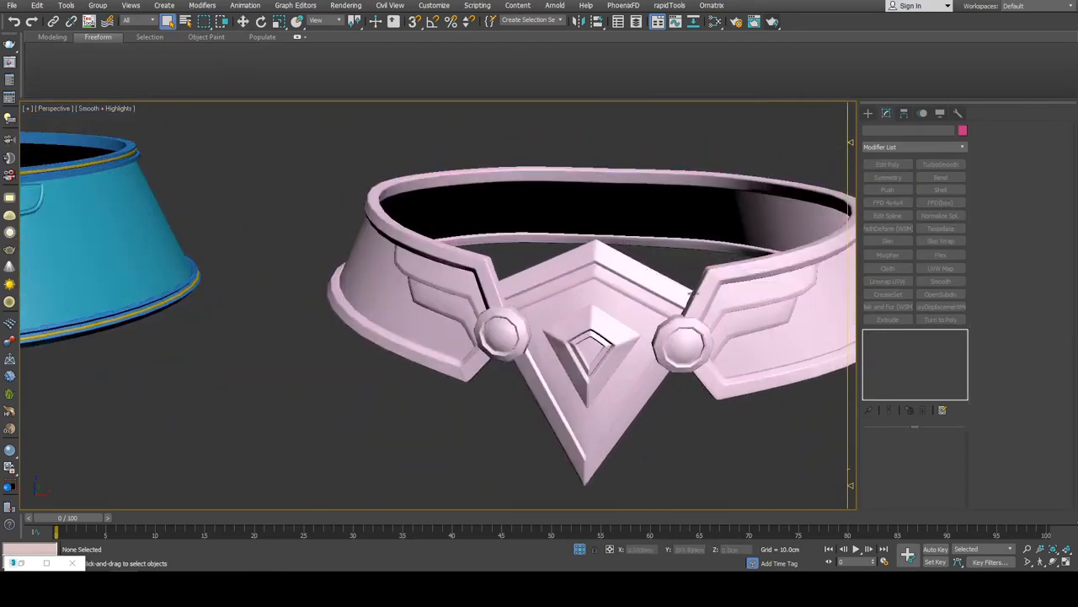
pyautogui.press('F4')
pyautogui.keyDown('alt'); pyautogui.moveTo(692, 293); pyautogui.dragTo(713, 302, button='middle'); pyautogui.keyUp('alt')
pyautogui.scroll(4, 718, 290)
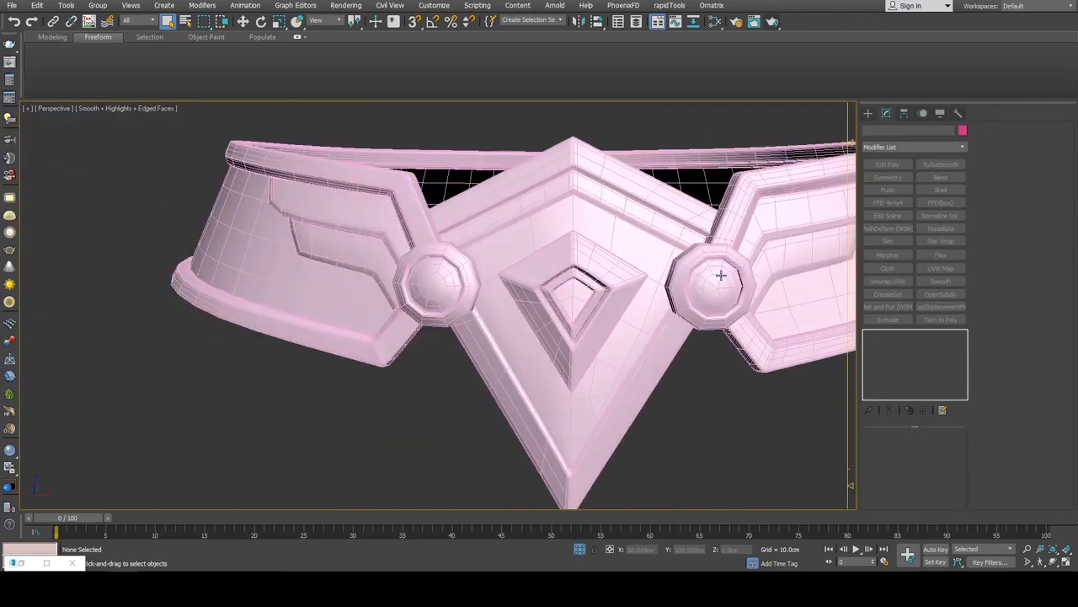
pyautogui.click(720, 274)
pyautogui.scroll(-5, 700, 371)
pyautogui.click(691, 398)
pyautogui.moveTo(687, 350); pyautogui.dragTo(775, 343, button='middle')
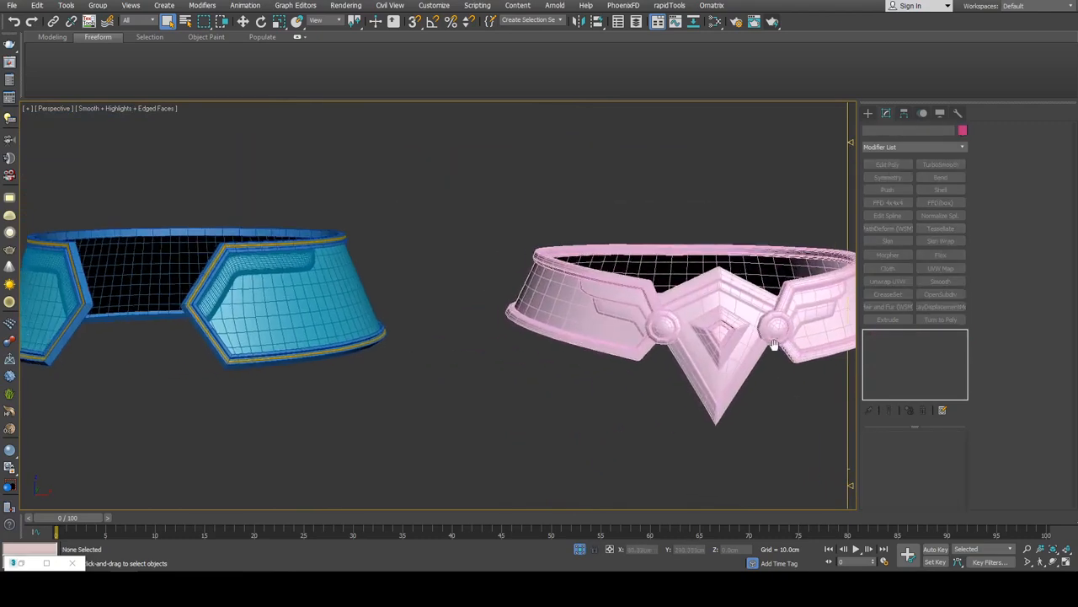
# - Create an AutoGrid cylinder with radius about 0.57 cm, 1 height segment and 16 sides on the blue collar's front corner
pyautogui.click(868, 115)
pyautogui.click(900, 206)
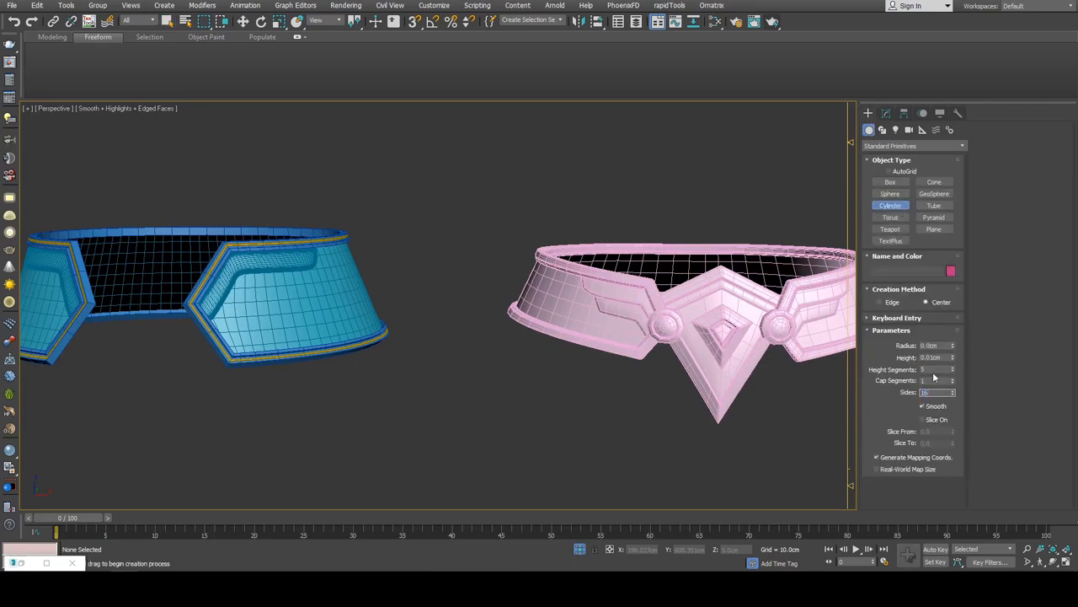
pyautogui.write('1')
pyautogui.keyDown('alt'); pyautogui.moveTo(758, 365); pyautogui.dragTo(766, 367, button='middle'); pyautogui.keyUp('alt')
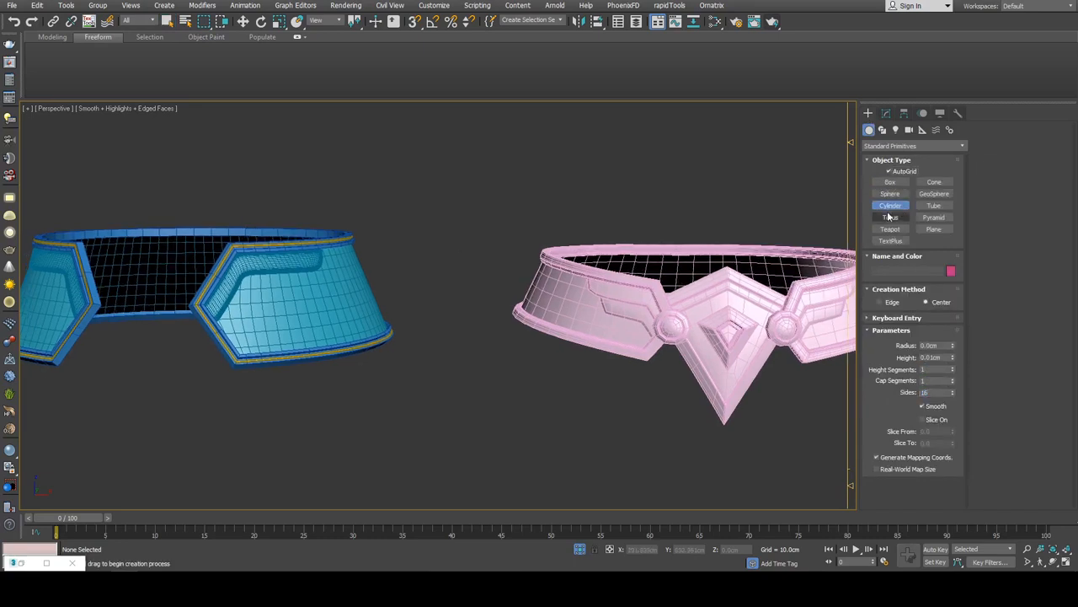
pyautogui.moveTo(301, 241); pyautogui.dragTo(505, 239, button='middle')
pyautogui.scroll(4, 466, 295)
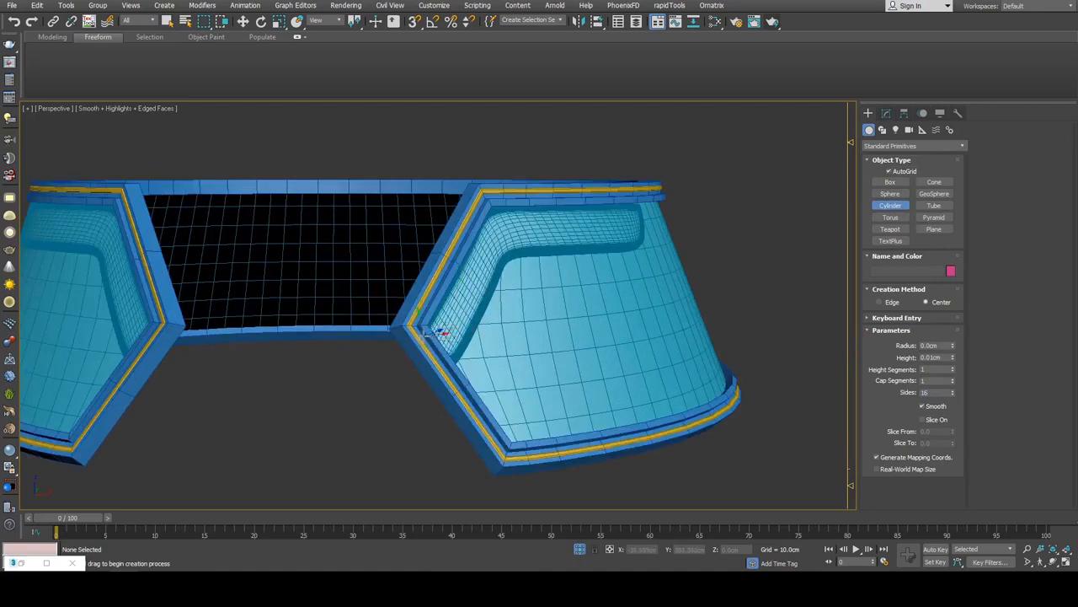
pyautogui.moveTo(426, 326); pyautogui.dragTo(470, 293)
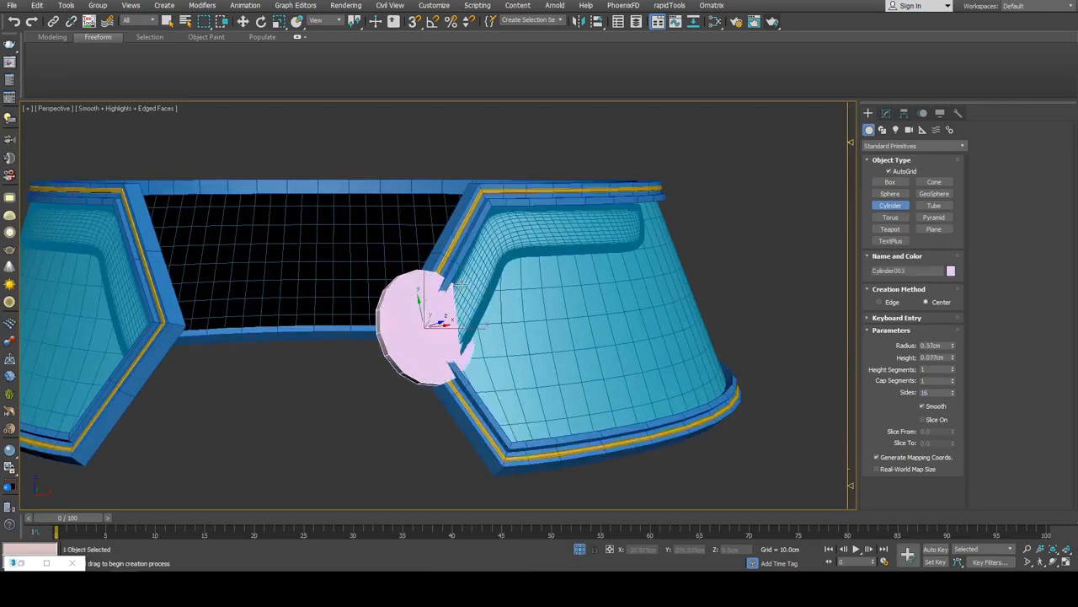
pyautogui.click(472, 271)
pyautogui.rightClick(473, 272)
# - Adjust the cylinder's placement on the collar's front corner to about X -11.68, Y -4.05, Z 43.01 cm
pyautogui.scroll(-2, 472, 272)
pyautogui.scroll(5, 497, 296)
pyautogui.scroll(-3, 481, 291)
pyautogui.press('e')
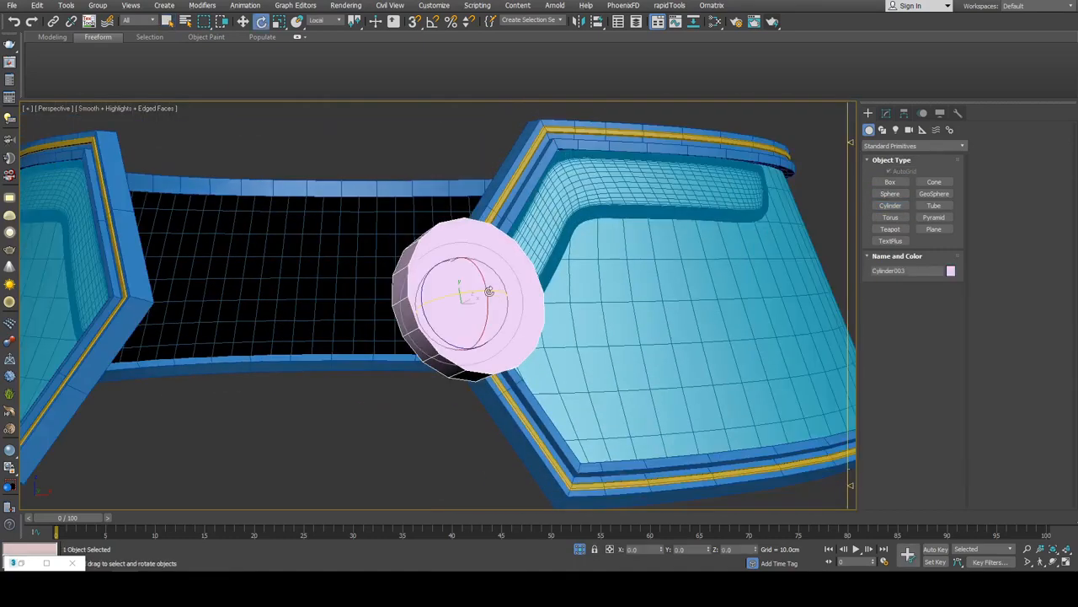
pyautogui.press('w')
pyautogui.scroll(-6, 442, 315)
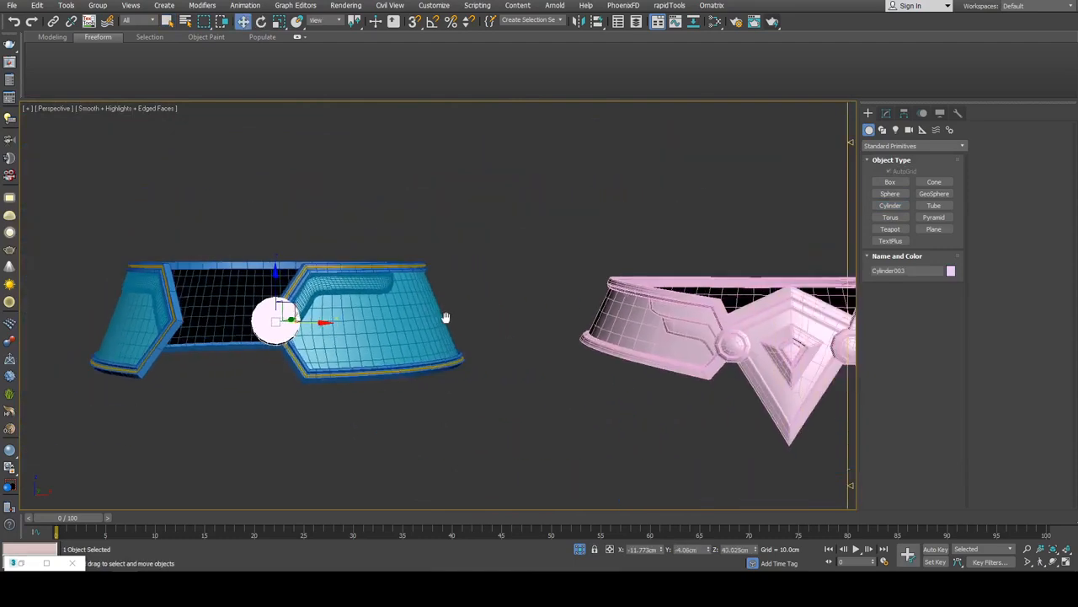
pyautogui.keyDown('alt'); pyautogui.moveTo(435, 315); pyautogui.dragTo(505, 309, button='middle'); pyautogui.keyUp('alt')
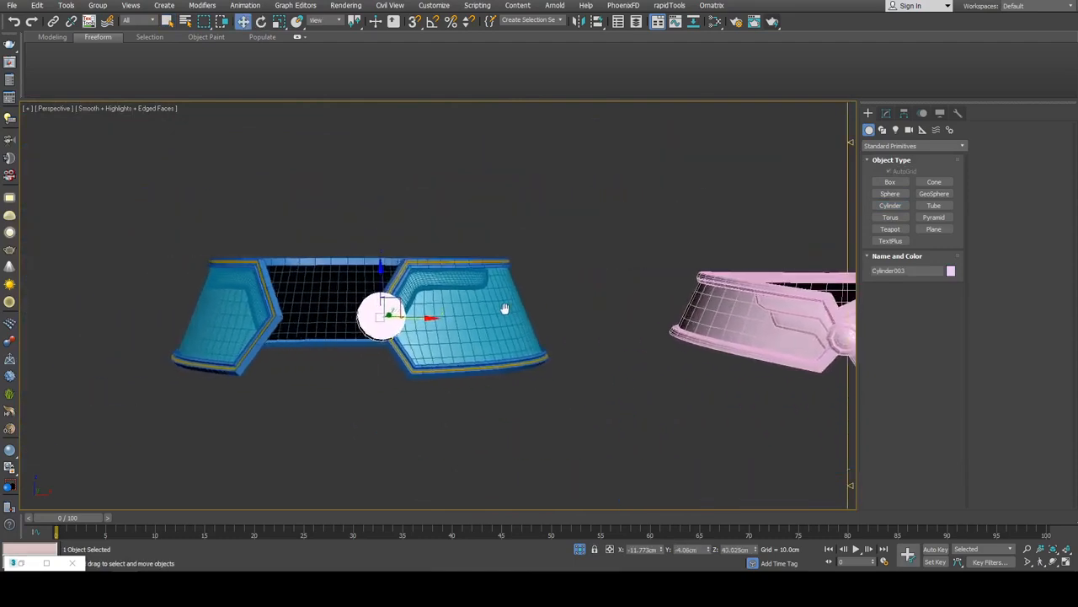
pyautogui.scroll(2, 504, 308)
pyautogui.moveTo(324, 326); pyautogui.dragTo(328, 327)
pyautogui.scroll(-2, 455, 327)
# - Examine the winged collar's round stud up close, studying the edge layout of its rim, recess and dome
pyautogui.moveTo(516, 328); pyautogui.dragTo(241, 329, button='middle')
pyautogui.scroll(4, 801, 365)
pyautogui.moveTo(802, 366); pyautogui.dragTo(394, 248, button='middle')
pyautogui.moveTo(394, 248); pyautogui.dragTo(589, 287, button='middle')
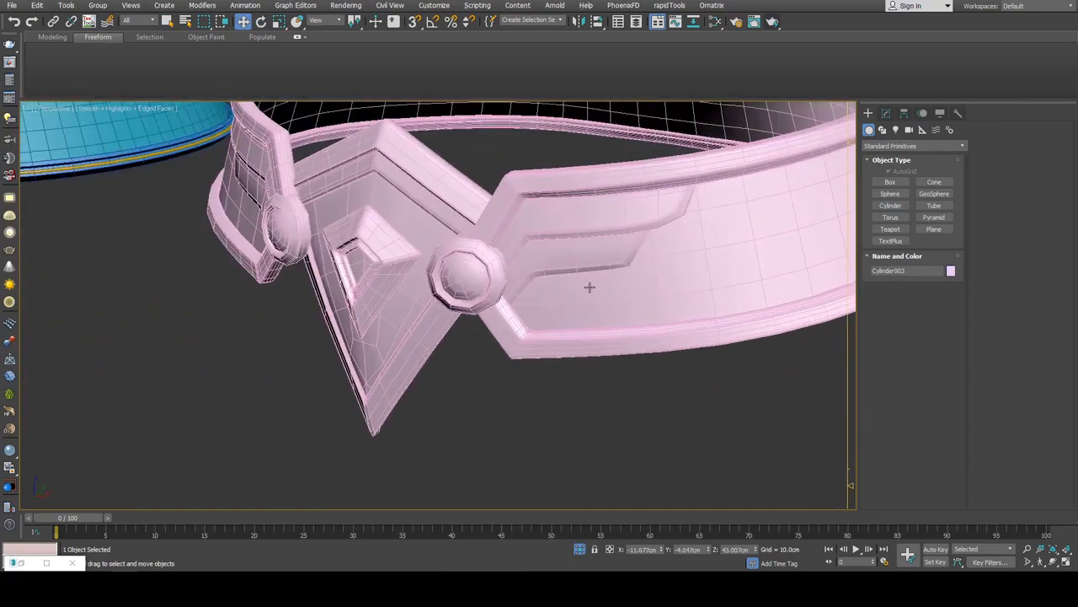
pyautogui.press('q')
pyautogui.click(527, 265)
pyautogui.press('z')
pyautogui.keyDown('alt'); pyautogui.moveTo(512, 279); pyautogui.dragTo(488, 335, button='middle'); pyautogui.keyUp('alt')
pyautogui.scroll(5, 587, 325)
pyautogui.moveTo(413, 479); pyautogui.dragTo(566, 318, button='middle')
pyautogui.scroll(3, 566, 318)
pyautogui.scroll(4, 497, 198)
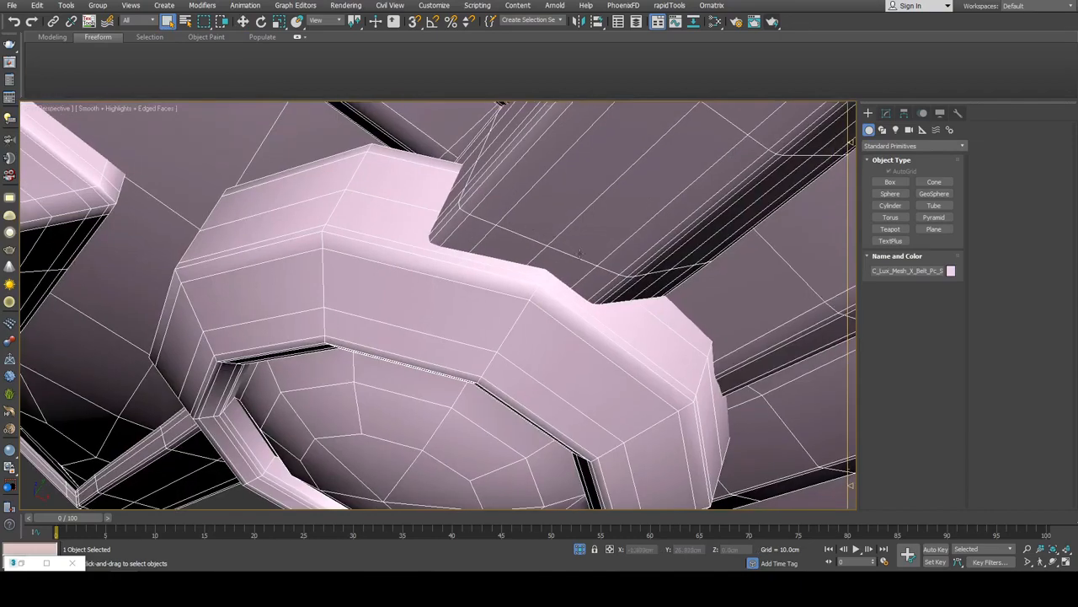
pyautogui.scroll(-5, 586, 274)
pyautogui.keyDown('alt'); pyautogui.moveTo(586, 274); pyautogui.dragTo(634, 329, button='middle'); pyautogui.keyUp('alt')
pyautogui.scroll(3, 634, 329)
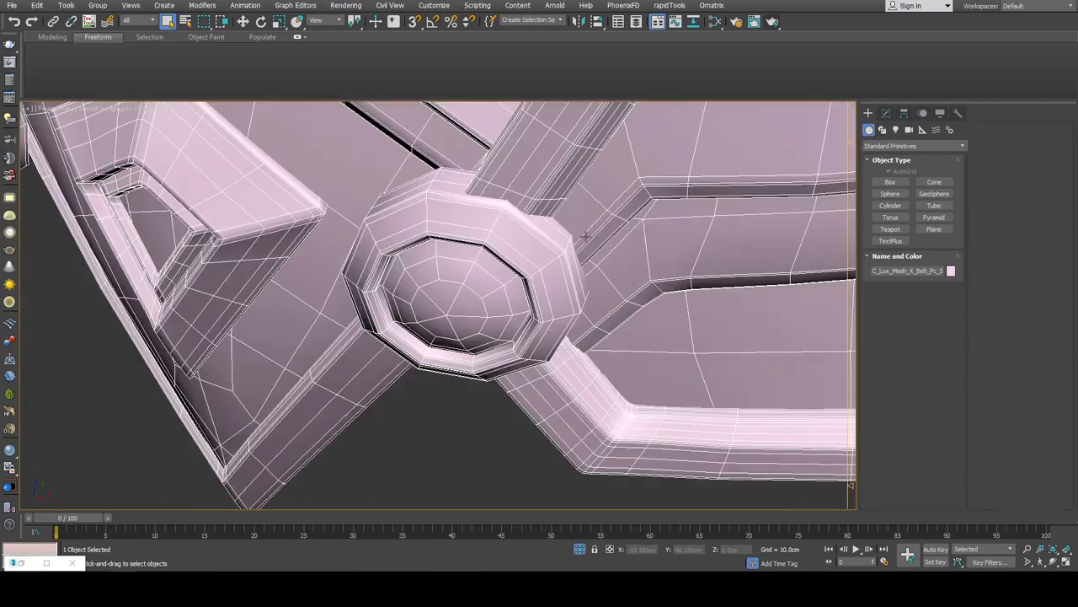
# - Select the new cylinder at the blue collar's front corner
pyautogui.scroll(-6, 585, 237)
pyautogui.moveTo(371, 274); pyautogui.dragTo(696, 296, button='middle')
pyautogui.scroll(-4, 505, 297)
pyautogui.moveTo(337, 294); pyautogui.dragTo(655, 311, button='middle')
pyautogui.keyDown('alt'); pyautogui.moveTo(566, 334); pyautogui.dragTo(434, 276, button='middle'); pyautogui.keyUp('alt')
pyautogui.click(558, 319)
# - Study how the winged collar's stud sits against the wing panel and centre piece, looking from several distances
pyautogui.scroll(4, 558, 318)
pyautogui.scroll(-4, 557, 318)
pyautogui.scroll(-3, 543, 297)
pyautogui.keyDown('alt'); pyautogui.moveTo(619, 335); pyautogui.dragTo(605, 378, button='middle'); pyautogui.keyUp('alt')
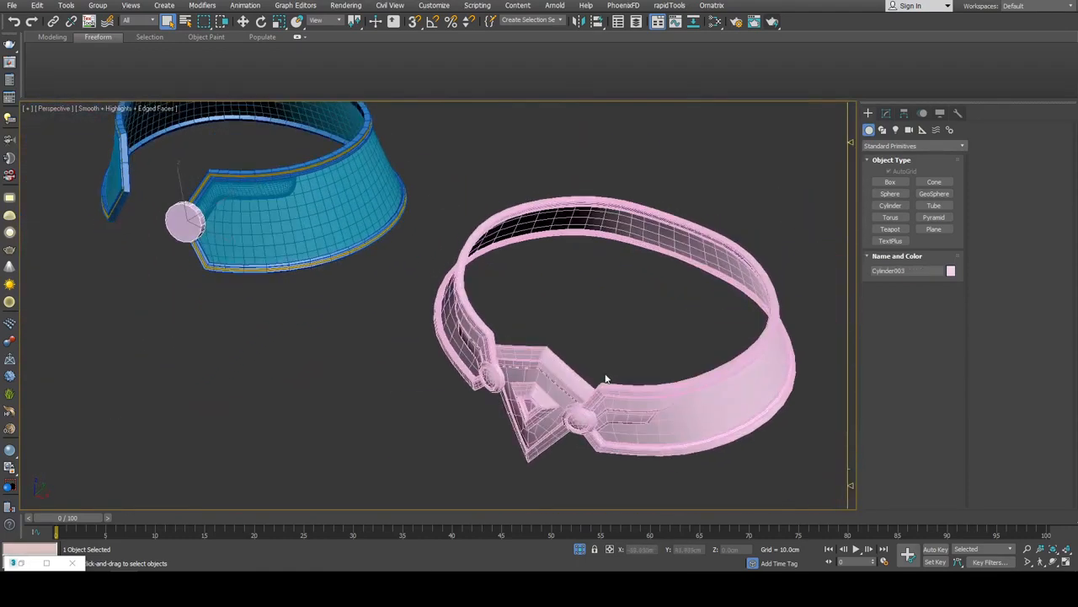
pyautogui.scroll(10, 604, 378)
pyautogui.scroll(-3, 543, 312)
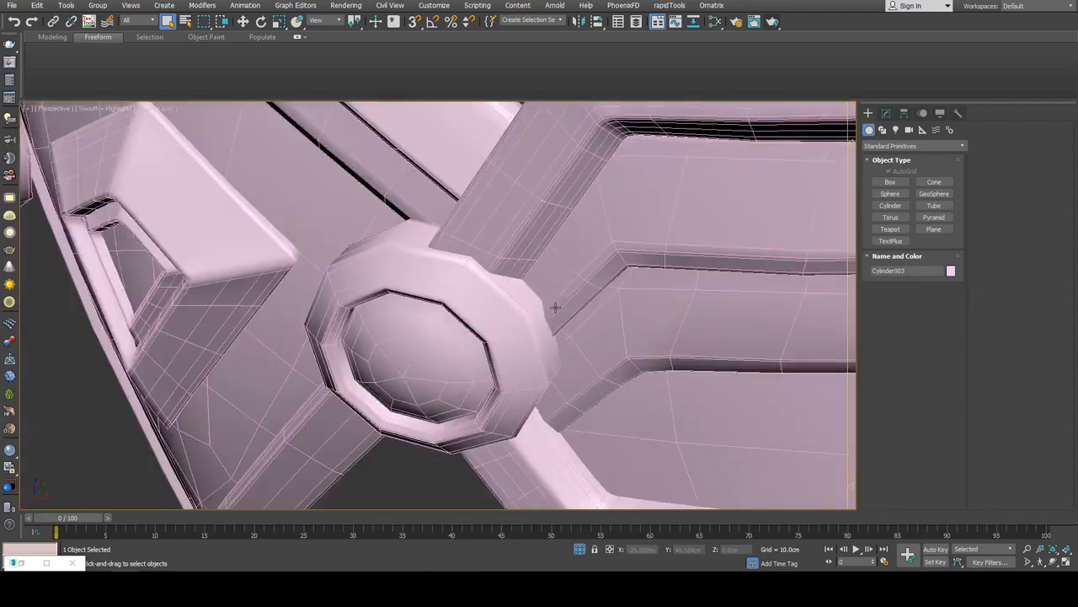
pyautogui.scroll(-1, 555, 307)
pyautogui.scroll(6, 529, 306)
pyautogui.scroll(-10, 529, 306)
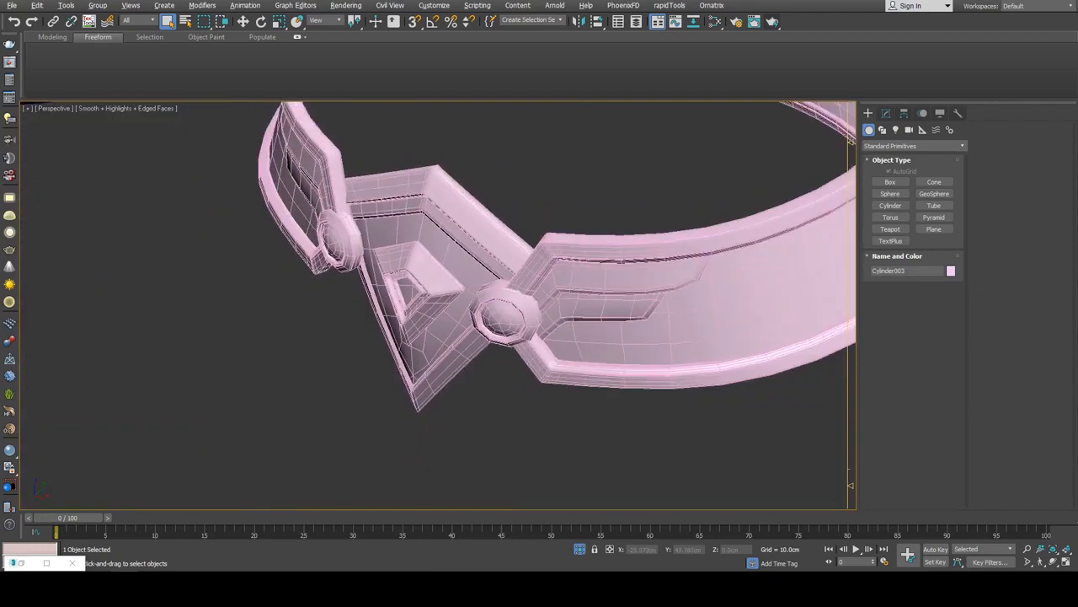
pyautogui.scroll(1, 539, 304)
pyautogui.scroll(-8, 542, 304)
# - Add an Edit Poly modifier to the cylinder and begin sub-object editing
pyautogui.press('F4')
pyautogui.moveTo(379, 168); pyautogui.dragTo(556, 362, button='middle')
pyautogui.scroll(-3, 602, 312)
pyautogui.scroll(-5, 560, 307)
pyautogui.scroll(6, 530, 314)
pyautogui.press('F4')
pyautogui.scroll(4, 546, 310)
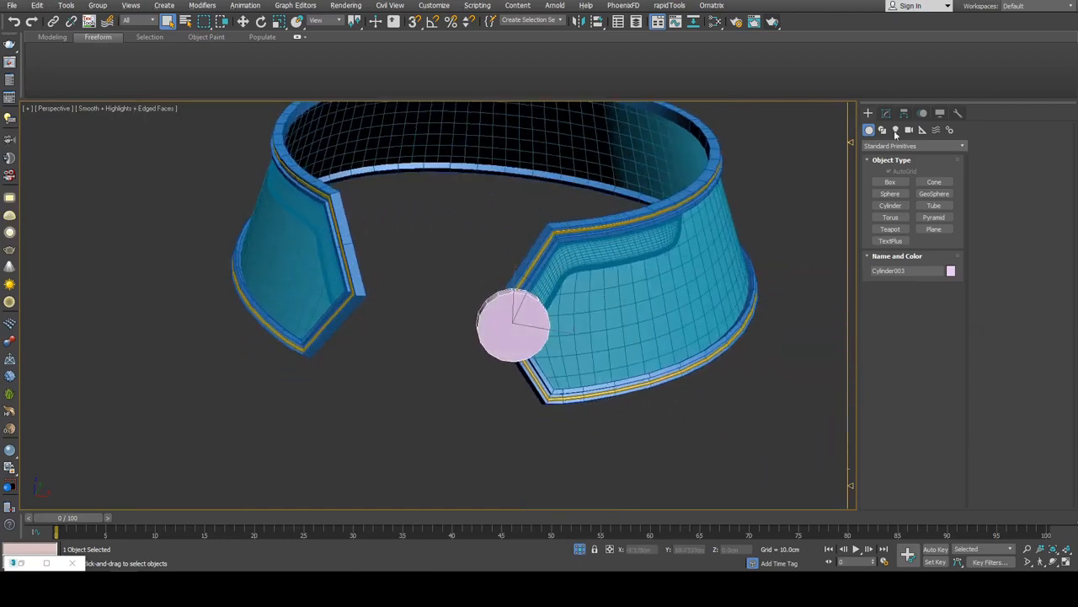
pyautogui.click(887, 113)
pyautogui.scroll(3, 699, 270)
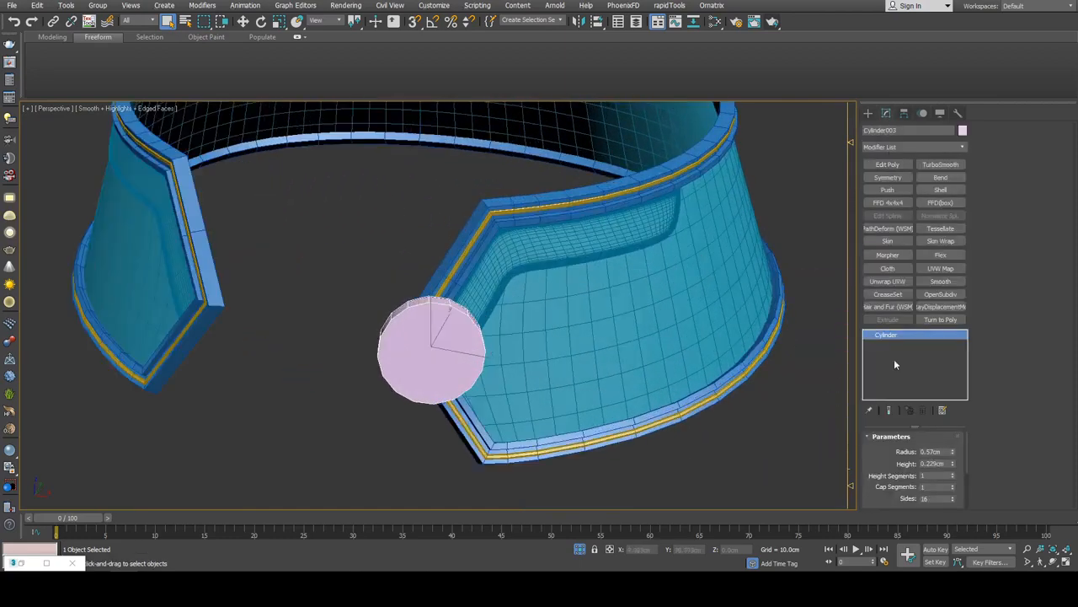
pyautogui.click(896, 165)
pyautogui.keyDown('alt'); pyautogui.moveTo(522, 337); pyautogui.dragTo(578, 294, button='middle'); pyautogui.keyUp('alt')
pyautogui.scroll(4, 539, 337)
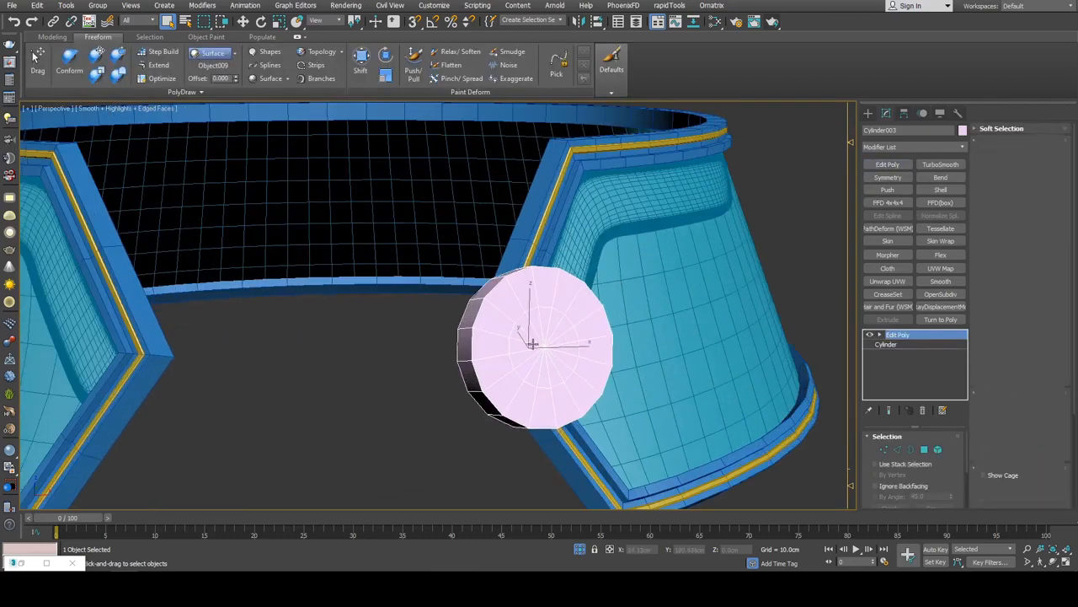
pyautogui.click(925, 451)
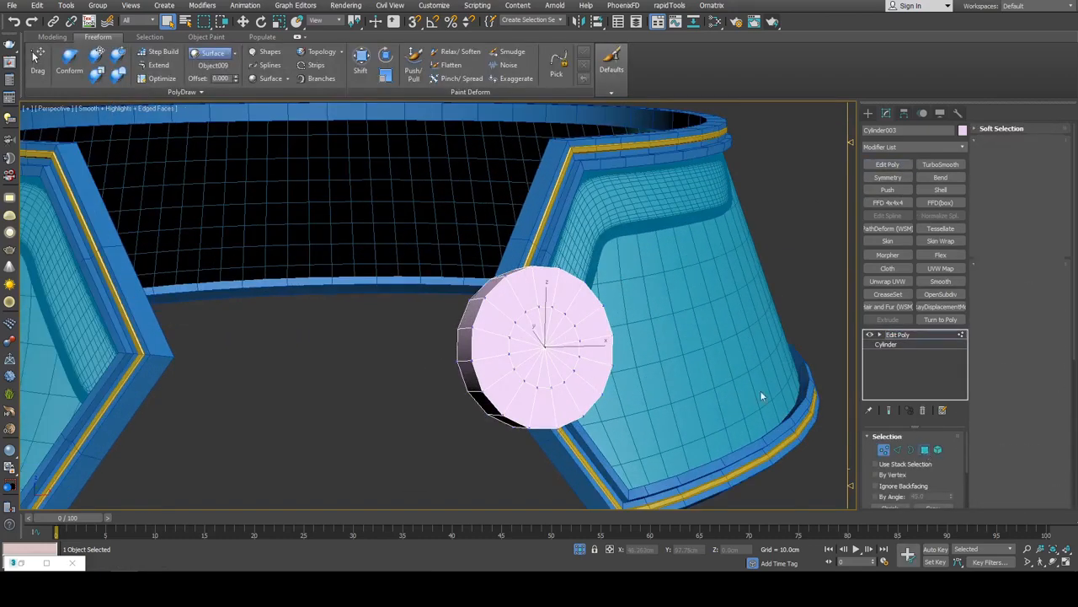
# - Bevel the cylinder's front cap slightly outward and scale the cap polygons inward to give the stud a chamfered rim
pyautogui.click(935, 508)
pyautogui.press('z')
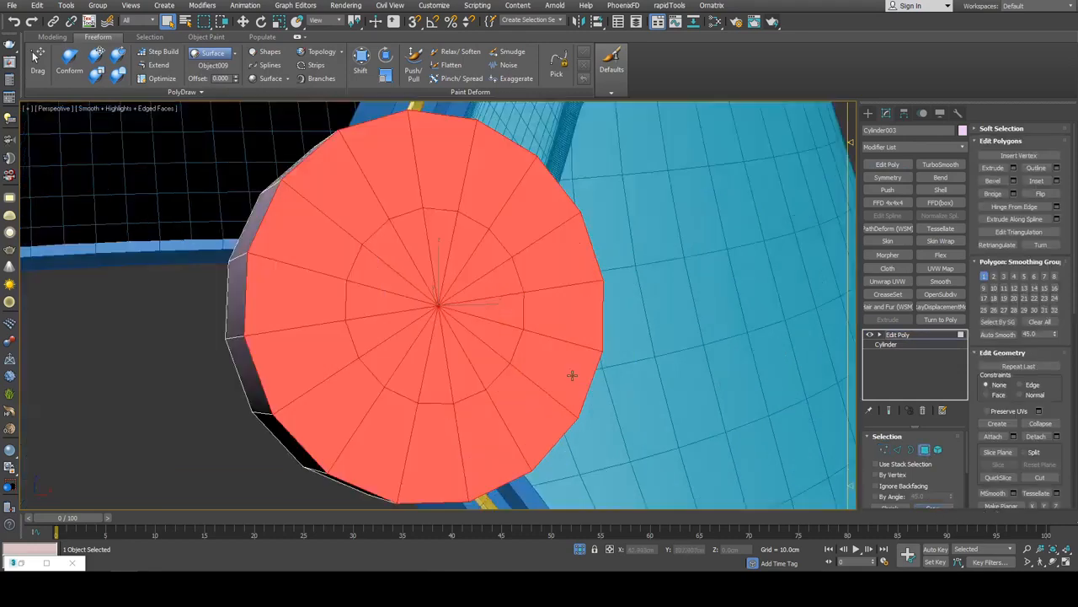
pyautogui.scroll(-3, 572, 373)
pyautogui.keyDown('alt'); pyautogui.moveTo(572, 373); pyautogui.dragTo(600, 336, button='middle'); pyautogui.keyUp('alt')
pyautogui.hotkey('ctrl', 'shift', 'b')
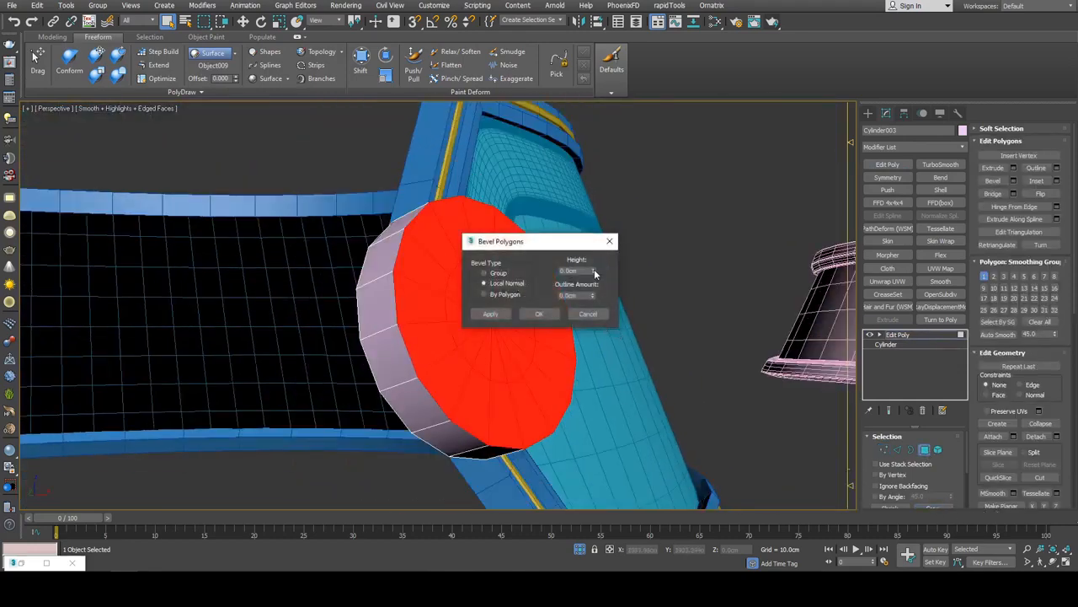
pyautogui.moveTo(594, 271); pyautogui.dragTo(594, 271)
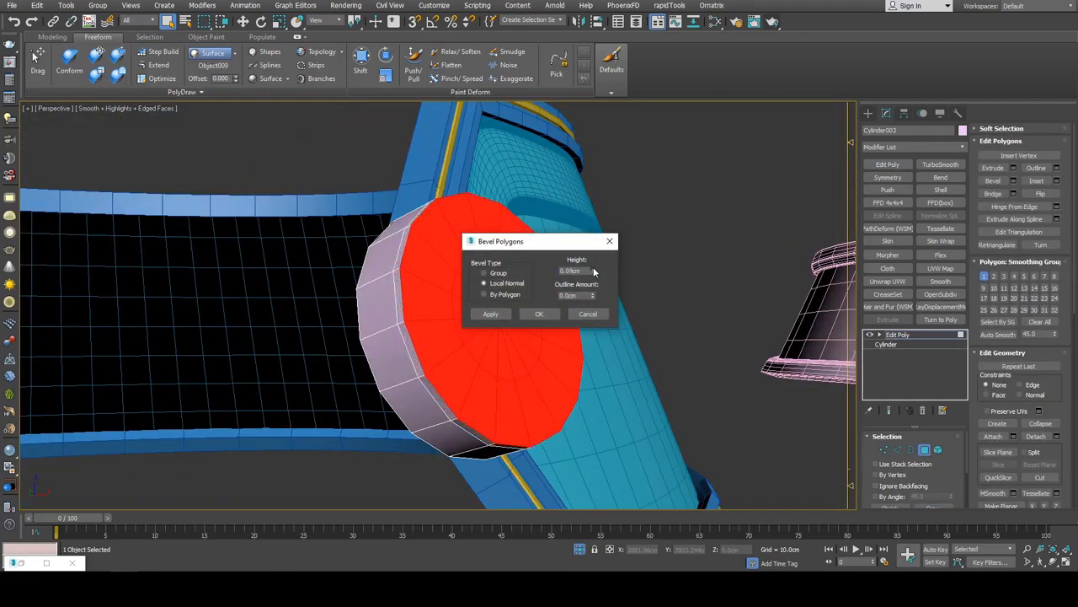
pyautogui.click(540, 313)
pyautogui.moveTo(498, 325); pyautogui.dragTo(506, 339)
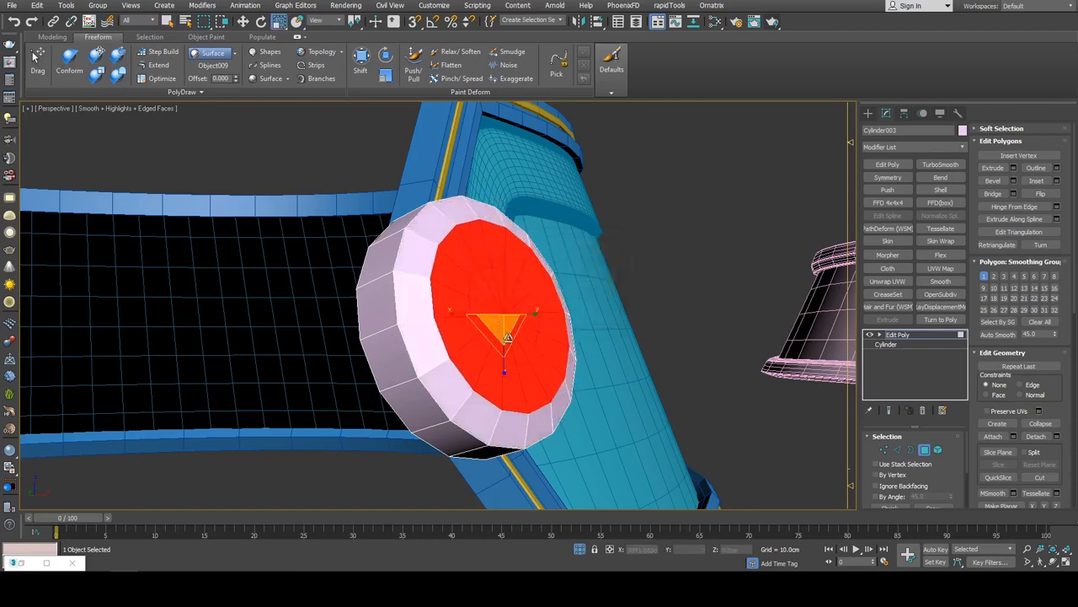
# - Add a Symmetry modifier to the stud and shift its mirror plane toward the collar's opposite front corner
pyautogui.scroll(-5, 635, 310)
pyautogui.press('4')
pyautogui.press('q')
pyautogui.keyDown('alt'); pyautogui.moveTo(654, 284); pyautogui.dragTo(617, 297, button='middle'); pyautogui.keyUp('alt')
pyautogui.scroll(-4, 615, 300)
pyautogui.moveTo(614, 296); pyautogui.dragTo(612, 315, button='middle')
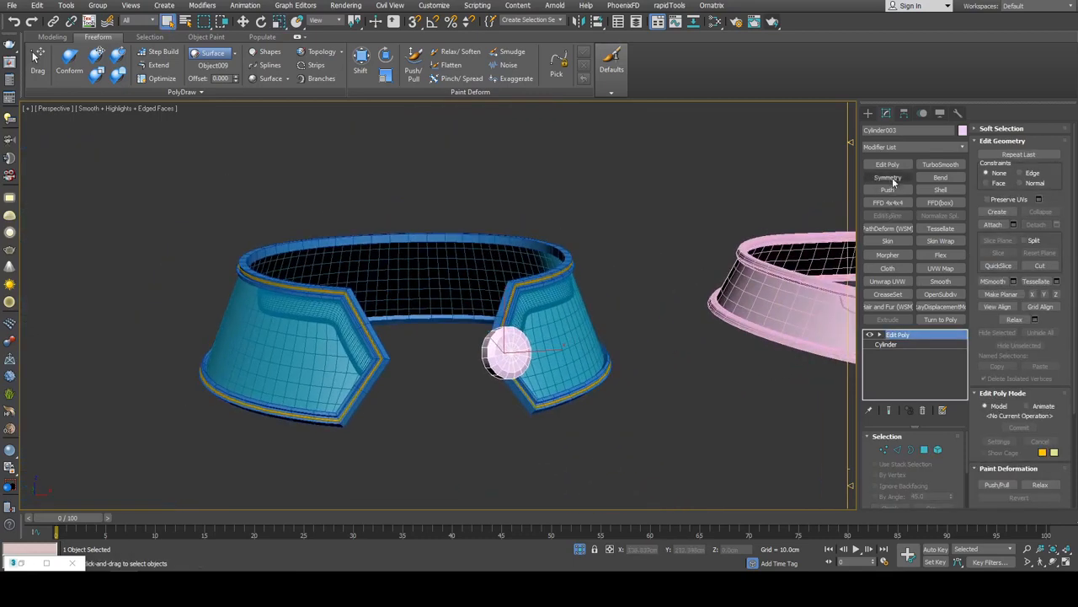
pyautogui.click(892, 177)
pyautogui.keyDown('alt'); pyautogui.moveTo(791, 283); pyautogui.dragTo(839, 297, button='middle'); pyautogui.keyUp('alt')
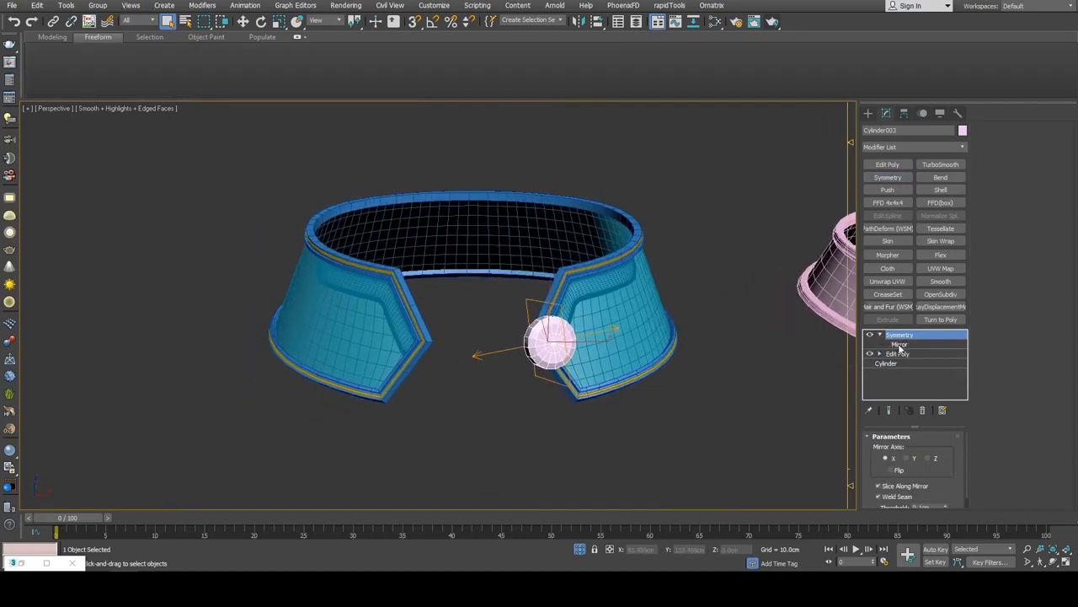
pyautogui.click(899, 344)
pyautogui.press('w')
pyautogui.keyDown('alt'); pyautogui.moveTo(626, 359); pyautogui.dragTo(592, 357, button='middle'); pyautogui.keyUp('alt')
pyautogui.moveTo(569, 333); pyautogui.dragTo(422, 323)
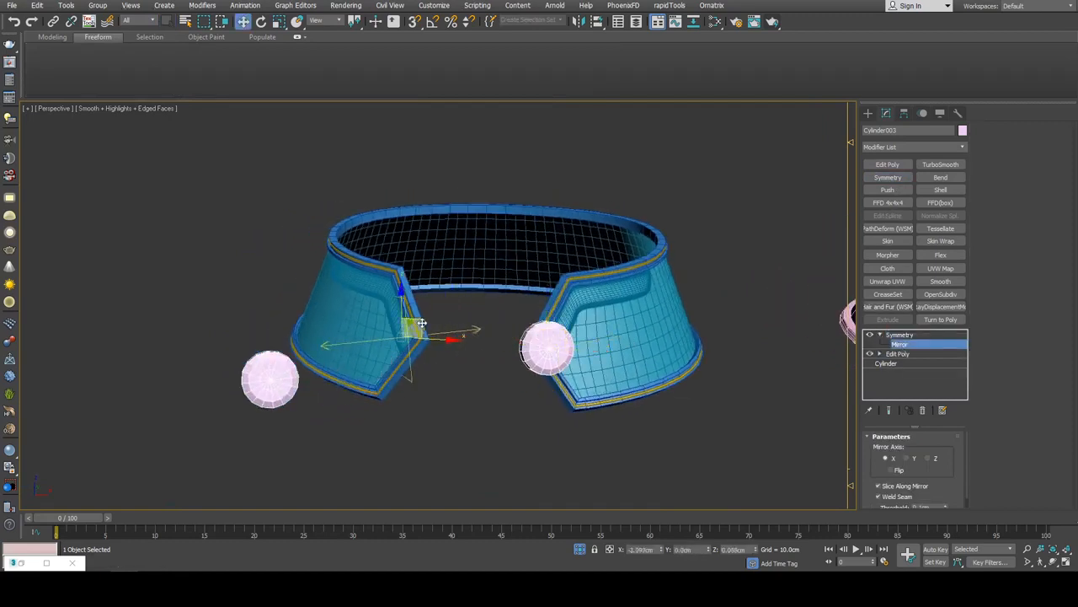
# - Align the Symmetry mirror plane to the collar's pivot point in Local coordinates, matching X, Y and Z position and X-axis orientation only
pyautogui.keyDown('alt'); pyautogui.moveTo(422, 322); pyautogui.dragTo(591, 179, button='middle'); pyautogui.keyUp('alt')
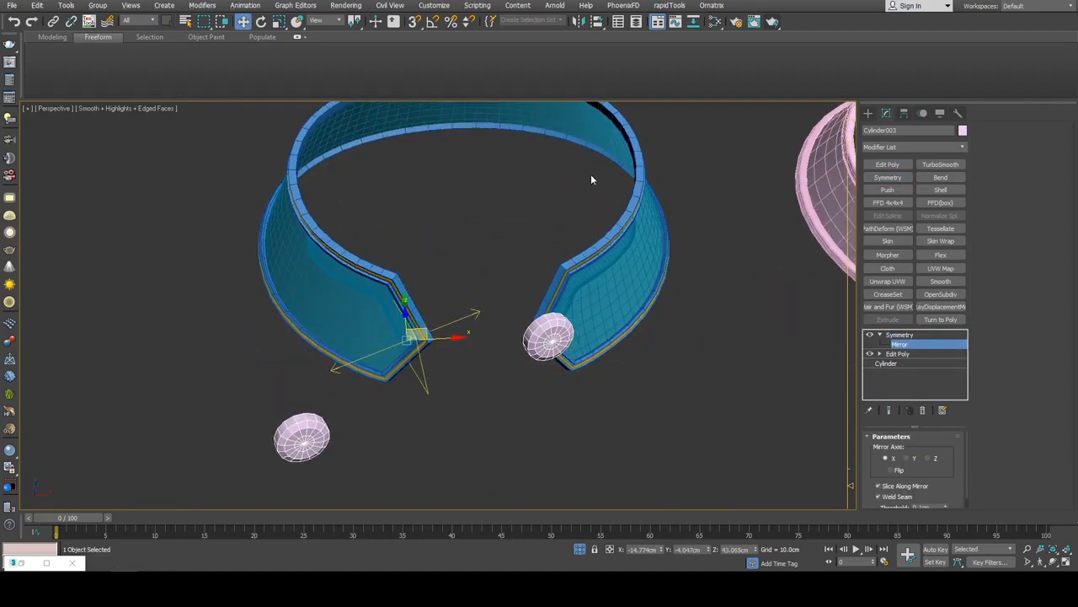
pyautogui.click(338, 20)
pyautogui.click(332, 62)
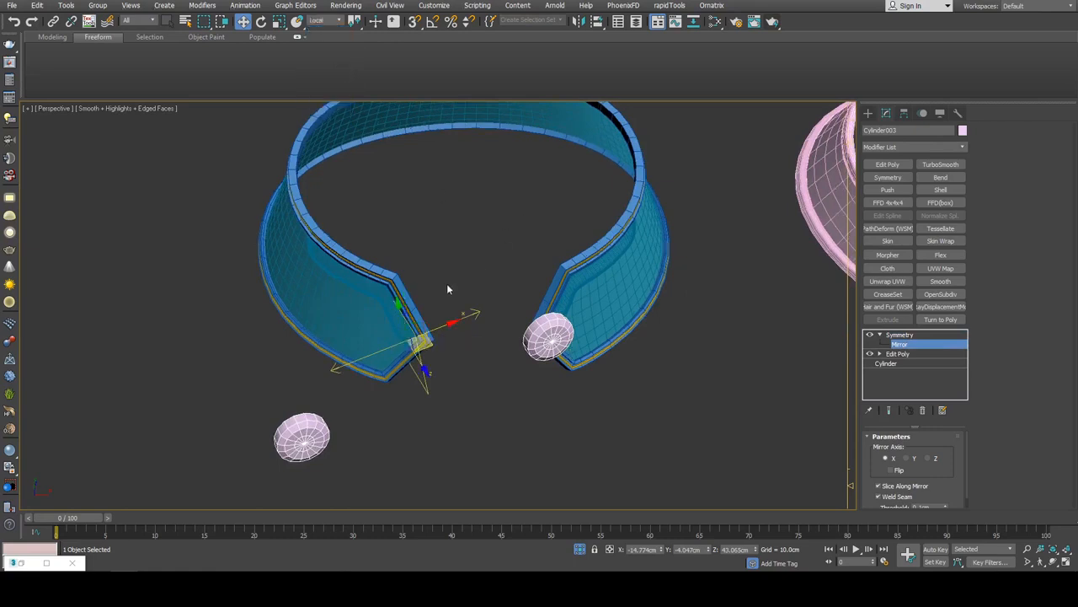
pyautogui.hotkey('alt', 'a')
pyautogui.click(356, 282)
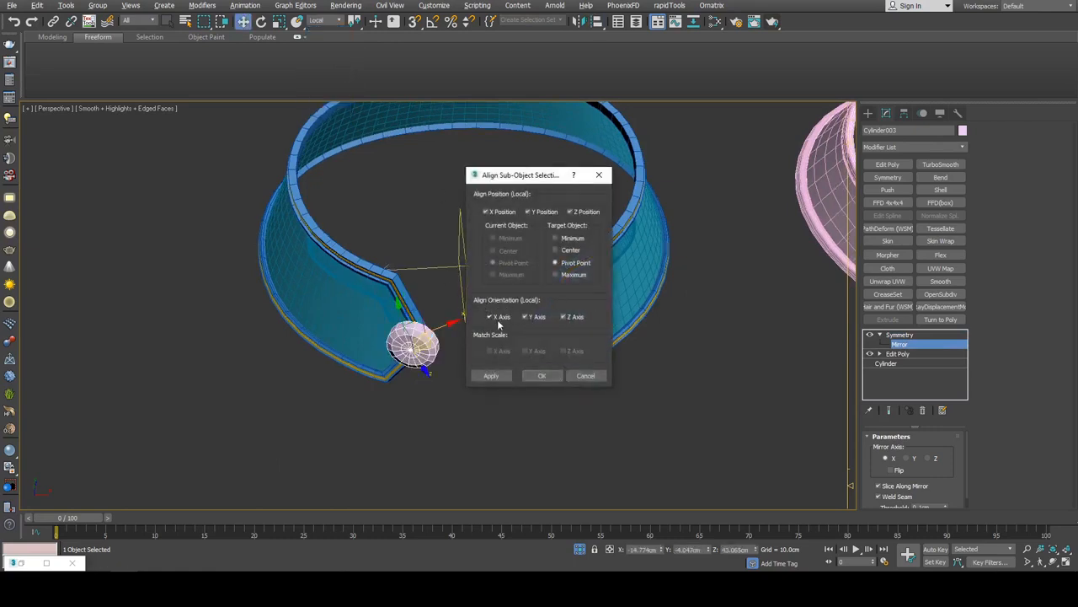
pyautogui.click(497, 319)
pyautogui.click(526, 316)
pyautogui.moveTo(535, 174); pyautogui.dragTo(748, 177)
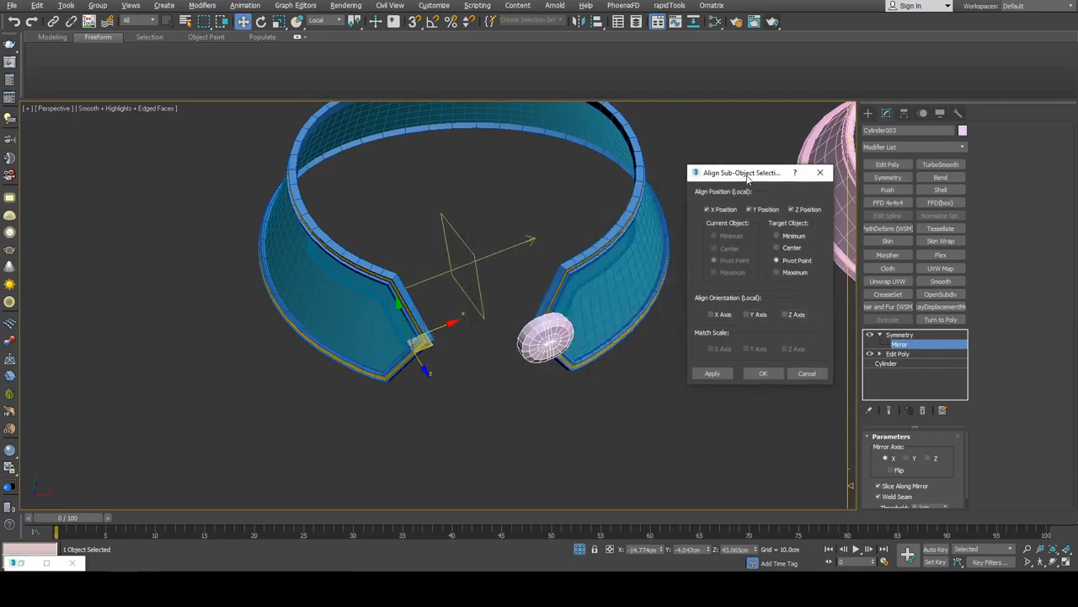
pyautogui.click(724, 316)
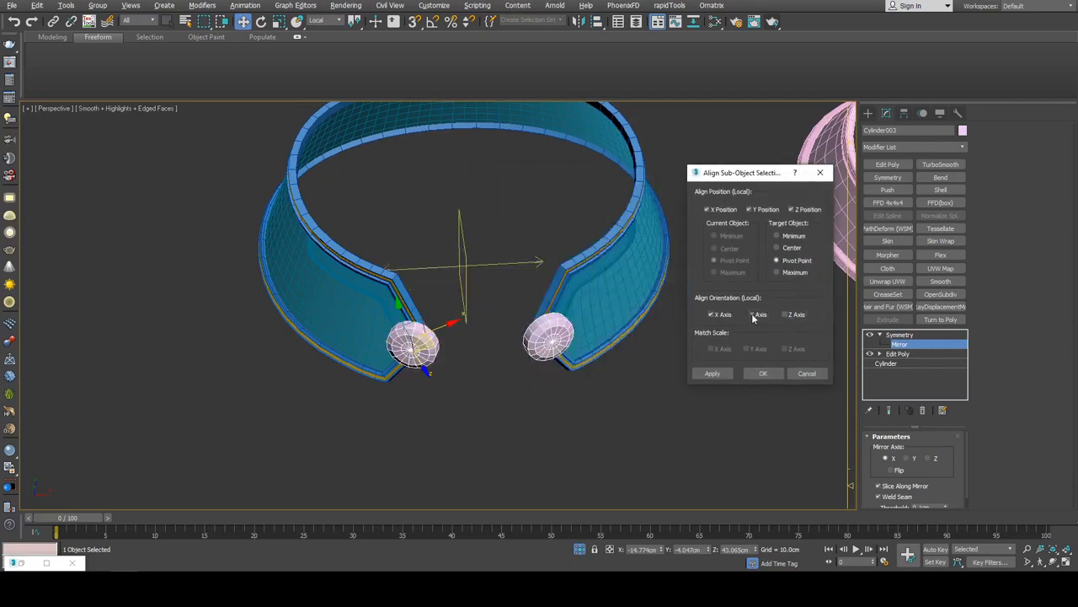
pyautogui.click(764, 378)
pyautogui.moveTo(751, 369); pyautogui.dragTo(742, 372, button='middle')
pyautogui.press('1')
pyautogui.press('q')
# - Smooth the mirrored studs with a TurboSmooth modifier set to 2 iterations
pyautogui.keyDown('alt'); pyautogui.moveTo(609, 378); pyautogui.dragTo(556, 342, button='middle'); pyautogui.keyUp('alt')
pyautogui.click(935, 165)
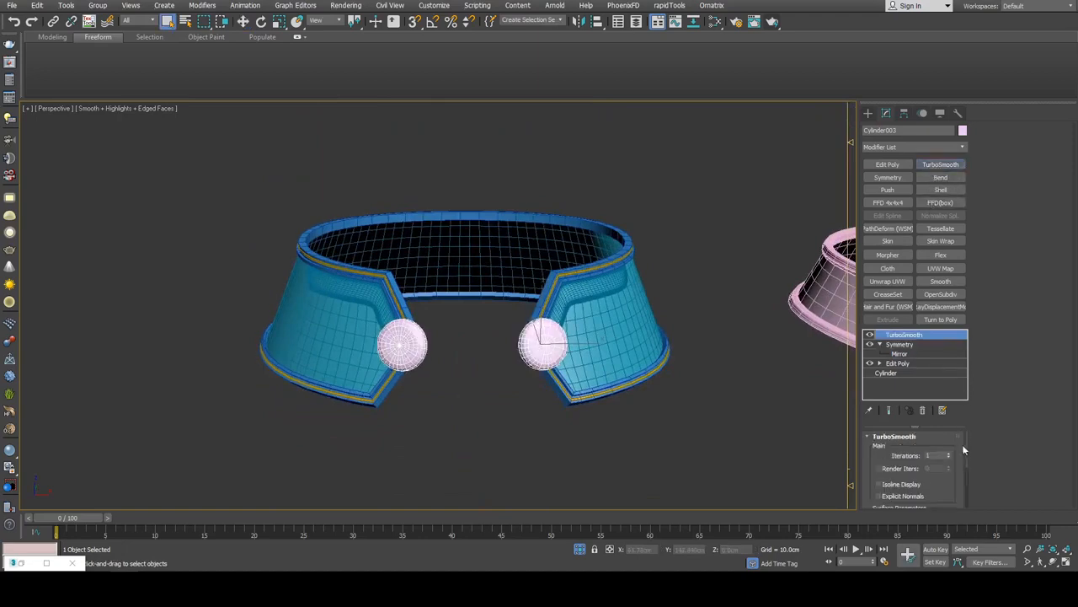
pyautogui.click(949, 453)
pyautogui.press('z')
# - Return to the stud's Edit Poly level and enlarge the inner ring of its front face by scaling the central polygons
pyautogui.click(900, 363)
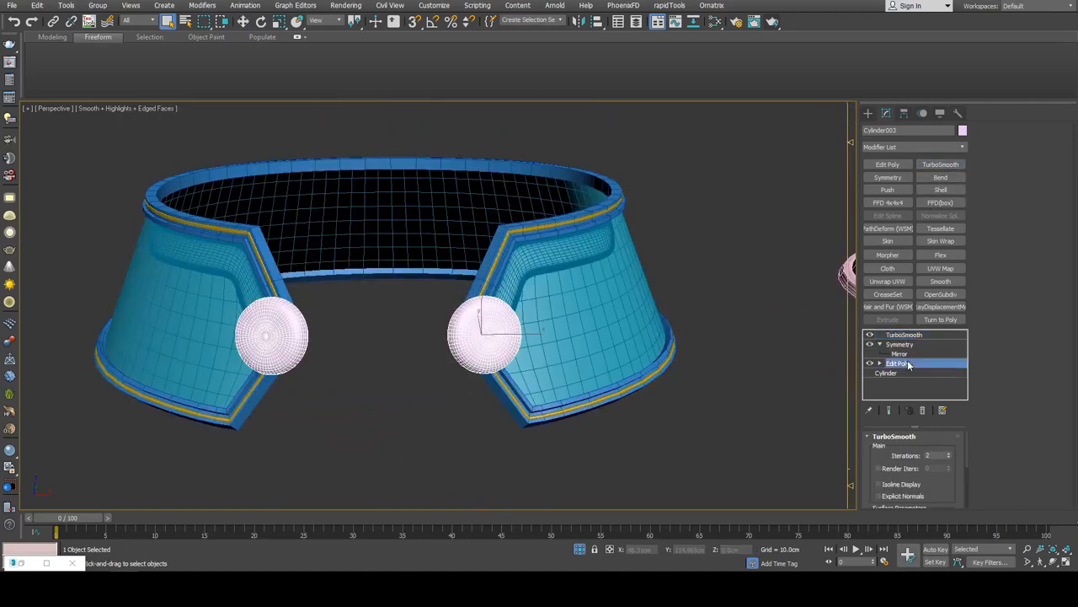
pyautogui.press('z')
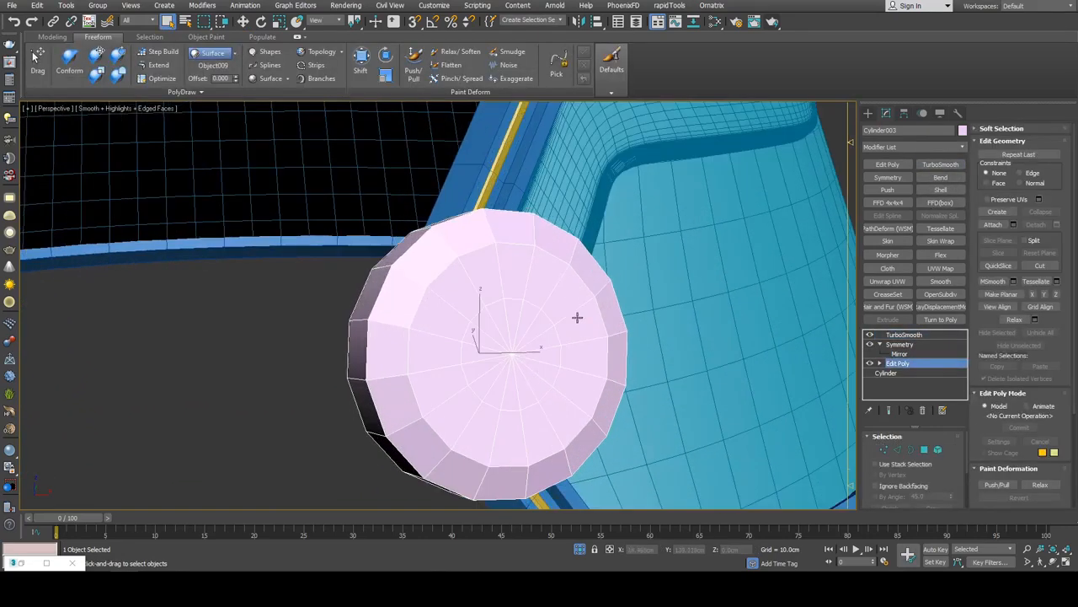
pyautogui.press('1')
pyautogui.click(925, 450)
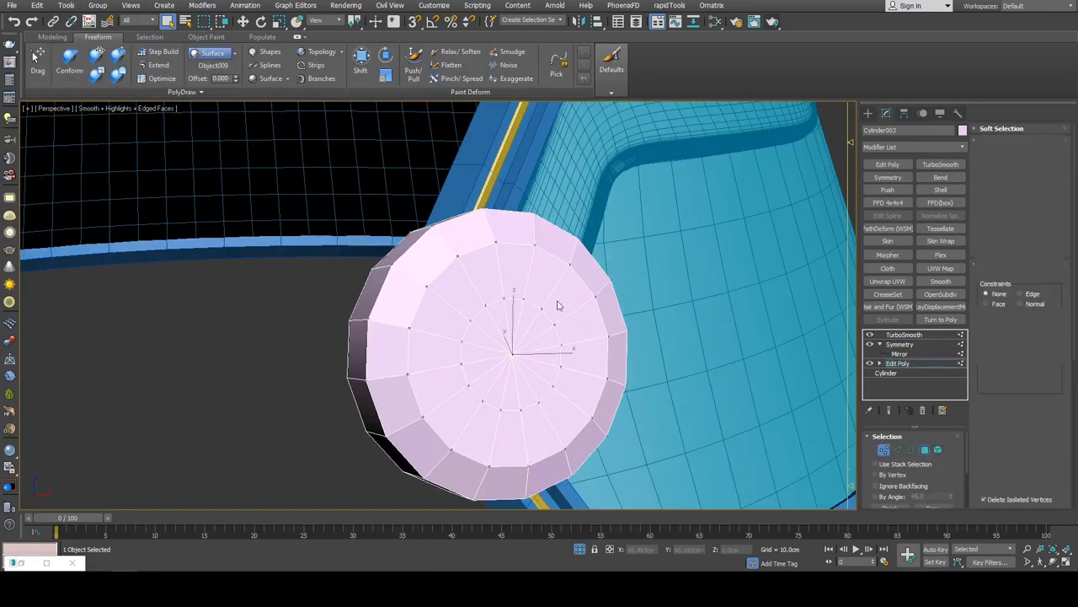
pyautogui.click(546, 338)
pyautogui.press('r')
pyautogui.moveTo(522, 326); pyautogui.dragTo(526, 313)
pyautogui.press('q')
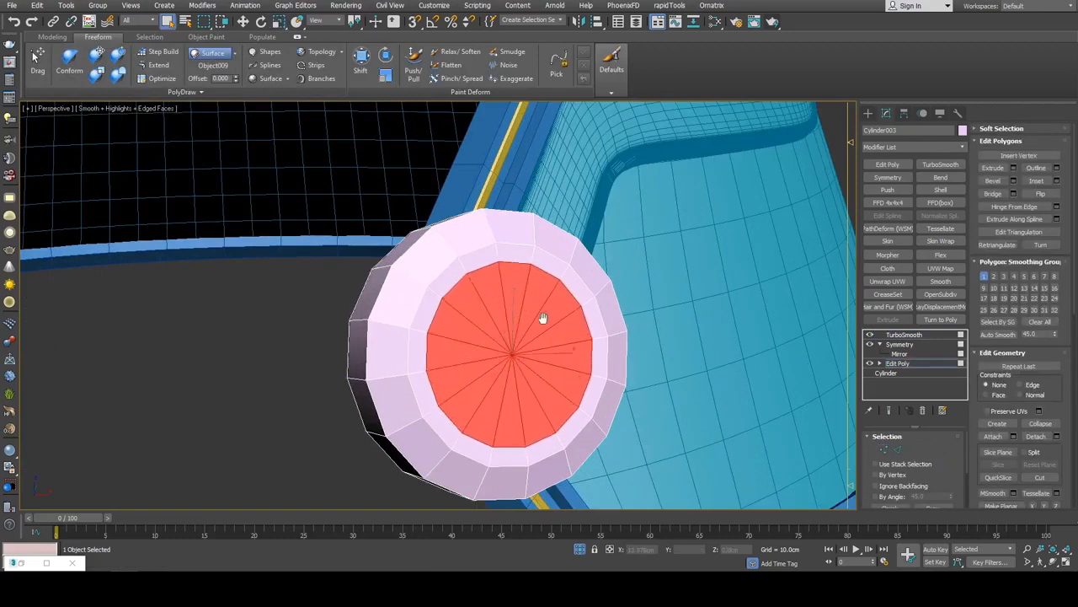
# - Bevel the stud's central polygons inward and shrink them slightly to form a round recess
pyautogui.keyDown('alt'); pyautogui.moveTo(544, 318); pyautogui.dragTo(553, 321, button='middle'); pyautogui.keyUp('alt')
pyautogui.hotkey('ctrl', 'shift', 'b')
pyautogui.click(594, 273)
pyautogui.moveTo(595, 275); pyautogui.dragTo(573, 295)
pyautogui.click(539, 314)
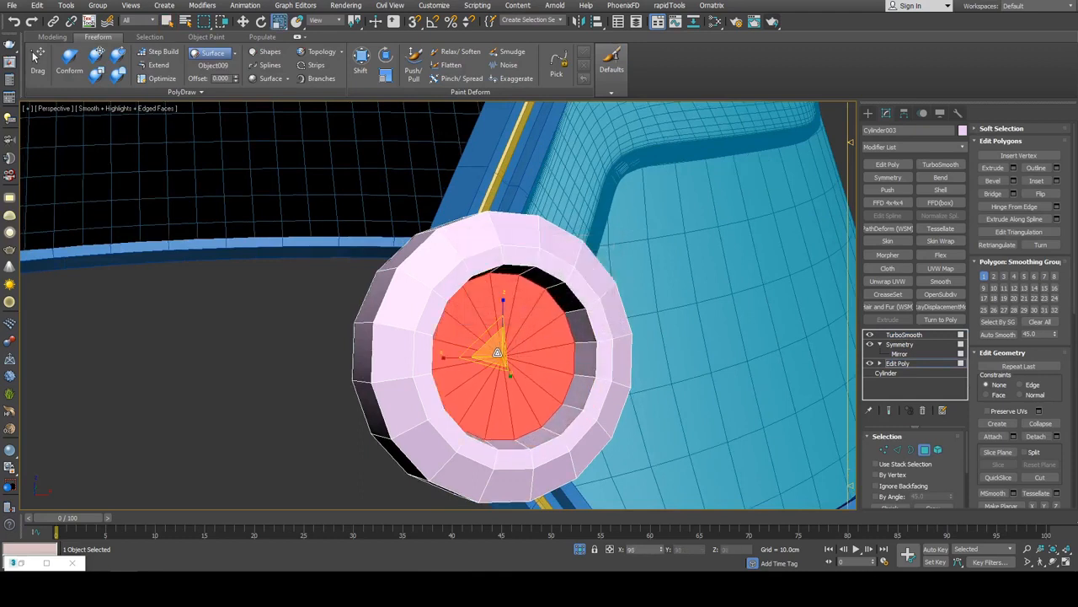
# - Build a raised, narrower disc from the recess floor with further bevels and an inward scale
pyautogui.hotkey('ctrl', 'shift', 'b')
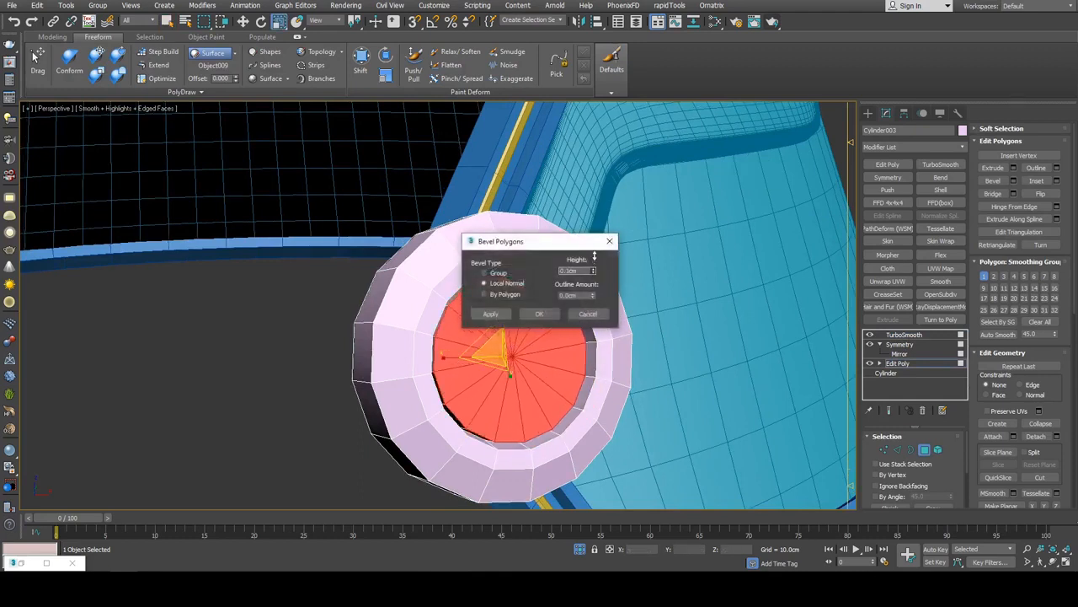
pyautogui.click(539, 313)
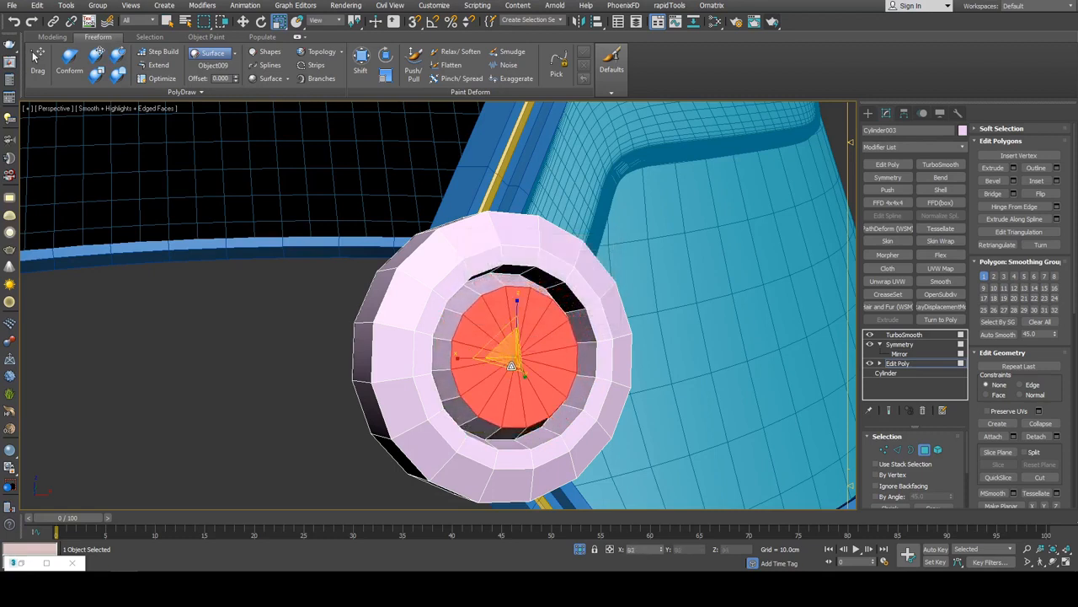
pyautogui.hotkey('ctrl', 'shift', 'b')
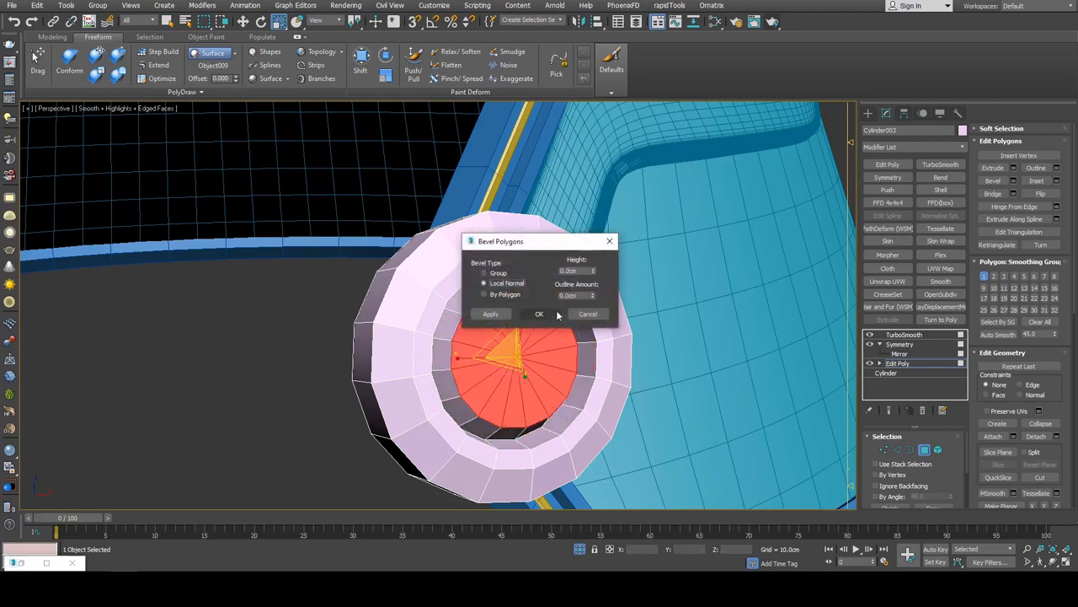
pyautogui.click(539, 313)
# - Connect the stud's radial edge rings with 2 segments and a pinch of 24 to tighten the smoothed rims
pyautogui.press('2')
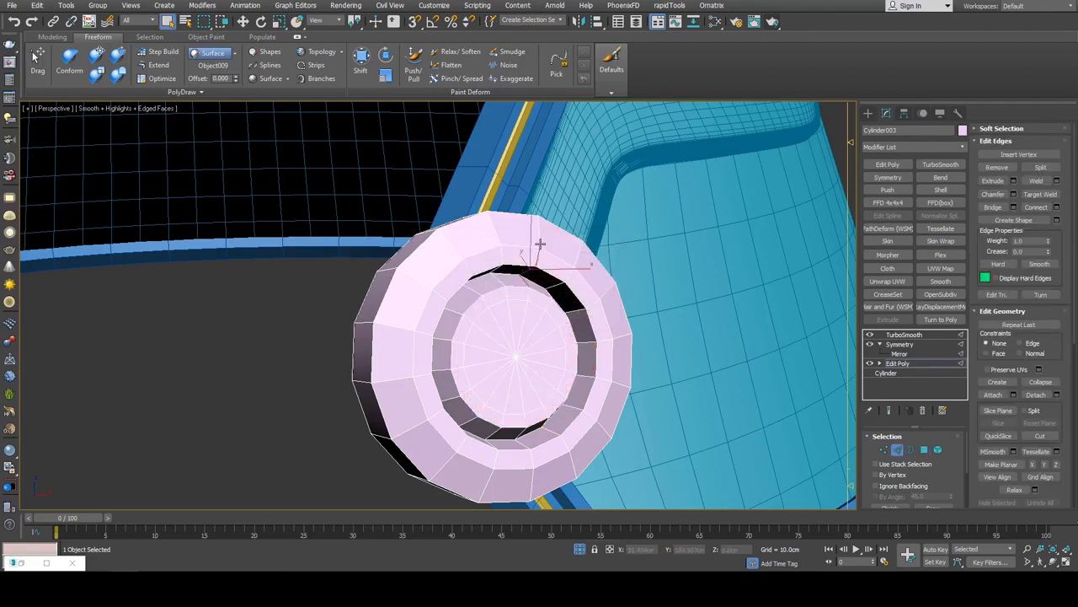
pyautogui.keyDown('alt'); pyautogui.moveTo(540, 244); pyautogui.dragTo(529, 250, button='middle'); pyautogui.keyUp('alt')
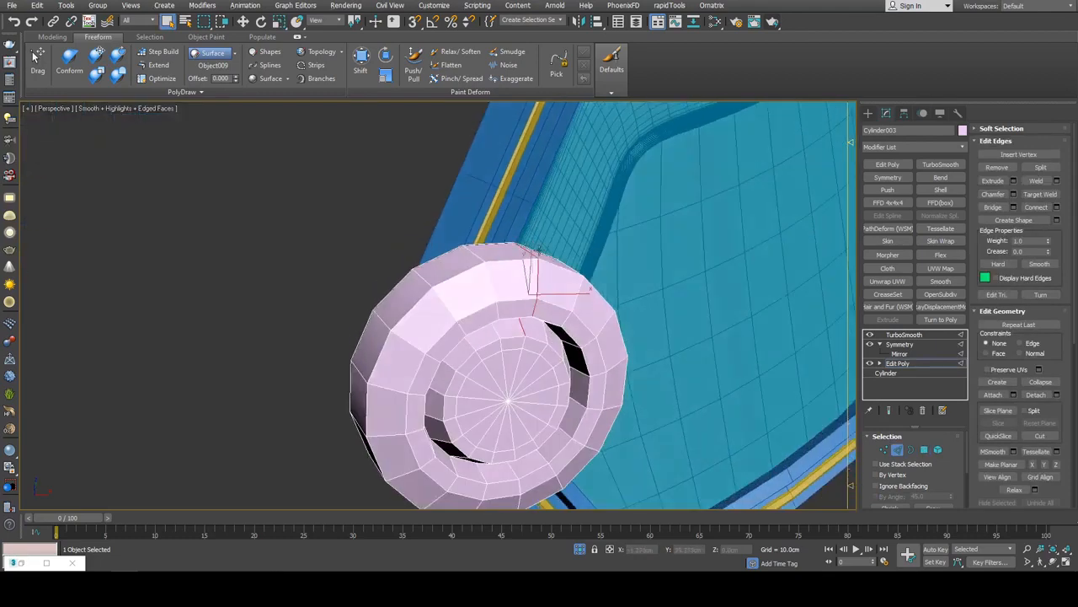
pyautogui.hotkey('alt', 'r')
pyautogui.hotkey('ctrl', 'shift', 'e')
pyautogui.moveTo(607, 273); pyautogui.dragTo(613, 248)
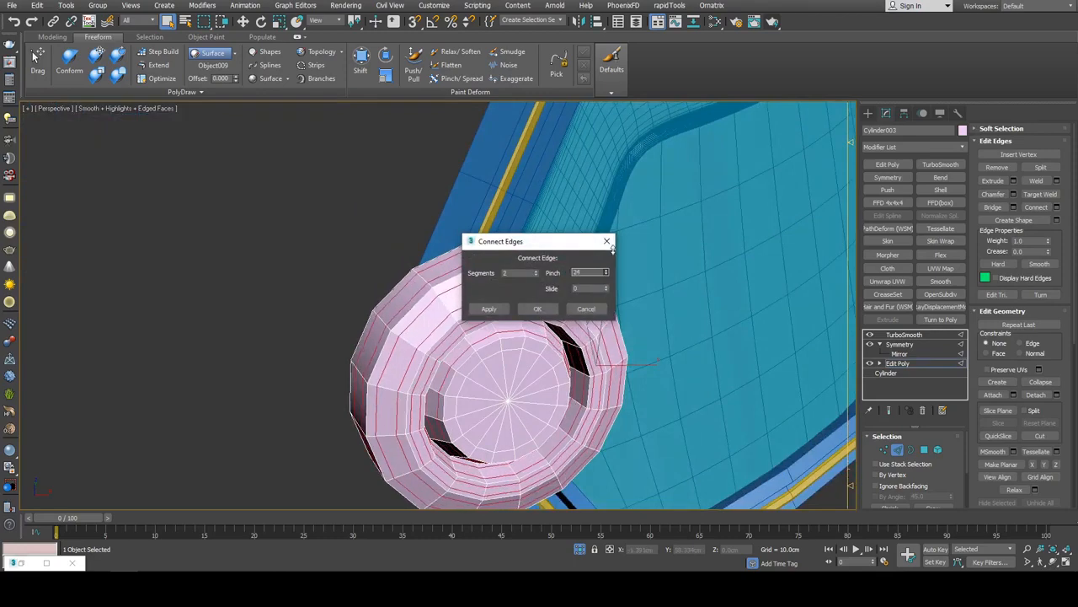
pyautogui.click(540, 308)
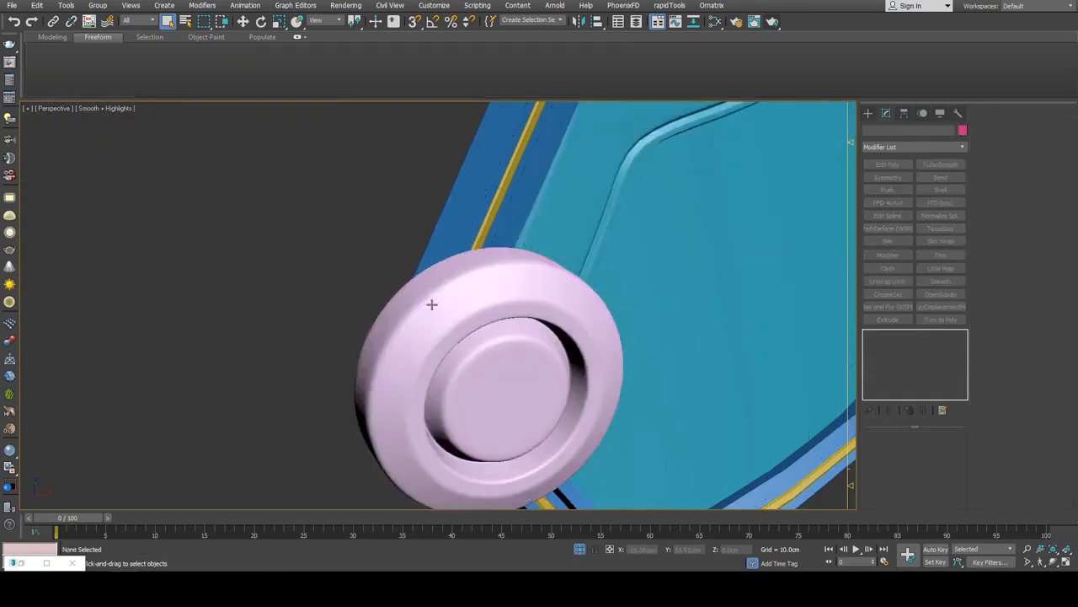
# - Compare the finished studs on the blue collar with the winged reference collar, with and without edged faces
pyautogui.scroll(-8, 433, 303)
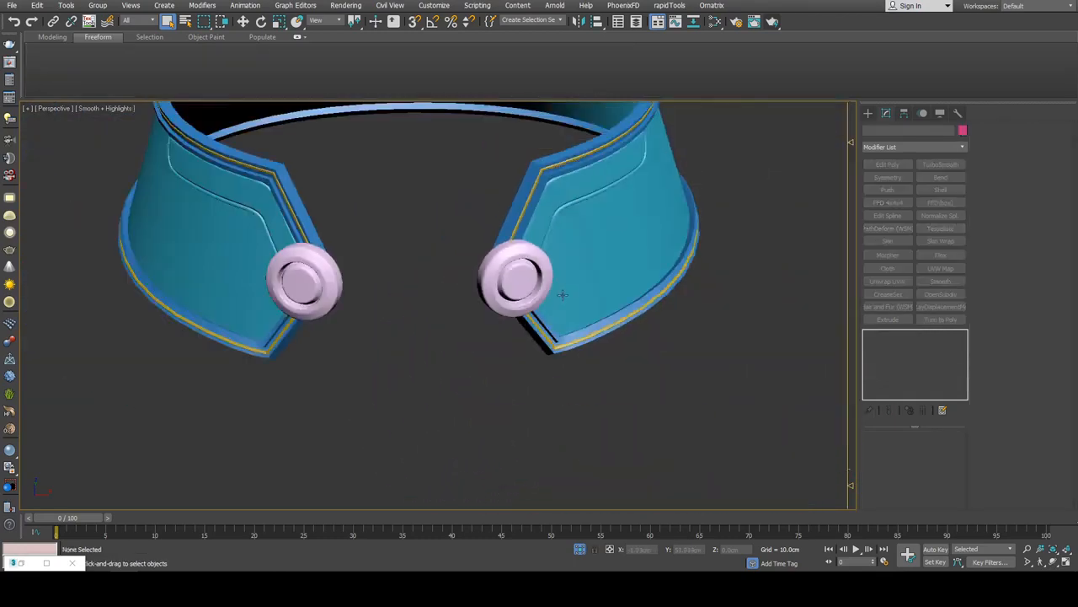
pyautogui.scroll(-5, 618, 303)
pyautogui.moveTo(618, 303); pyautogui.dragTo(565, 316, button='middle')
pyautogui.scroll(5, 533, 325)
pyautogui.press('F4')
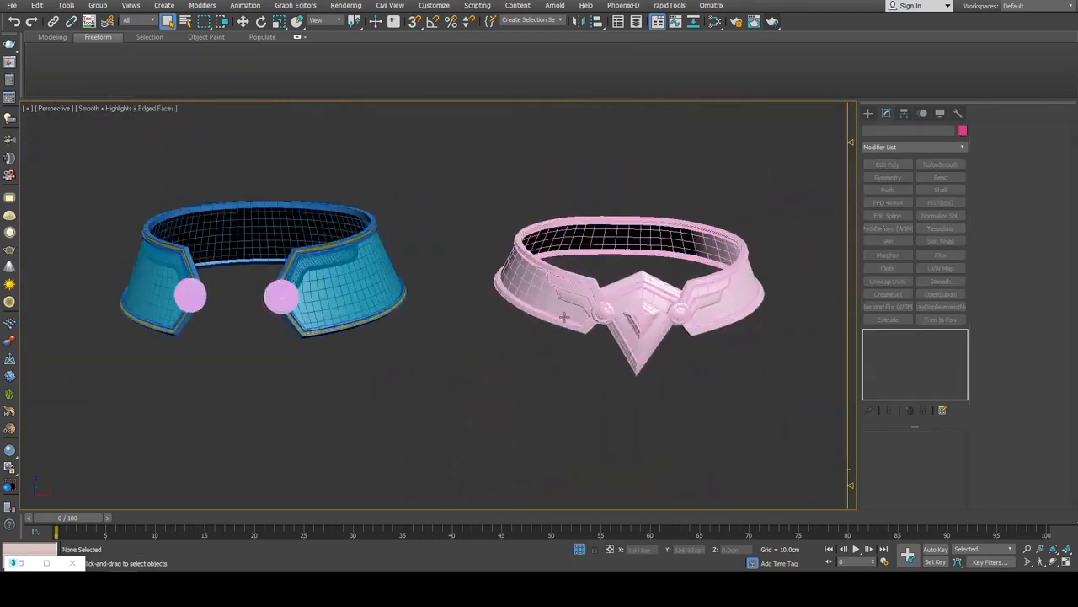
pyautogui.press('F4')
pyautogui.press('F4')
pyautogui.moveTo(349, 235); pyautogui.dragTo(468, 280, button='middle')
# - Isolate both collars together with the yellow flared waist piece from the full character scene
pyautogui.moveTo(233, 219); pyautogui.dragTo(755, 426)
pyautogui.hotkey('alt', 'q')
pyautogui.moveTo(382, 309); pyautogui.dragTo(539, 315, button='middle')
pyautogui.scroll(-5, 548, 332)
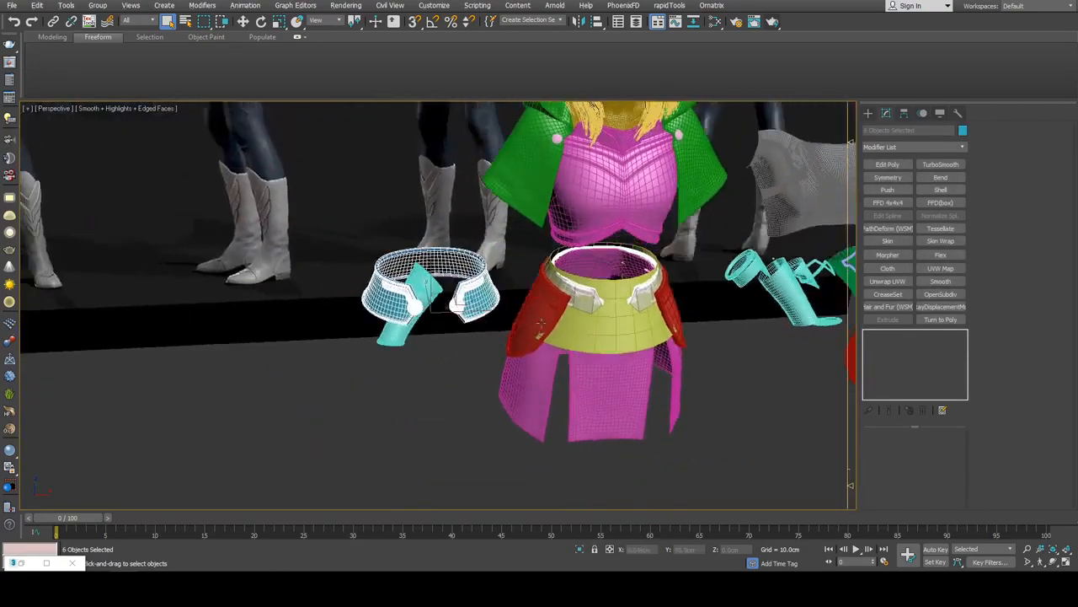
pyautogui.scroll(2, 560, 324)
pyautogui.scroll(2, 626, 325)
pyautogui.keyDown('ctrl'); pyautogui.click(614, 337); pyautogui.keyUp('ctrl')
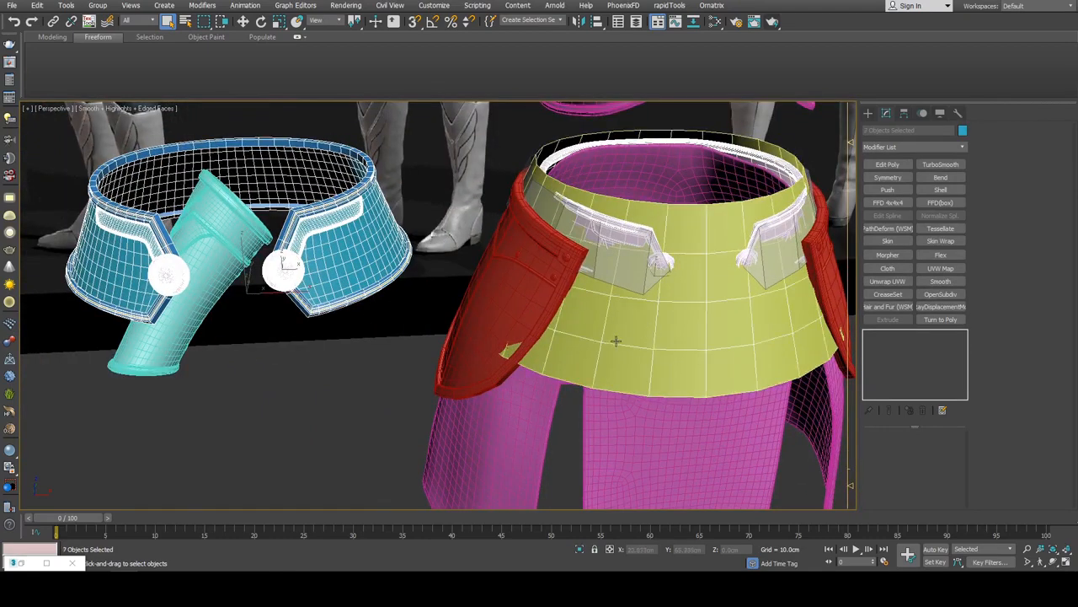
pyautogui.hotkey('alt', 'q')
# - Move the yellow flared piece sideways from the reference collar onto the blue collar
pyautogui.click(536, 326)
pyautogui.press('w')
pyautogui.moveTo(436, 309); pyautogui.dragTo(482, 313, button='middle')
pyautogui.scroll(3, 484, 314)
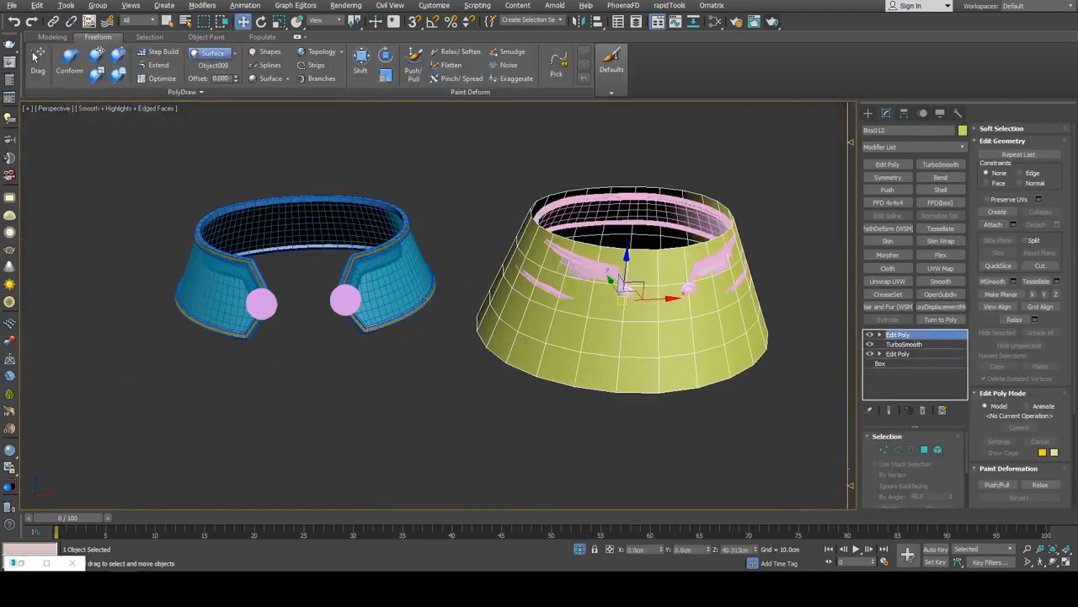
pyautogui.moveTo(638, 284); pyautogui.dragTo(322, 302)
pyautogui.moveTo(400, 290); pyautogui.dragTo(503, 316, button='middle')
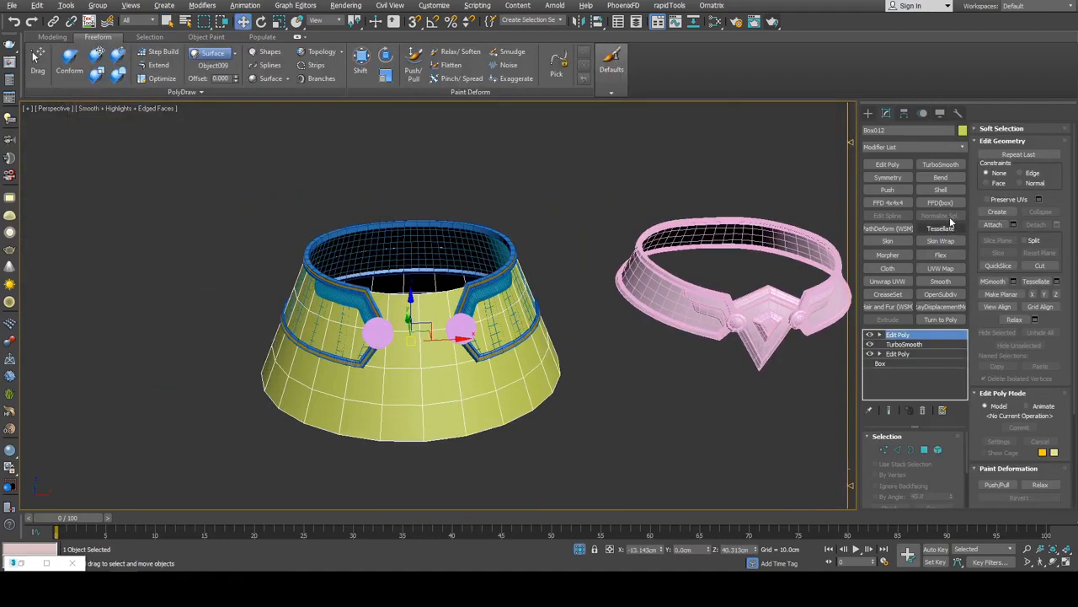
# - Delete the yellow piece's topmost Edit Poly modifier and set its TurboSmooth iterations to 4
pyautogui.rightClick(945, 335)
pyautogui.click(954, 106)
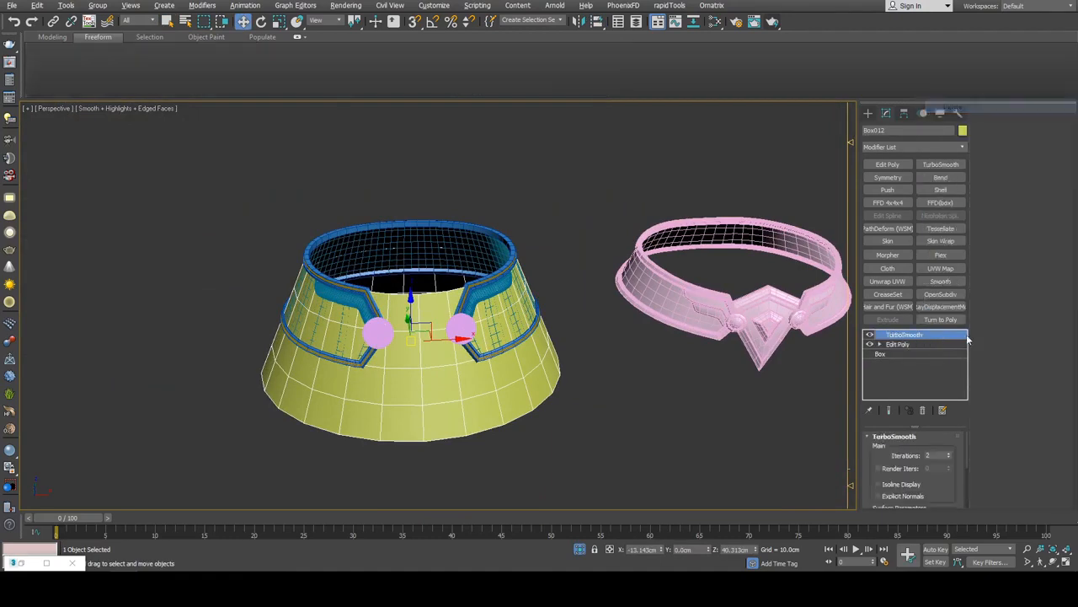
pyautogui.click(948, 453)
pyautogui.click(948, 452)
pyautogui.scroll(3, 589, 395)
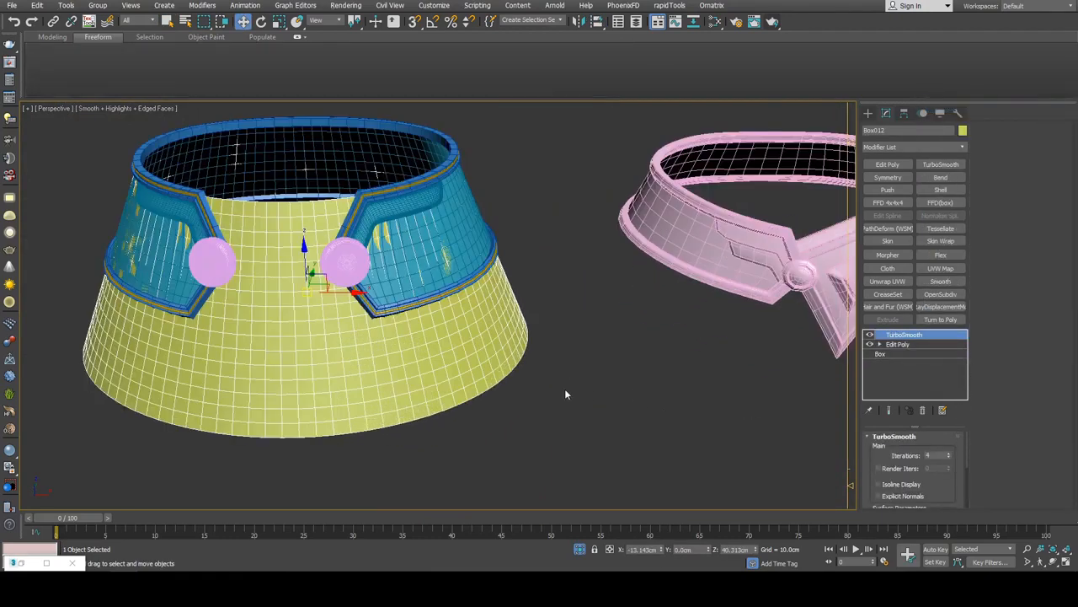
pyautogui.moveTo(566, 394); pyautogui.dragTo(636, 387, button='middle')
# - Clone the front polygon of the yellow flared piece sideways into a separate object, using the Local coordinate system
pyautogui.press('q')
pyautogui.click(887, 344)
pyautogui.scroll(-3, 573, 285)
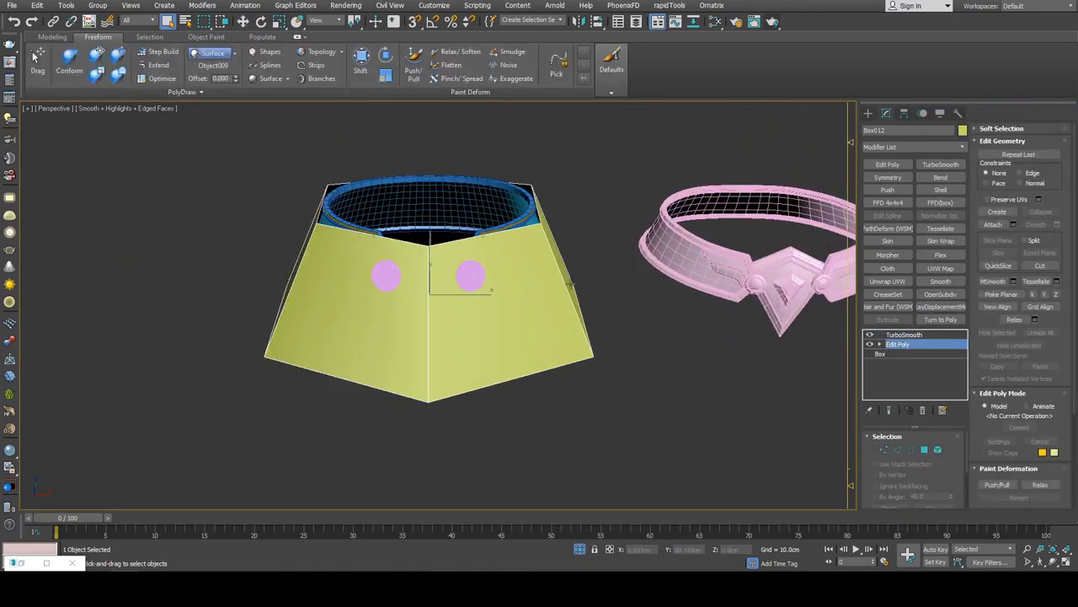
pyautogui.press('4')
pyautogui.click(510, 313)
pyautogui.press('w')
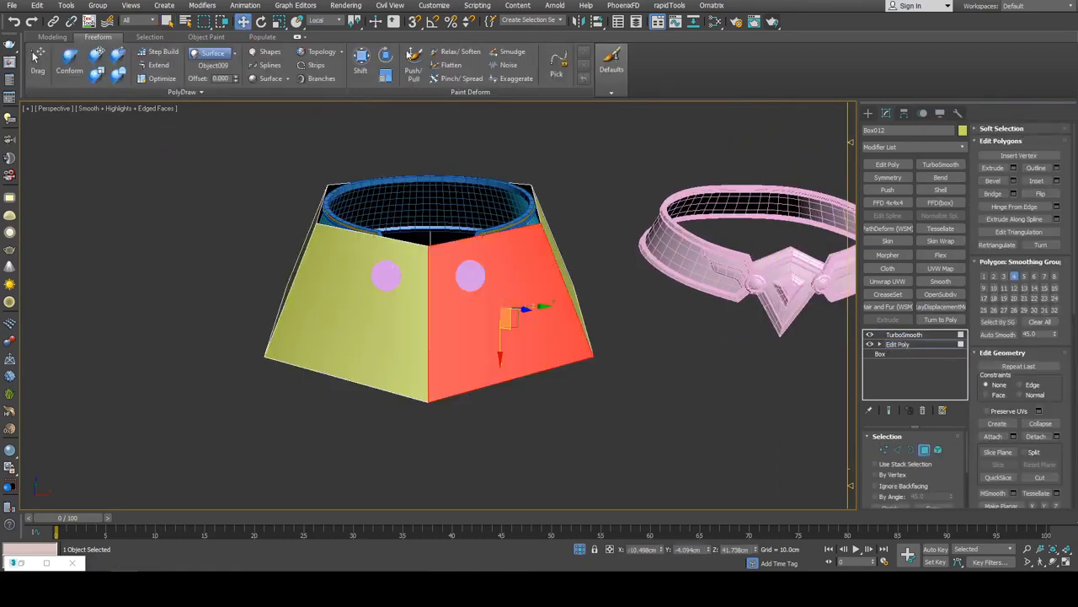
pyautogui.click(324, 28)
pyautogui.keyDown('shift'); pyautogui.moveTo(512, 289); pyautogui.dragTo(632, 278); pyautogui.keyUp('shift')
pyautogui.click(582, 282)
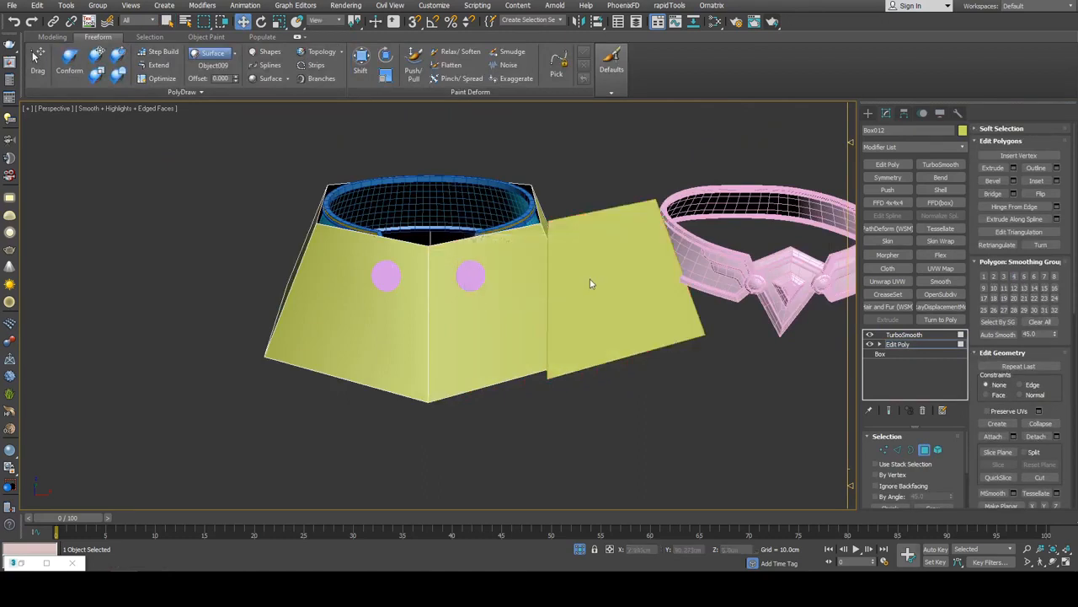
# - Add an Edit Poly modifier to the cloned polygon object and delete all its vertices
pyautogui.moveTo(615, 271); pyautogui.dragTo(612, 277, button='middle')
pyautogui.press('4')
pyautogui.press('q')
pyautogui.hotkey('alt', 'c')
pyautogui.click(584, 267)
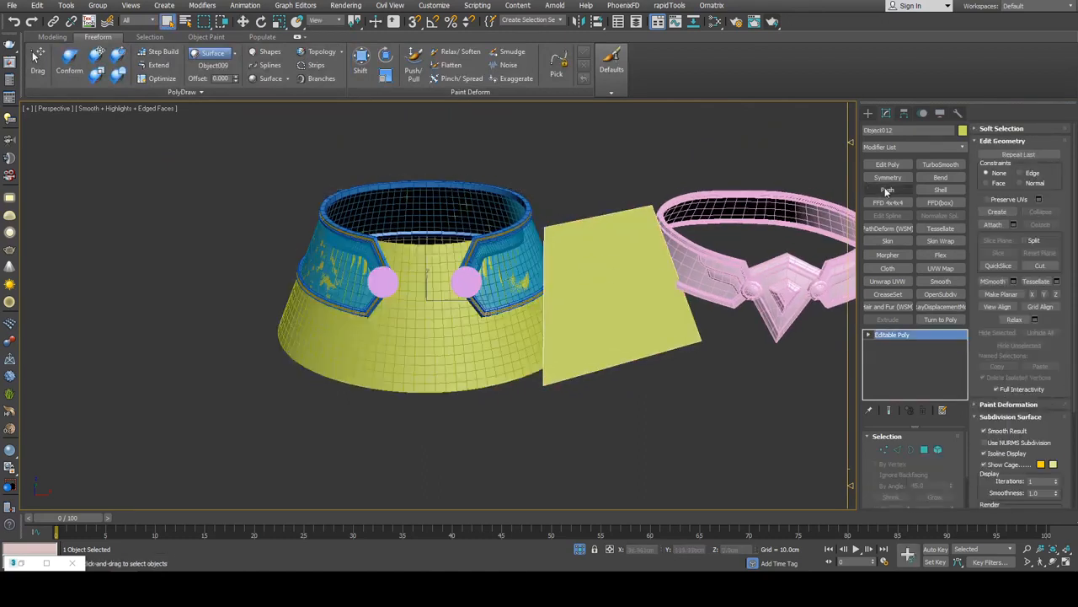
pyautogui.press('1')
pyautogui.moveTo(483, 165); pyautogui.dragTo(782, 432)
pyautogui.press('Delete')
pyautogui.moveTo(718, 335); pyautogui.dragTo(684, 351, button='middle')
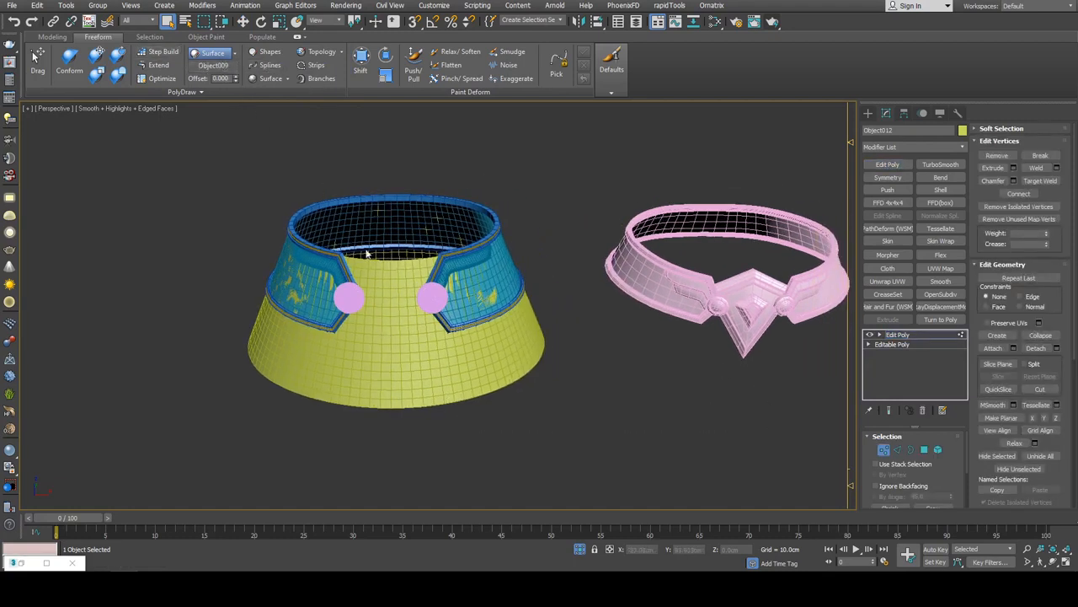
# - Draw starting vertices with Step Build on the yellow Box012 surface, in the gap between the two studs
pyautogui.moveTo(254, 105); pyautogui.dragTo(254, 120, button='middle')
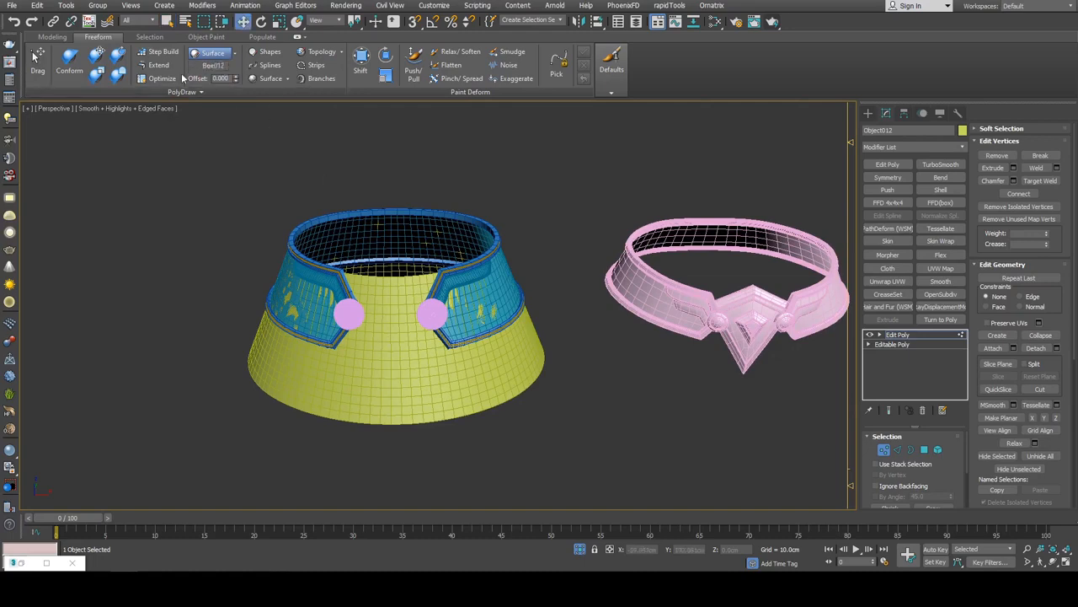
pyautogui.keyDown('alt'); pyautogui.moveTo(458, 232); pyautogui.dragTo(437, 239, button='middle'); pyautogui.keyUp('alt')
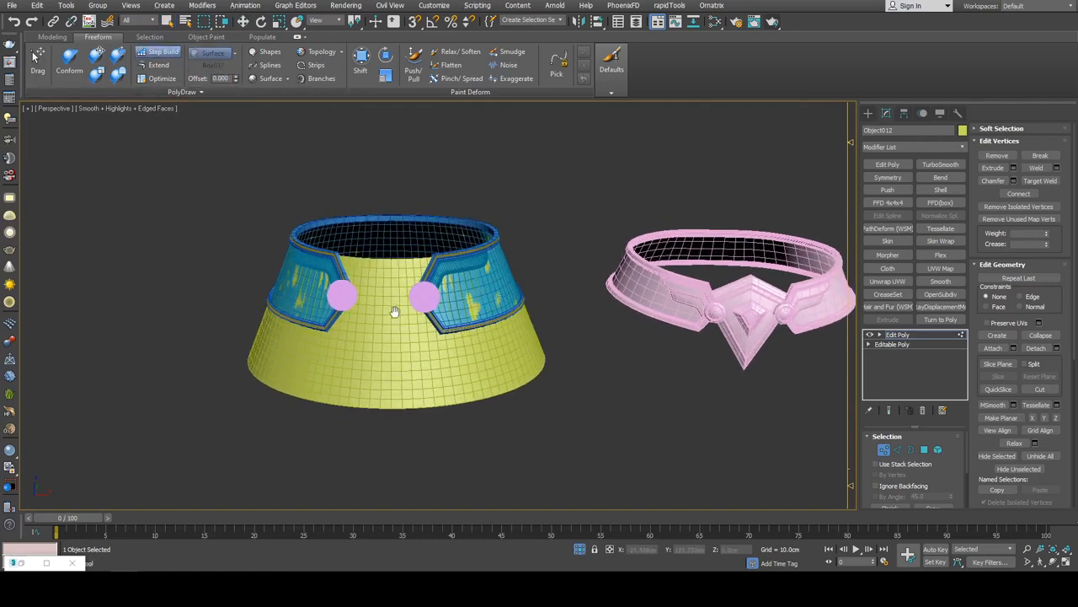
pyautogui.scroll(3, 406, 303)
pyautogui.moveTo(394, 312); pyautogui.dragTo(197, 236, button='middle')
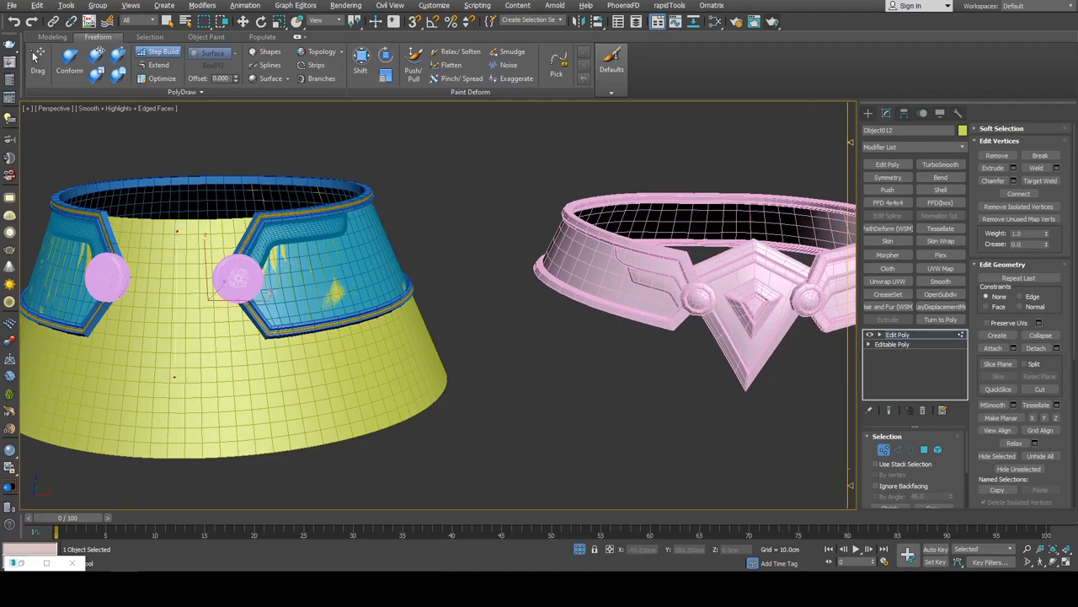
pyautogui.press('w')
pyautogui.keyDown('alt'); pyautogui.moveTo(285, 290); pyautogui.dragTo(336, 274, button='middle'); pyautogui.keyUp('alt')
pyautogui.press('1')
pyautogui.keyDown('alt'); pyautogui.moveTo(521, 254); pyautogui.dragTo(521, 256, button='middle'); pyautogui.keyUp('alt')
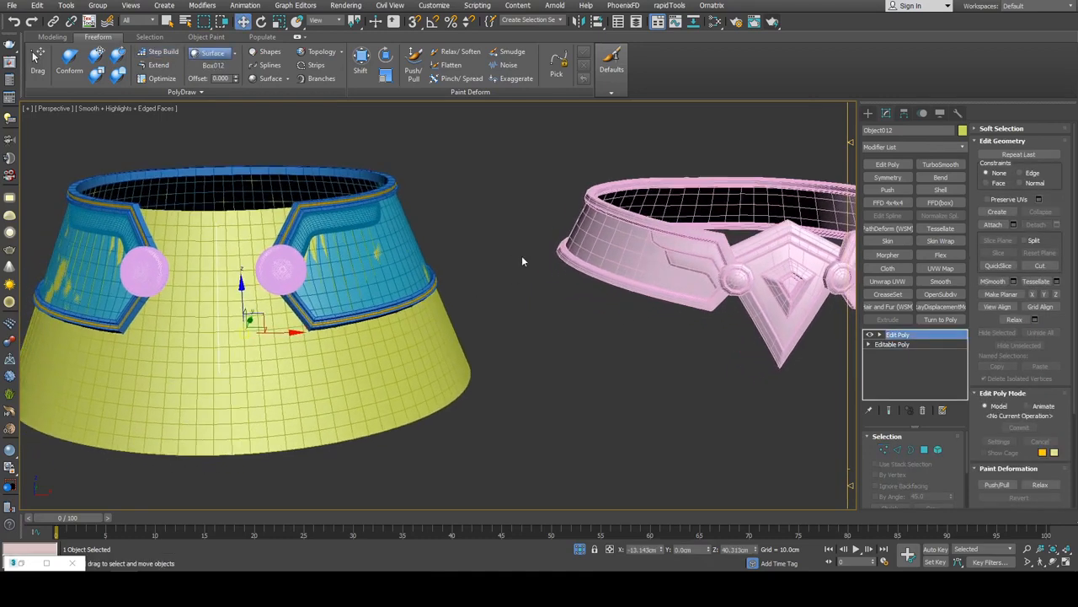
# - Add a Symmetry modifier mirroring the drawn piece along the X axis
pyautogui.click(906, 180)
pyautogui.keyDown('alt'); pyautogui.moveTo(665, 248); pyautogui.dragTo(679, 299, button='middle'); pyautogui.keyUp('alt')
pyautogui.scroll(3, 679, 299)
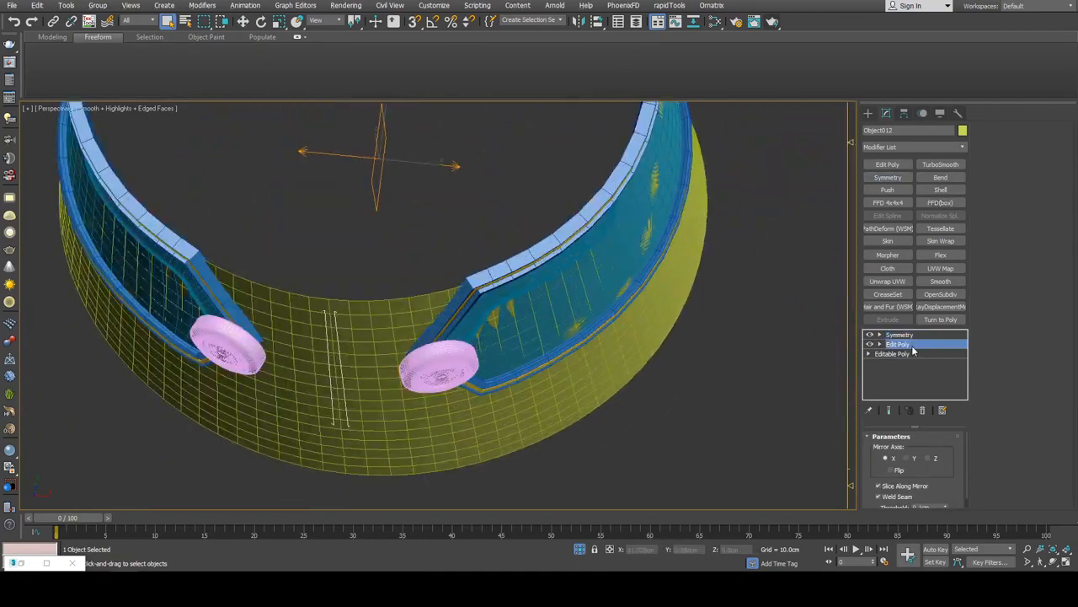
# - Shape half of a diamond face from the drawn vertices with Step Build, beneath the Symmetry modifier
pyautogui.press('1')
pyautogui.keyDown('alt'); pyautogui.moveTo(506, 319); pyautogui.dragTo(533, 325, button='middle'); pyautogui.keyUp('alt')
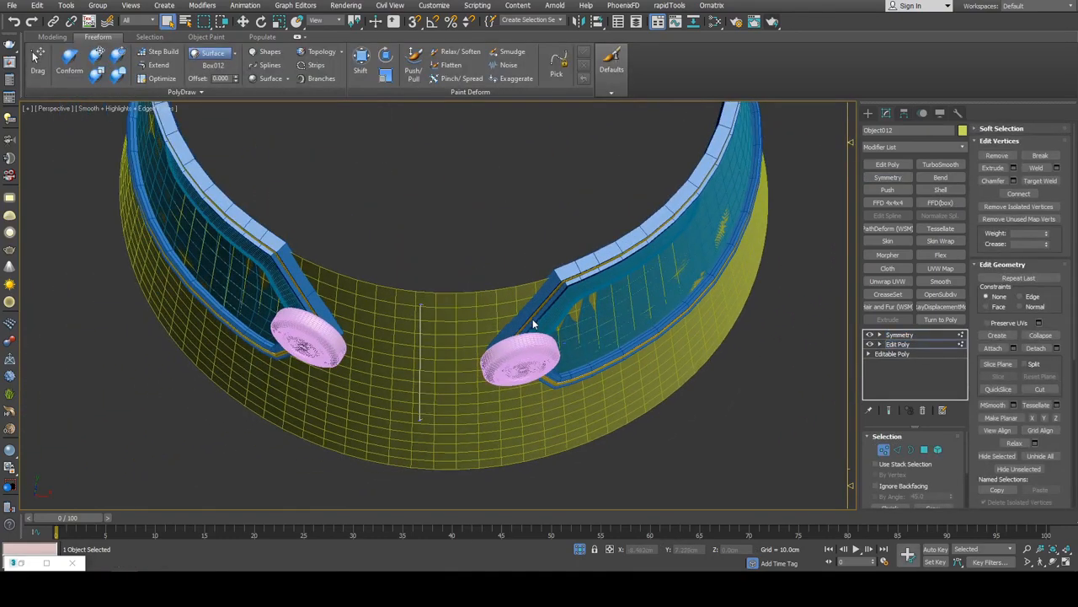
pyautogui.moveTo(461, 288); pyautogui.dragTo(475, 308, button='middle')
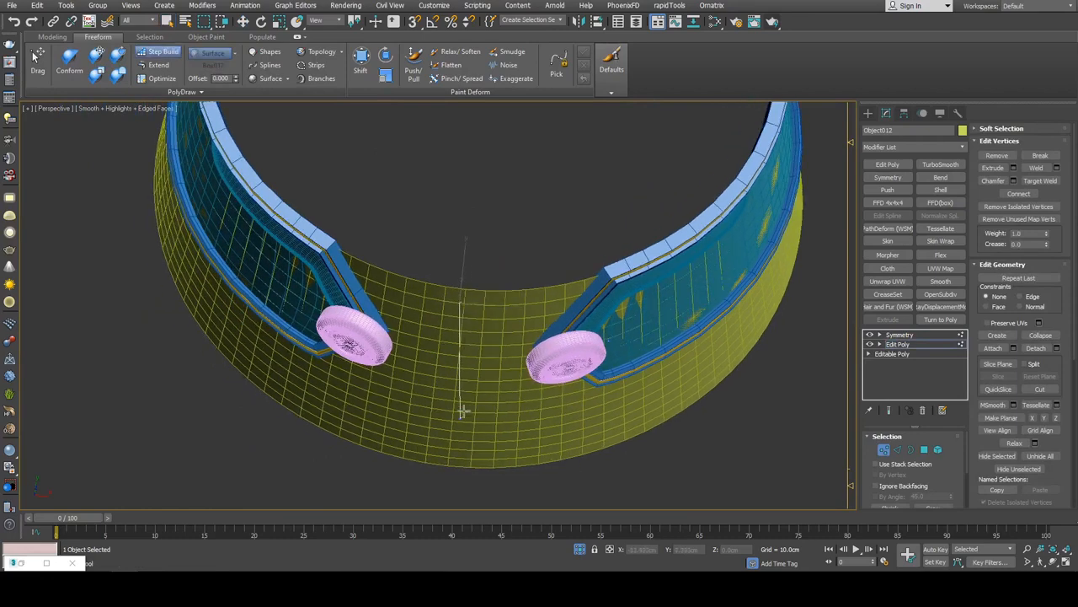
# - Add an Edit Poly modifier above Symmetry, extrude the diamond faces outward and scale the front faces smaller
pyautogui.click(910, 334)
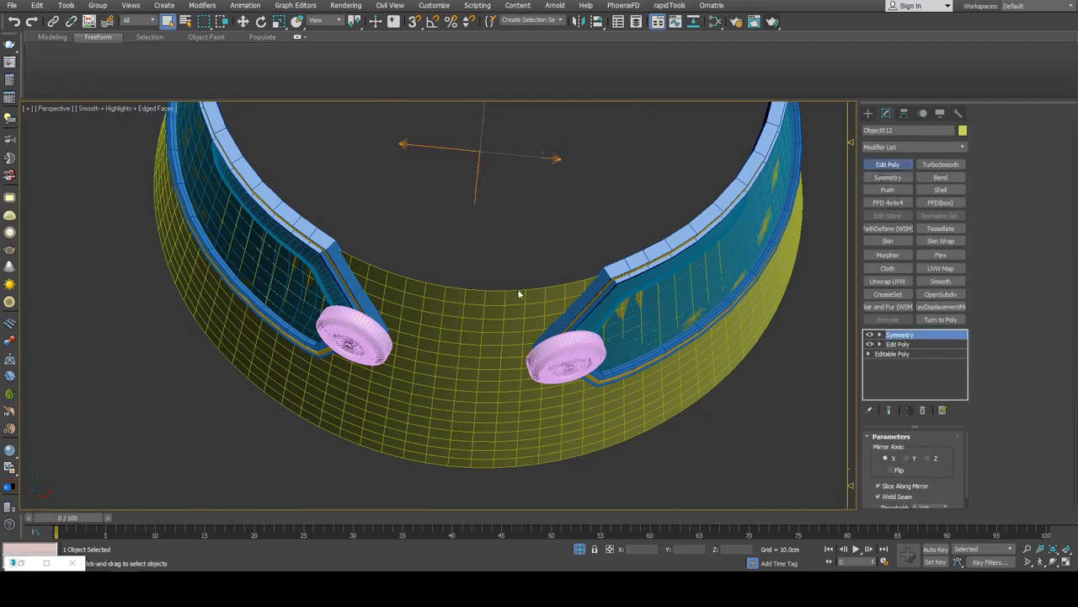
pyautogui.press('4')
pyautogui.keyDown('alt'); pyautogui.moveTo(634, 426); pyautogui.dragTo(459, 305, button='middle'); pyautogui.keyUp('alt')
pyautogui.click(469, 303)
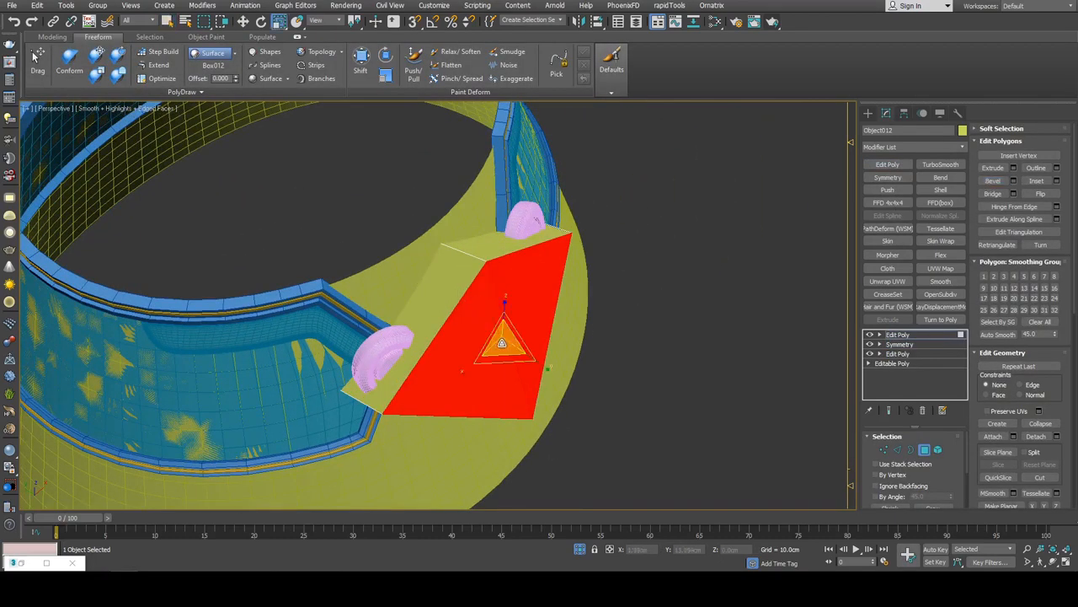
pyautogui.moveTo(502, 343); pyautogui.dragTo(504, 365)
pyautogui.keyDown('alt'); pyautogui.moveTo(504, 366); pyautogui.dragTo(438, 312, button='middle'); pyautogui.keyUp('alt')
pyautogui.scroll(-3, 566, 345)
# - Pull the diamond's lower corner edge down into a longer point and adjust the front tip vertices under the Edge constraint
pyautogui.press('2')
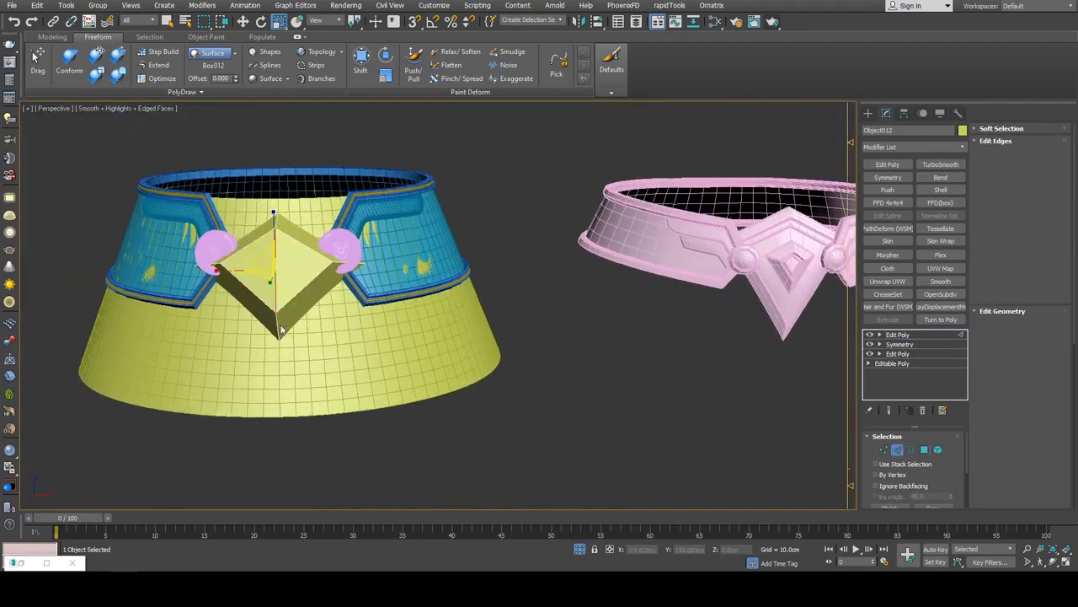
pyautogui.click(281, 327)
pyautogui.press('w')
pyautogui.moveTo(277, 298); pyautogui.dragTo(278, 324)
pyautogui.press('1')
pyautogui.click(278, 349)
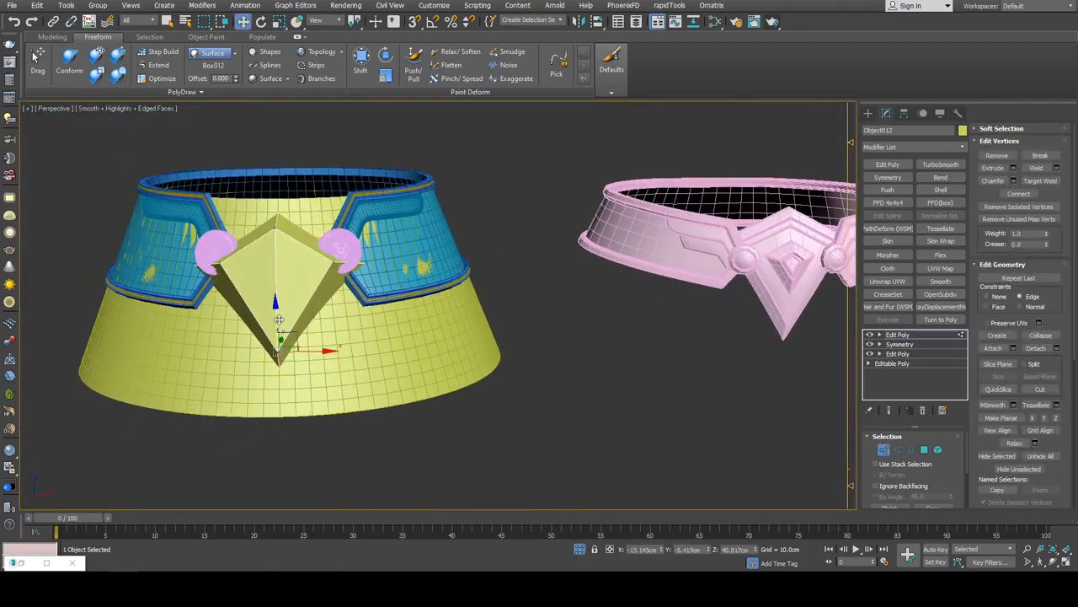
pyautogui.hotkey('shift', 'x')
pyautogui.moveTo(390, 267); pyautogui.dragTo(380, 288, button='middle')
pyautogui.click(364, 252)
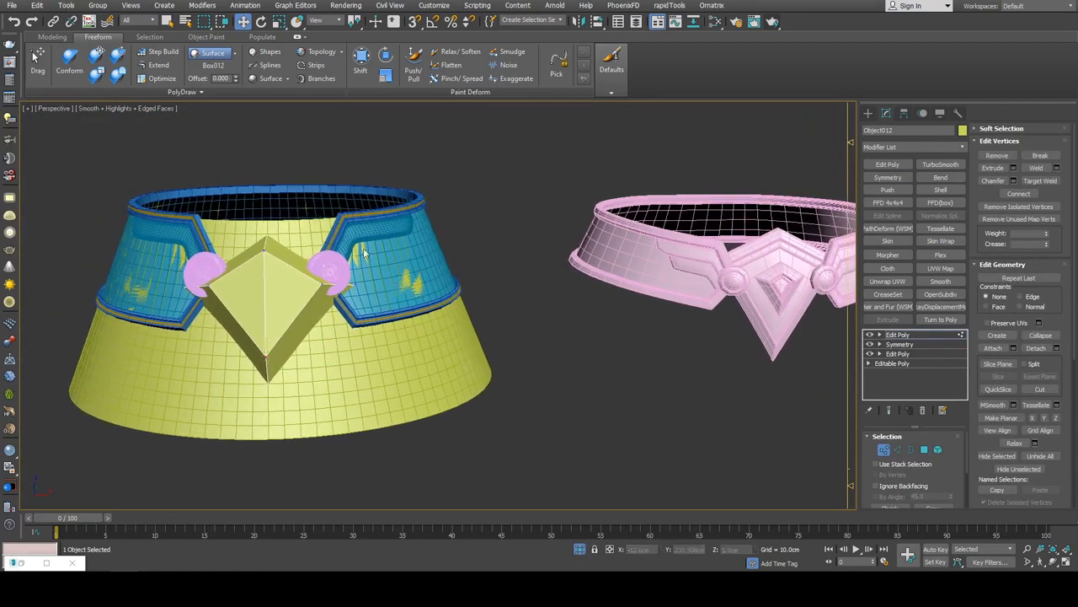
pyautogui.keyDown('alt'); pyautogui.moveTo(266, 193); pyautogui.dragTo(286, 269, button='middle'); pyautogui.keyUp('alt')
# - Push the diamond's front faces back toward the collar to make the pendant thinner
pyautogui.press('4')
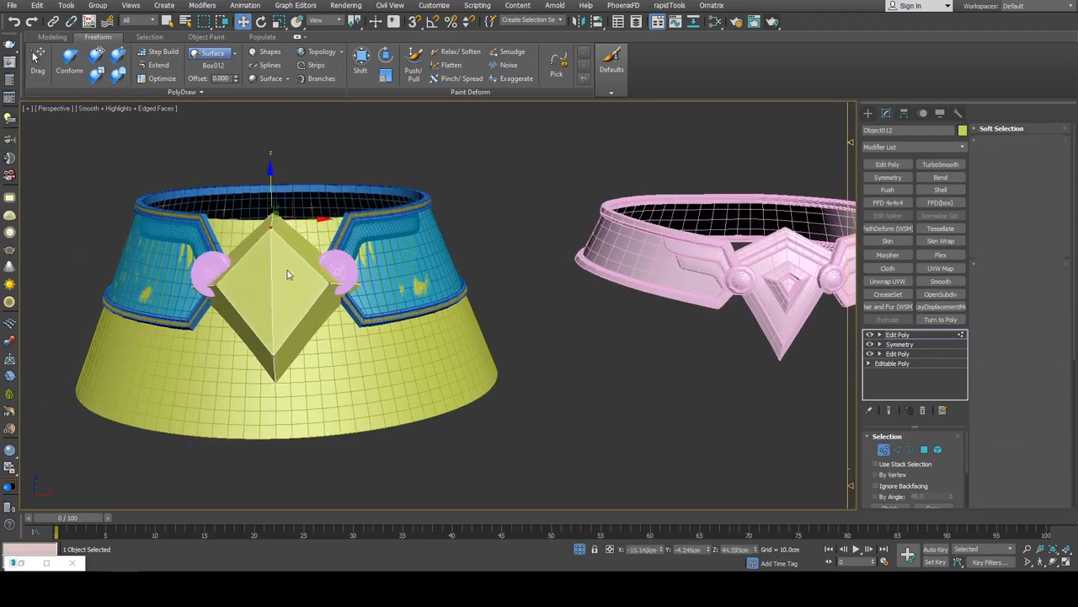
pyautogui.click(289, 284)
pyautogui.press('q')
pyautogui.press('w')
pyautogui.scroll(3, 263, 295)
pyautogui.keyDown('alt'); pyautogui.moveTo(259, 308); pyautogui.dragTo(559, 263, button='middle'); pyautogui.keyUp('alt')
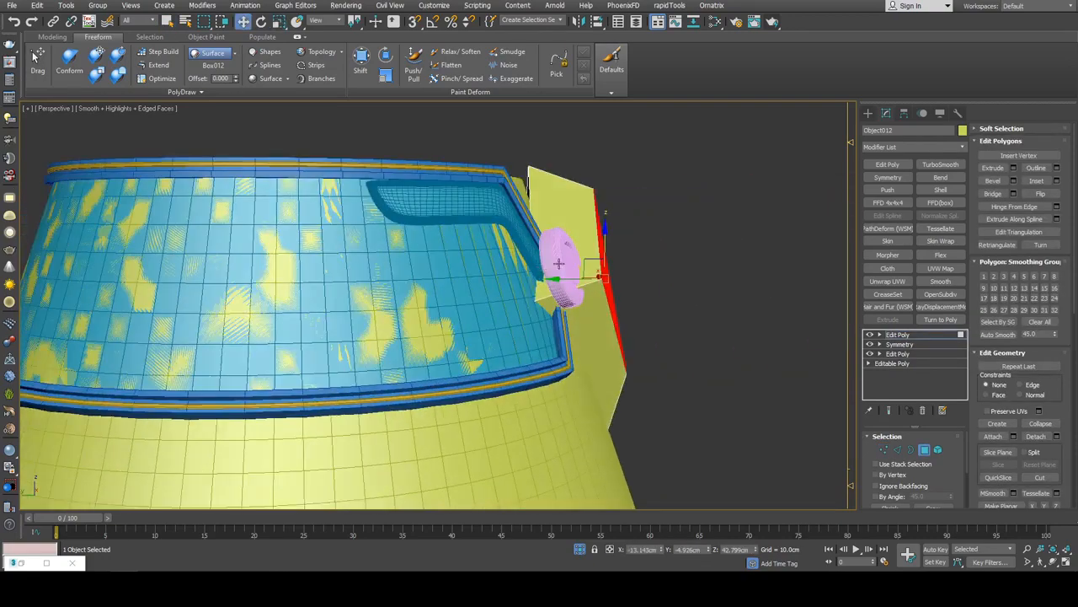
pyautogui.moveTo(583, 264); pyautogui.dragTo(552, 265)
pyautogui.scroll(-3, 551, 265)
pyautogui.keyDown('alt'); pyautogui.moveTo(552, 265); pyautogui.dragTo(455, 295, button='middle'); pyautogui.keyUp('alt')
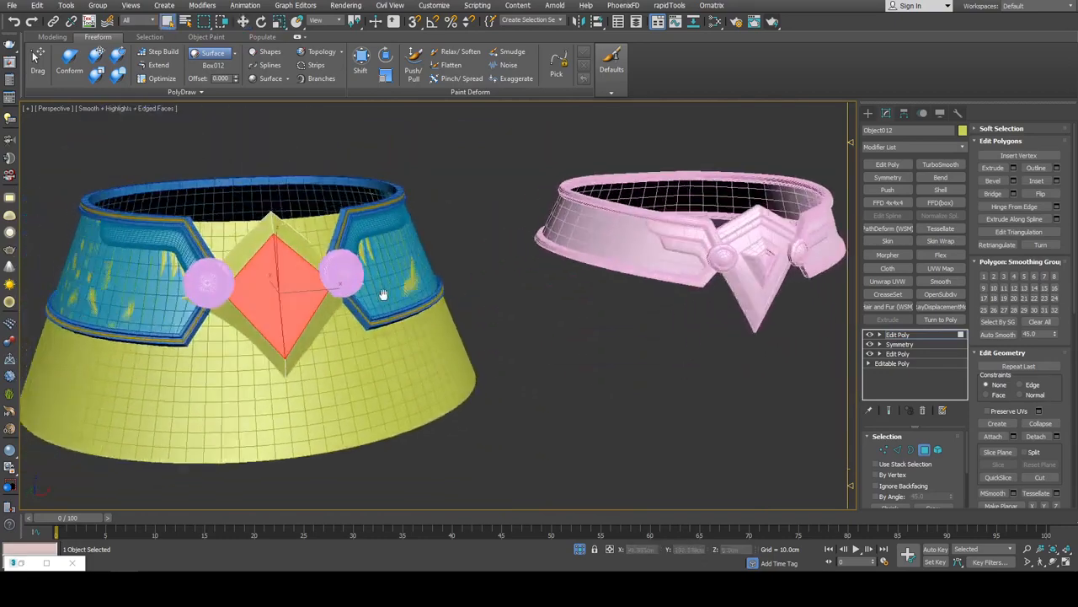
# - Reposition a vertex of the diamond's front face near the stud
pyautogui.scroll(3, 461, 302)
pyautogui.press('1')
pyautogui.click(407, 259)
pyautogui.press('w')
pyautogui.moveTo(411, 263)
pyautogui.keyDown('alt'); pyautogui.mouseDown(button='middle')
pyautogui.moveTo(498, 257)
pyautogui.moveTo(426, 250)
pyautogui.mouseUp(button='middle'); pyautogui.keyUp('alt')
pyautogui.scroll(-3, 426, 251)
# - Hide the yellow flared piece behind the diamond
pyautogui.press('1')
pyautogui.press('q')
pyautogui.click(463, 323)
pyautogui.rightClick(462, 324)
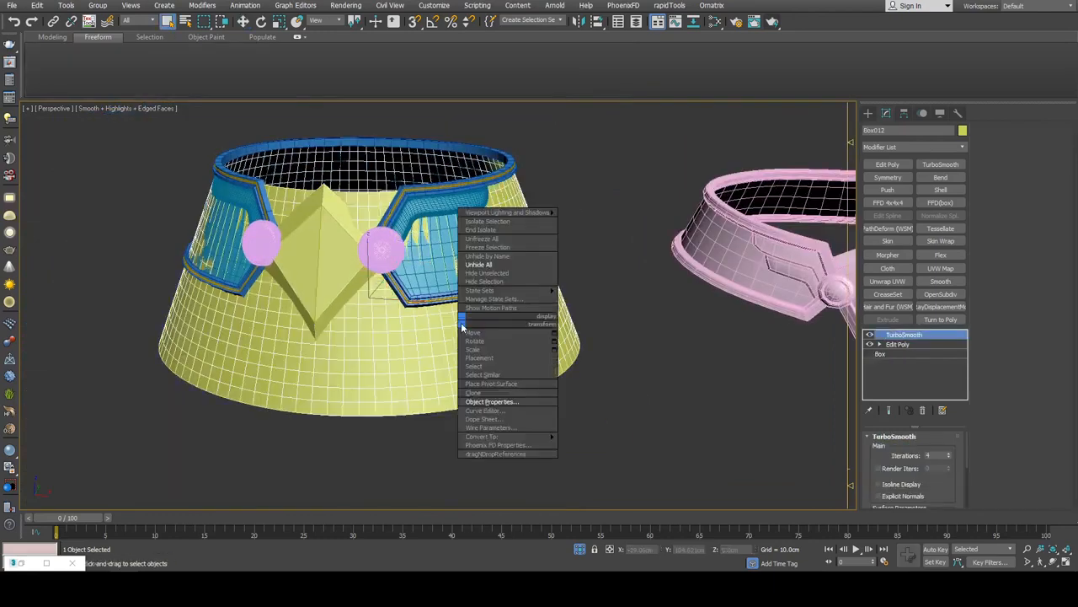
pyautogui.click(493, 285)
# - Reselect the diamond and adjust the height of its front faces and their top vertex
pyautogui.keyDown('alt'); pyautogui.moveTo(354, 257); pyautogui.dragTo(376, 294, button='middle'); pyautogui.keyUp('alt')
pyautogui.click(376, 294)
pyautogui.moveTo(669, 279); pyautogui.dragTo(607, 243, button='middle')
pyautogui.press('4')
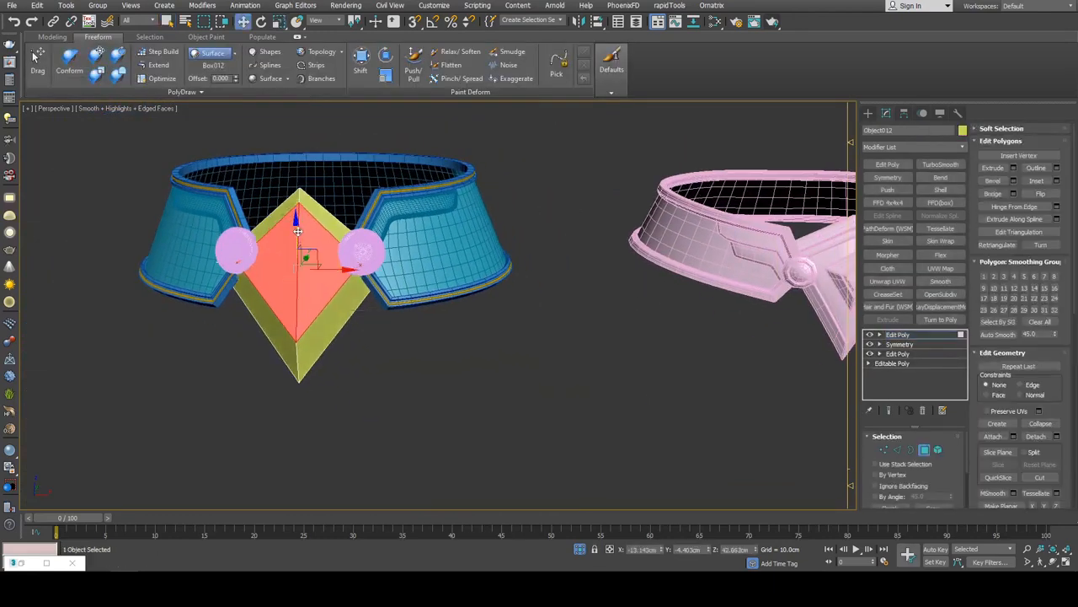
pyautogui.moveTo(297, 230); pyautogui.dragTo(207, 206, button='middle')
pyautogui.press('1')
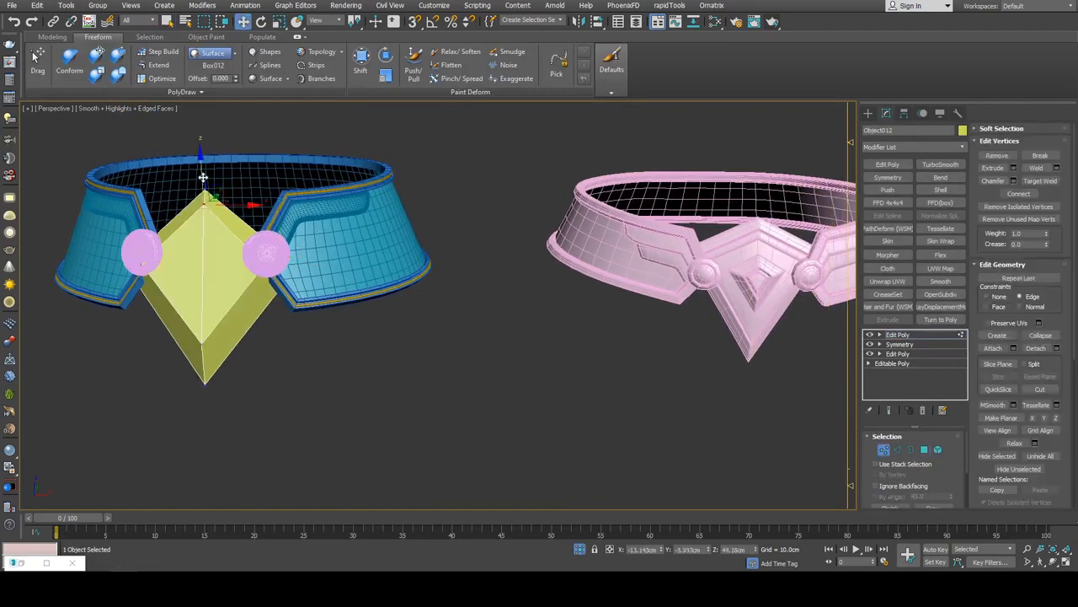
pyautogui.moveTo(272, 227); pyautogui.dragTo(295, 231, button='middle')
# - Bevel the diamond's front faces by Local Normal to start a stepped rim
pyautogui.press('4')
pyautogui.press('q')
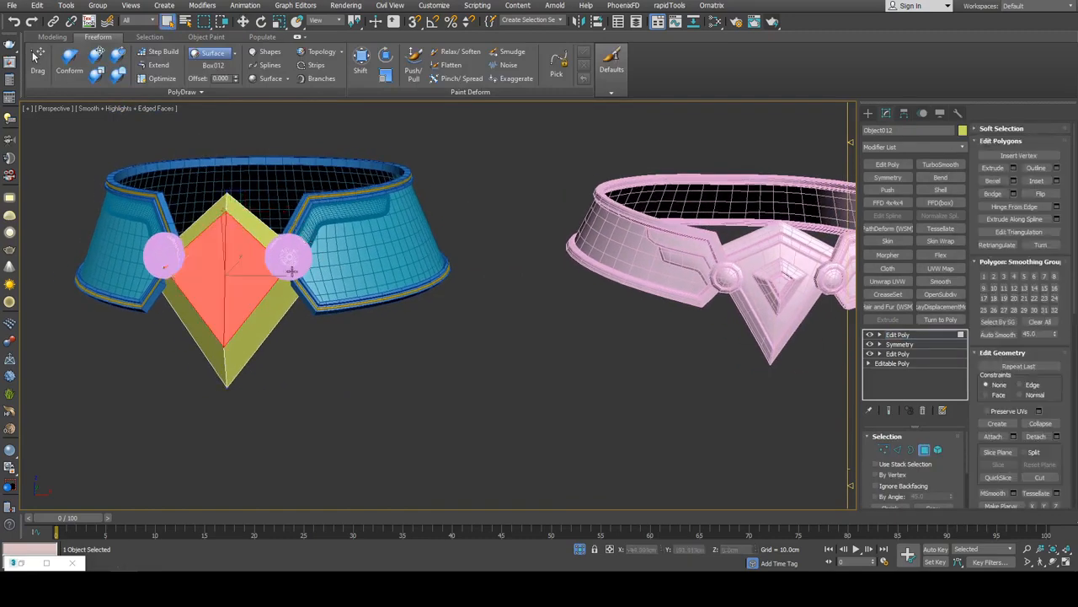
pyautogui.keyDown('alt'); pyautogui.moveTo(291, 269); pyautogui.dragTo(354, 294, button='middle'); pyautogui.keyUp('alt')
pyautogui.press('z')
pyautogui.hotkey('ctrl', 'shift', 'b')
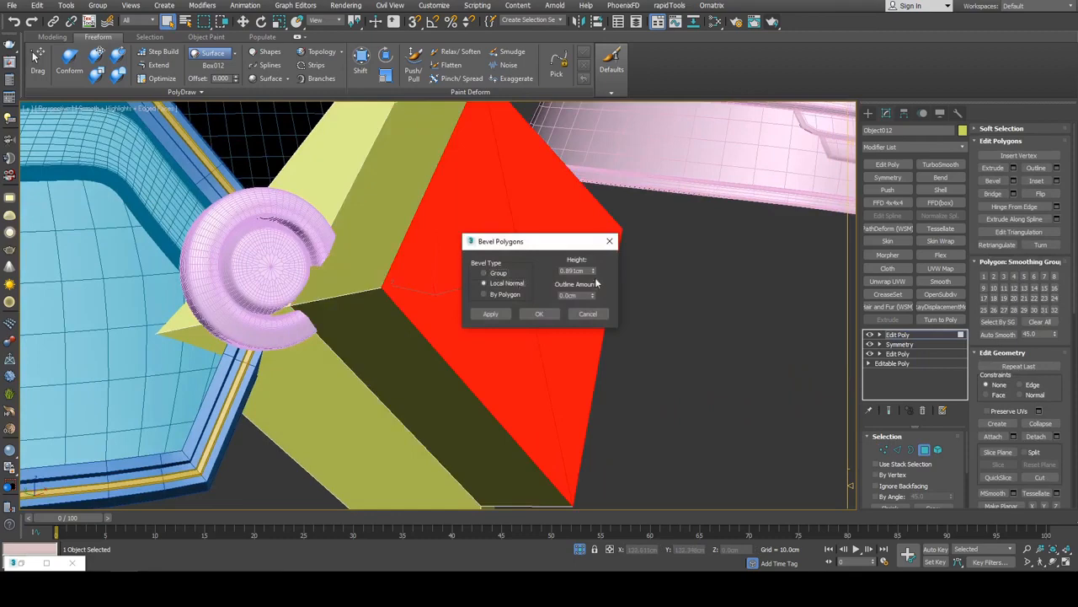
pyautogui.moveTo(593, 272); pyautogui.dragTo(594, 275)
pyautogui.click(540, 316)
# - Inset the diamond's front faces with a zero-height bevel of -0.09 cm outline, and bevel them once more in depth
pyautogui.hotkey('ctrl', 'shift', 'b')
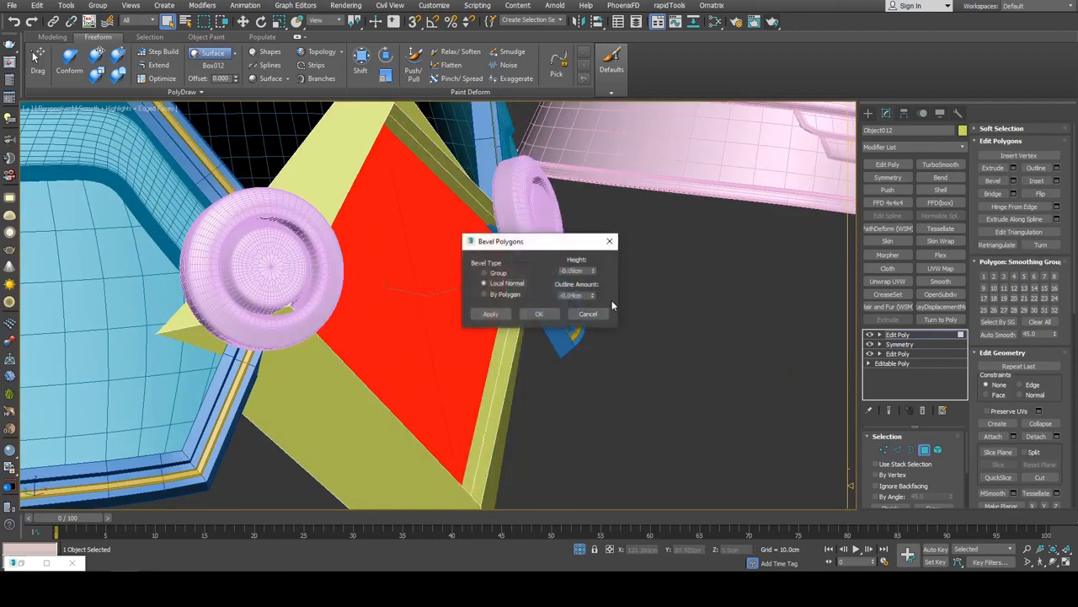
pyautogui.rightClick(593, 272)
pyautogui.click(593, 297)
pyautogui.click(549, 313)
pyautogui.hotkey('ctrl', 'shift', 'b')
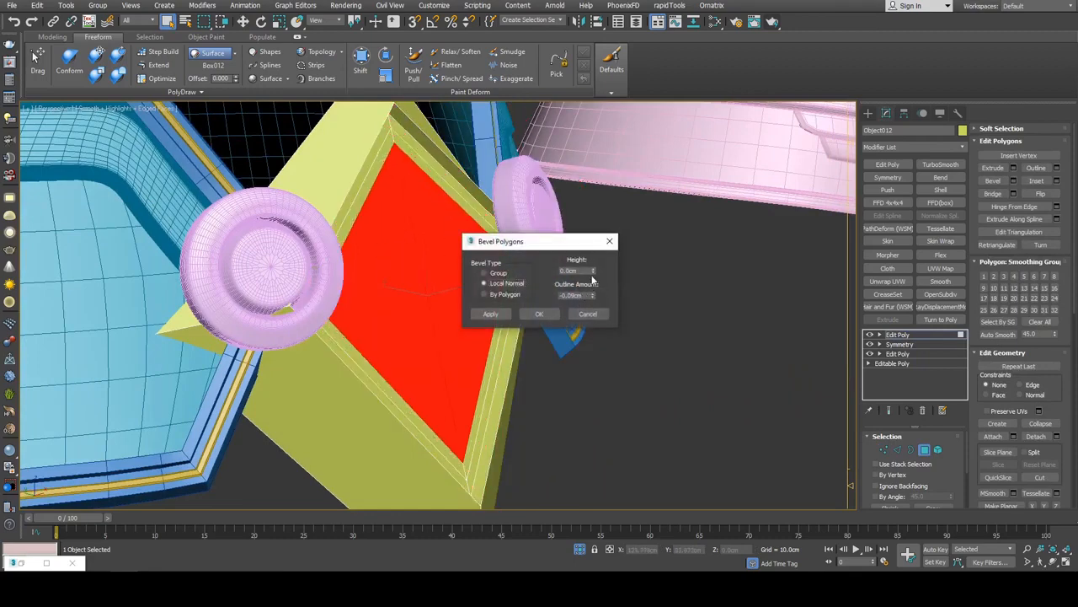
pyautogui.moveTo(593, 274); pyautogui.dragTo(596, 283)
pyautogui.click(543, 315)
# - Detach a clone of the diamond's recessed front faces as a separate object
pyautogui.keyDown('alt'); pyautogui.moveTo(544, 315); pyautogui.dragTo(662, 291, button='middle'); pyautogui.keyUp('alt')
pyautogui.scroll(-5, 625, 304)
pyautogui.scroll(3, 625, 305)
pyautogui.hotkey('alt', 'd')
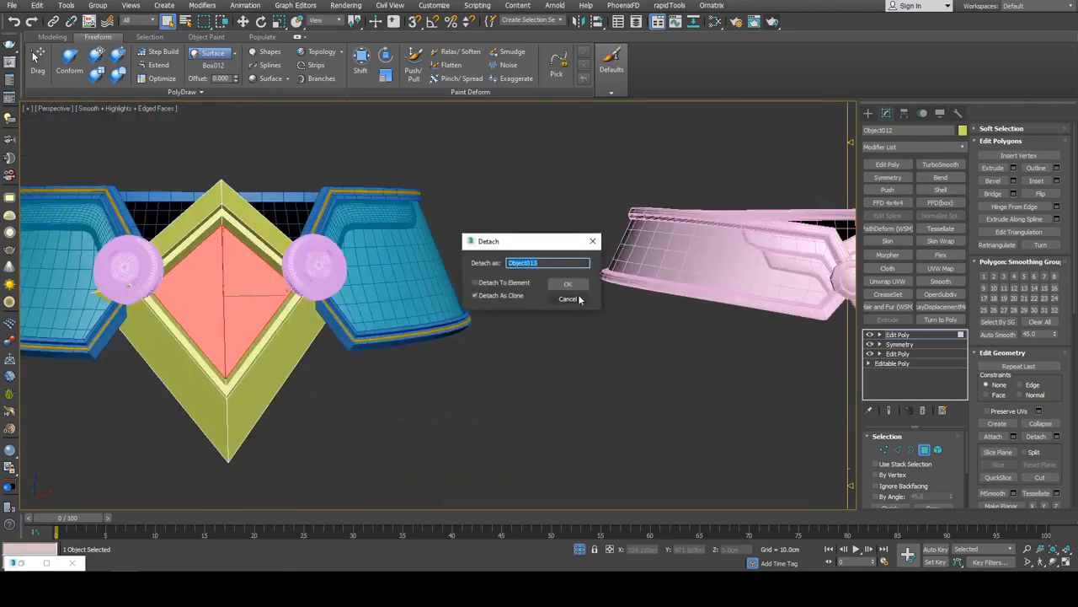
pyautogui.click(571, 284)
# - Build a small raised diamond frame at the pendant's centre by extruding the detached object's edges and scaling them
pyautogui.press('4')
pyautogui.hotkey('ctrl', 'e')
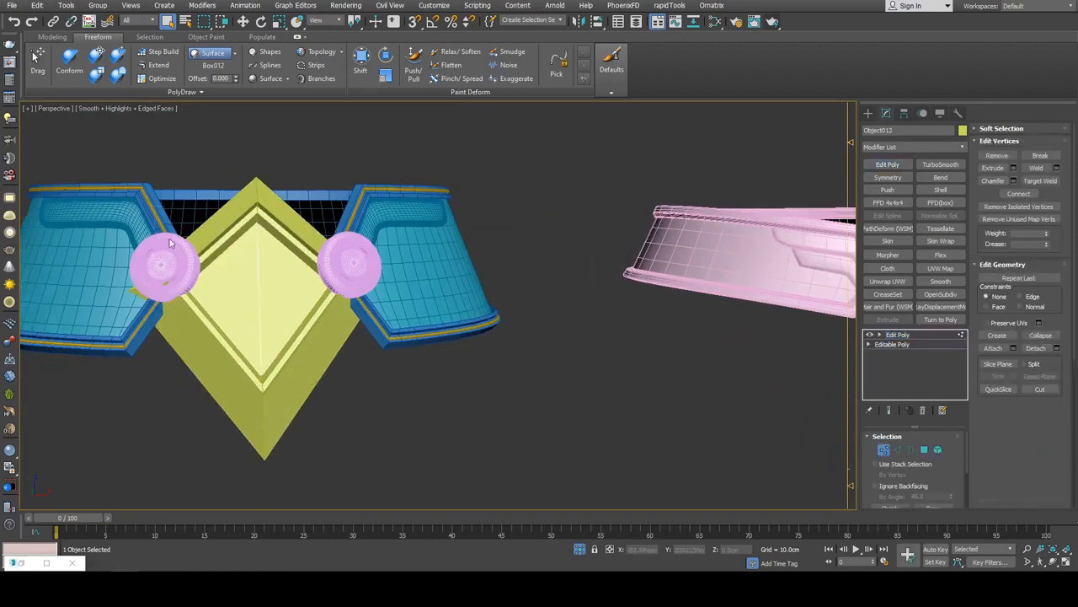
pyautogui.press('w')
pyautogui.moveTo(417, 332); pyautogui.dragTo(425, 270, button='middle')
pyautogui.scroll(3, 504, 283)
pyautogui.press('2')
pyautogui.moveTo(385, 216); pyautogui.dragTo(502, 367)
pyautogui.press('z')
pyautogui.keyDown('alt'); pyautogui.moveTo(502, 367); pyautogui.dragTo(515, 319, button='middle'); pyautogui.keyUp('alt')
pyautogui.keyDown('shift'); pyautogui.moveTo(433, 304); pyautogui.dragTo(444, 305); pyautogui.keyUp('shift')
pyautogui.press('r')
pyautogui.moveTo(470, 286); pyautogui.dragTo(487, 298)
# - Flip the polygons of the small diamond frame
pyautogui.press('4')
pyautogui.press('q')
pyautogui.click(1040, 193)
# - Extend the frame's inner edges toward its centre as progressively smaller, stepped diamond rings
pyautogui.press('2')
pyautogui.press('r')
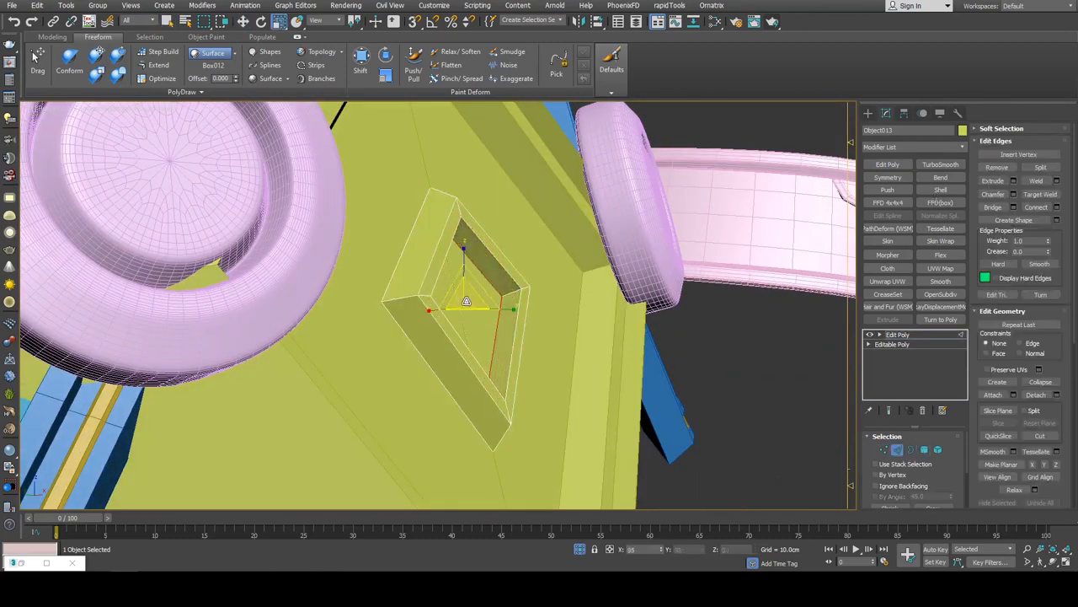
pyautogui.scroll(3, 467, 300)
pyautogui.press('w')
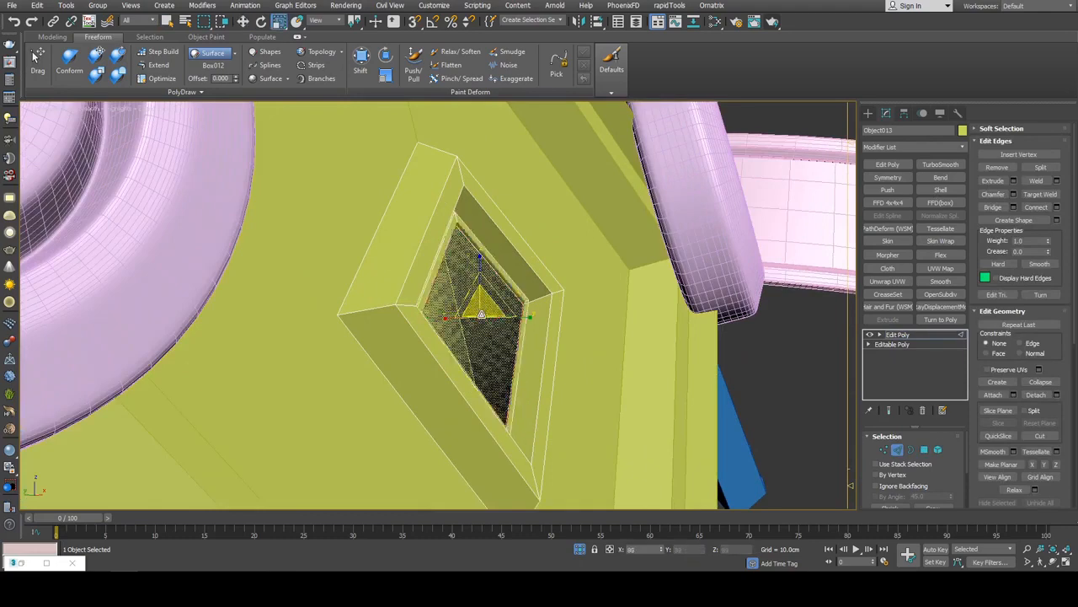
pyautogui.moveTo(483, 330); pyautogui.dragTo(481, 319)
pyautogui.press('w')
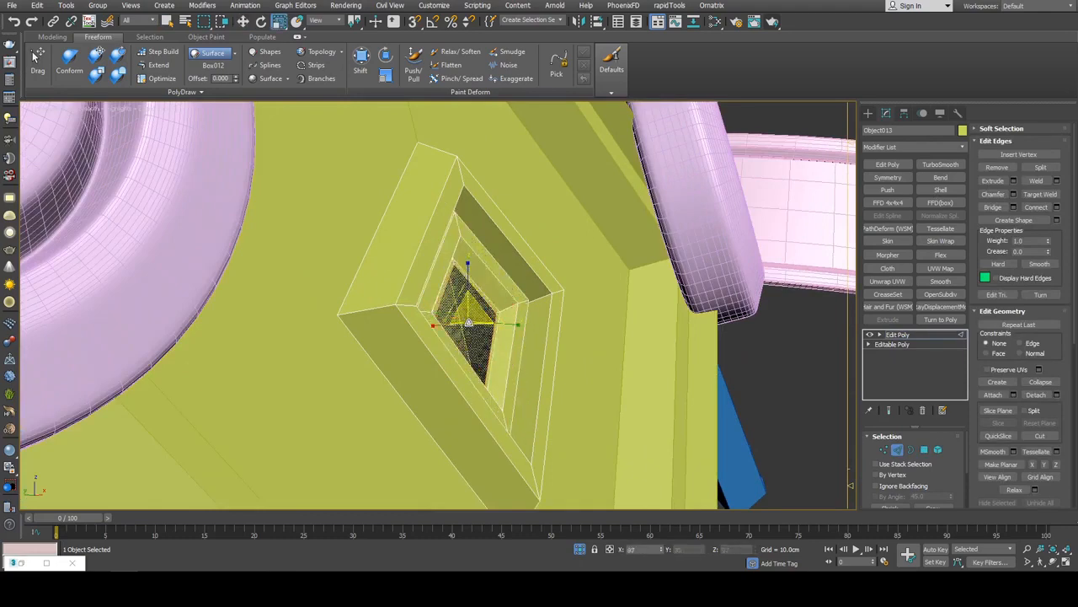
# - Close the open border at the centre of the stepped diamond rings
pyautogui.press('q')
pyautogui.press('3')
pyautogui.click(522, 288)
pyautogui.keyDown('alt'); pyautogui.moveTo(469, 322); pyautogui.dragTo(497, 328, button='middle'); pyautogui.keyUp('alt')
pyautogui.press('3')
pyautogui.scroll(-6, 582, 298)
pyautogui.scroll(-3, 536, 306)
# - Crease the edges of the large diamond pendant and apply an OpenSubdiv modifier to it
pyautogui.click(497, 328)
pyautogui.moveTo(598, 314); pyautogui.dragTo(561, 312, button='middle')
pyautogui.keyDown('alt'); pyautogui.moveTo(561, 311); pyautogui.dragTo(480, 271, button='middle'); pyautogui.keyUp('alt')
pyautogui.moveTo(480, 271); pyautogui.dragTo(567, 325, button='middle')
pyautogui.scroll(3, 522, 267)
pyautogui.press('2')
pyautogui.scroll(3, 573, 341)
pyautogui.scroll(-6, 488, 197)
pyautogui.keyDown('alt'); pyautogui.moveTo(487, 196); pyautogui.dragTo(506, 216, button='middle'); pyautogui.keyUp('alt')
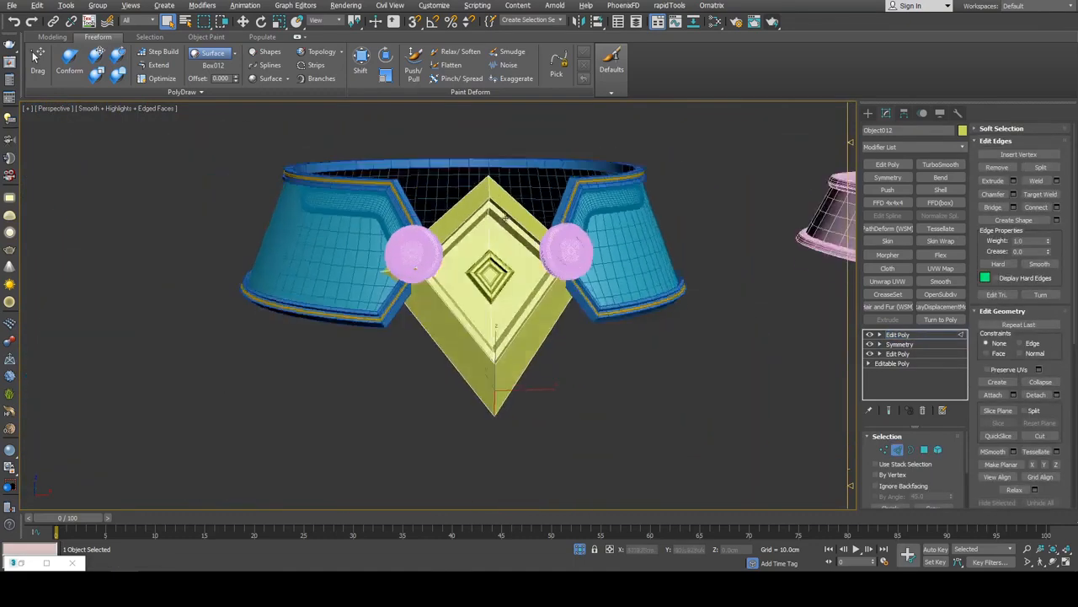
pyautogui.scroll(3, 506, 216)
pyautogui.scroll(3, 548, 222)
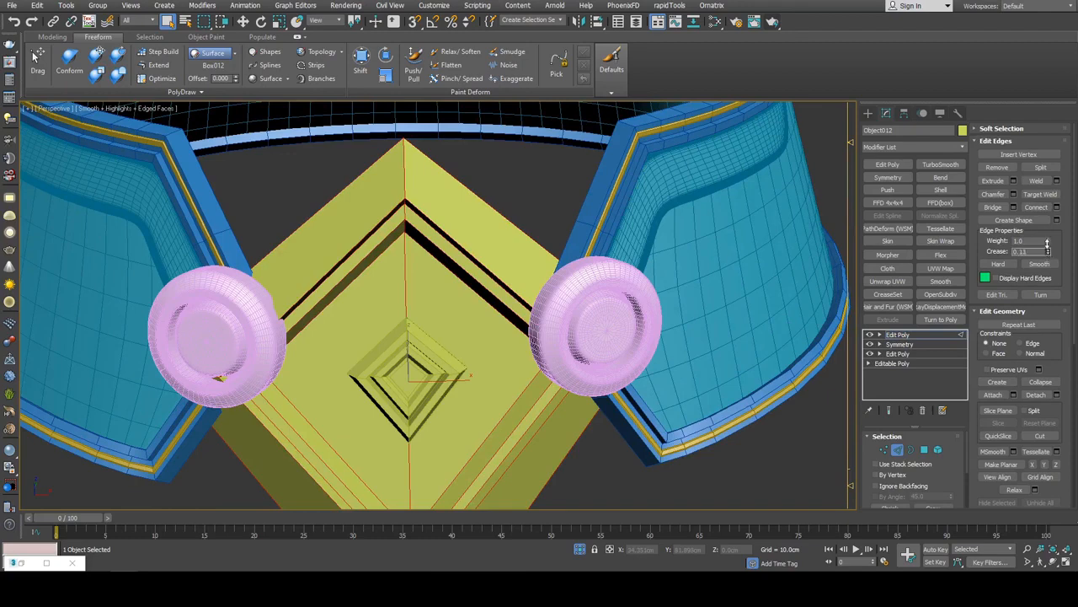
pyautogui.click(940, 294)
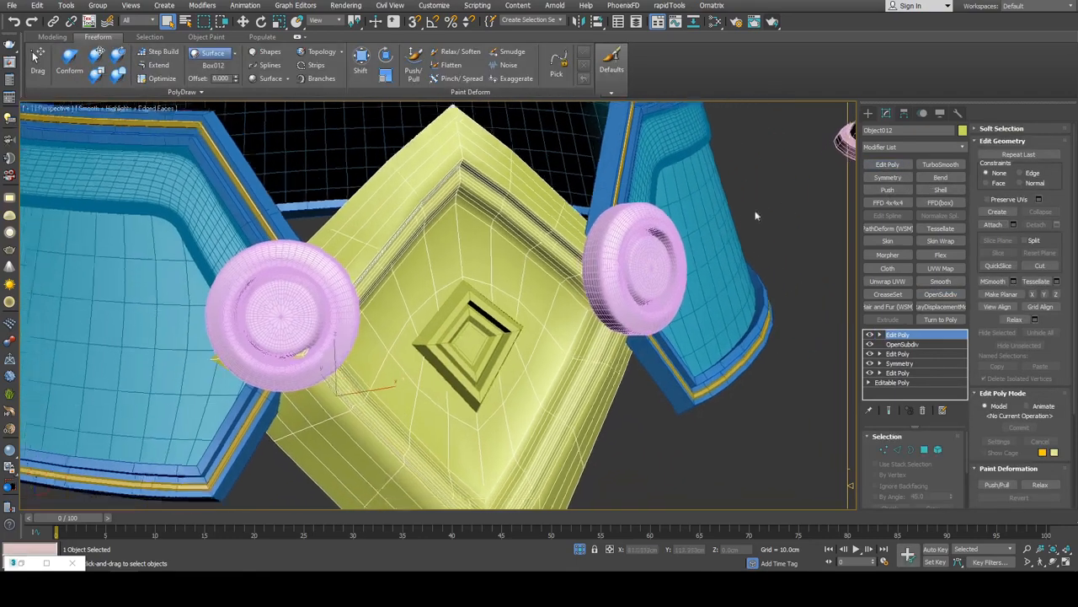
# - Apply a TurboSmooth modifier with 2 iterations to the large diamond pendant
pyautogui.press('F4')
pyautogui.click(939, 166)
pyautogui.press('F4')
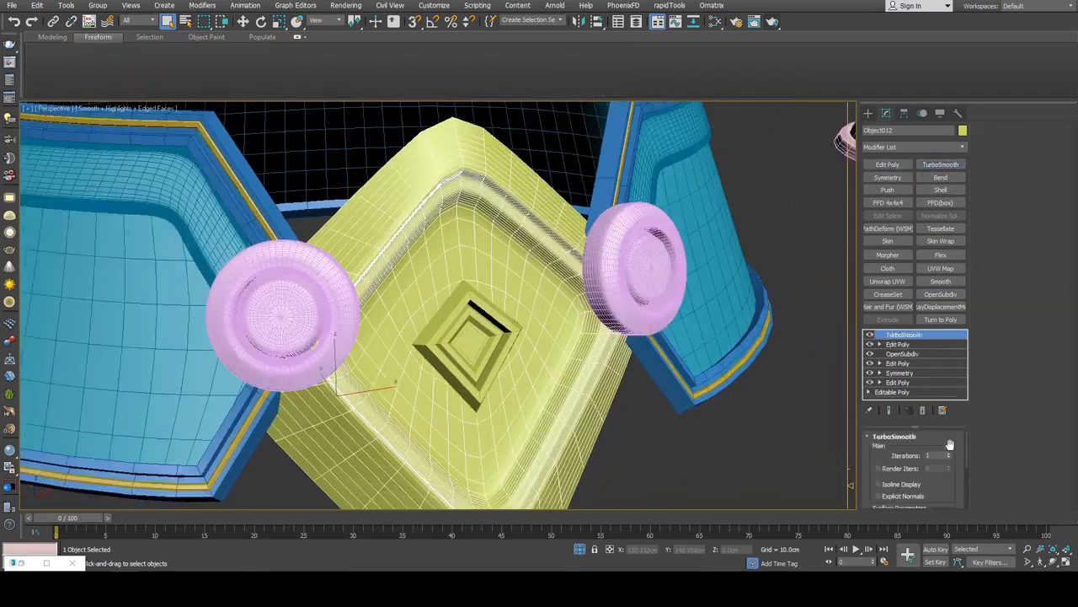
pyautogui.press('F4')
pyautogui.click(949, 454)
pyautogui.scroll(-5, 657, 308)
pyautogui.keyDown('alt'); pyautogui.moveTo(716, 303); pyautogui.dragTo(610, 313, button='middle'); pyautogui.keyUp('alt')
pyautogui.scroll(-3, 653, 311)
pyautogui.scroll(4, 508, 305)
pyautogui.press('F4')
pyautogui.press('F4')
pyautogui.scroll(-4, 518, 303)
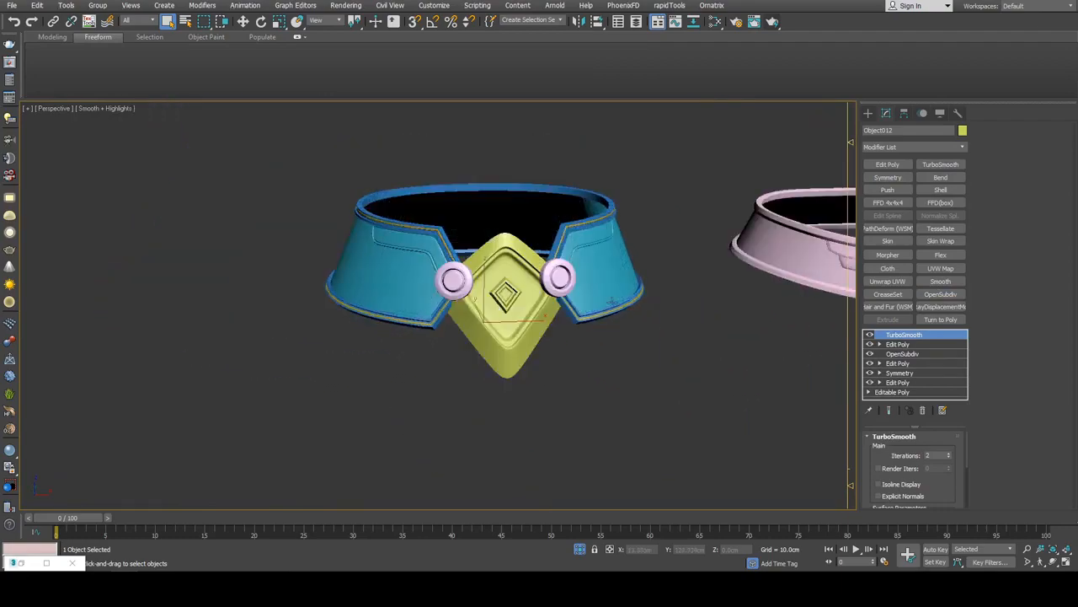
# - Examine the edge loops around the corners of the pink reference collar's pendant in wireframe
pyautogui.moveTo(522, 300); pyautogui.dragTo(347, 295, button='middle')
pyautogui.scroll(4, 585, 287)
pyautogui.press('F4')
pyautogui.moveTo(619, 263); pyautogui.dragTo(368, 295, button='middle')
pyautogui.click(534, 298)
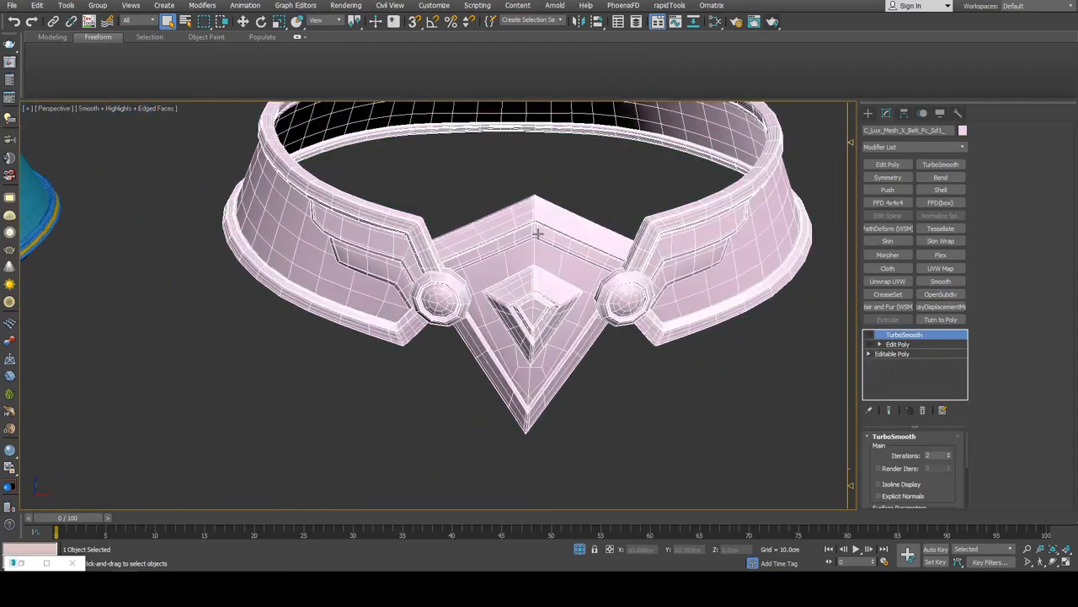
pyautogui.scroll(6, 539, 251)
pyautogui.scroll(-4, 550, 254)
pyautogui.keyDown('alt'); pyautogui.moveTo(558, 211); pyautogui.dragTo(543, 241, button='middle'); pyautogui.keyUp('alt')
pyautogui.moveTo(543, 240); pyautogui.dragTo(464, 222, button='middle')
pyautogui.scroll(5, 464, 283)
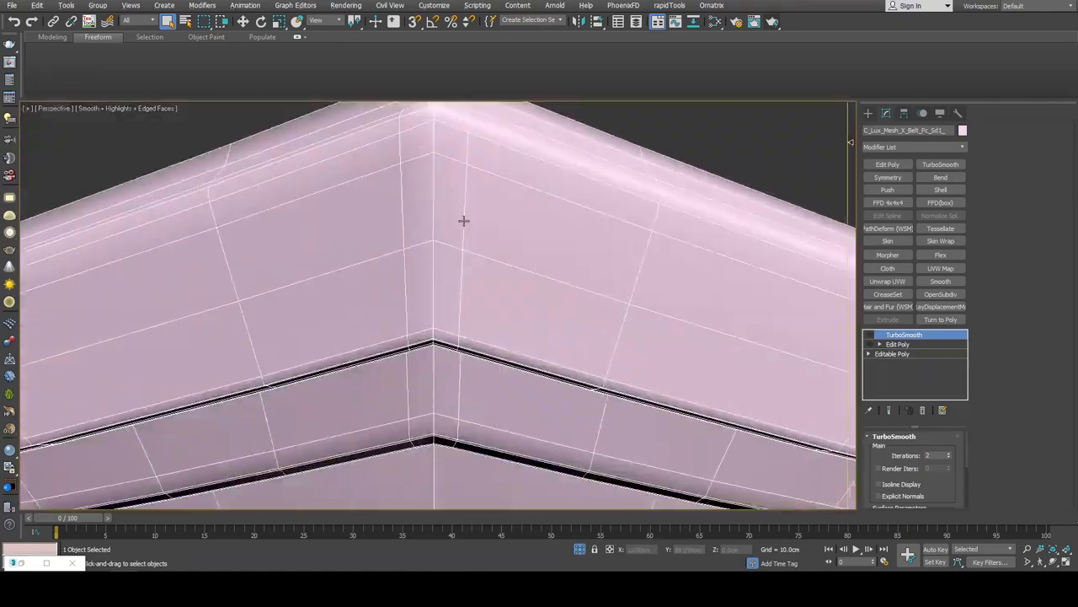
pyautogui.scroll(-3, 464, 221)
pyautogui.keyDown('alt'); pyautogui.moveTo(450, 377); pyautogui.dragTo(439, 343, button='middle'); pyautogui.keyUp('alt')
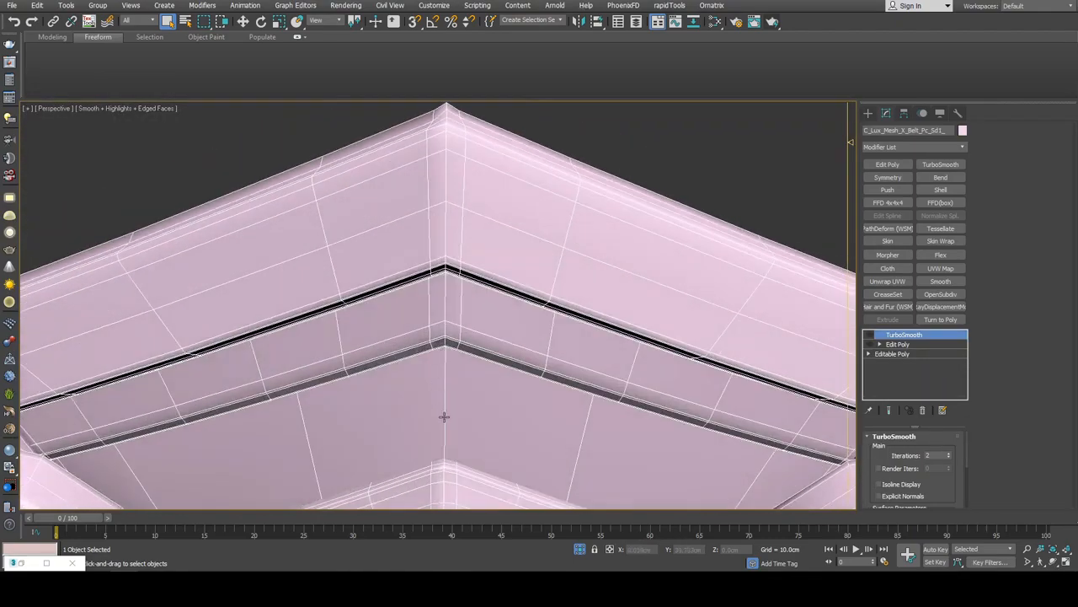
pyautogui.scroll(-3, 447, 417)
pyautogui.moveTo(527, 426); pyautogui.dragTo(578, 211, button='middle')
# - Turn on the reference collar's TurboSmooth and examine the smoothed corners and steps of its pendant
pyautogui.click(870, 335)
pyautogui.scroll(4, 497, 221)
pyautogui.keyDown('alt'); pyautogui.moveTo(457, 243); pyautogui.dragTo(484, 202, button='middle'); pyautogui.keyUp('alt')
pyautogui.scroll(3, 450, 240)
pyautogui.press('F4')
pyautogui.keyDown('alt'); pyautogui.moveTo(484, 202); pyautogui.dragTo(467, 180, button='middle'); pyautogui.keyUp('alt')
pyautogui.keyDown('alt'); pyautogui.moveTo(514, 152); pyautogui.dragTo(504, 180, button='middle'); pyautogui.keyUp('alt')
pyautogui.scroll(-3, 532, 371)
pyautogui.scroll(-3, 469, 392)
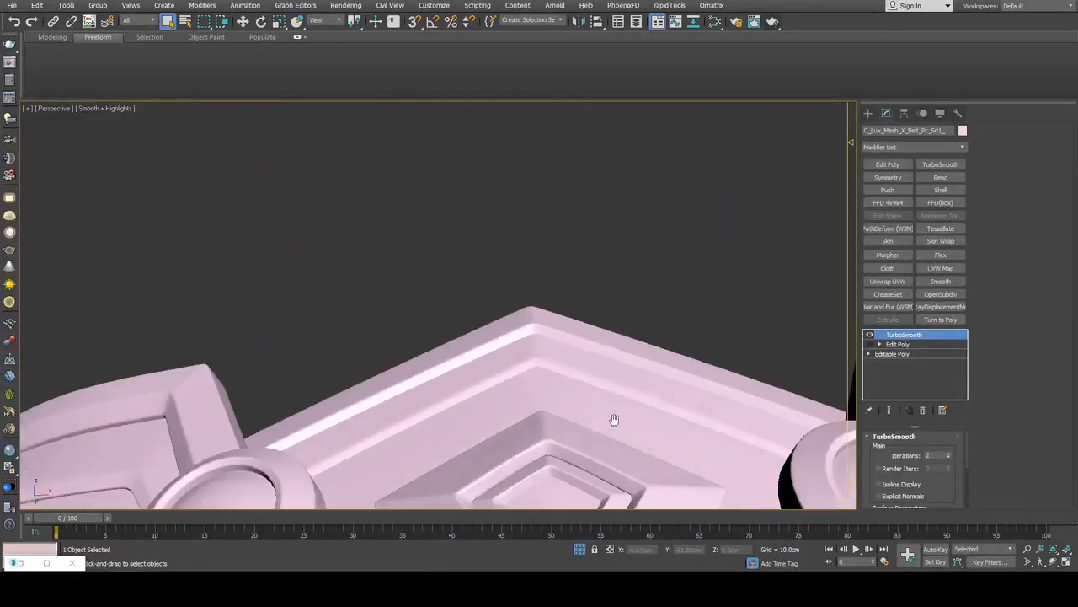
pyautogui.moveTo(614, 418); pyautogui.dragTo(552, 295, button='middle')
pyautogui.keyDown('alt'); pyautogui.moveTo(551, 295); pyautogui.dragTo(523, 271, button='middle'); pyautogui.keyUp('alt')
pyautogui.scroll(-3, 554, 357)
pyautogui.scroll(-3, 563, 262)
pyautogui.scroll(-3, 523, 271)
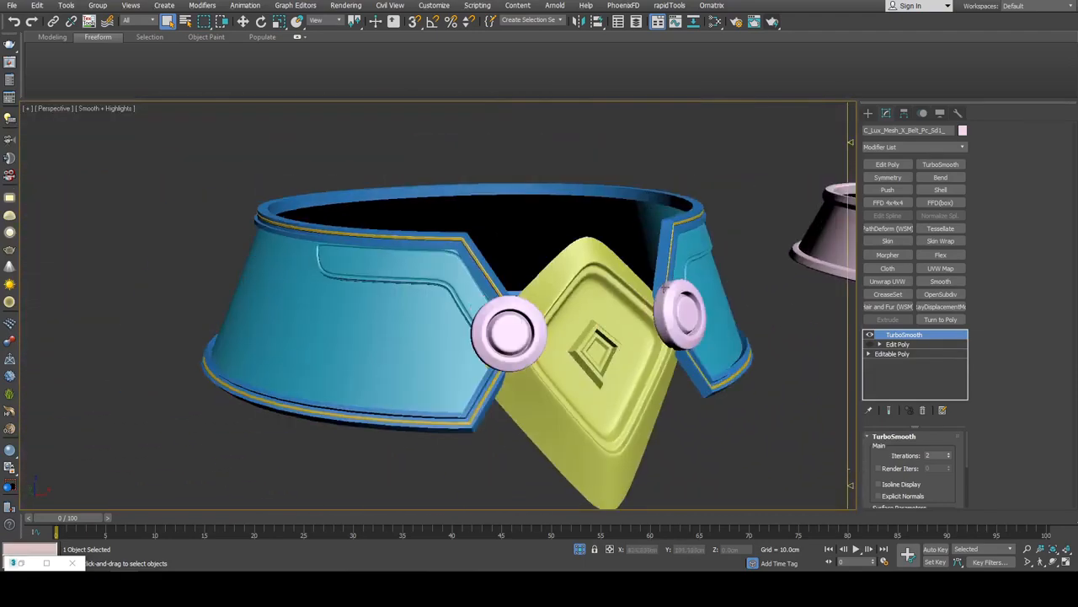
# - Try to insert edge loops on either side of the large pendant's vertical centre line
pyautogui.scroll(3, 525, 281)
pyautogui.keyDown('alt'); pyautogui.moveTo(540, 242); pyautogui.dragTo(523, 274, button='middle'); pyautogui.keyUp('alt')
pyautogui.press('F4')
pyautogui.press('F4')
pyautogui.press('F4')
pyautogui.press('F4')
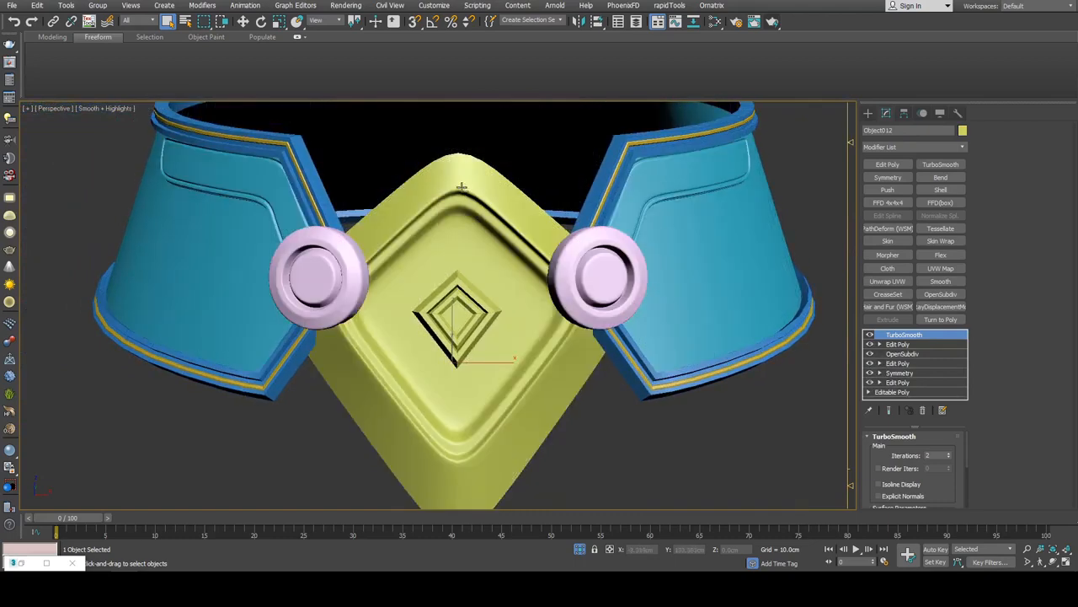
pyautogui.click(898, 344)
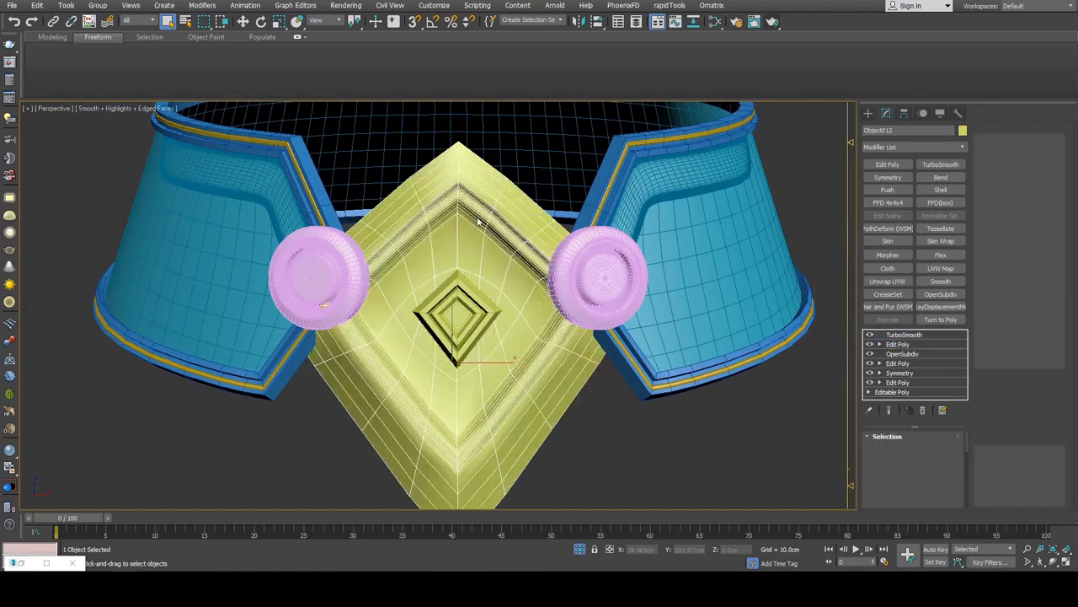
pyautogui.scroll(3, 487, 181)
pyautogui.press('2')
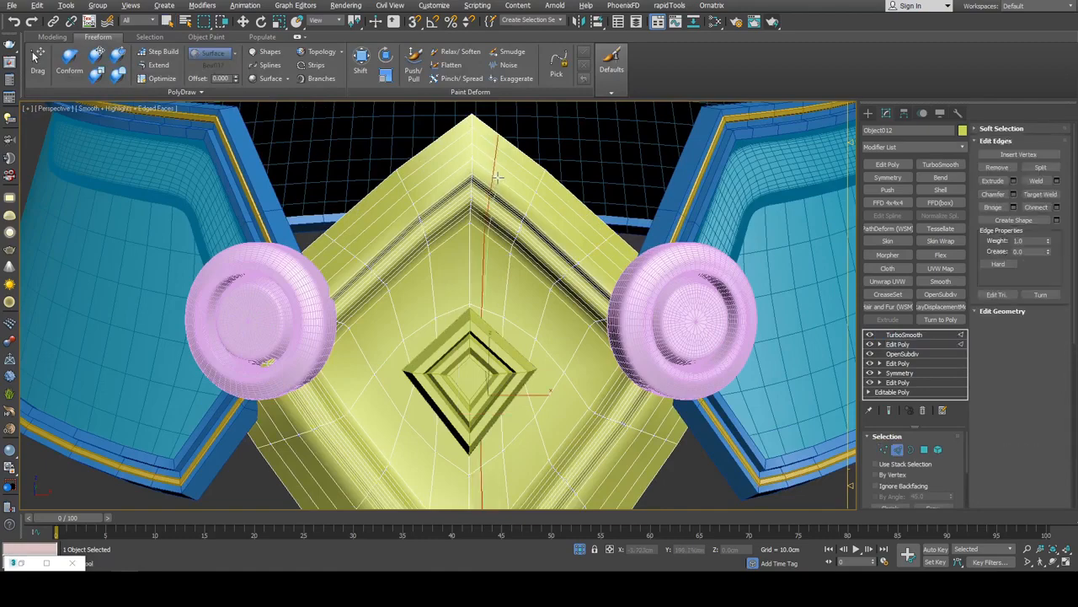
pyautogui.moveTo(532, 160); pyautogui.dragTo(543, 158, button='middle')
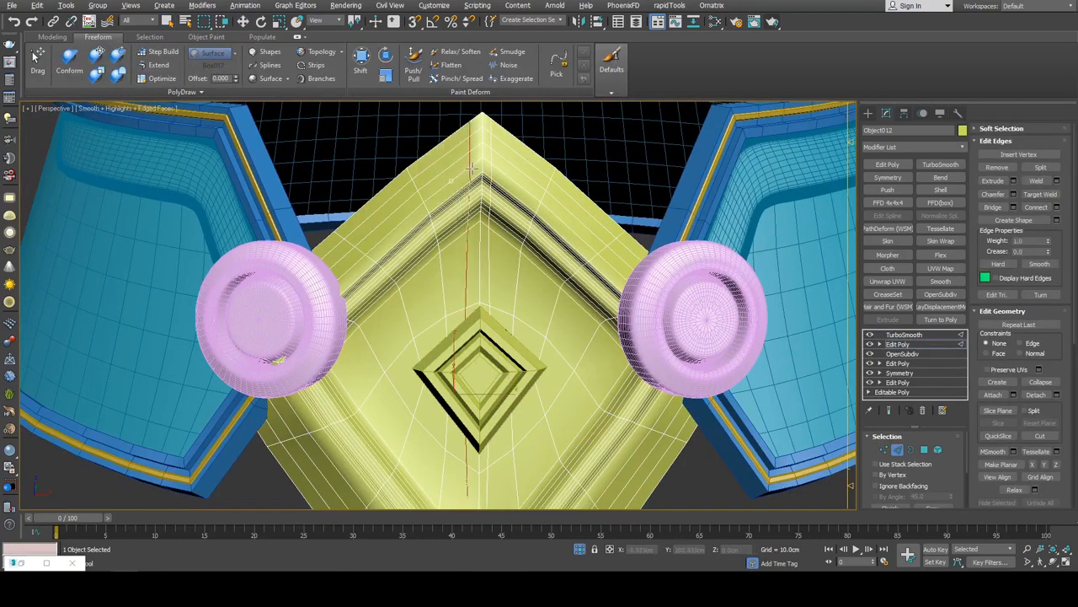
pyautogui.press('w')
pyautogui.keyDown('alt'); pyautogui.moveTo(547, 217); pyautogui.dragTo(541, 250, button='middle'); pyautogui.keyUp('alt')
# - Detach the pendant's polygons from its outer border in to the recessed panel as a separate rim object, not as a clone
pyautogui.press('3')
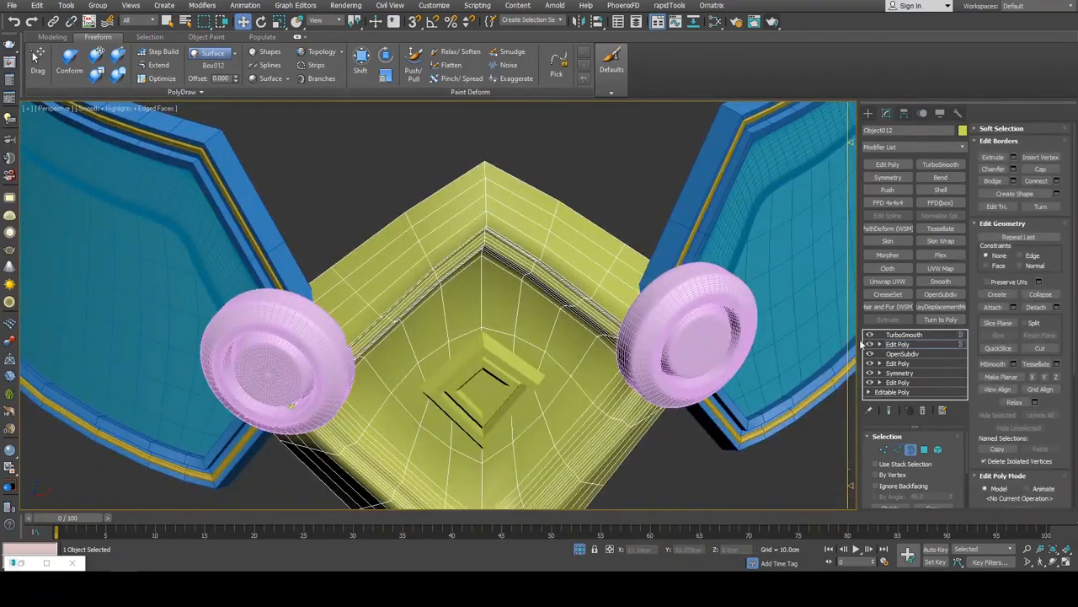
pyautogui.keyDown('alt'); pyautogui.moveTo(603, 276); pyautogui.dragTo(682, 289, button='middle'); pyautogui.keyUp('alt')
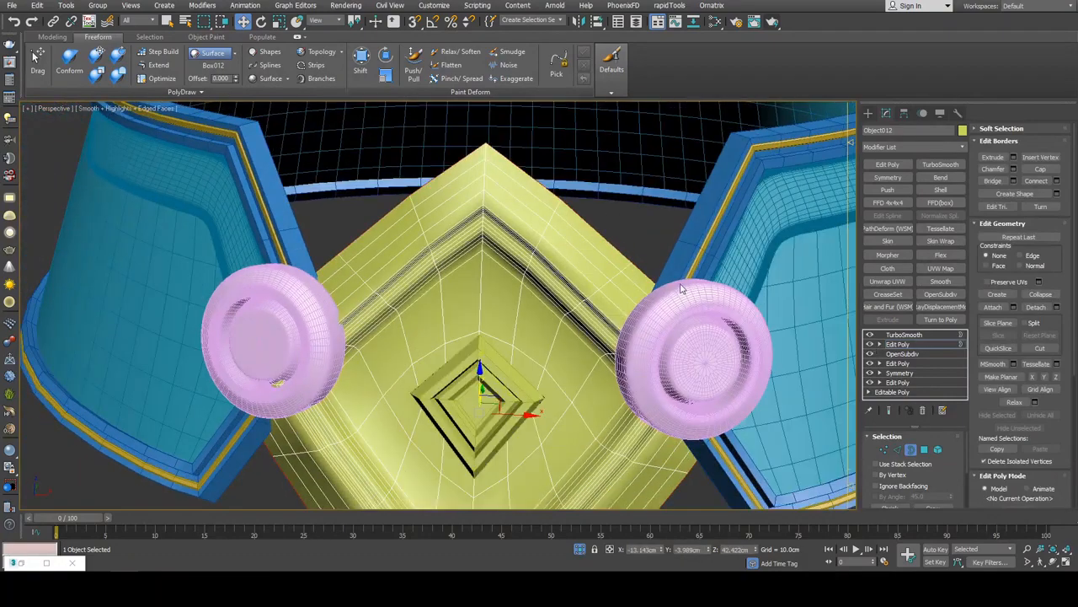
pyautogui.keyDown('ctrl'); pyautogui.click(924, 450); pyautogui.keyUp('ctrl')
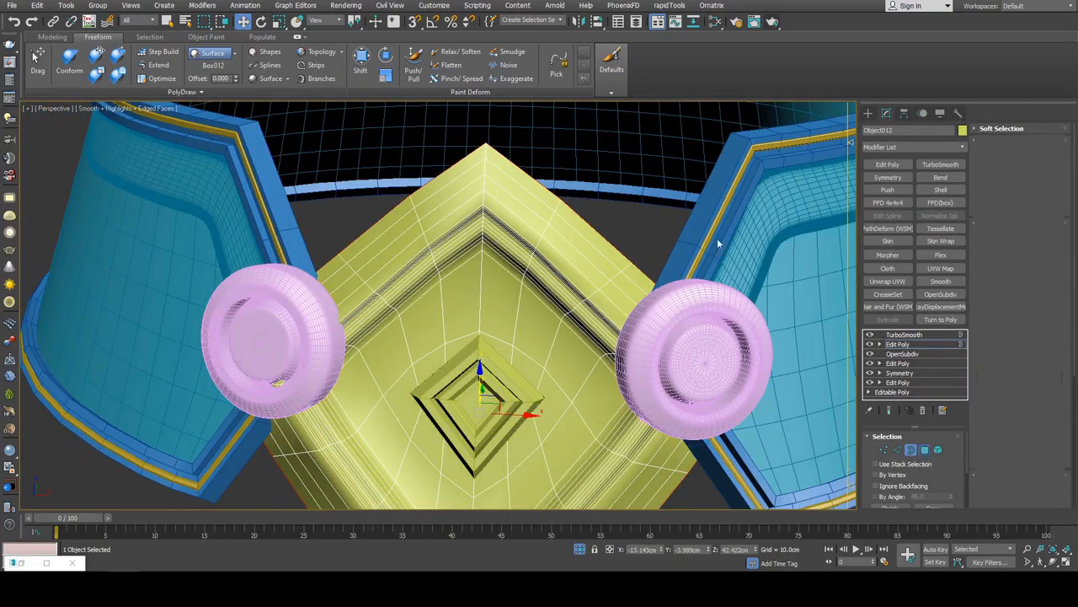
pyautogui.keyDown('alt'); pyautogui.moveTo(667, 303); pyautogui.dragTo(618, 258, button='middle'); pyautogui.keyUp('alt')
pyautogui.scroll(4, 619, 258)
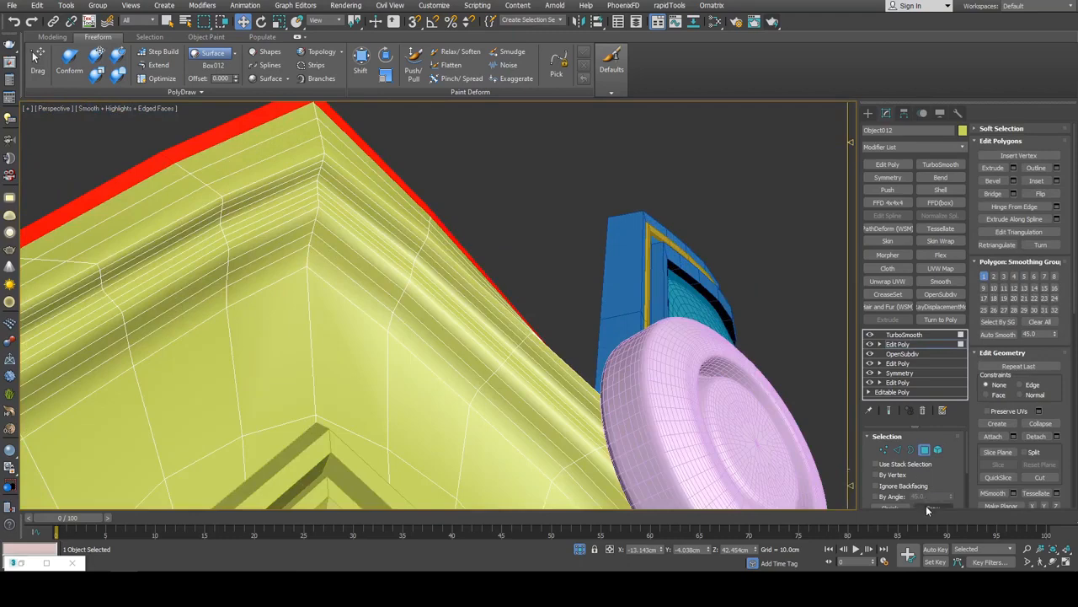
pyautogui.click(927, 508)
pyautogui.click(927, 508)
pyautogui.click(927, 508)
pyautogui.click(926, 508)
pyautogui.click(926, 508)
pyautogui.click(927, 508)
pyautogui.click(927, 508)
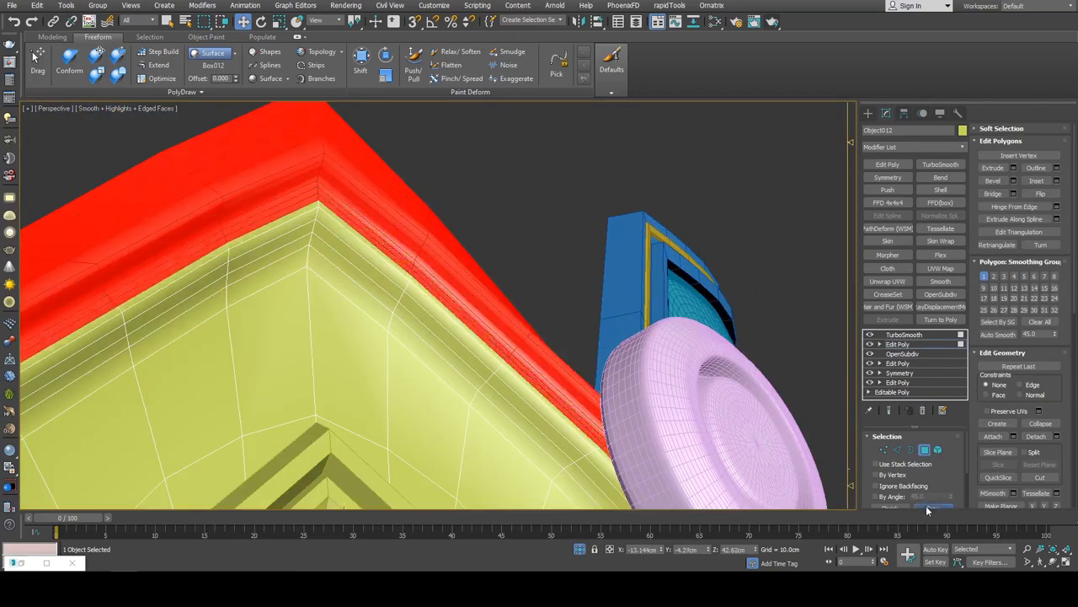
pyautogui.keyDown('alt'); pyautogui.moveTo(540, 278); pyautogui.dragTo(677, 355, button='middle'); pyautogui.keyUp('alt')
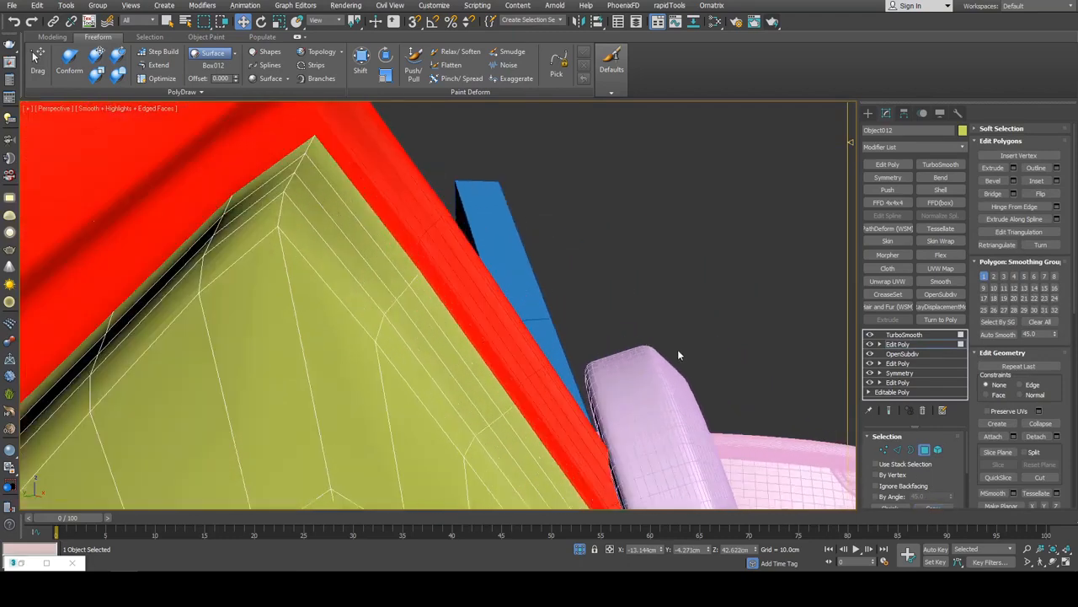
pyautogui.click(943, 505)
pyautogui.click(944, 506)
pyautogui.click(944, 506)
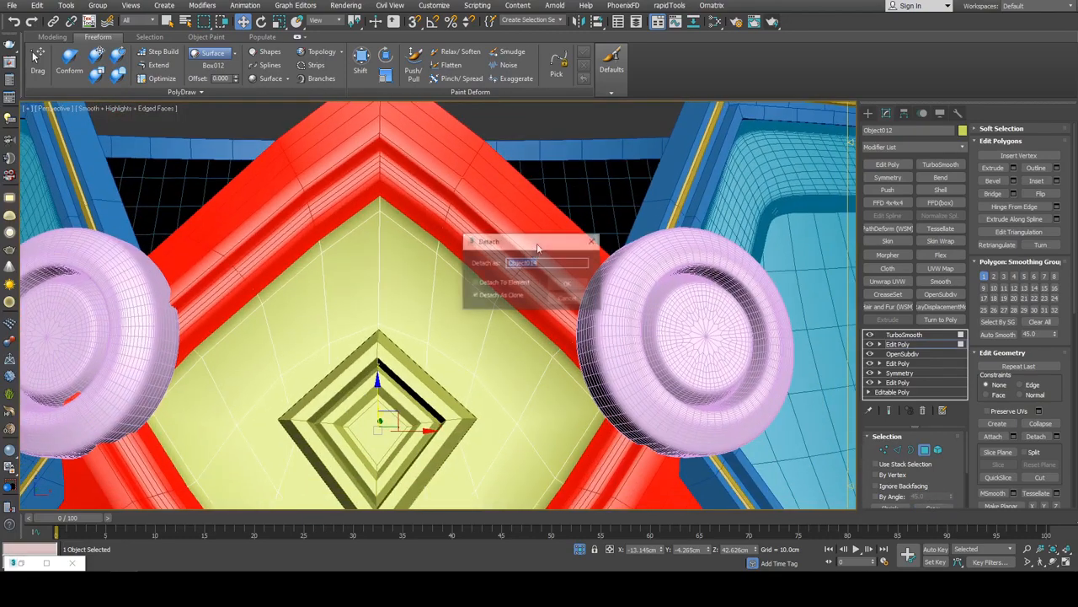
pyautogui.click(499, 295)
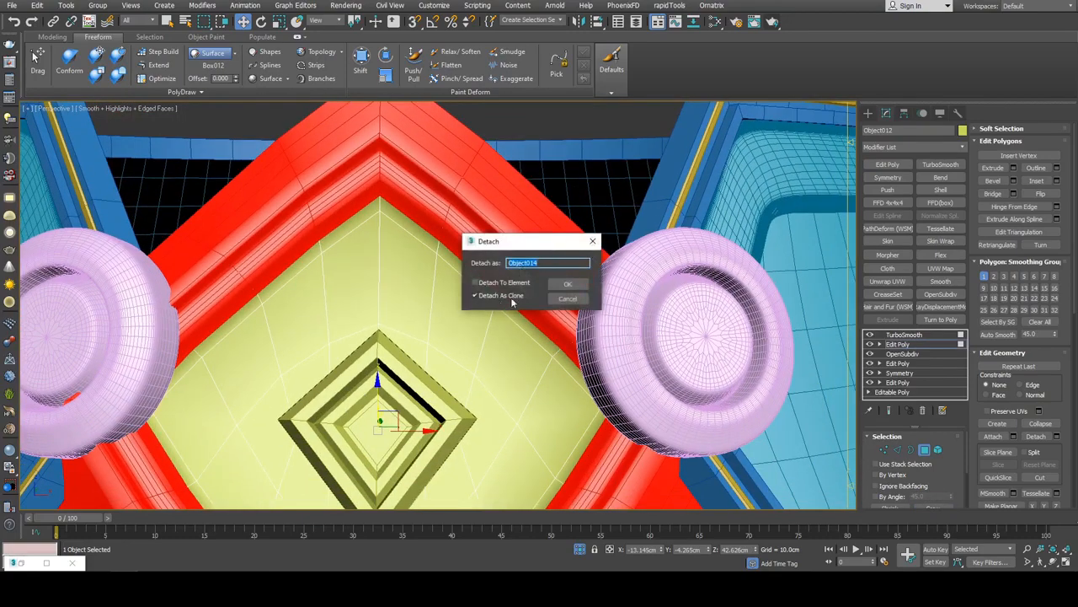
pyautogui.click(565, 285)
pyautogui.keyDown('alt'); pyautogui.moveTo(445, 291); pyautogui.dragTo(630, 289, button='middle'); pyautogui.keyUp('alt')
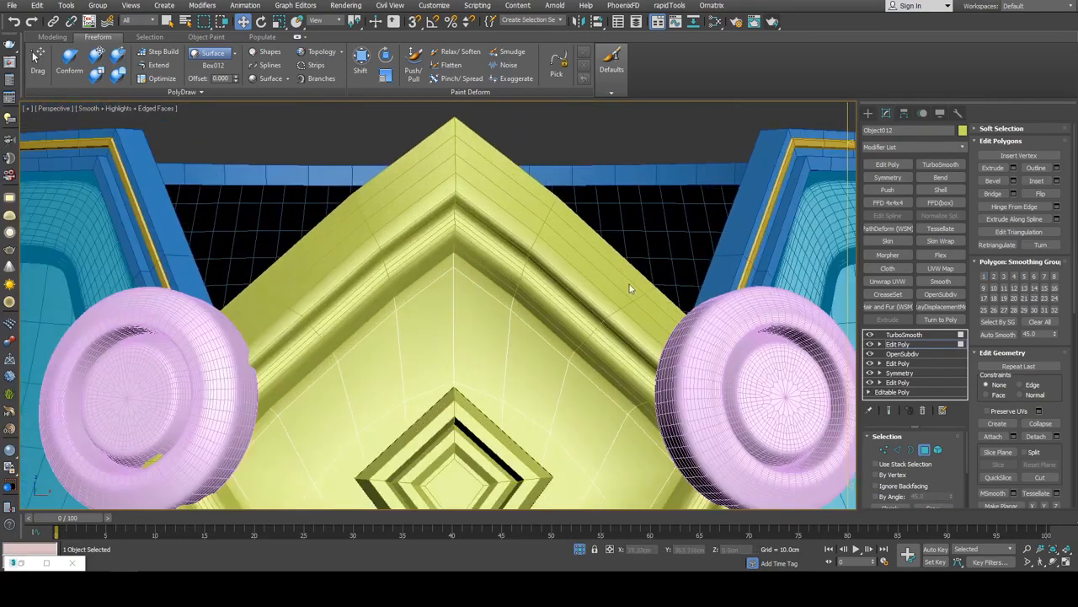
# - Add an Edit Poly modifier to the detached rim and insert edge loops beside its corner edges
pyautogui.click(558, 266)
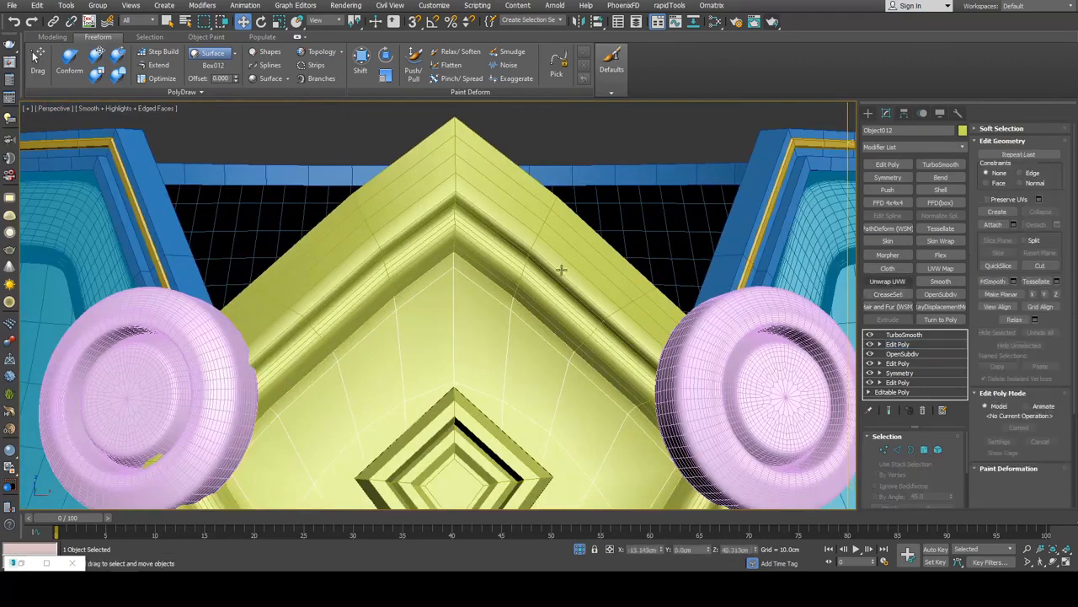
pyautogui.click(888, 164)
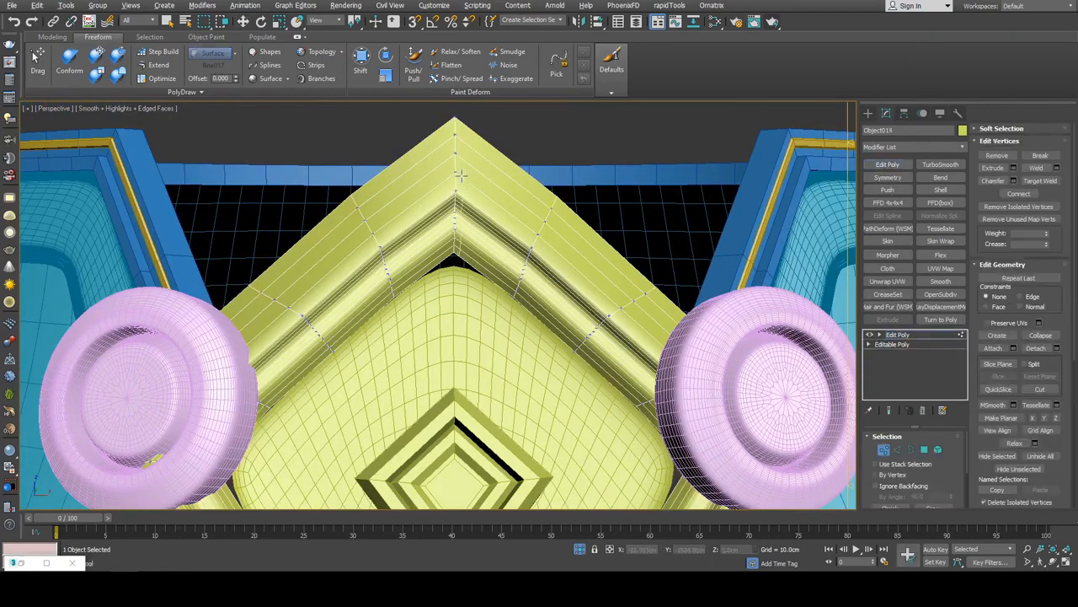
pyautogui.press('2')
pyautogui.keyDown('alt'); pyautogui.moveTo(498, 205); pyautogui.dragTo(516, 276, button='middle'); pyautogui.keyUp('alt')
pyautogui.click(436, 266)
pyautogui.rightClick(442, 263)
pyautogui.scroll(-5, 463, 260)
# - Delete the outer edge strip of the pendant's recessed panel and scale the panel up to fill the rim
pyautogui.press('2')
pyautogui.press('q')
pyautogui.click(488, 245)
pyautogui.moveTo(495, 230); pyautogui.dragTo(534, 292, button='middle')
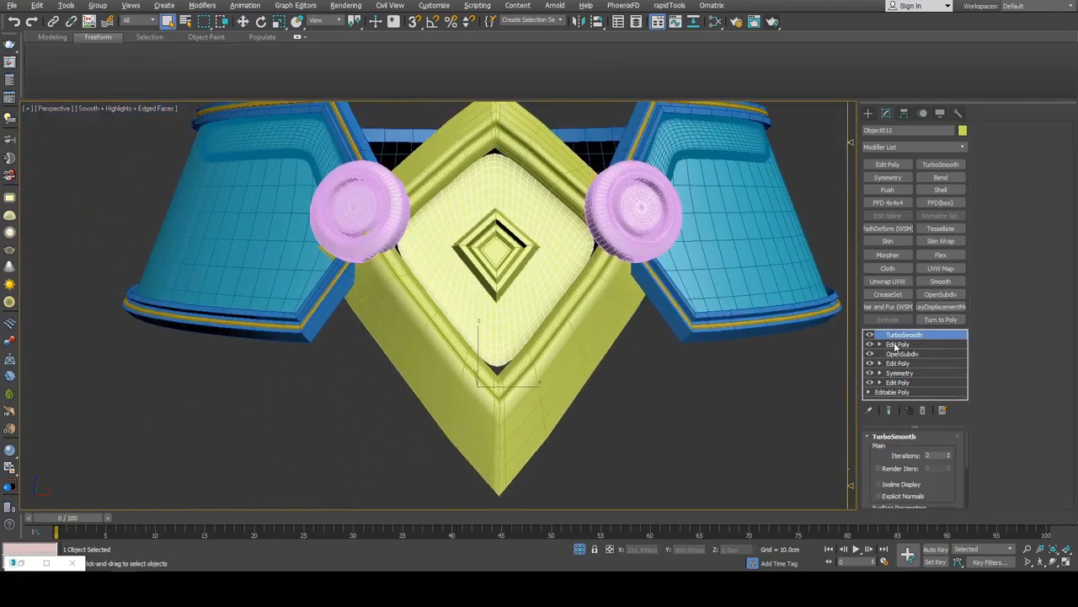
pyautogui.click(897, 345)
pyautogui.press('1')
pyautogui.scroll(3, 489, 210)
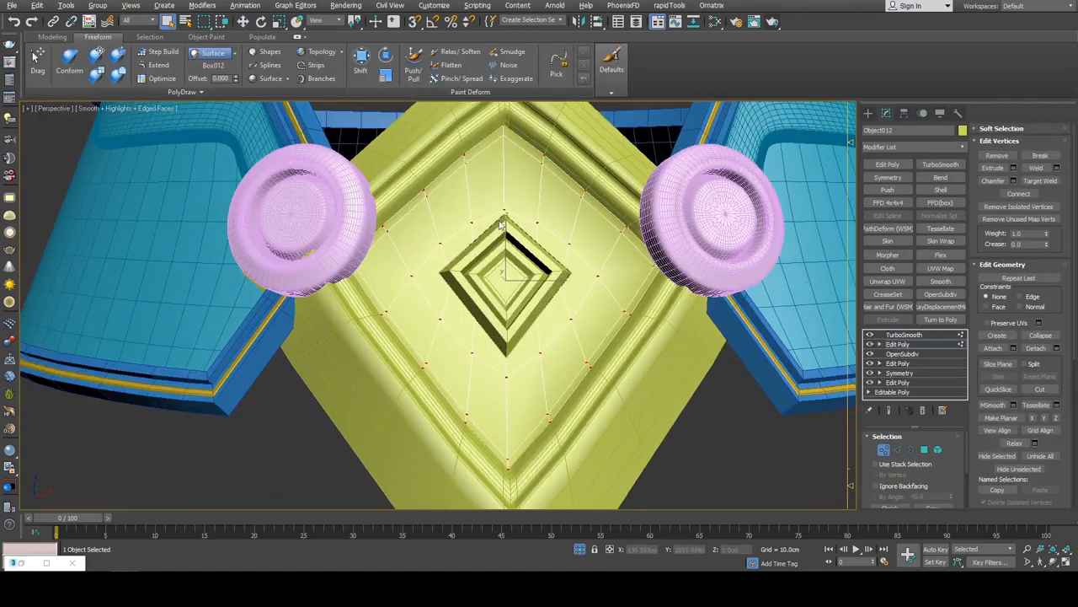
pyautogui.press('2')
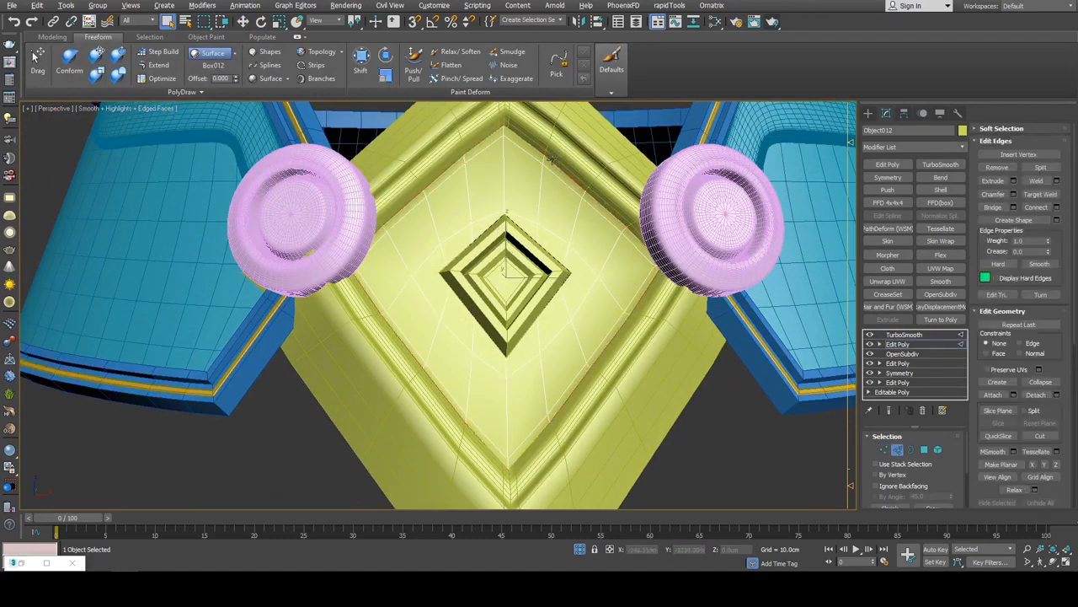
pyautogui.press('Delete')
pyautogui.hotkey('ctrl', 'a')
pyautogui.press('r')
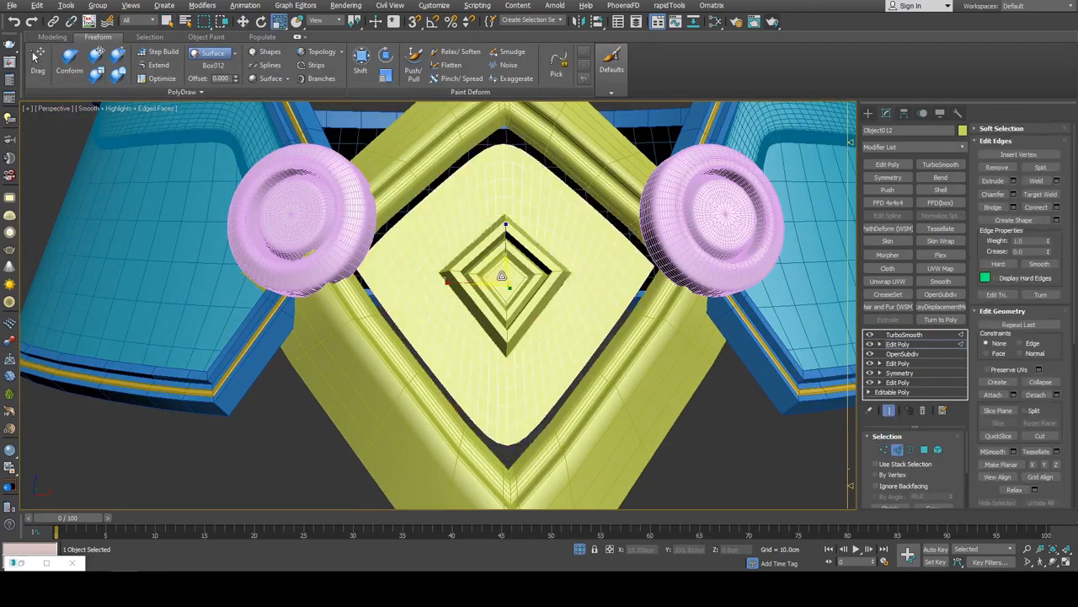
pyautogui.moveTo(501, 275); pyautogui.dragTo(506, 266)
# - Apply a TurboSmooth modifier to the pendant's detached rim and clear the selection
pyautogui.press('2')
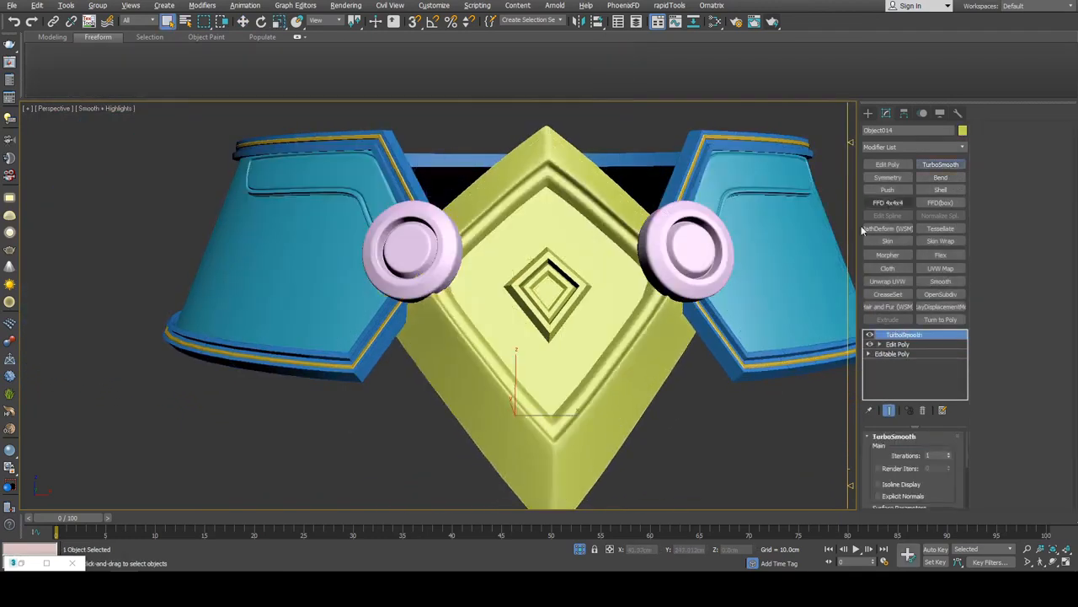
pyautogui.click(708, 413)
pyautogui.keyDown('alt'); pyautogui.moveTo(707, 414); pyautogui.dragTo(637, 365, button='middle'); pyautogui.keyUp('alt')
pyautogui.scroll(5, 566, 329)
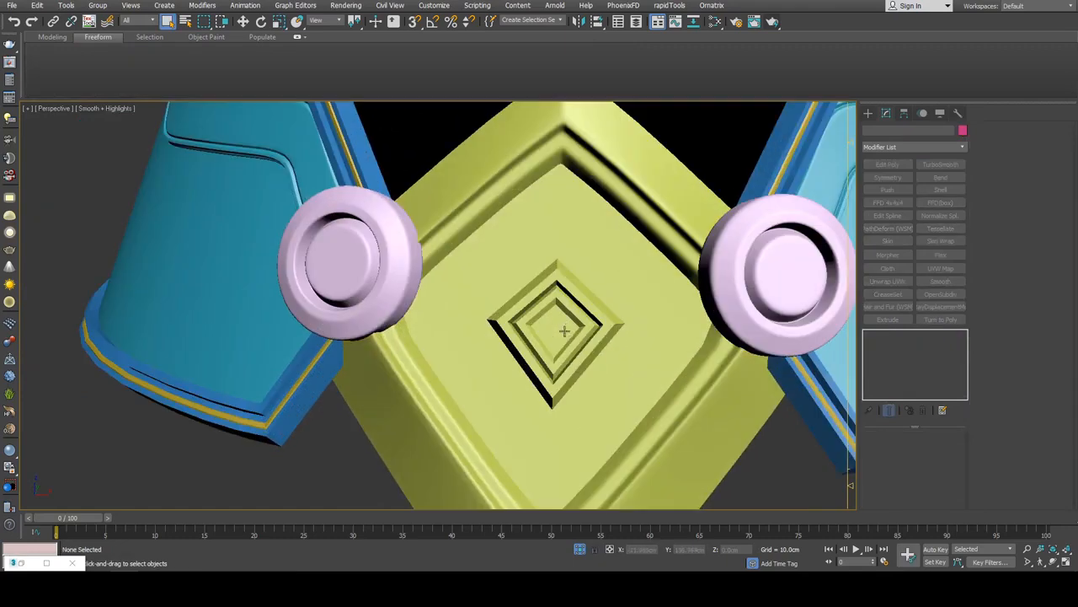
# - Connect the corner edges of the small stepped diamond with 2 segments, adding parallel loops to every step
pyautogui.click(573, 312)
pyautogui.press('F4')
pyautogui.scroll(2, 573, 299)
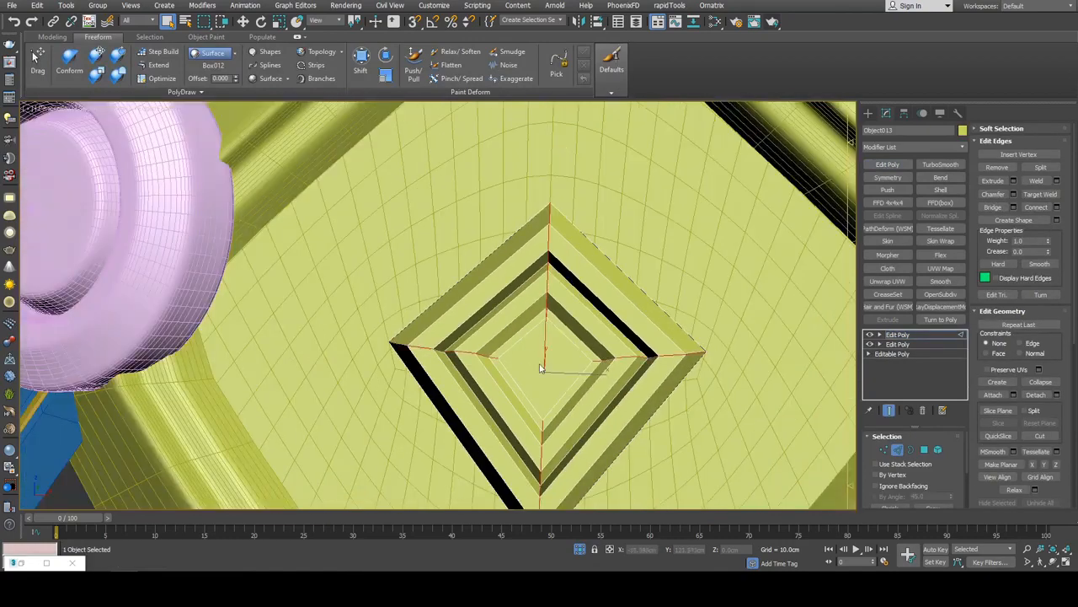
pyautogui.hotkey('ctrl', 'shift', 'e')
pyautogui.scroll(5, 550, 372)
pyautogui.click(546, 313)
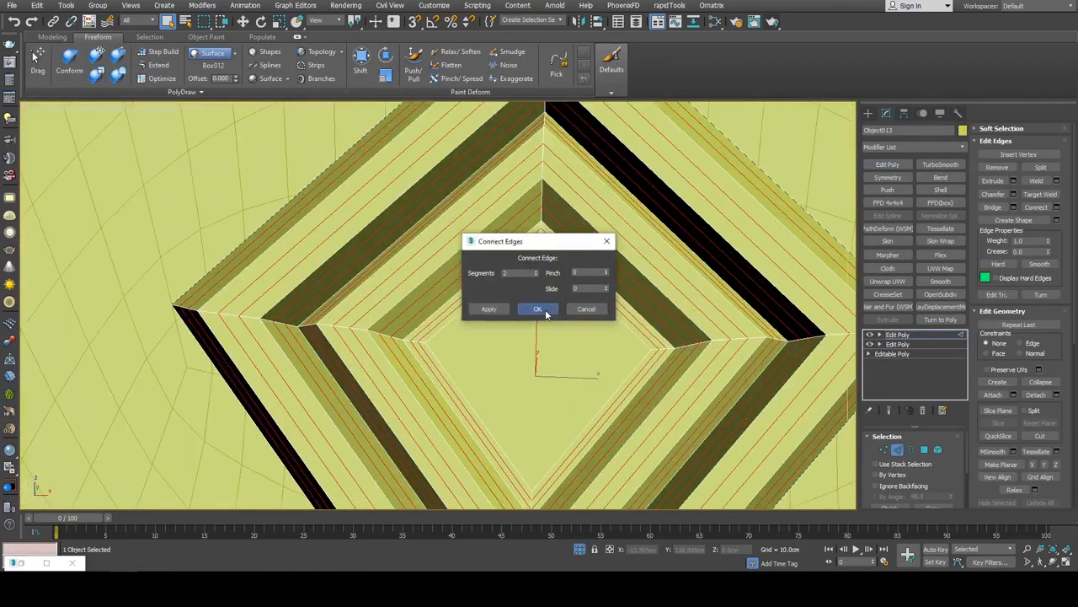
# - Apply a TurboSmooth modifier to the small stepped diamond and raise its iterations
pyautogui.click(941, 164)
pyautogui.click(951, 453)
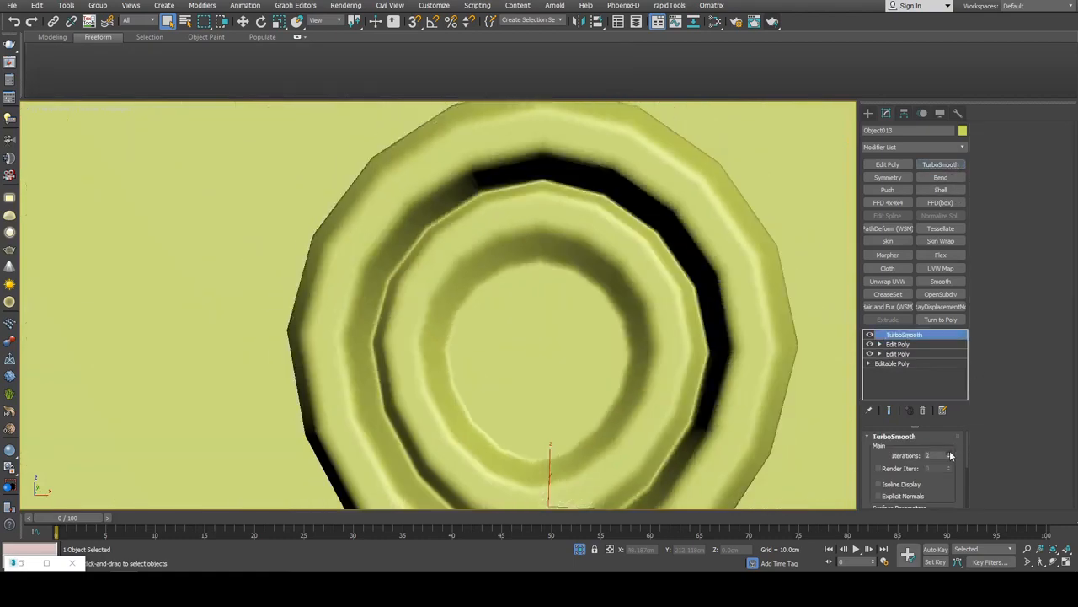
pyautogui.click(950, 453)
# - Connect the small diamond's upper-right and lower-left sides with 2 segments, pinched apart toward the corners
pyautogui.click(905, 344)
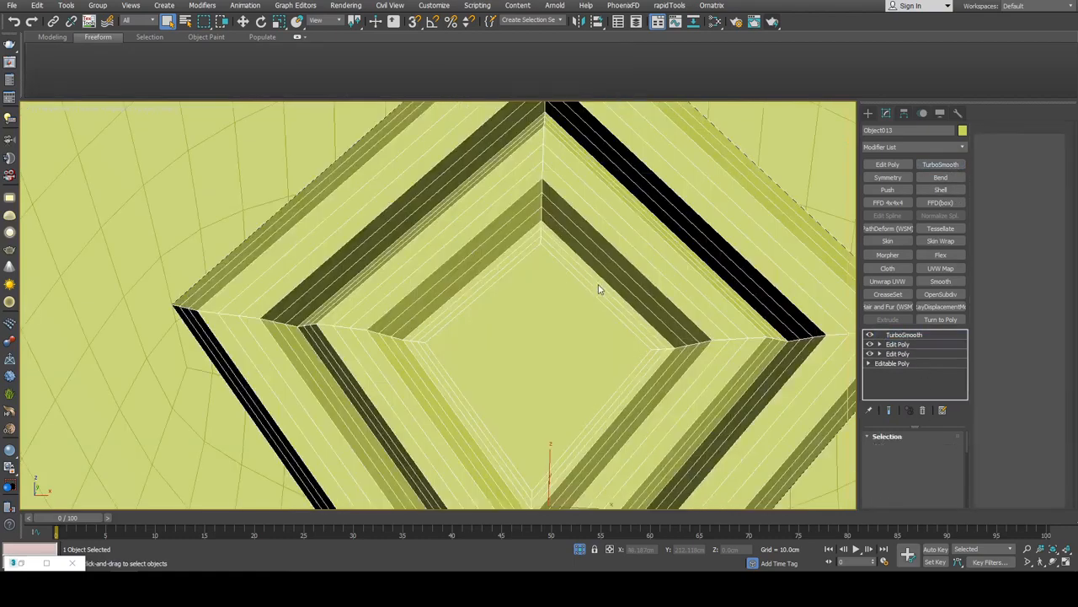
pyautogui.scroll(-3, 600, 289)
pyautogui.press('2')
pyautogui.click(600, 288)
pyautogui.hotkey('alt', 'r')
pyautogui.hotkey('ctrl', 'shift', 'e')
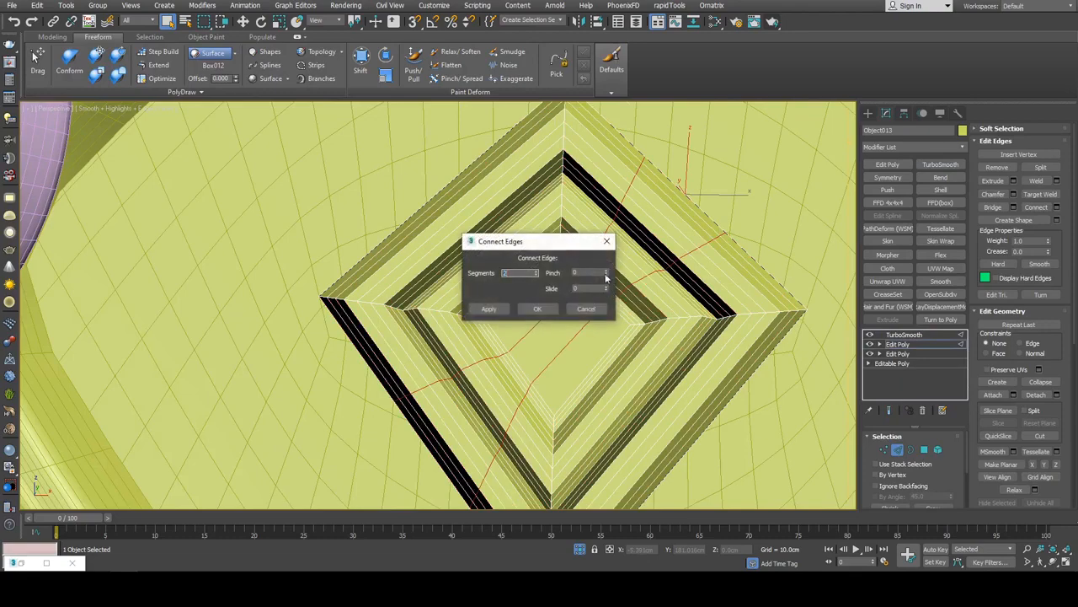
pyautogui.moveTo(606, 278); pyautogui.dragTo(621, 236)
pyautogui.click(546, 312)
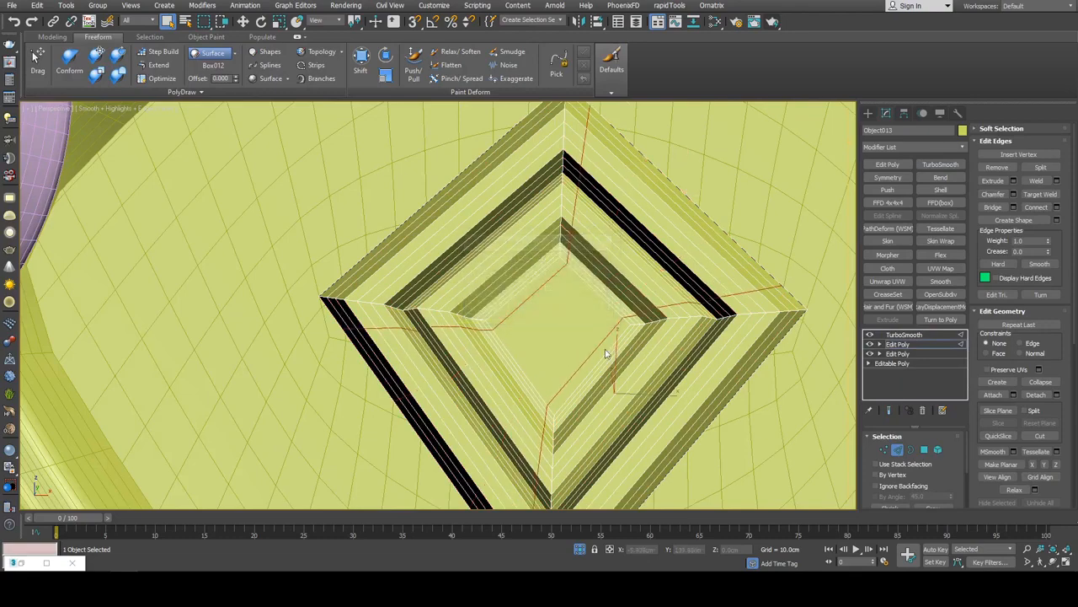
# - Connect the small diamond's upper-left and lower-right sides with the same 2 pinched segments near the corners
pyautogui.click(598, 343)
pyautogui.hotkey('alt', 'r')
pyautogui.hotkey('ctrl', 'shift', 'e')
pyautogui.click(544, 312)
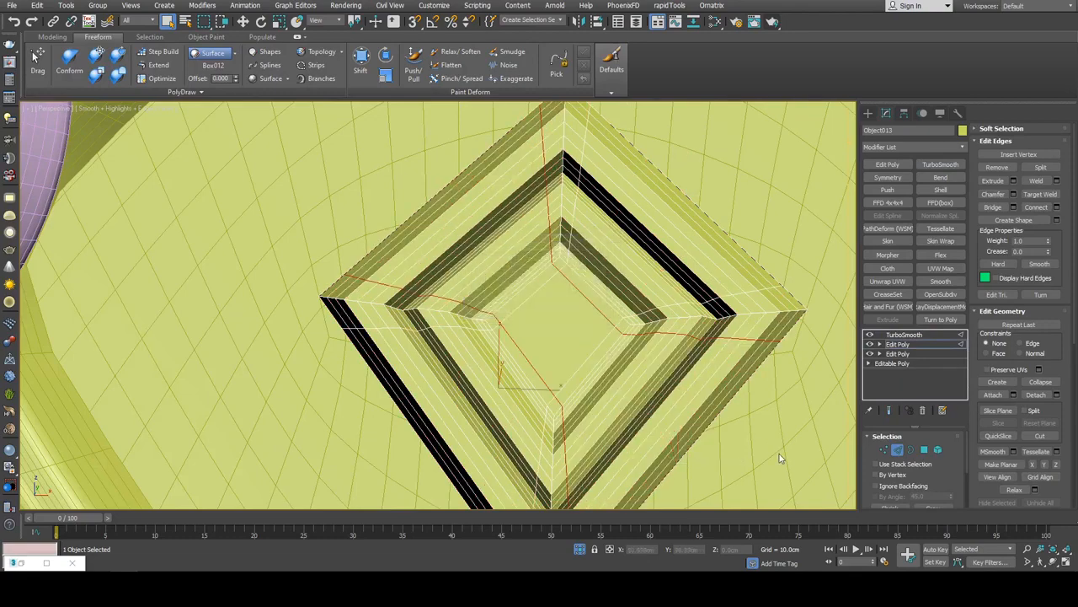
# - Show the small diamond's smoothed end result, leave edge editing and clear the selection
pyautogui.click(889, 410)
pyautogui.press('F4')
pyautogui.keyDown('alt'); pyautogui.moveTo(745, 414); pyautogui.dragTo(544, 406, button='middle'); pyautogui.keyUp('alt')
pyautogui.scroll(-4, 696, 390)
pyautogui.press('2')
pyautogui.scroll(-4, 554, 348)
pyautogui.hotkey('ctrl', 'd')
pyautogui.scroll(-5, 597, 351)
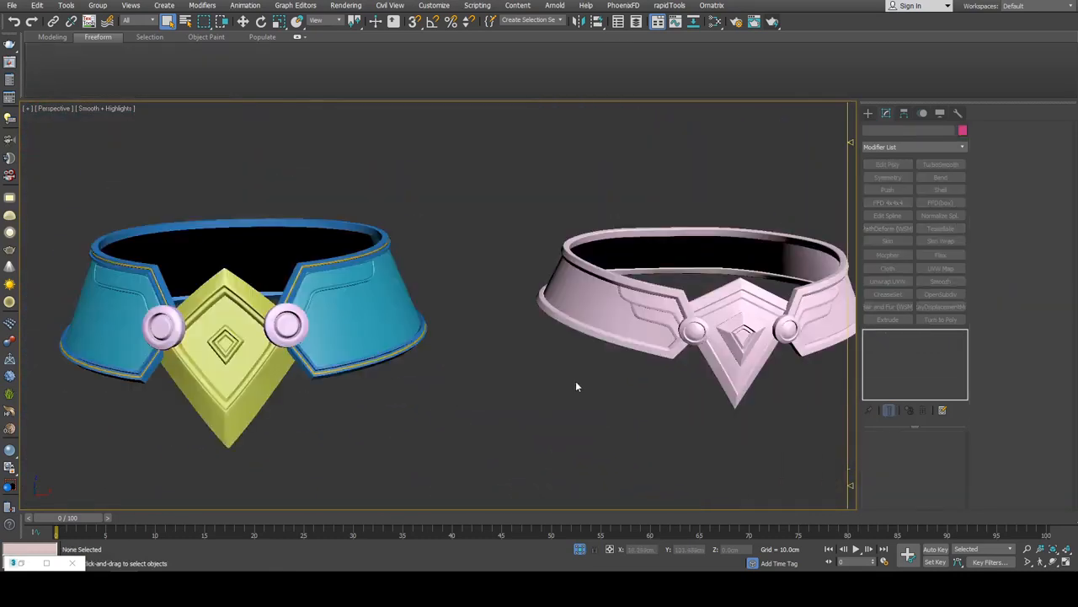